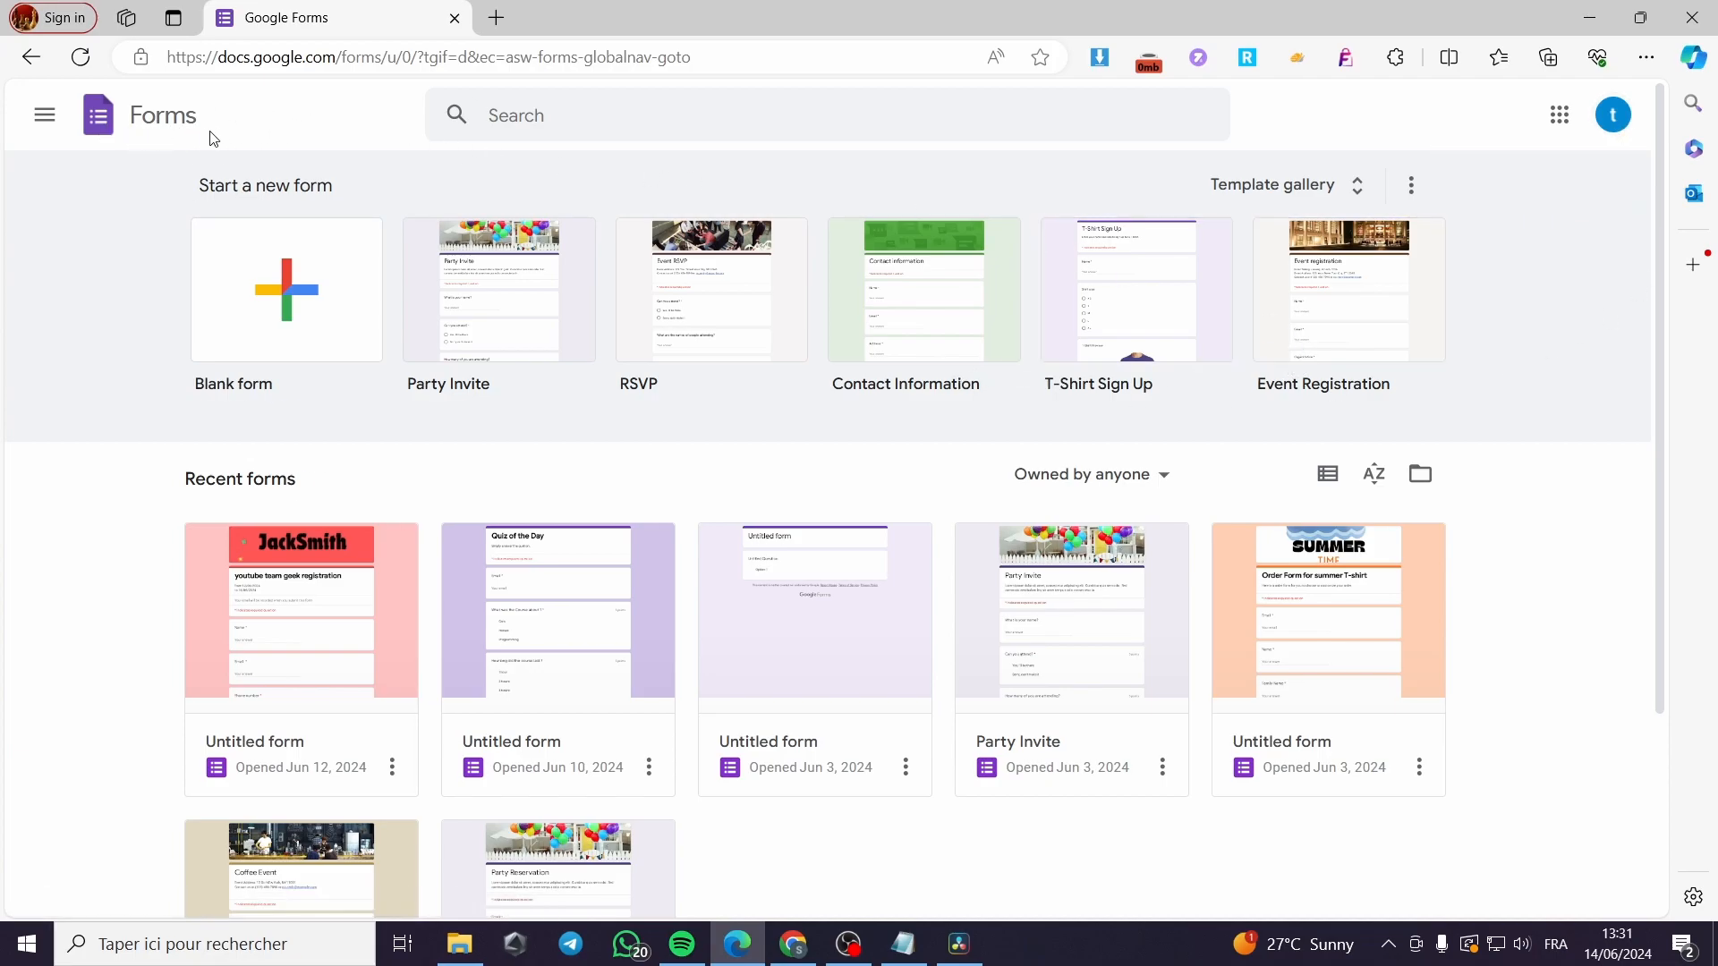
# Browse the Work and Education templates in the template gallery and pick Event Registration.
pyautogui.scroll(-3, 1055, 533)
pyautogui.scroll(3, 1174, 625)
pyautogui.click(1355, 186)
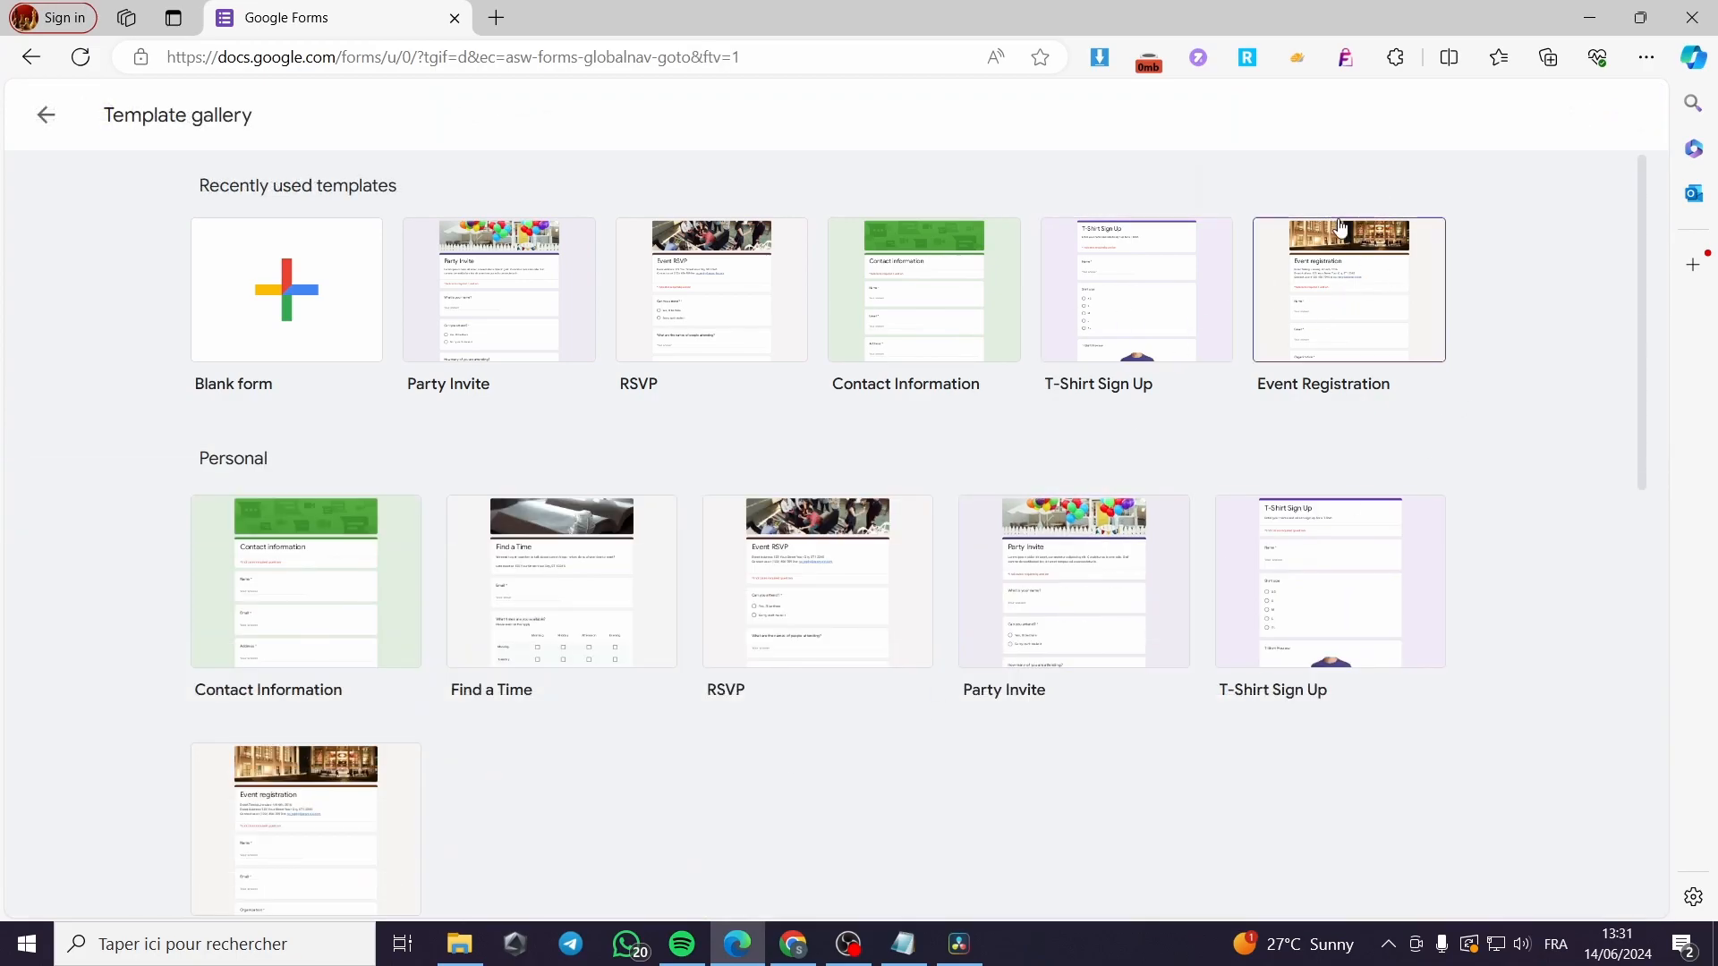
pyautogui.scroll(-10, 886, 443)
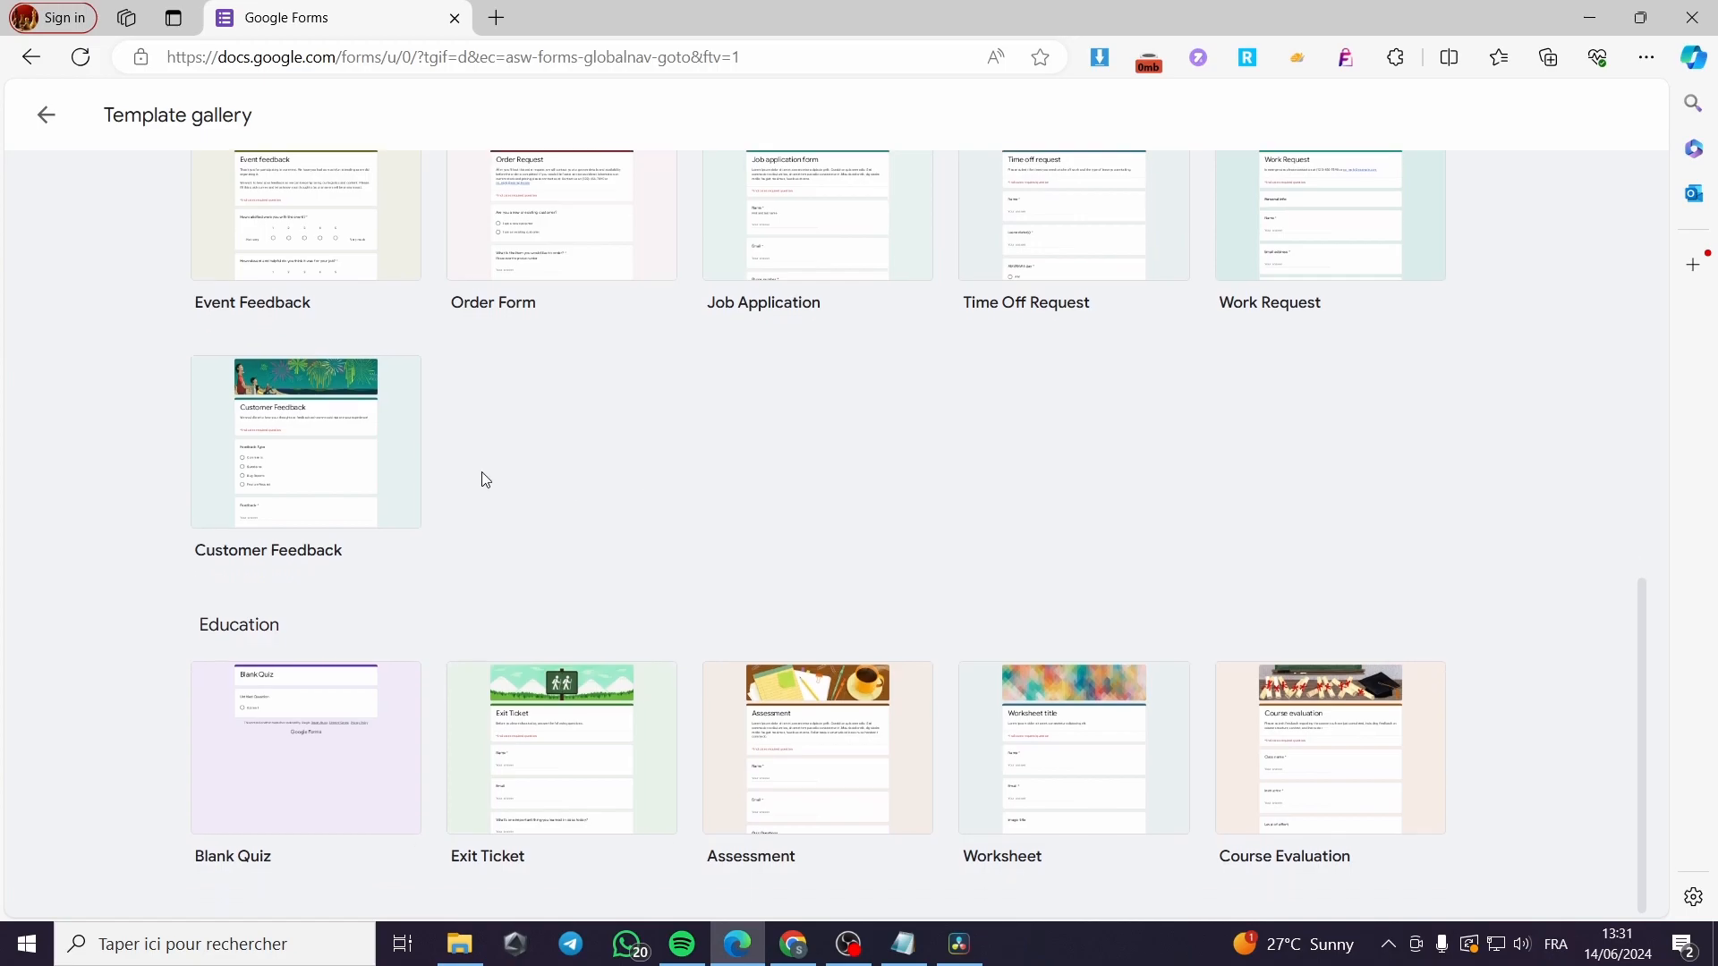
pyautogui.scroll(9, 487, 663)
pyautogui.scroll(2, 975, 604)
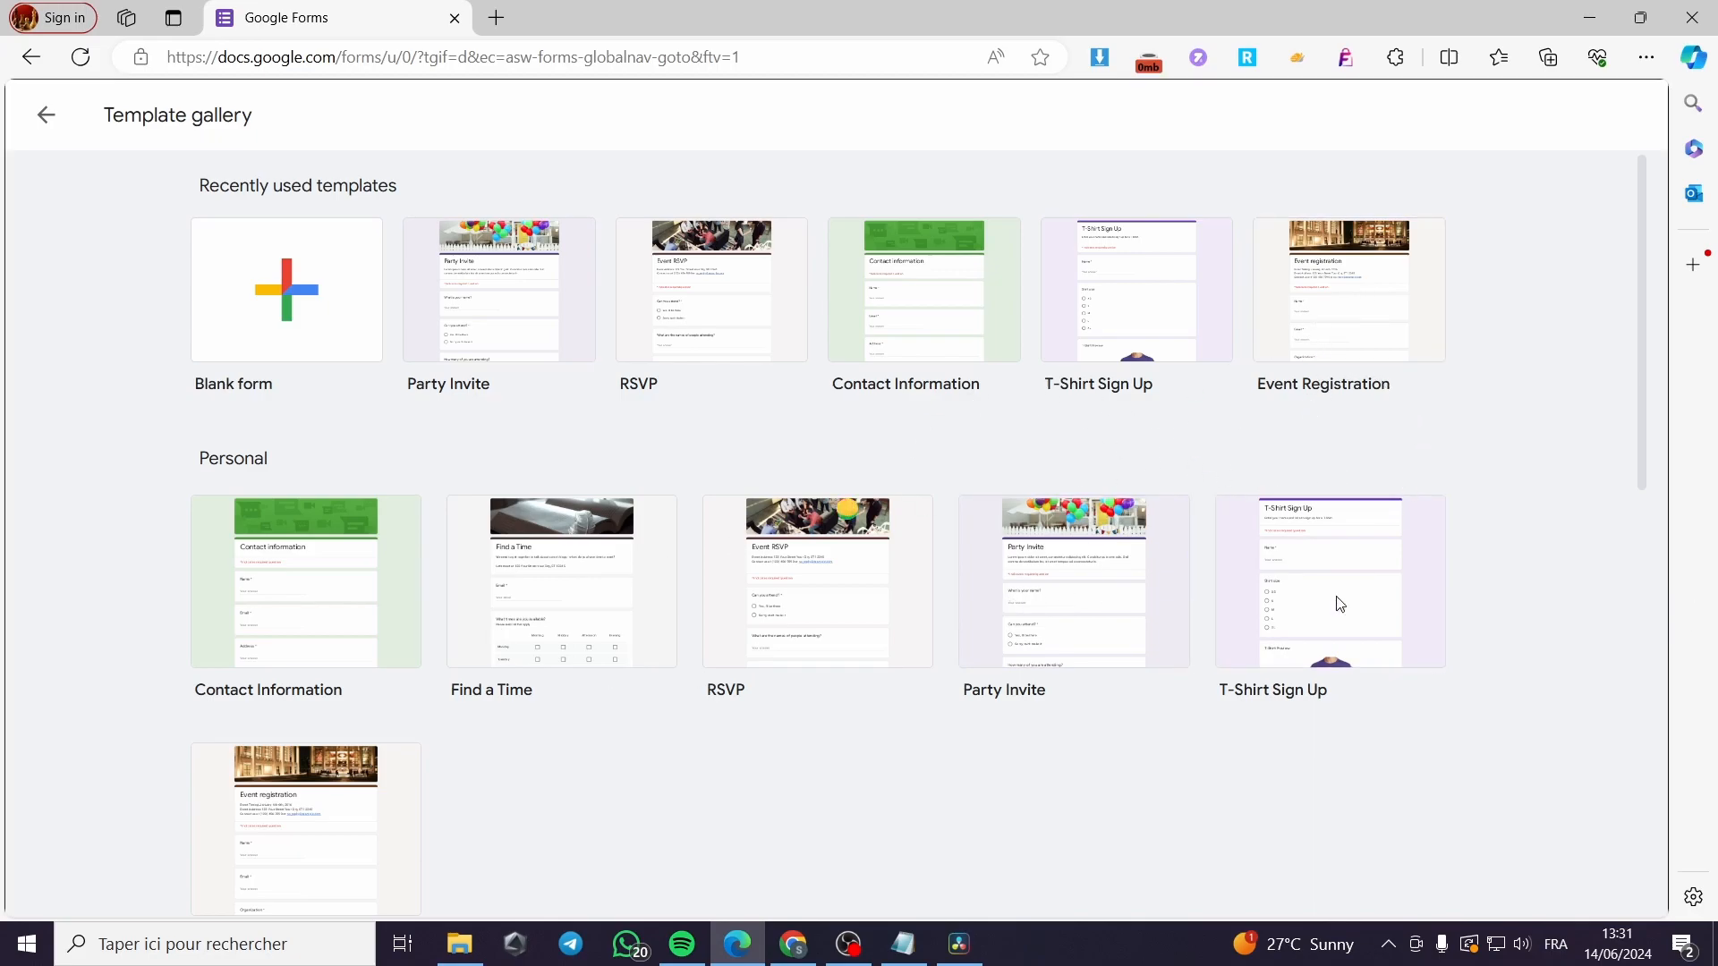
pyautogui.click(1180, 346)
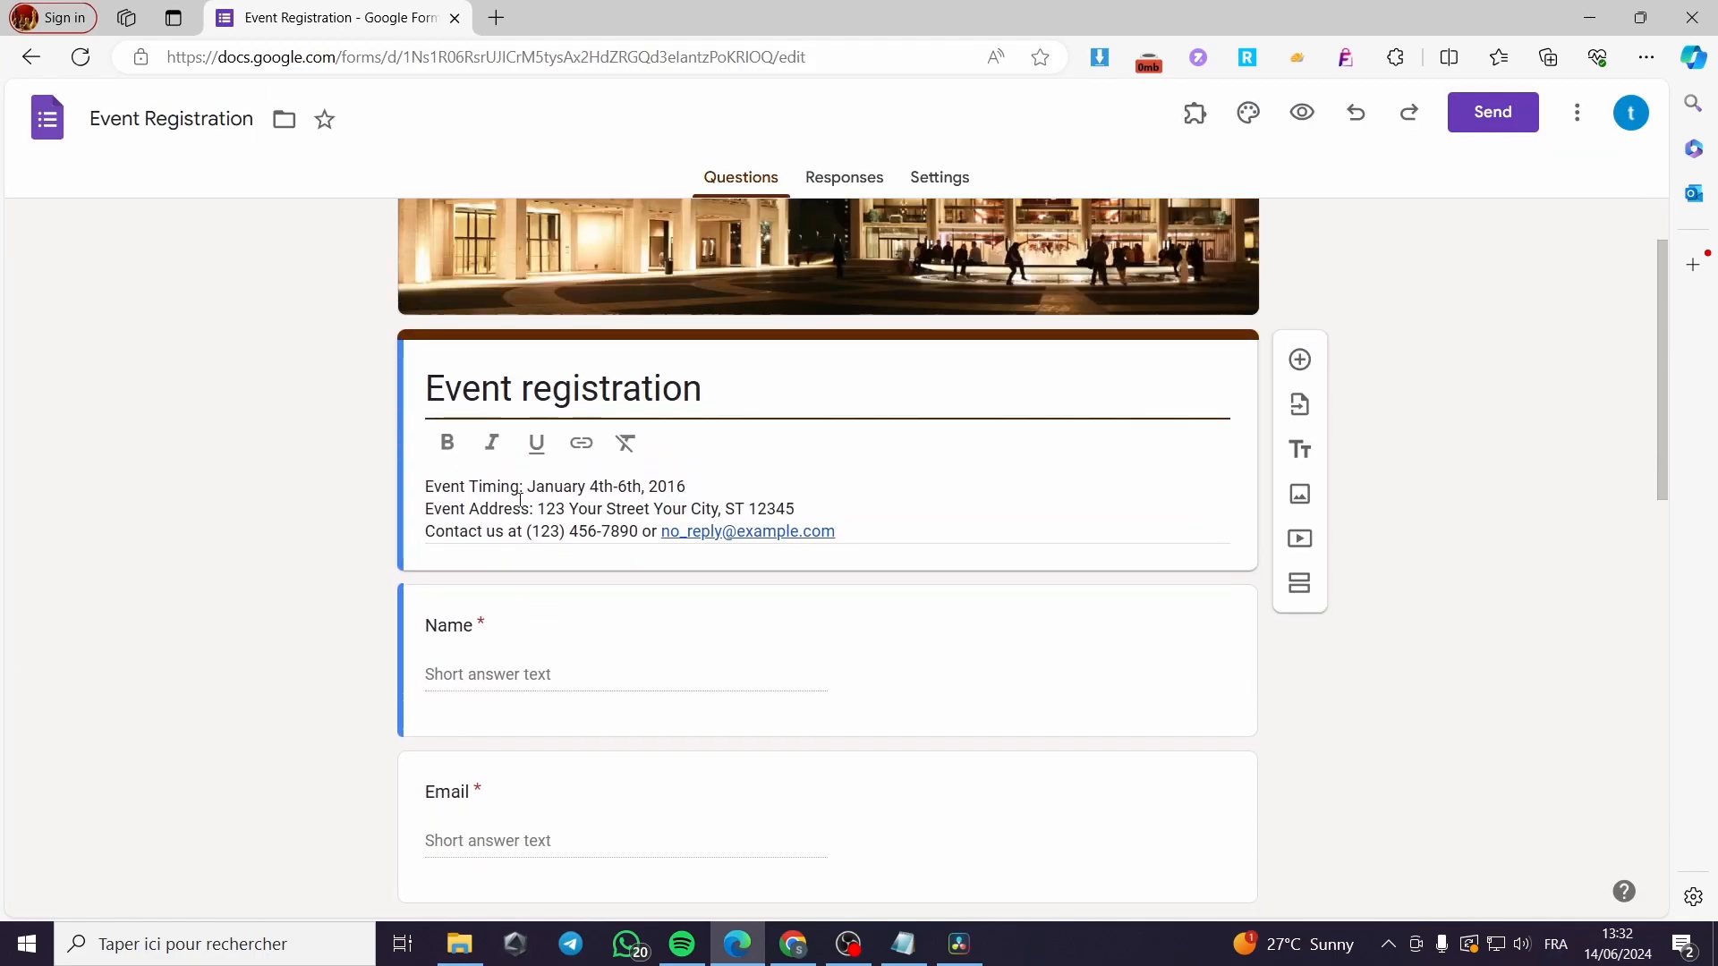
# Scroll through the new Event Registration form to review its template questions.
pyautogui.scroll(-6, 525, 498)
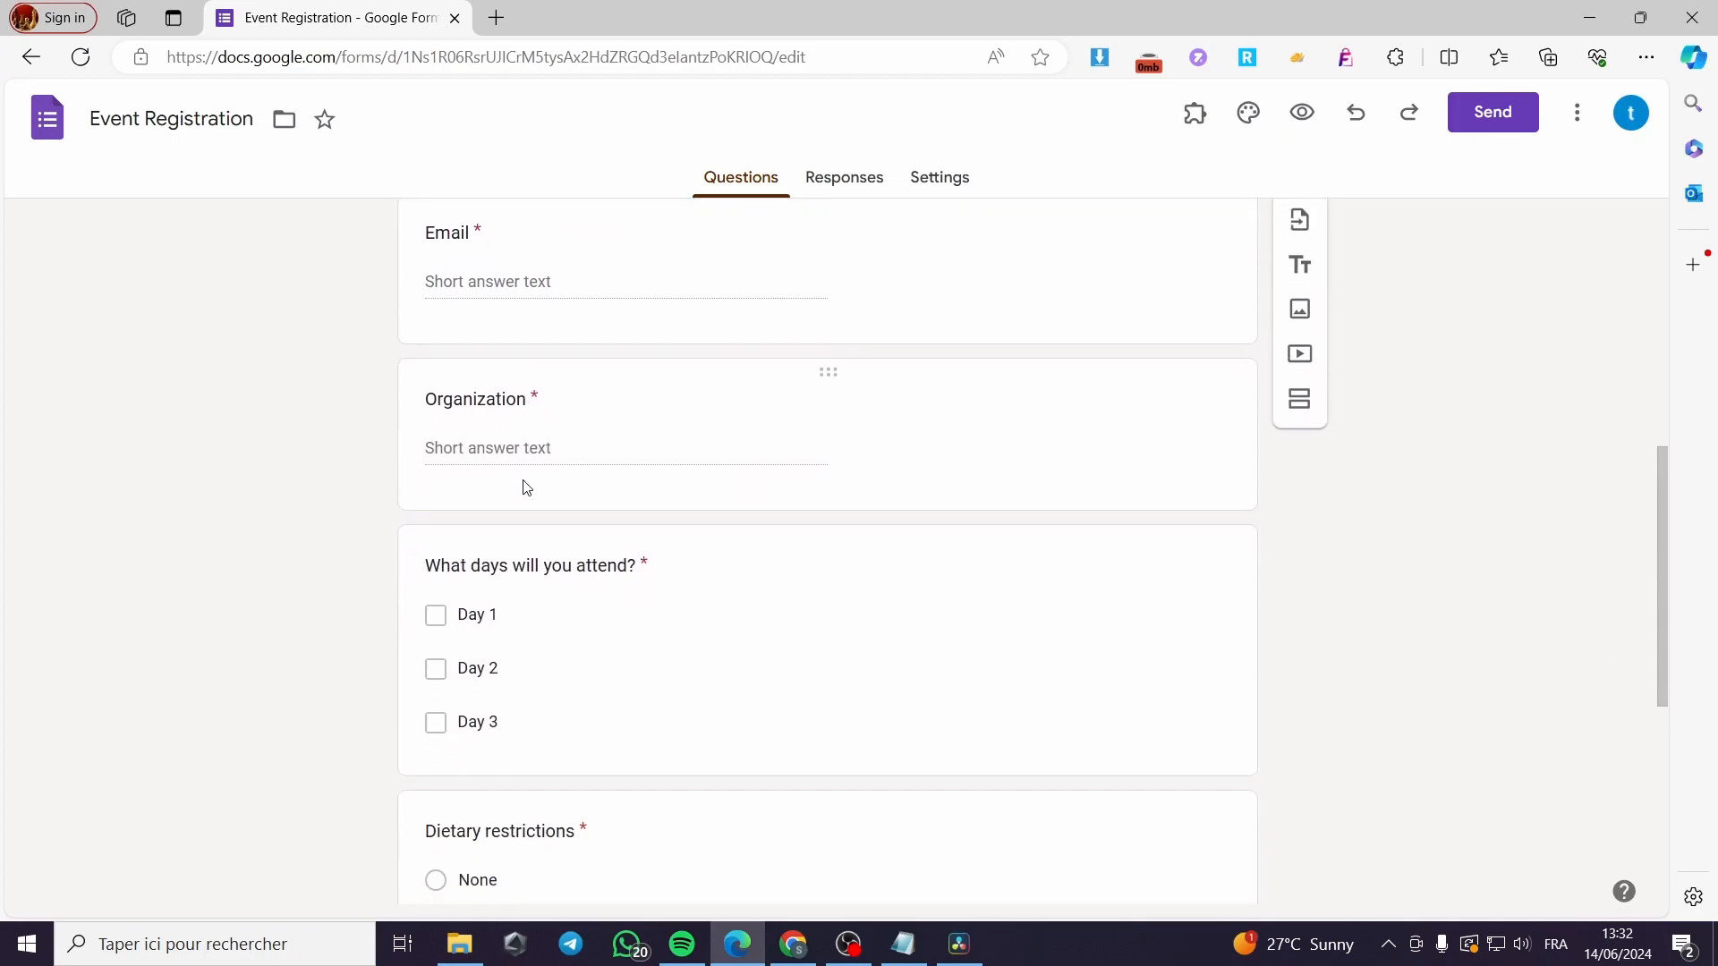
pyautogui.scroll(-5, 652, 480)
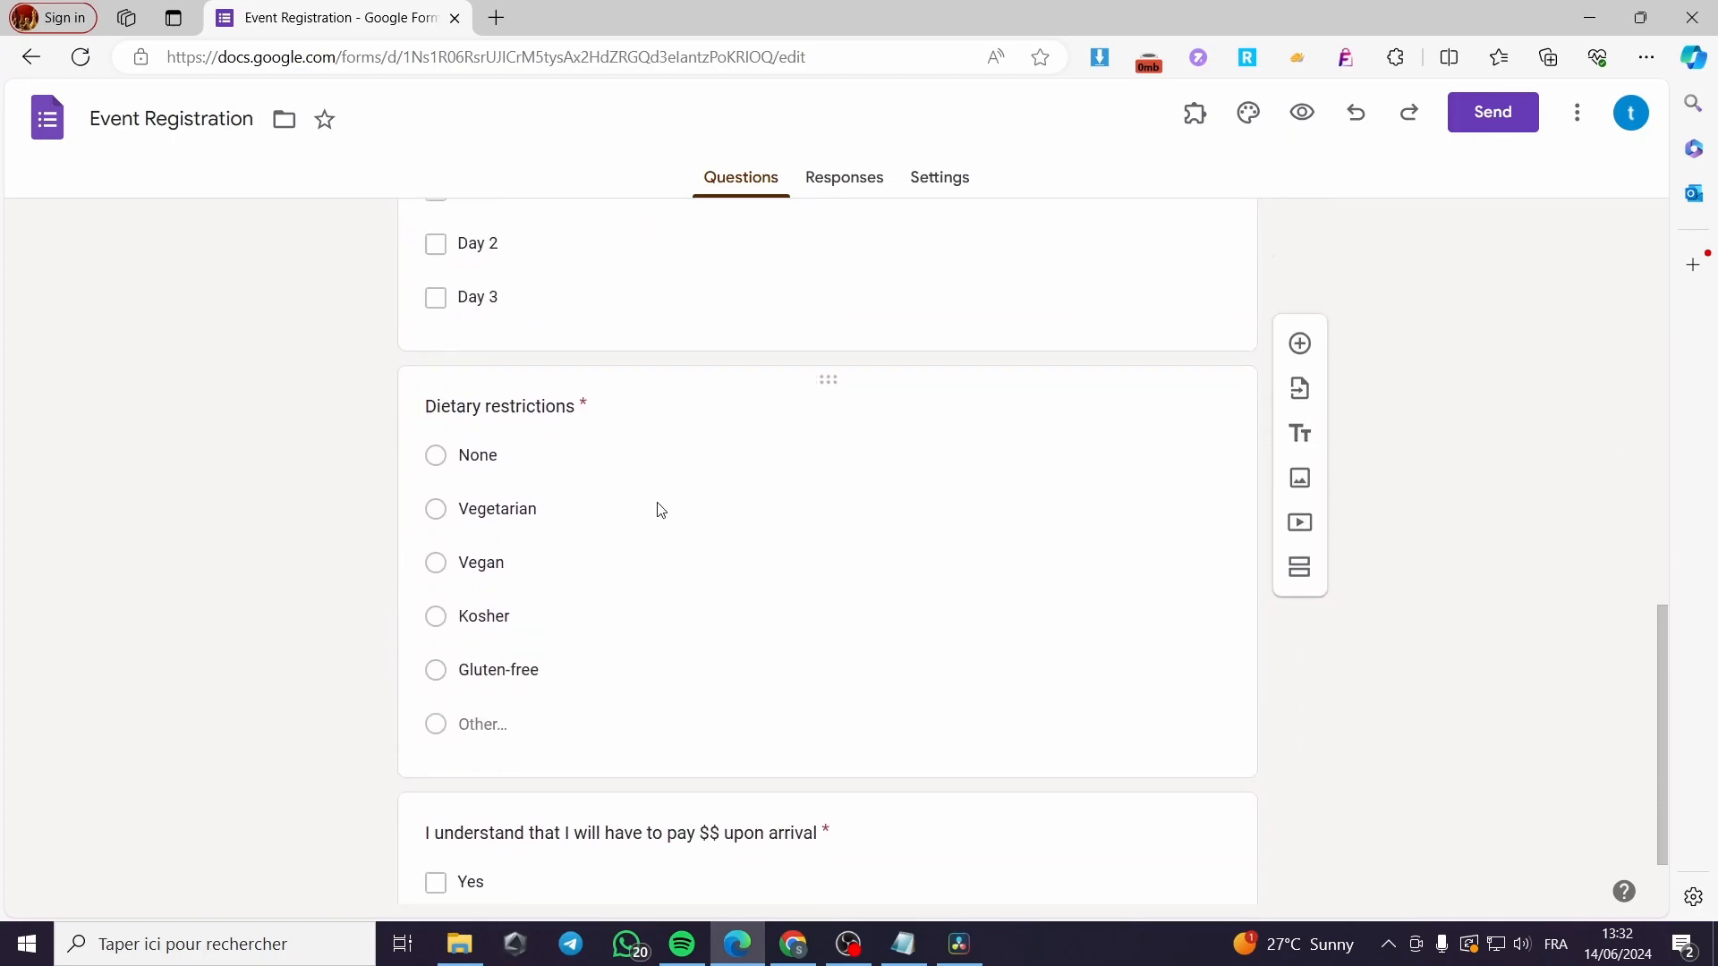
pyautogui.scroll(11, 659, 496)
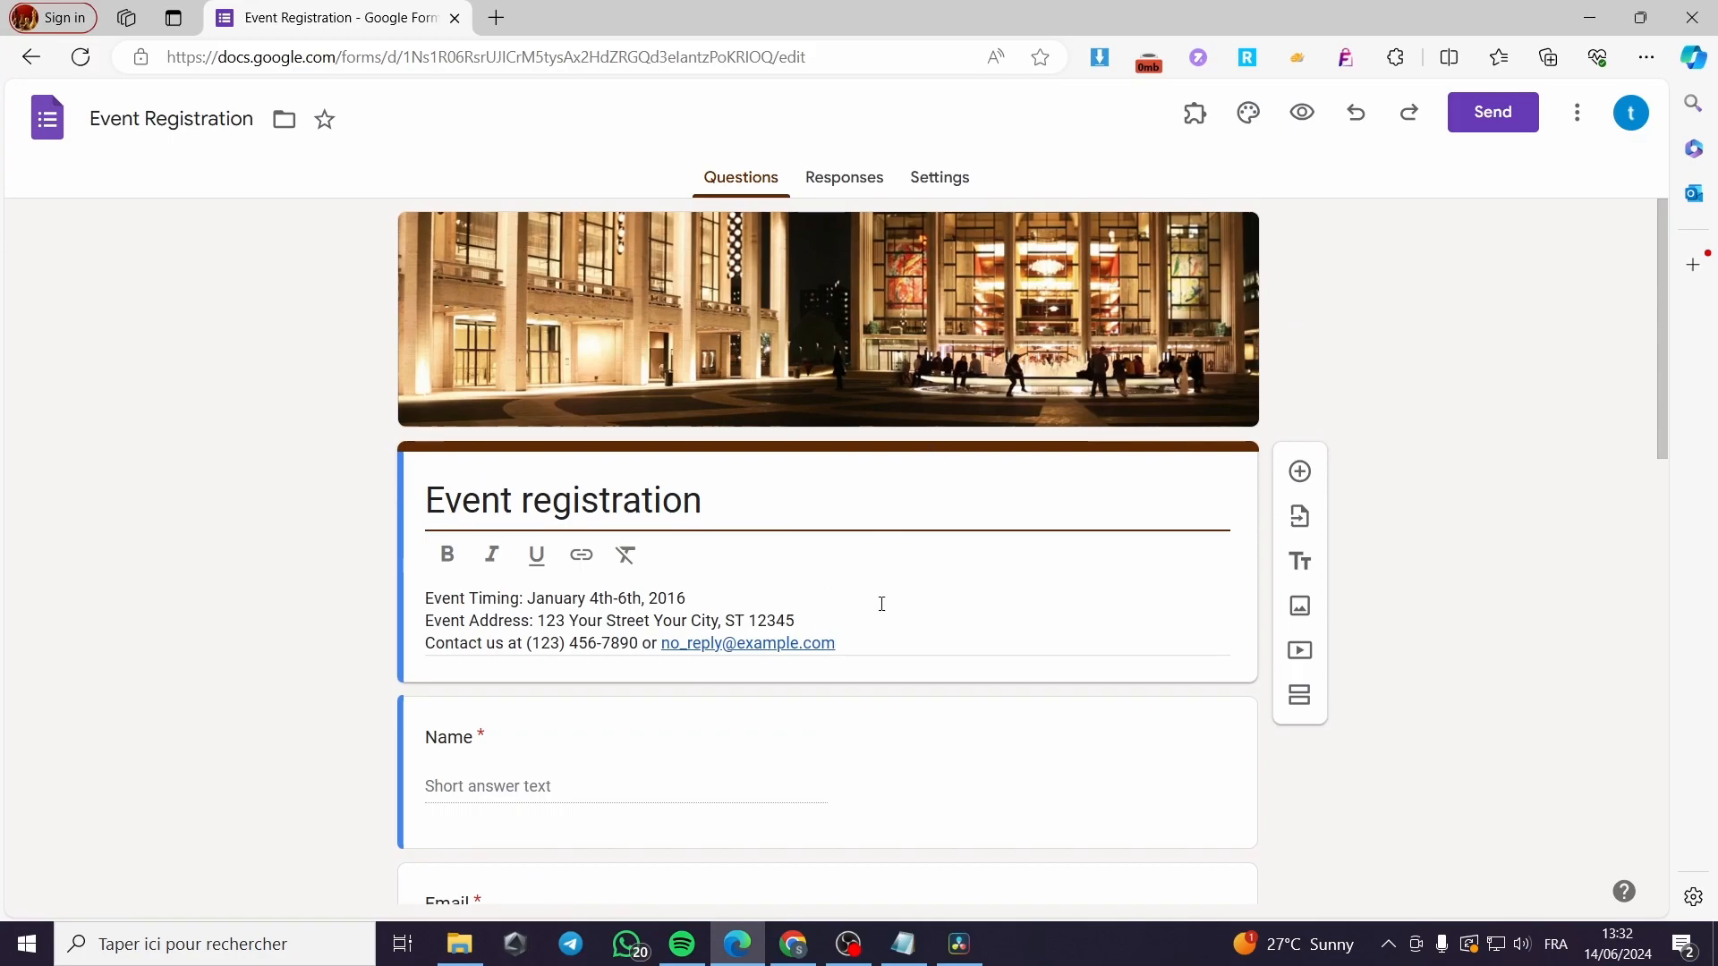
pyautogui.scroll(-2, 874, 633)
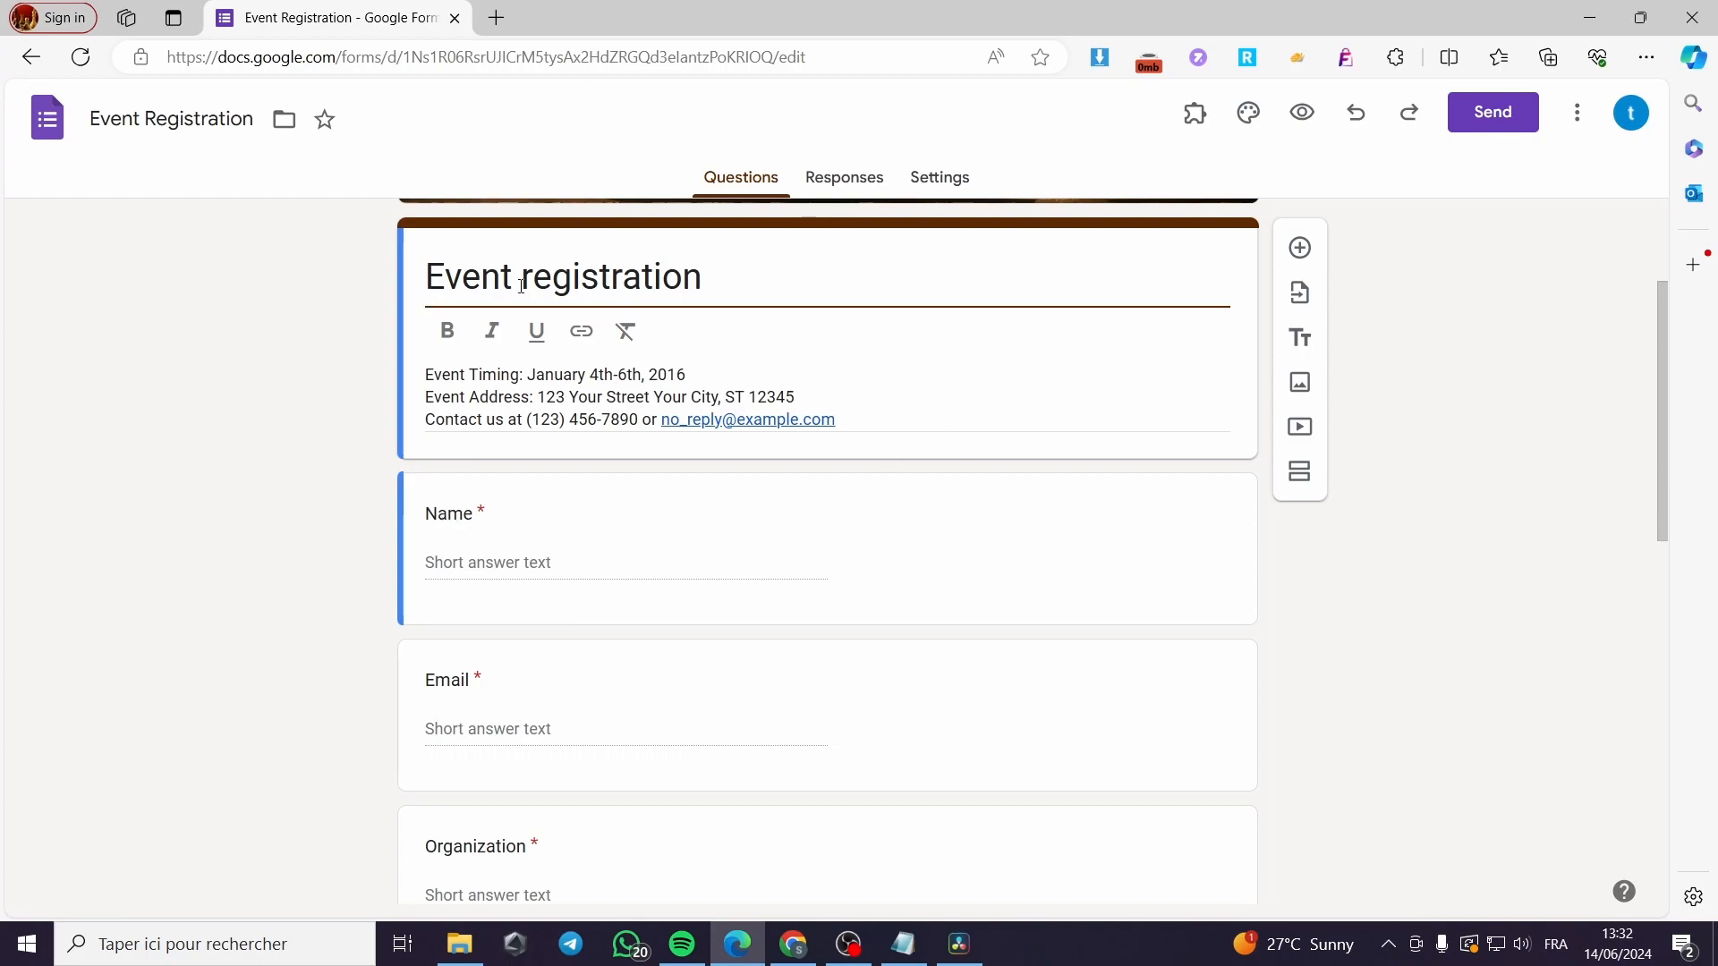
# Append 'for the zoom meeting' to the 'Event registration' form title.
pyautogui.moveTo(780, 279); pyautogui.dragTo(427, 283)
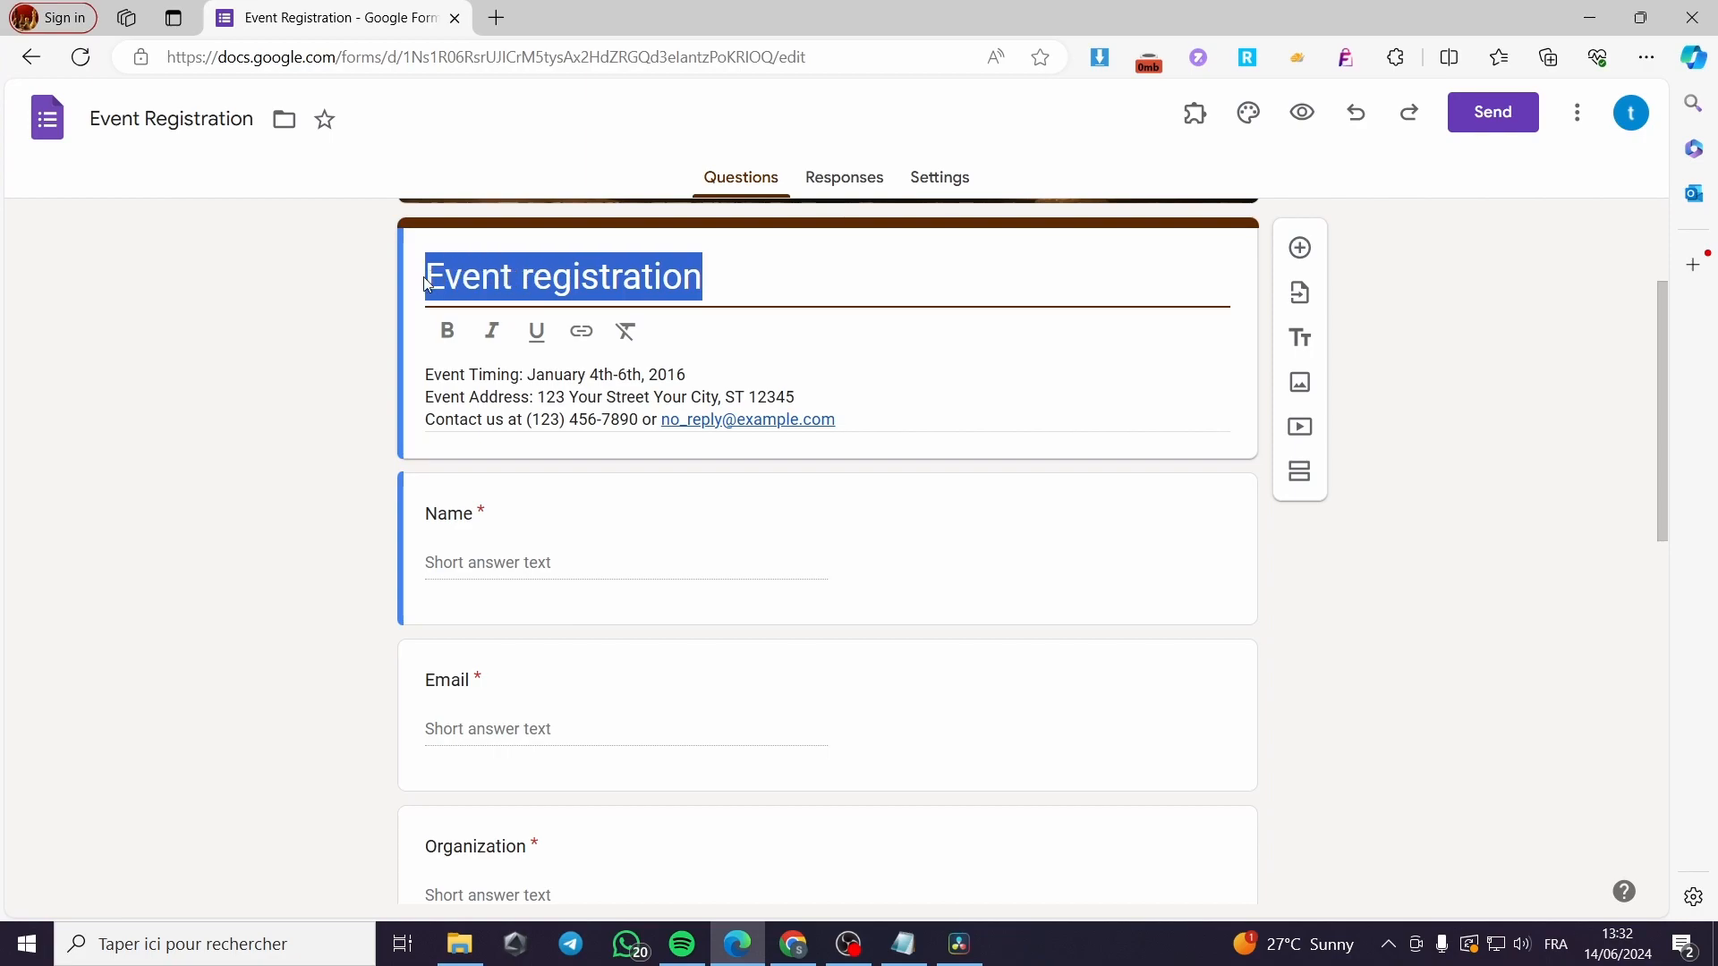
pyautogui.click(524, 279)
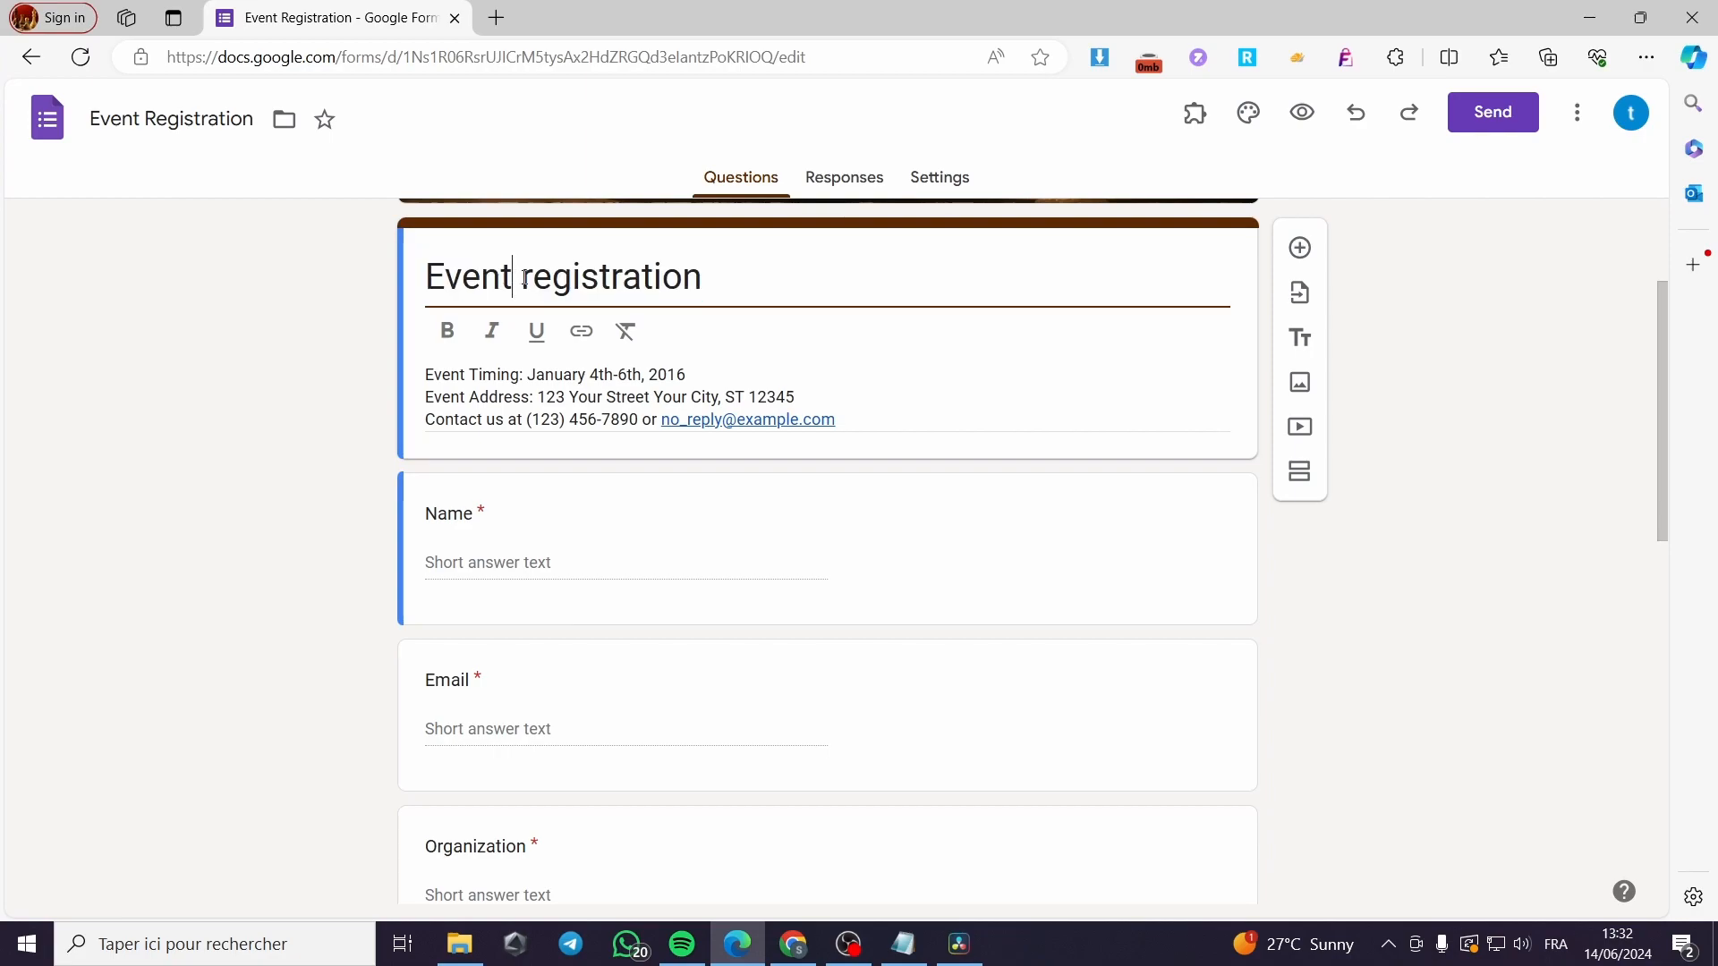
pyautogui.write('for the zoom')
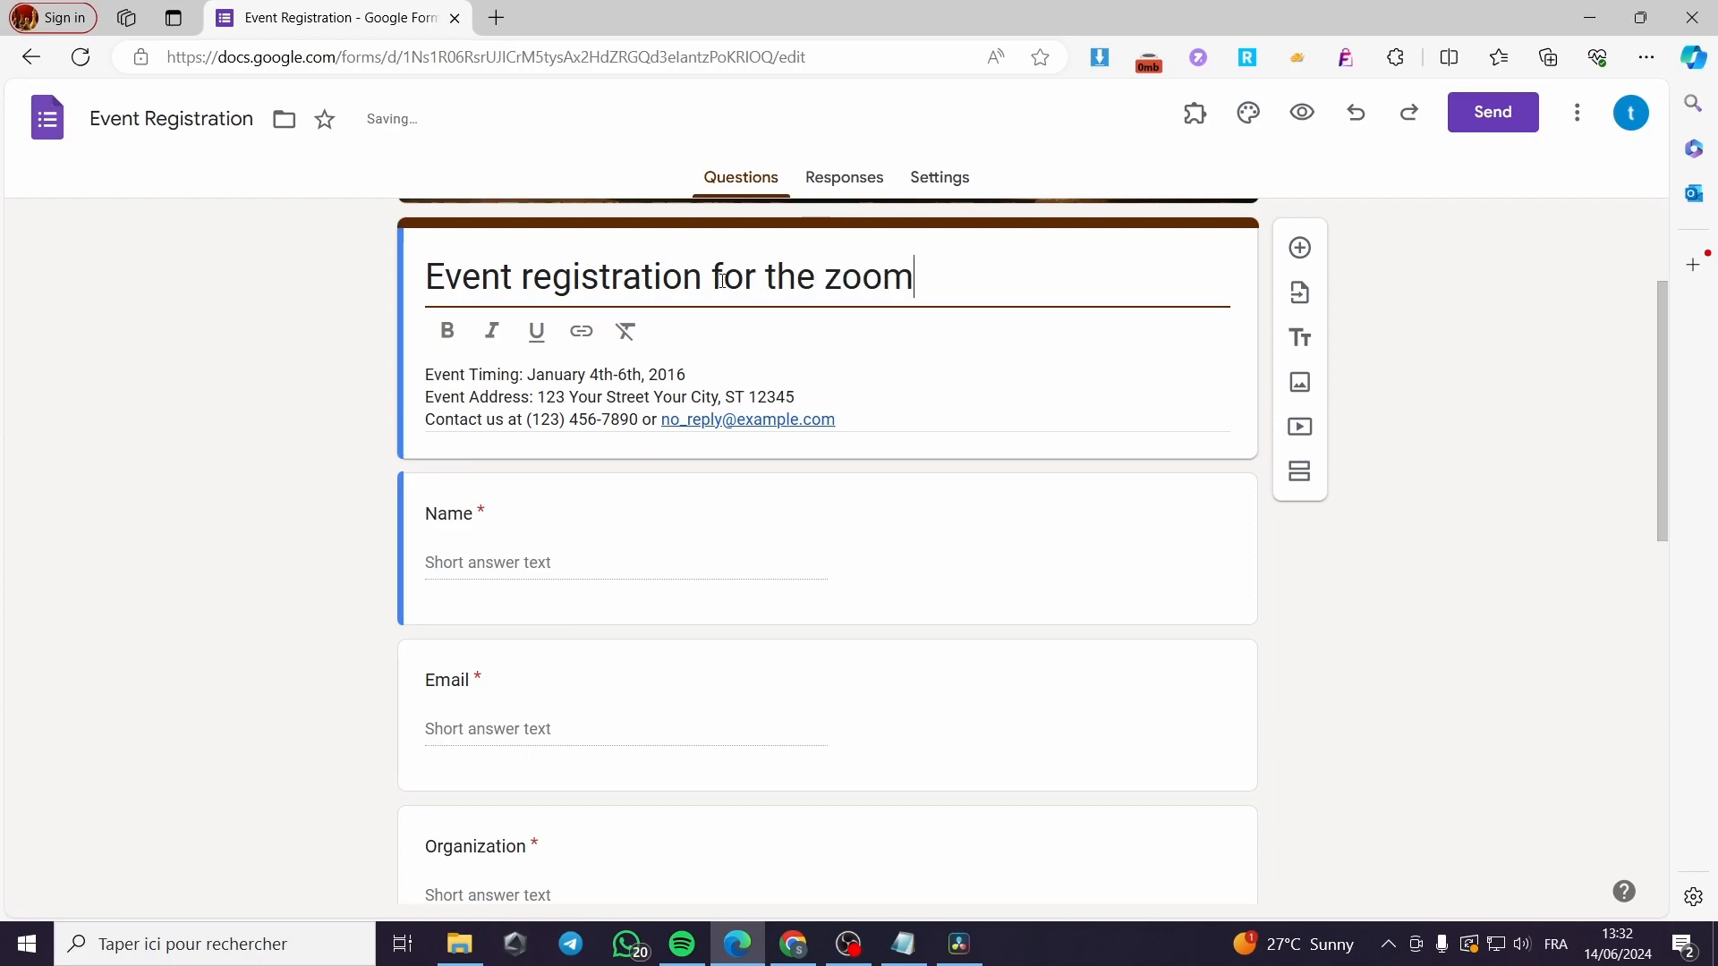
pyautogui.write(' meeting')
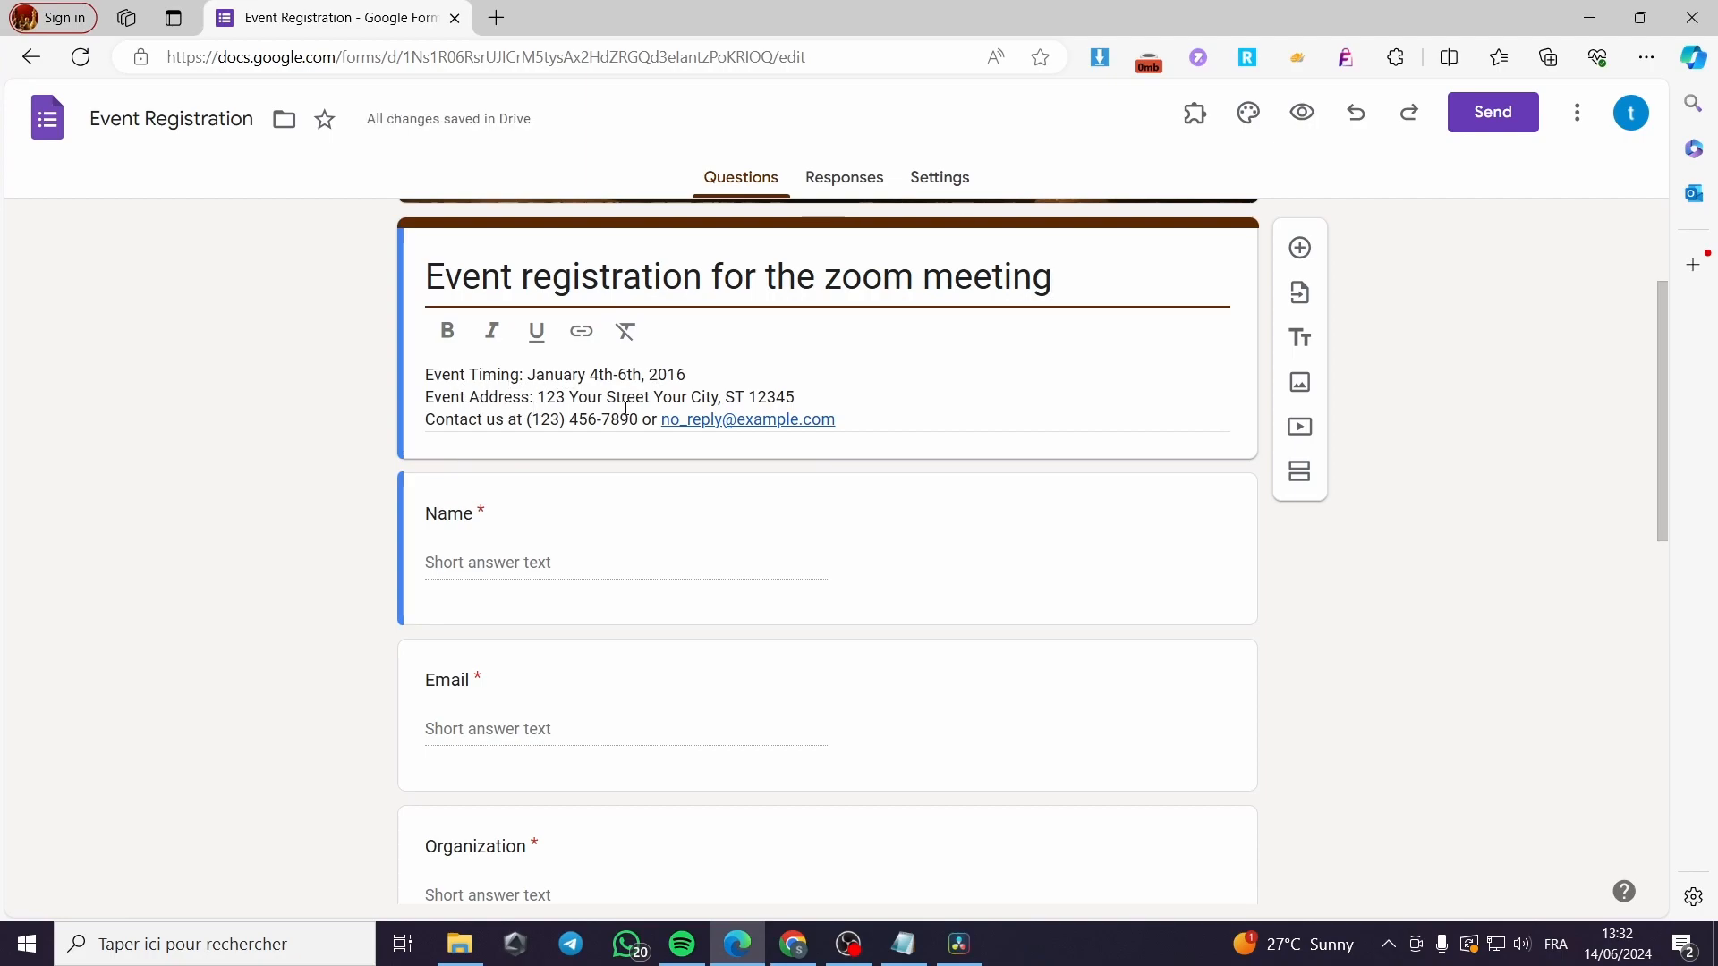
# Delete the Organization, What days, Dietary restrictions and pay-on-arrival questions.
pyautogui.scroll(-3, 765, 418)
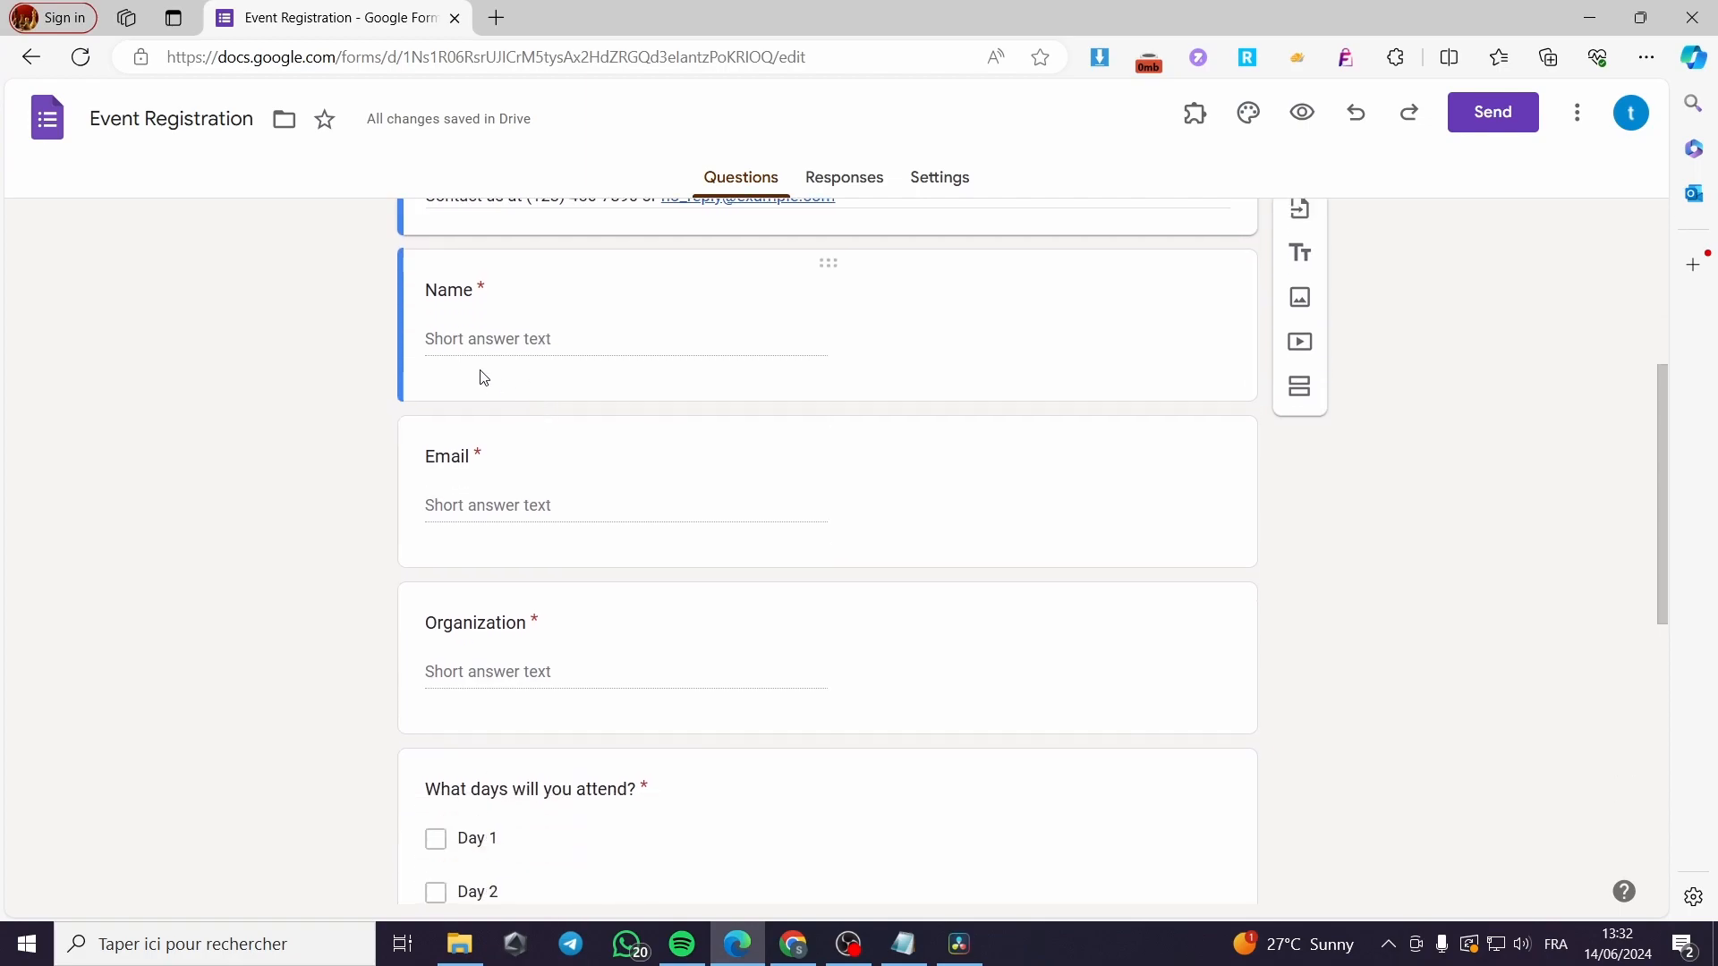
pyautogui.scroll(-1, 498, 461)
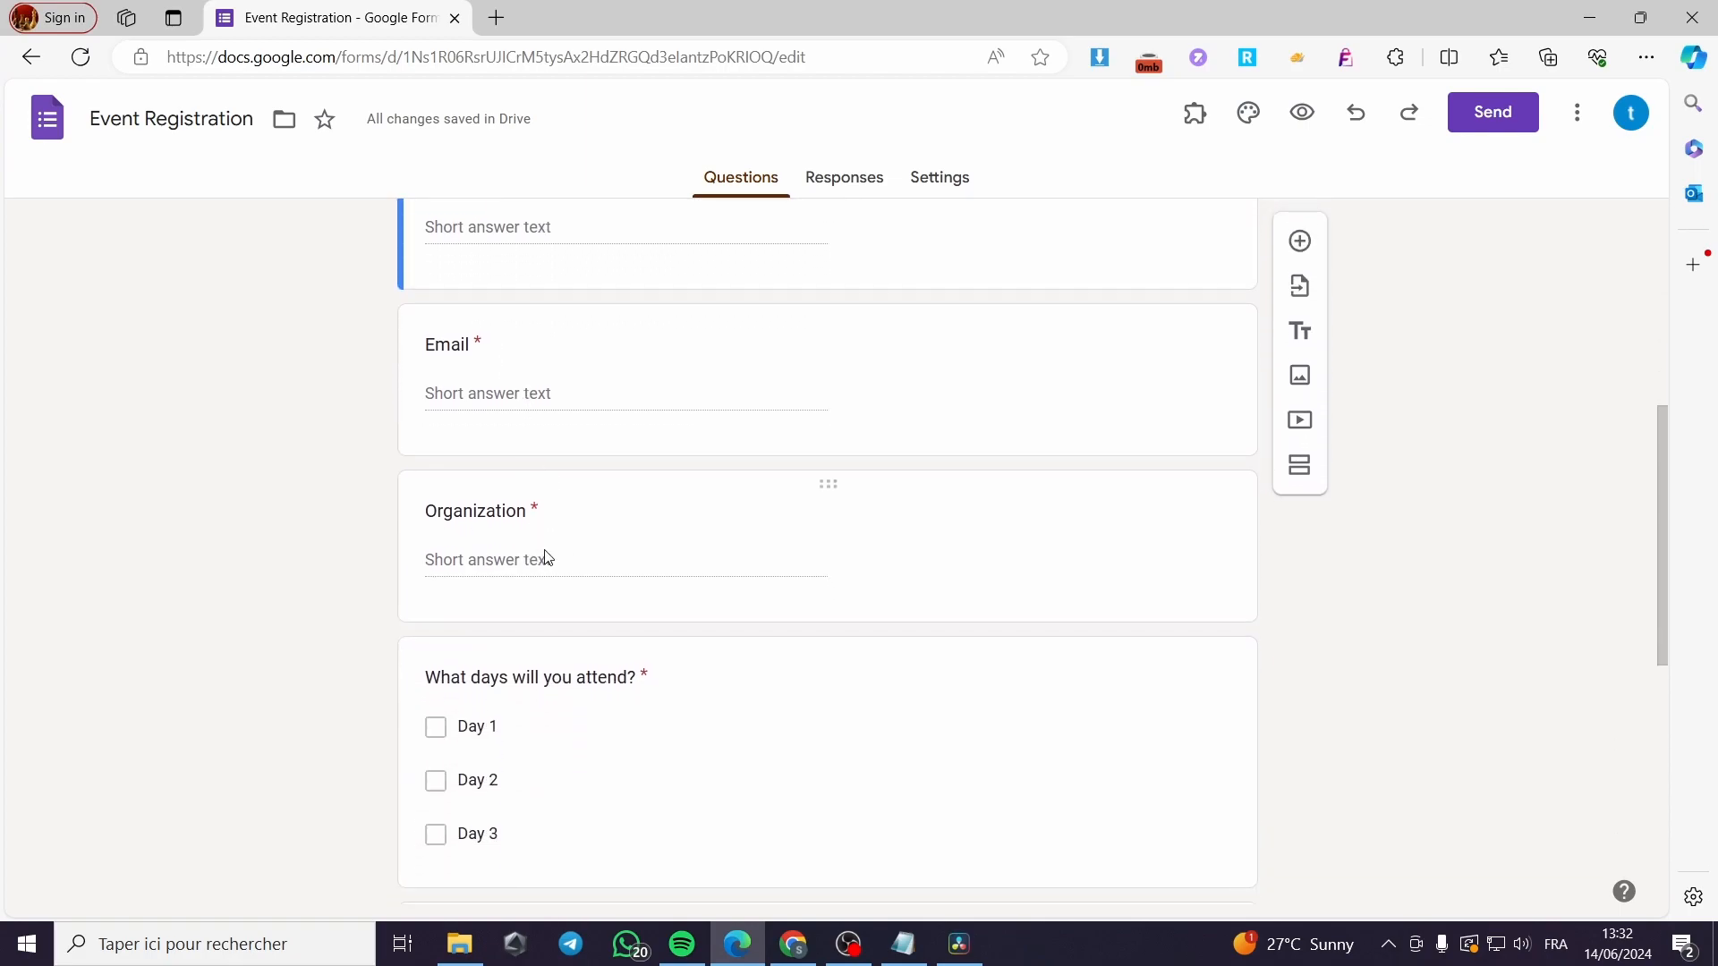
pyautogui.click(1036, 531)
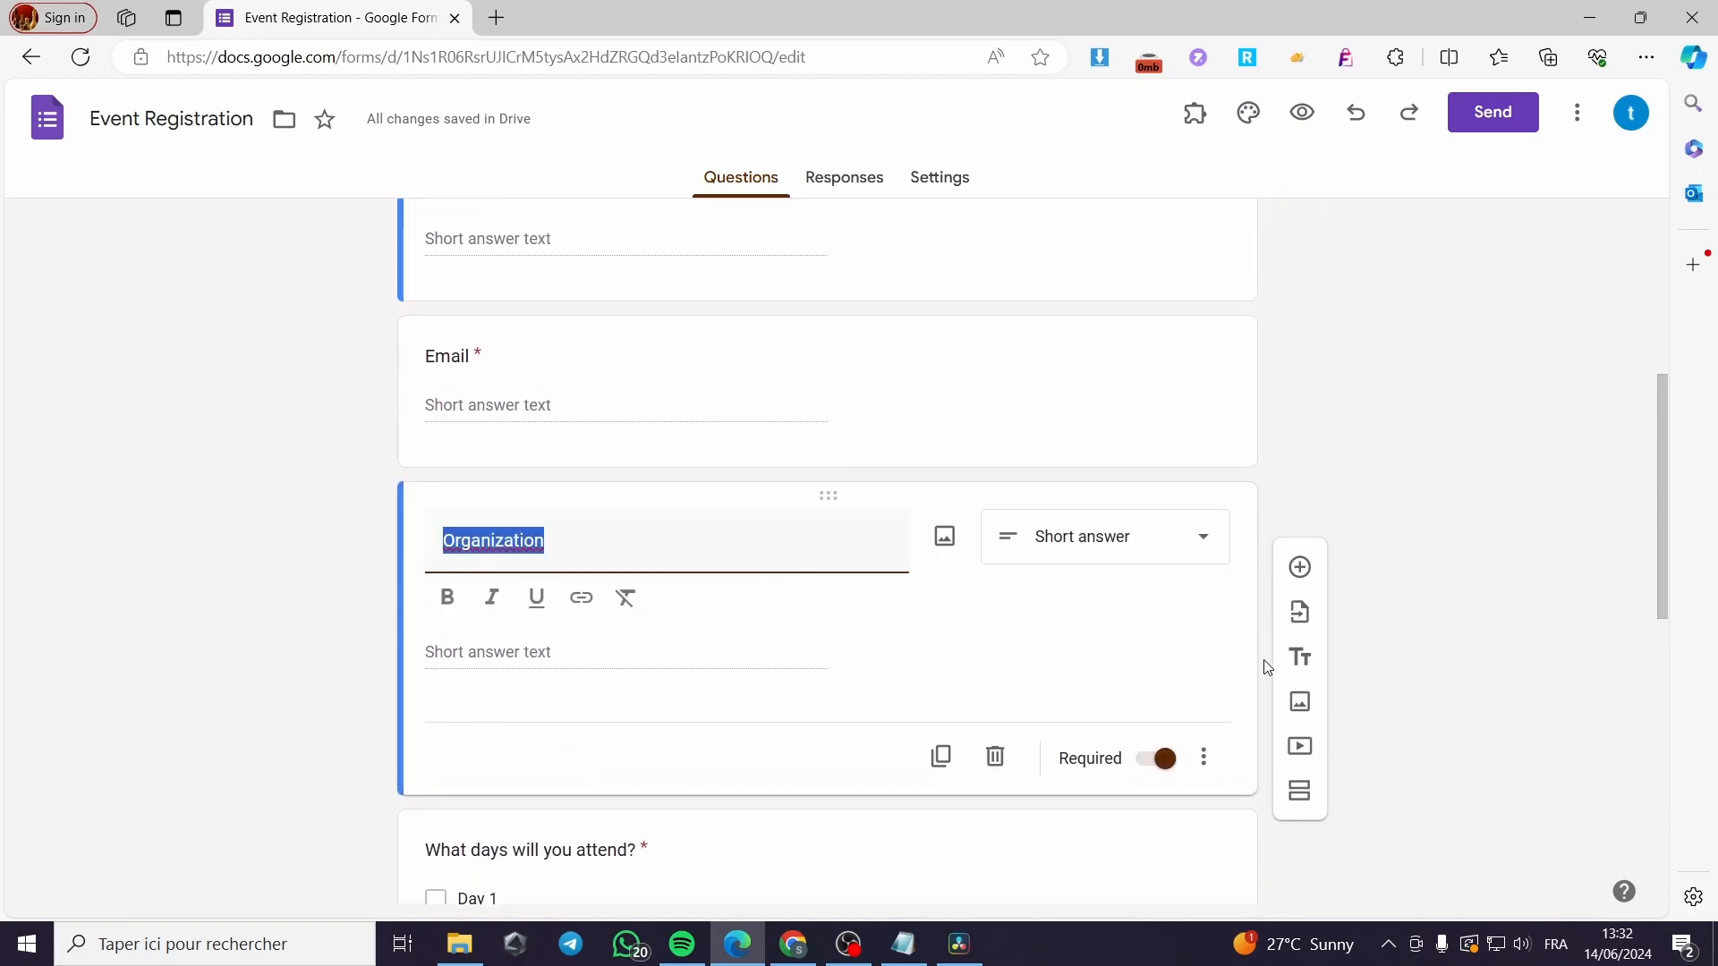
pyautogui.click(993, 756)
pyautogui.scroll(-2, 962, 689)
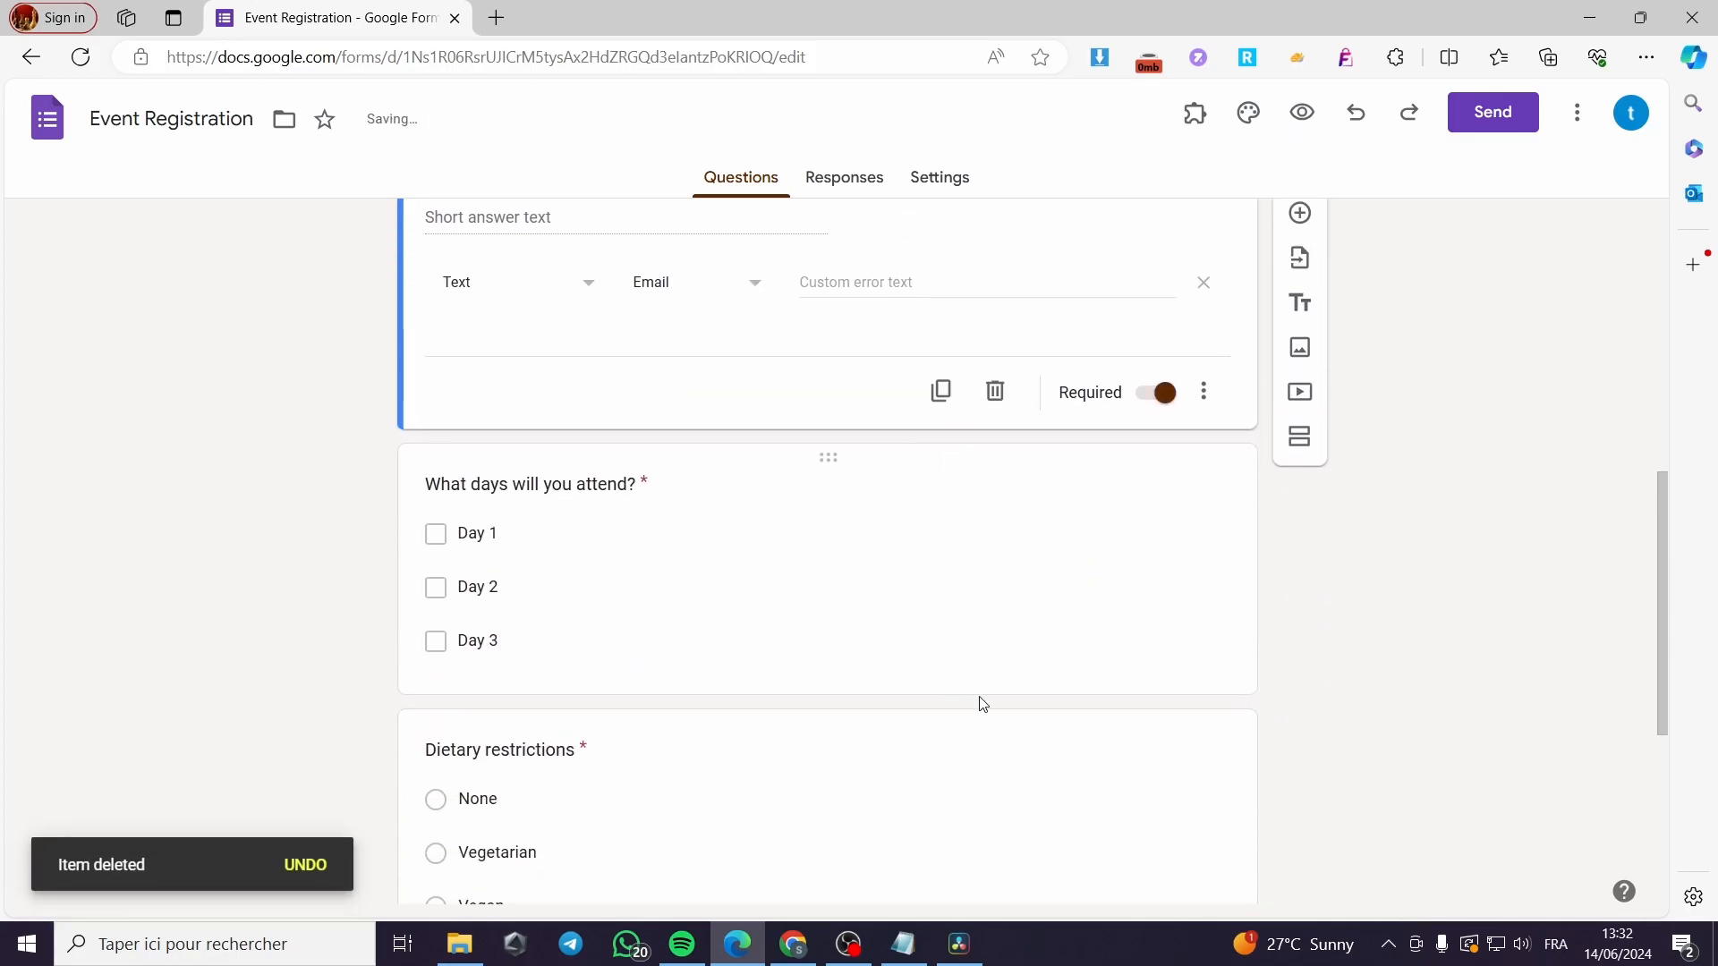
pyautogui.click(976, 638)
pyautogui.click(996, 662)
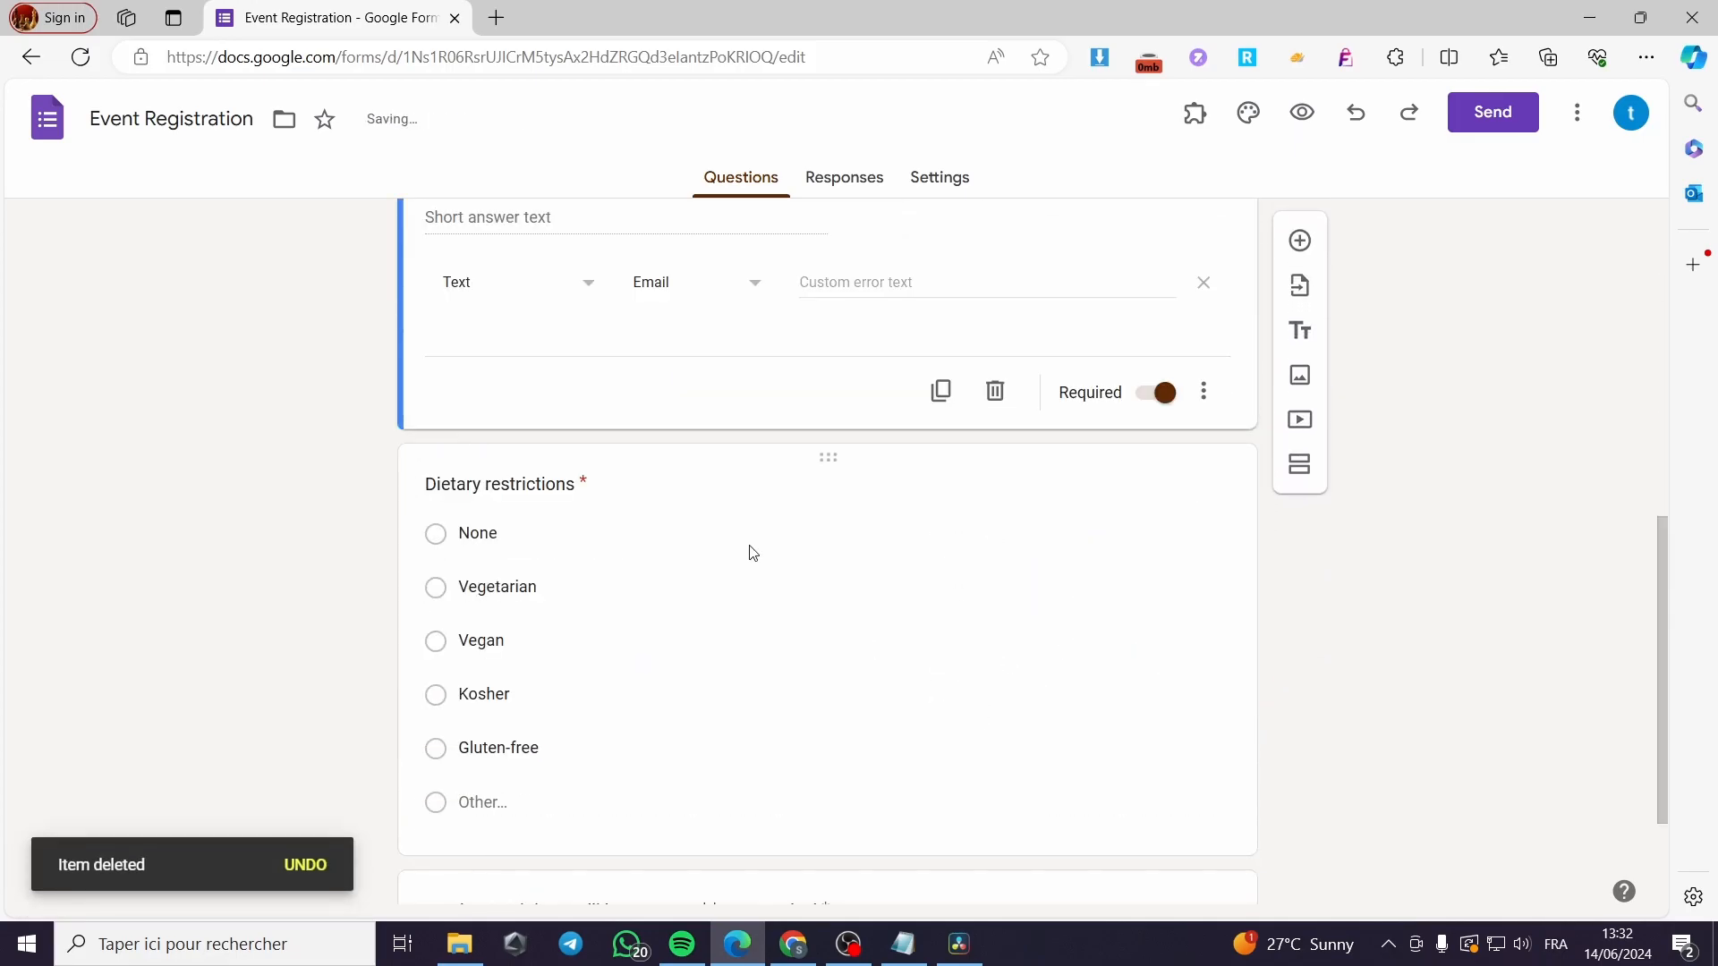
pyautogui.click(978, 702)
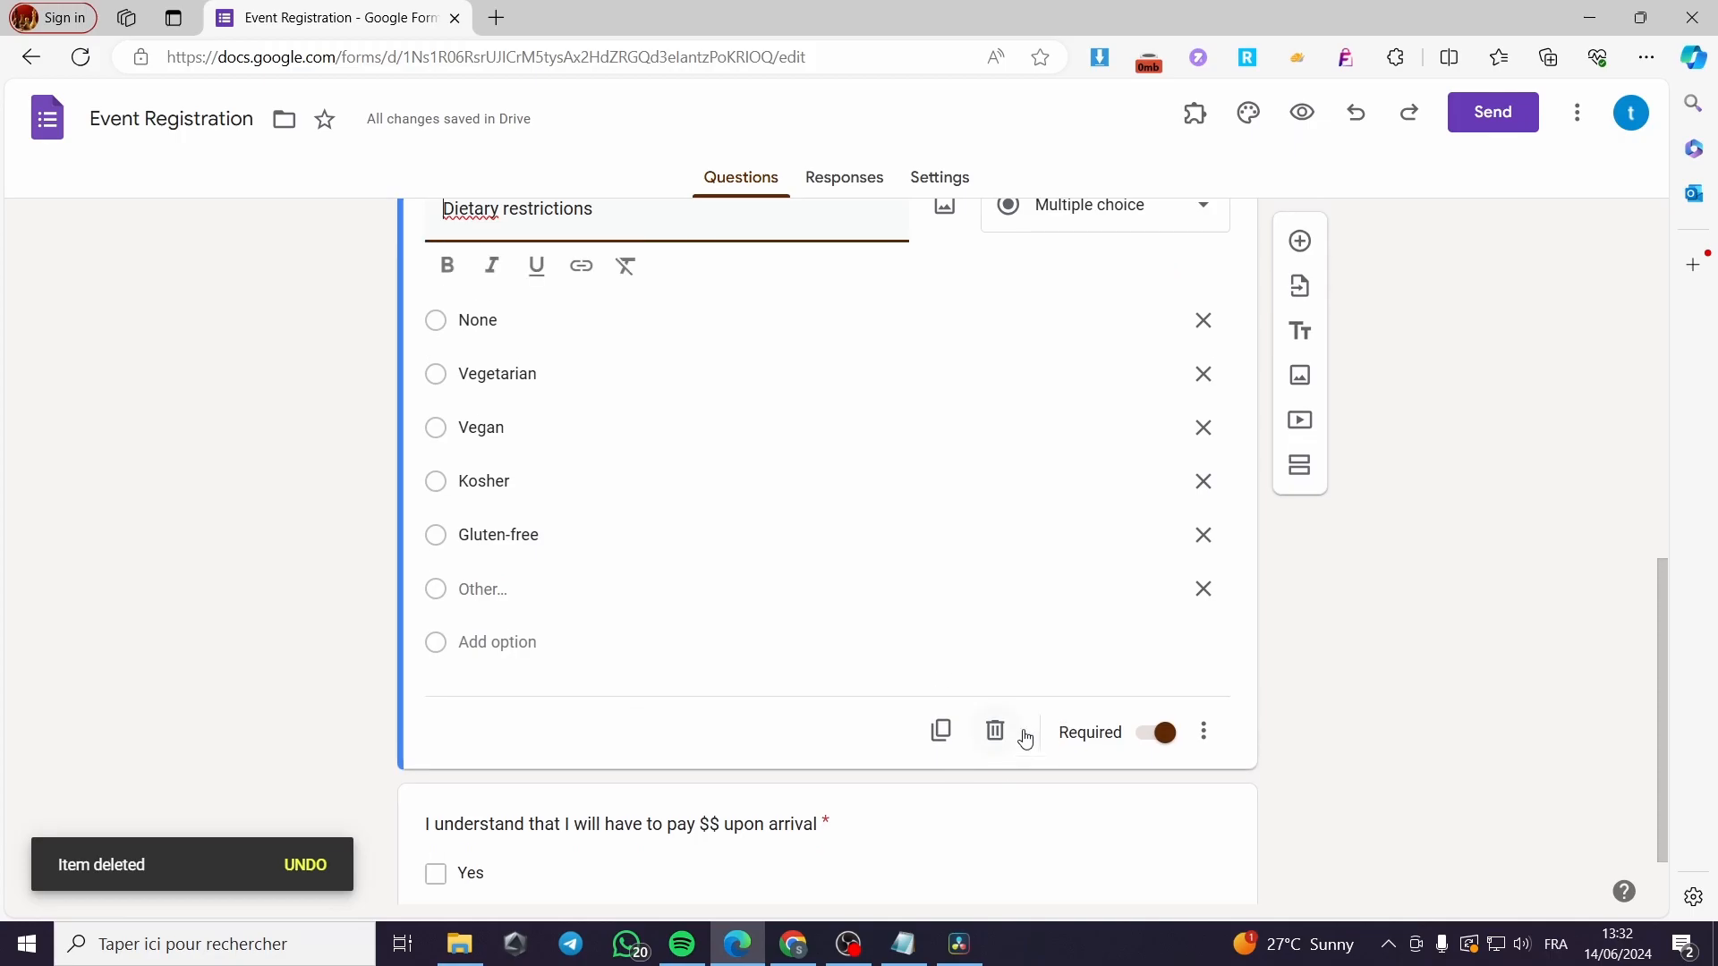
pyautogui.click(993, 730)
pyautogui.click(986, 768)
pyautogui.click(993, 793)
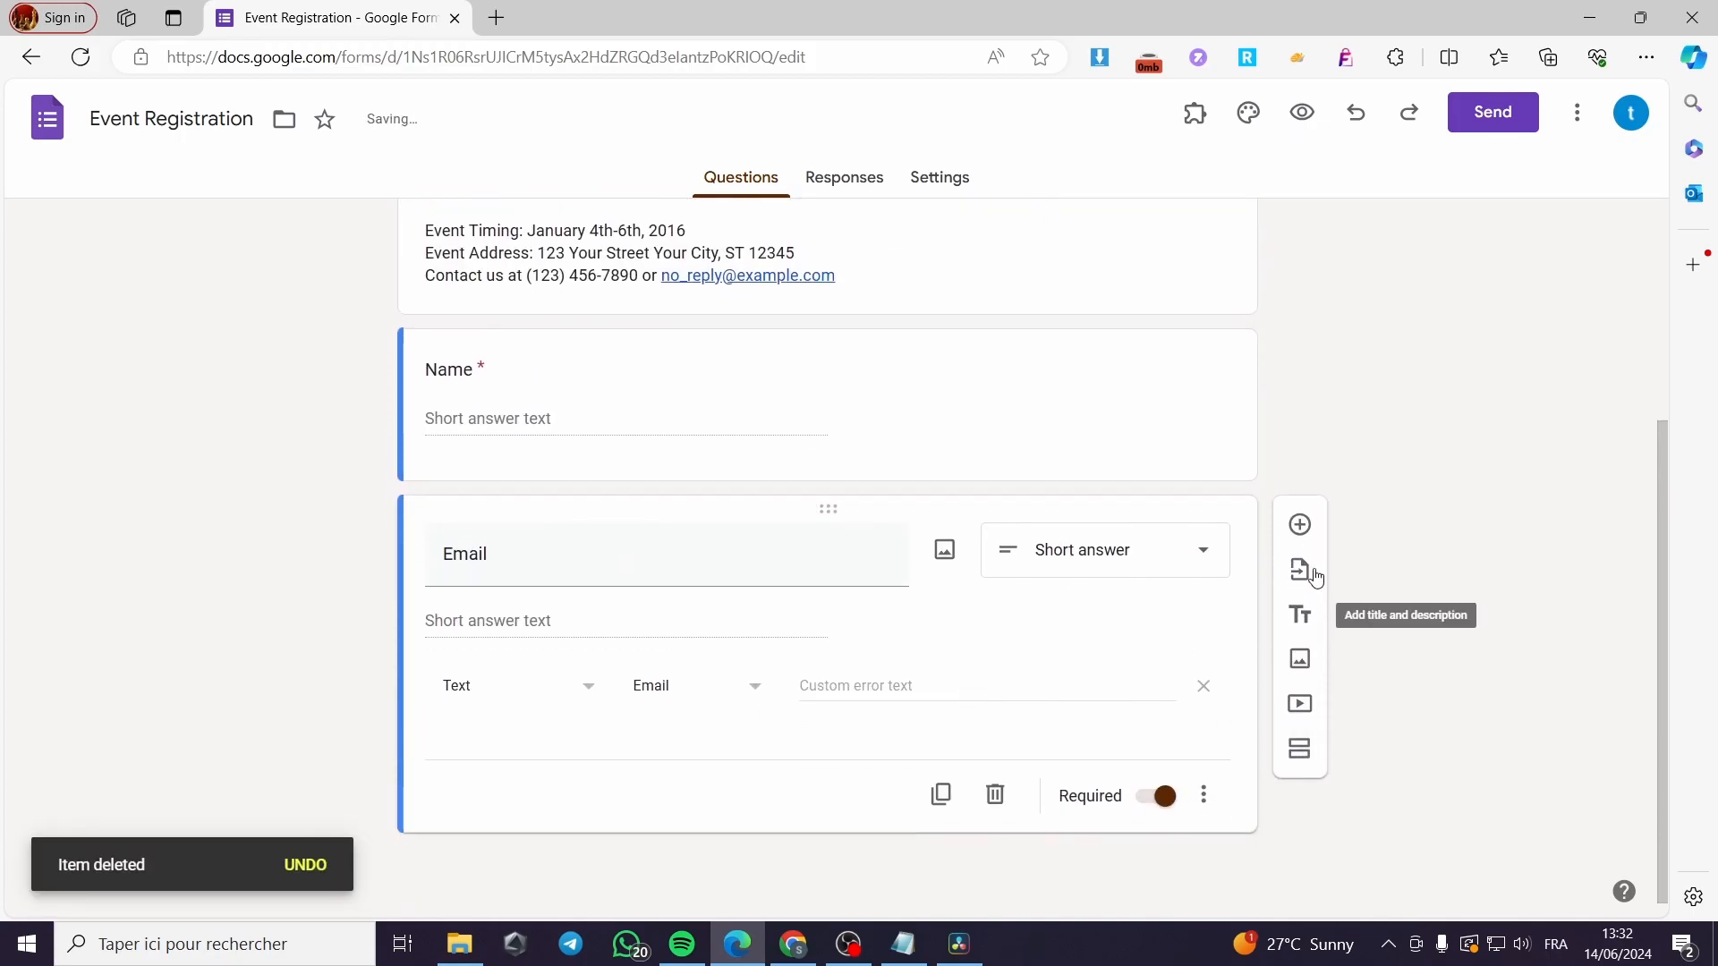
# Add a Date question titled 'Resarvation date' below Email, then insert another new question.
pyautogui.click(1300, 527)
pyautogui.click(1132, 537)
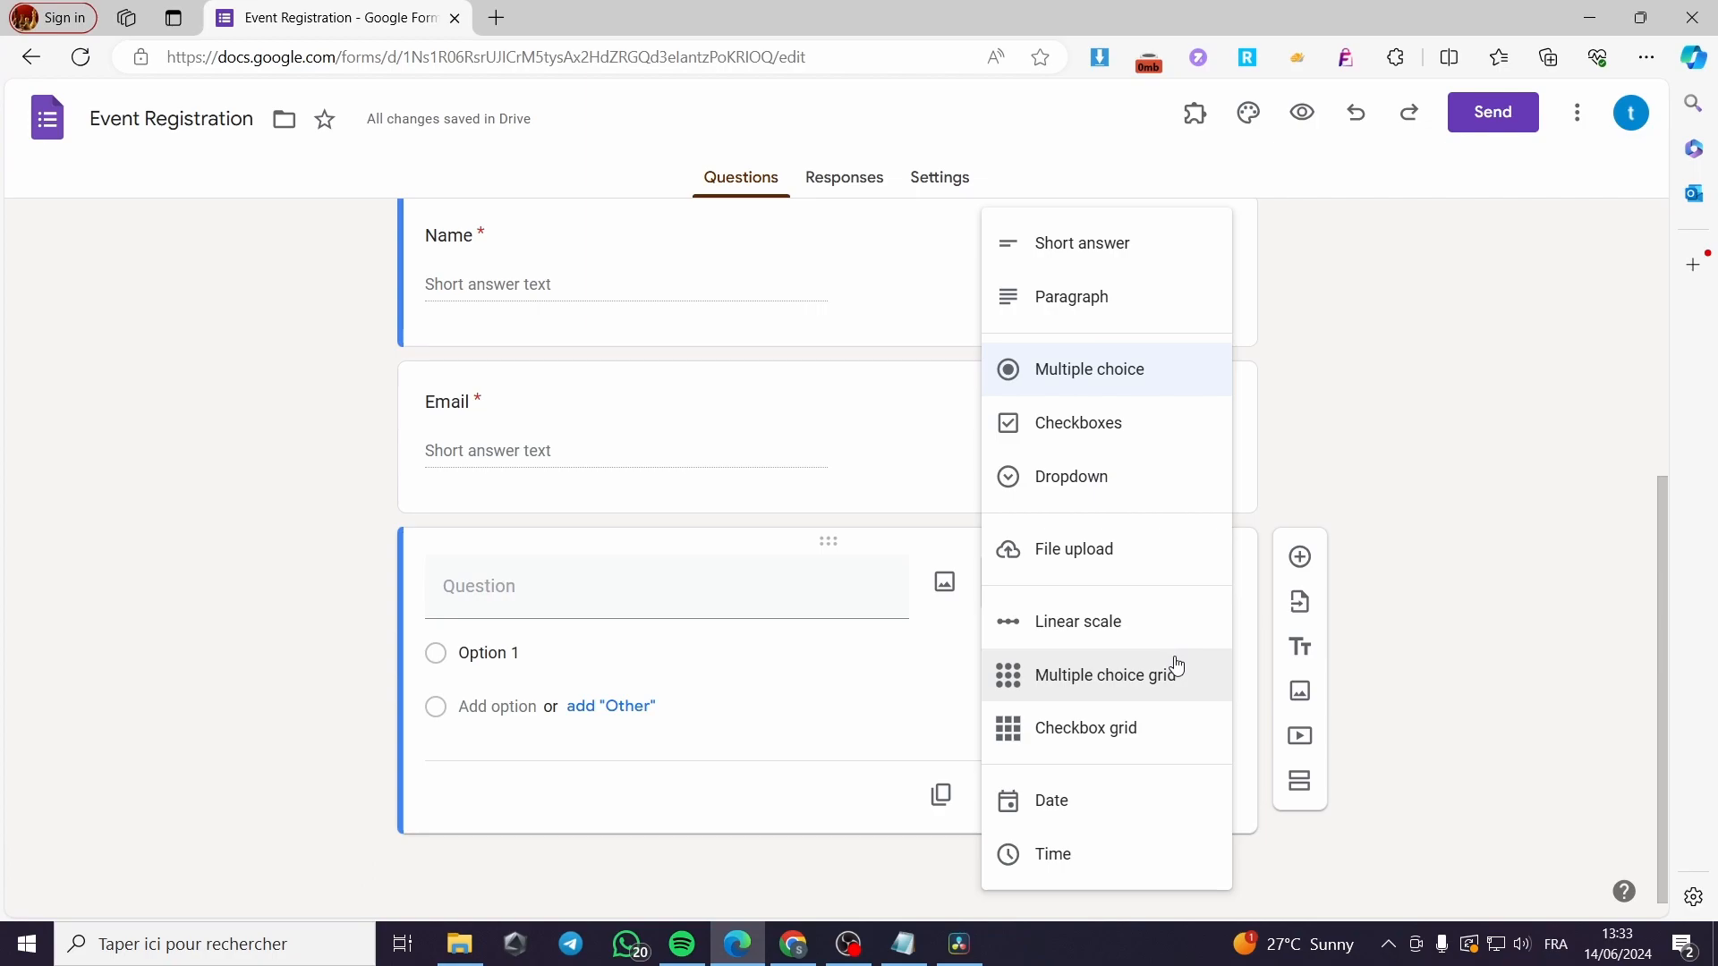
pyautogui.click(1056, 799)
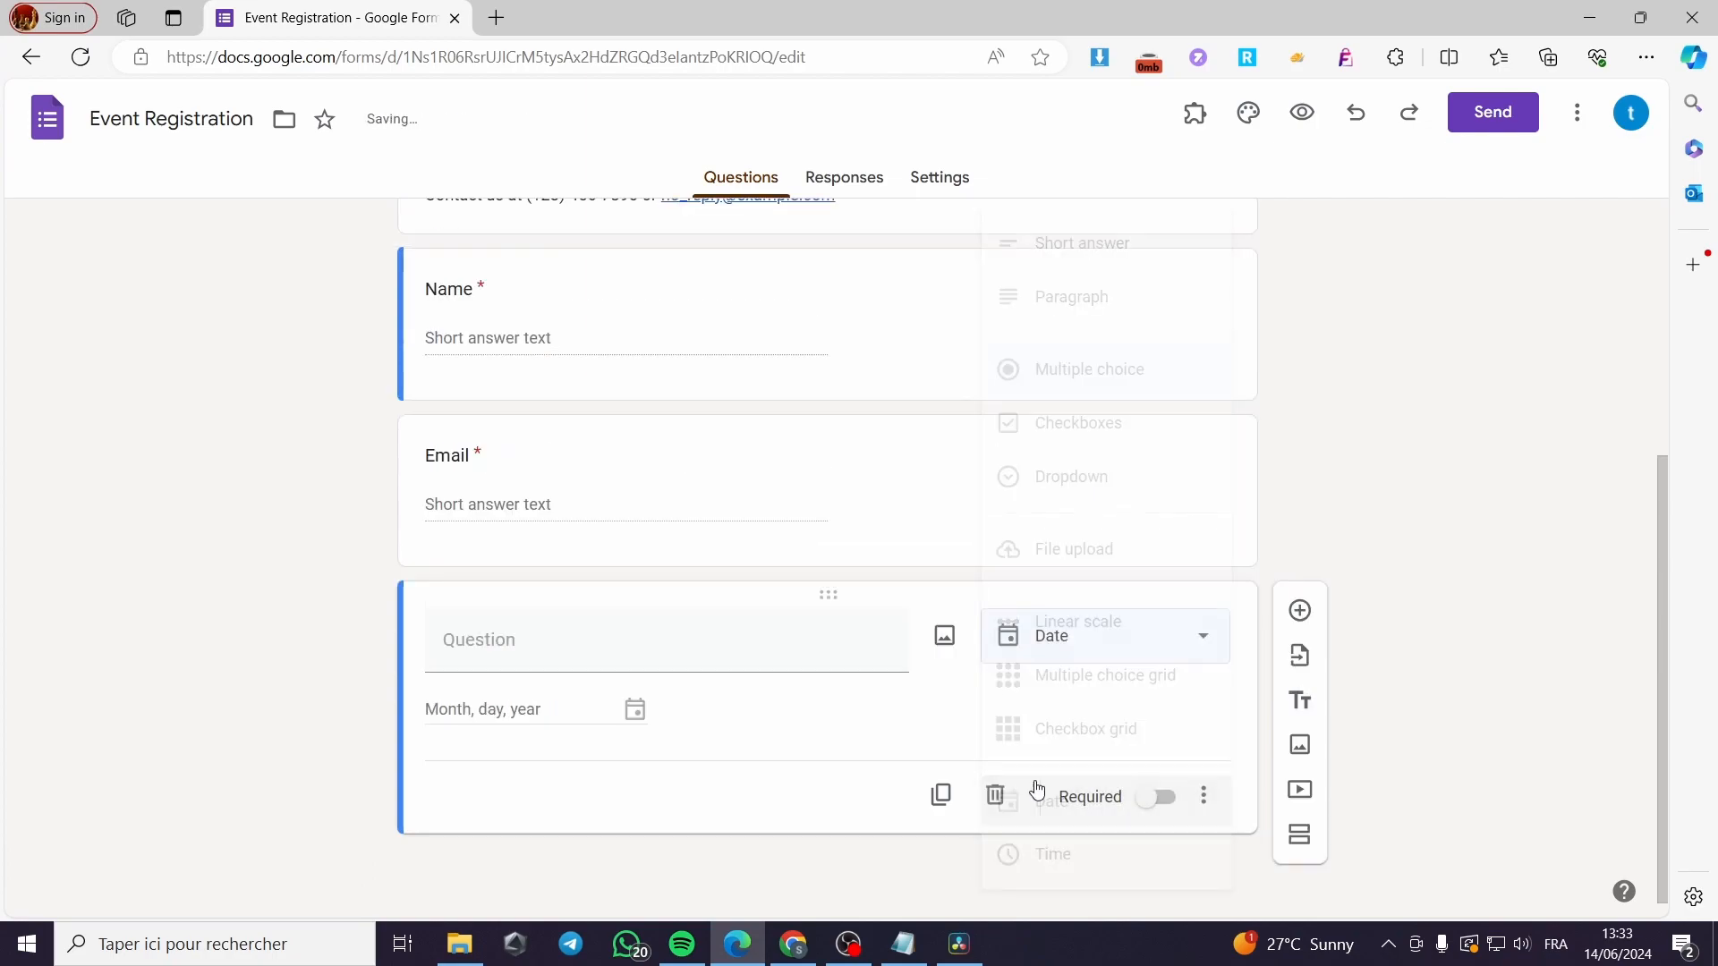
pyautogui.click(599, 651)
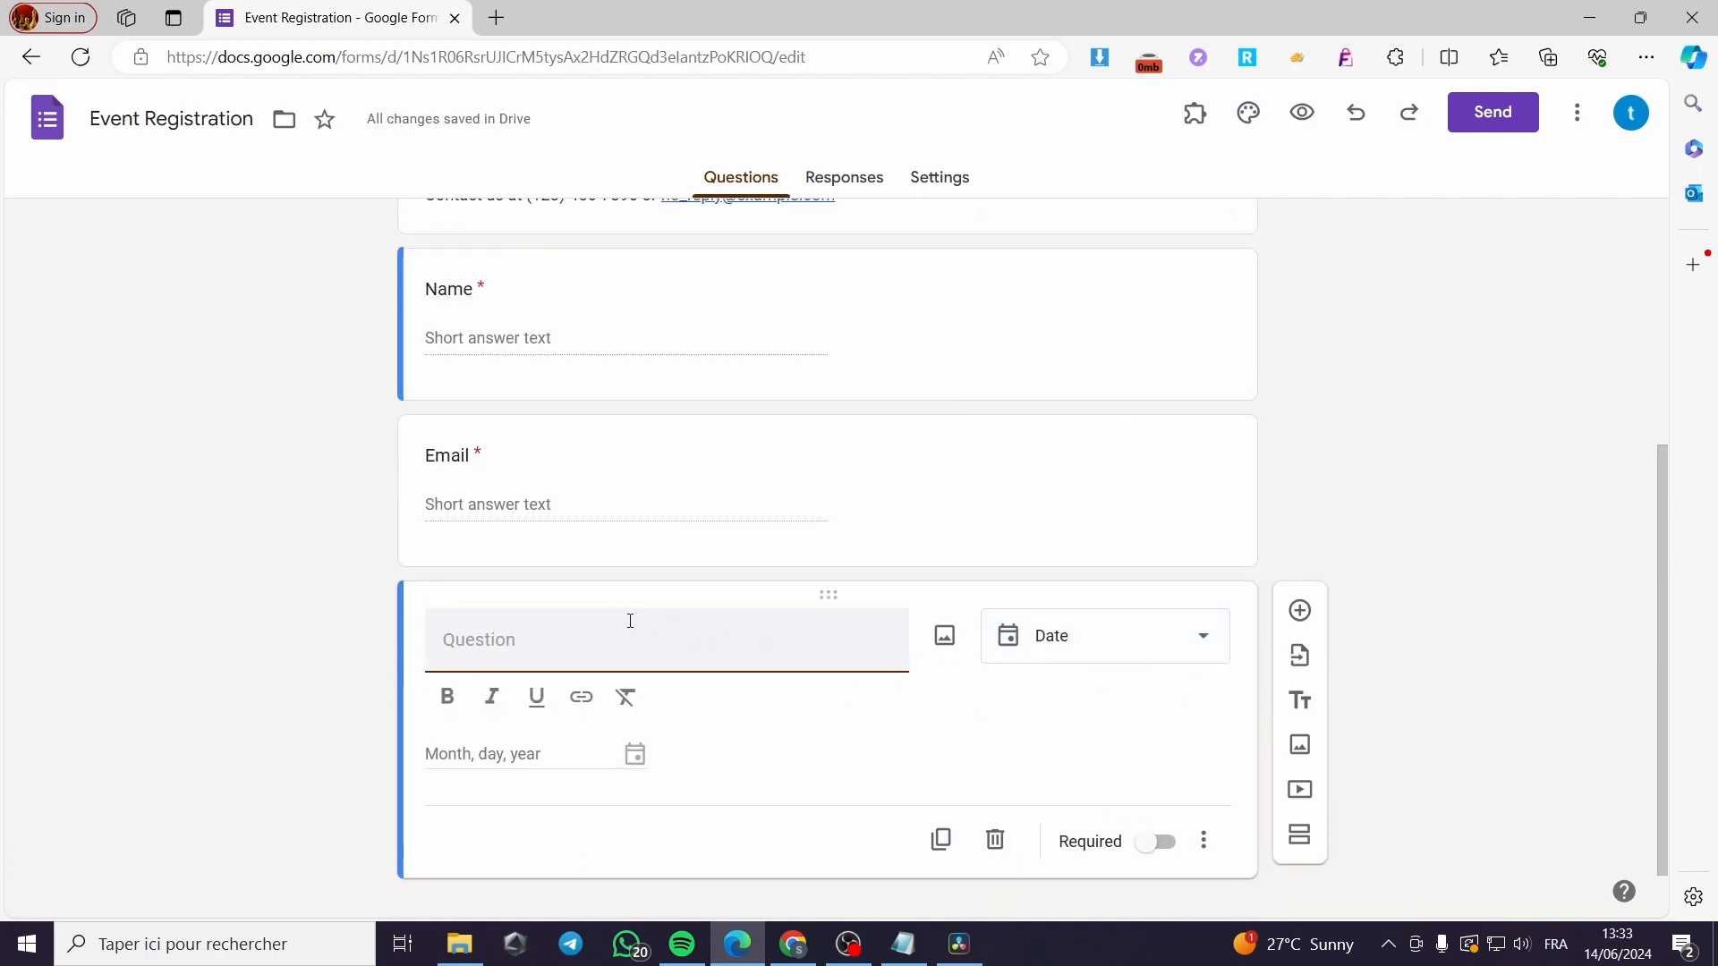
pyautogui.write('Resar')
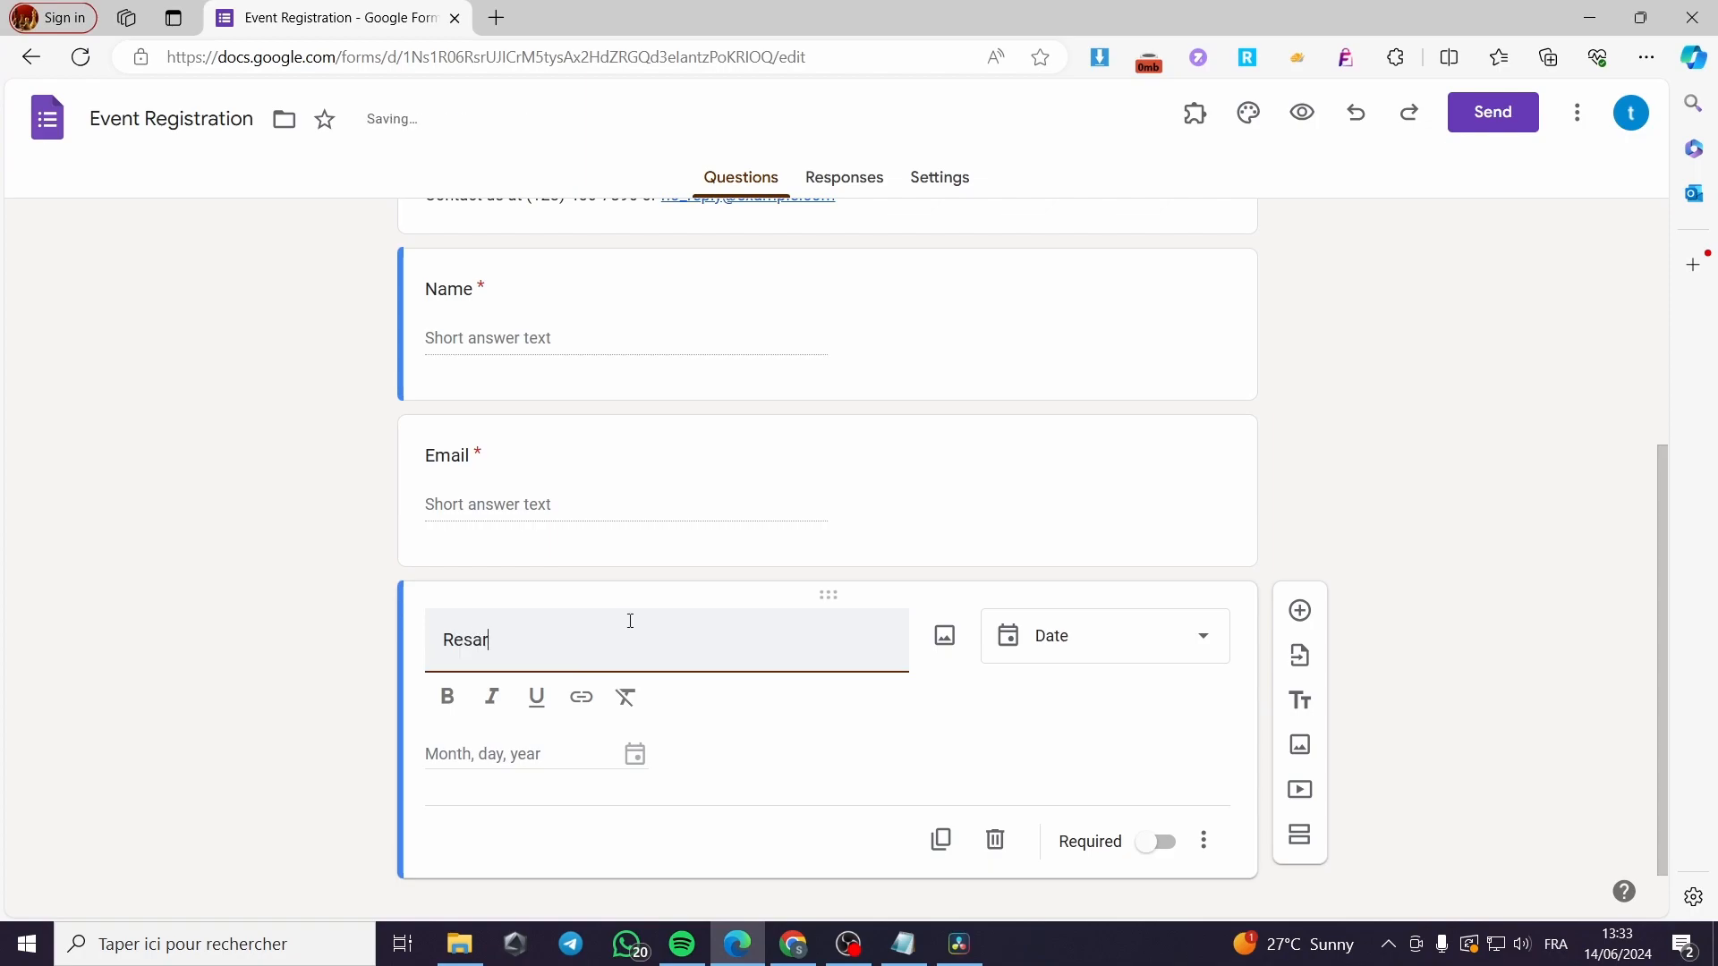
pyautogui.write('vation date')
pyautogui.click(1160, 660)
pyautogui.click(1423, 637)
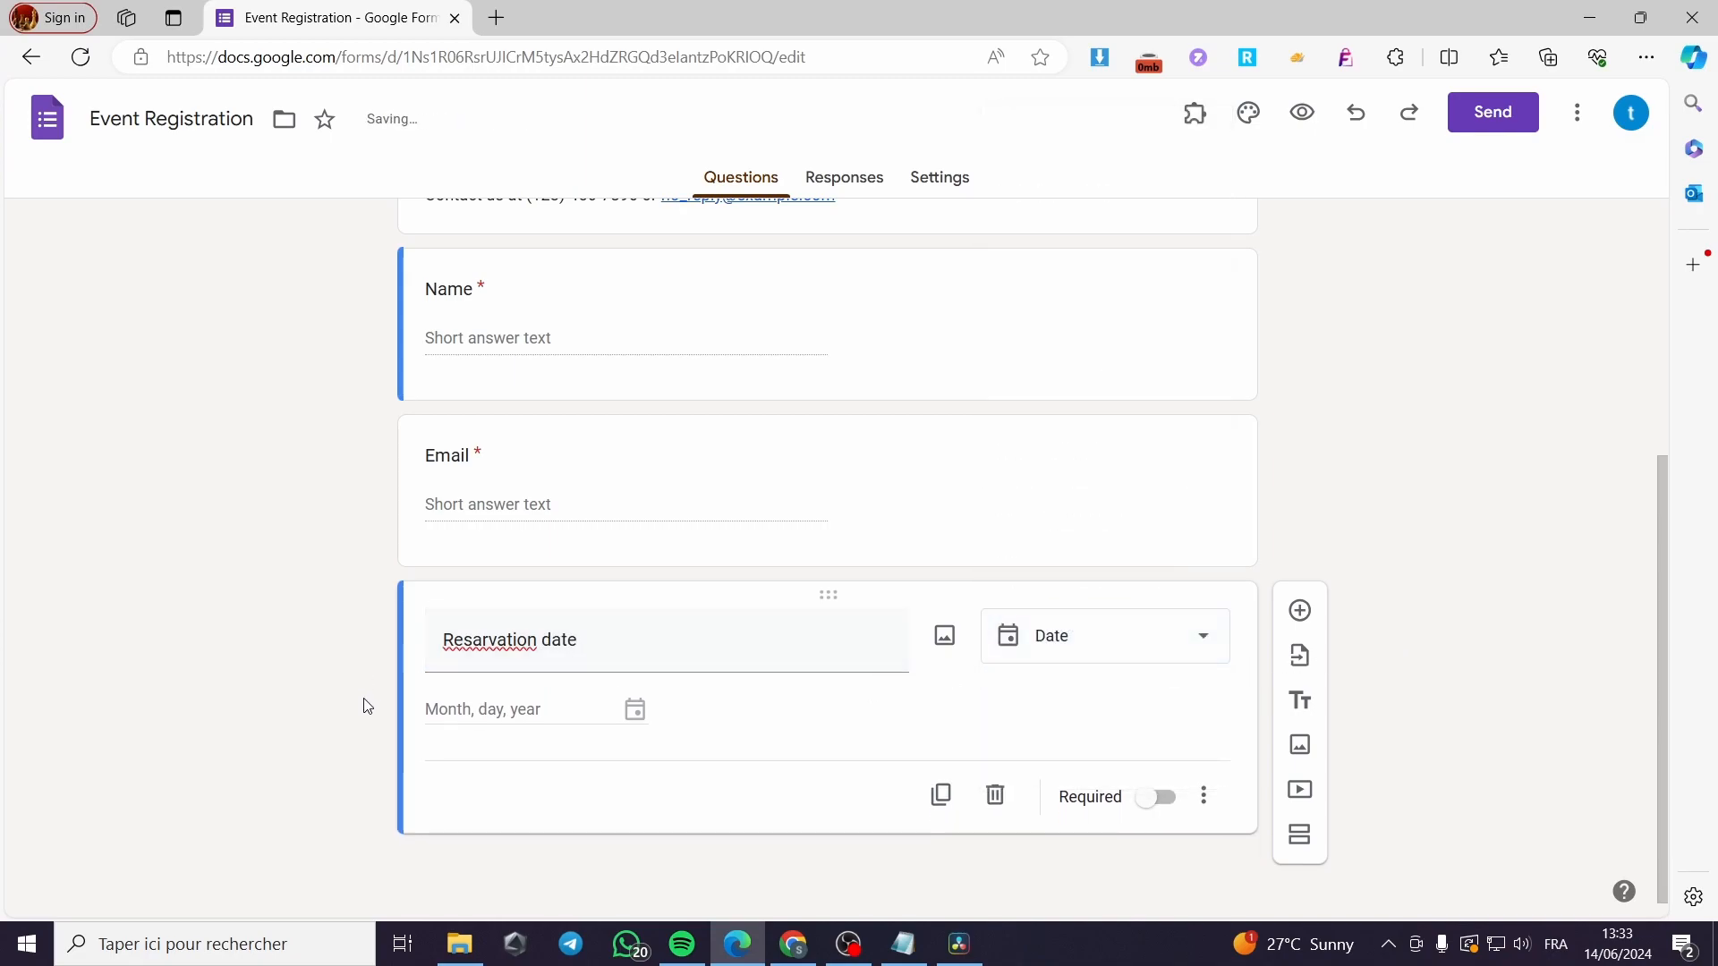
pyautogui.click(1300, 610)
# Make the new question a Time question and correct 'Resarvation' to 'Reservation'.
pyautogui.click(1115, 791)
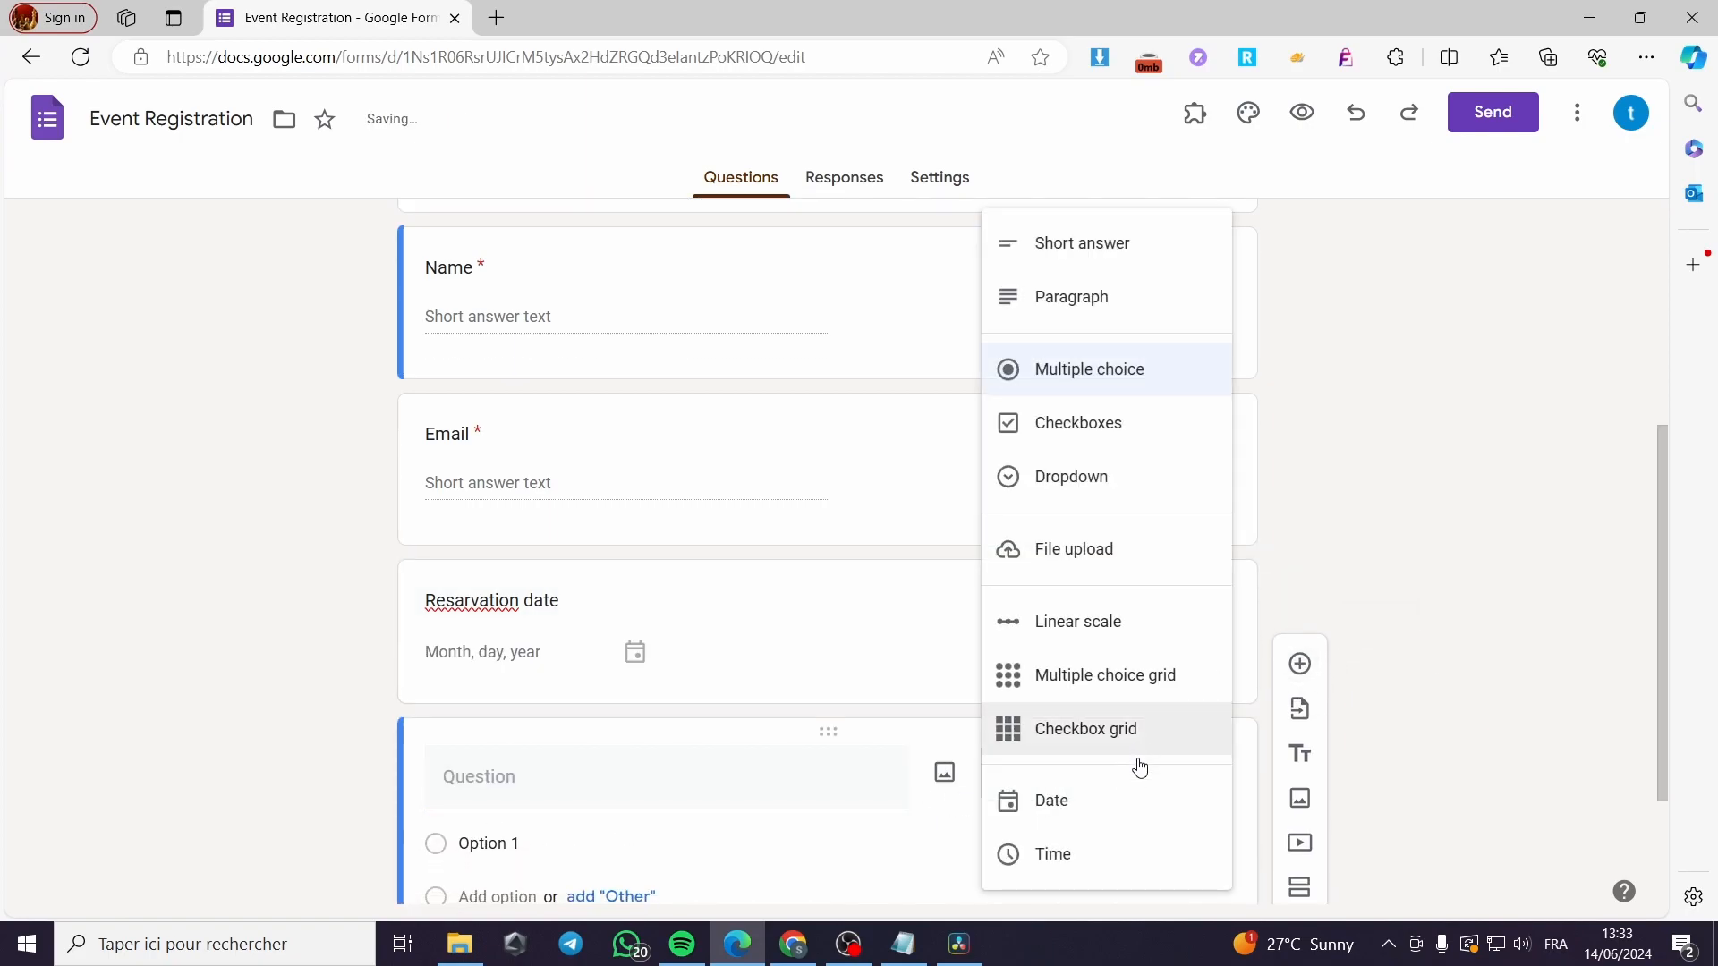
pyautogui.click(1085, 862)
pyautogui.click(448, 638)
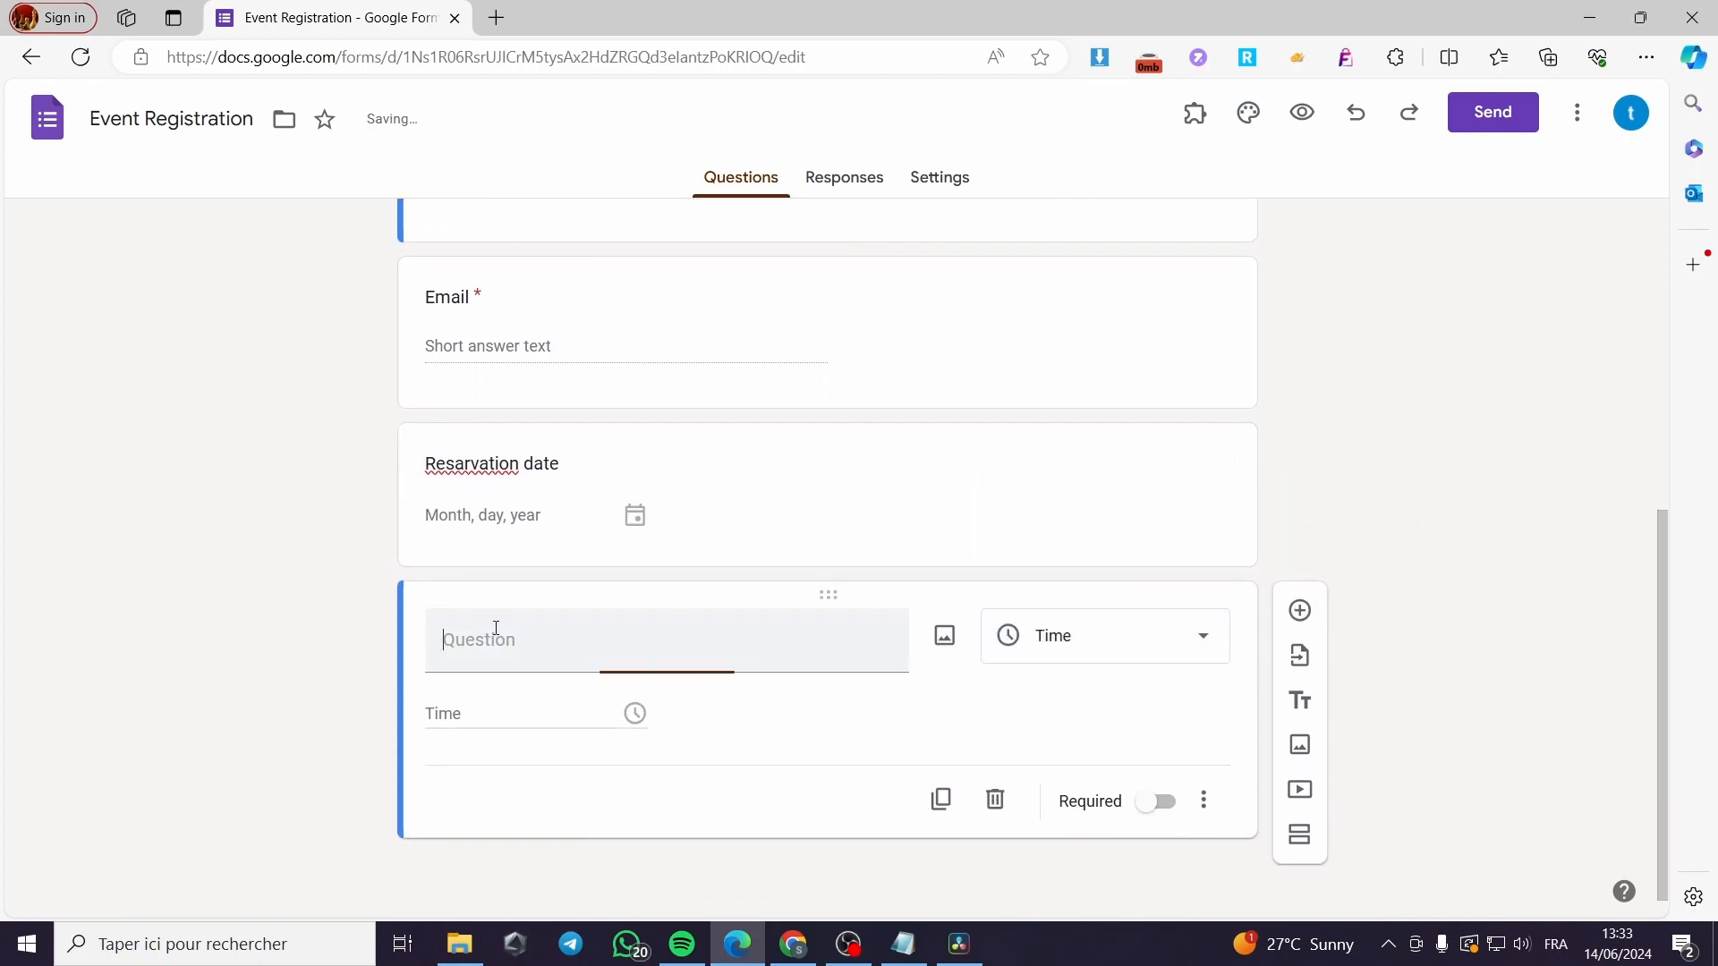
pyautogui.click(462, 463)
pyautogui.click(475, 481)
pyautogui.press('BackSpace')
pyautogui.write('e')
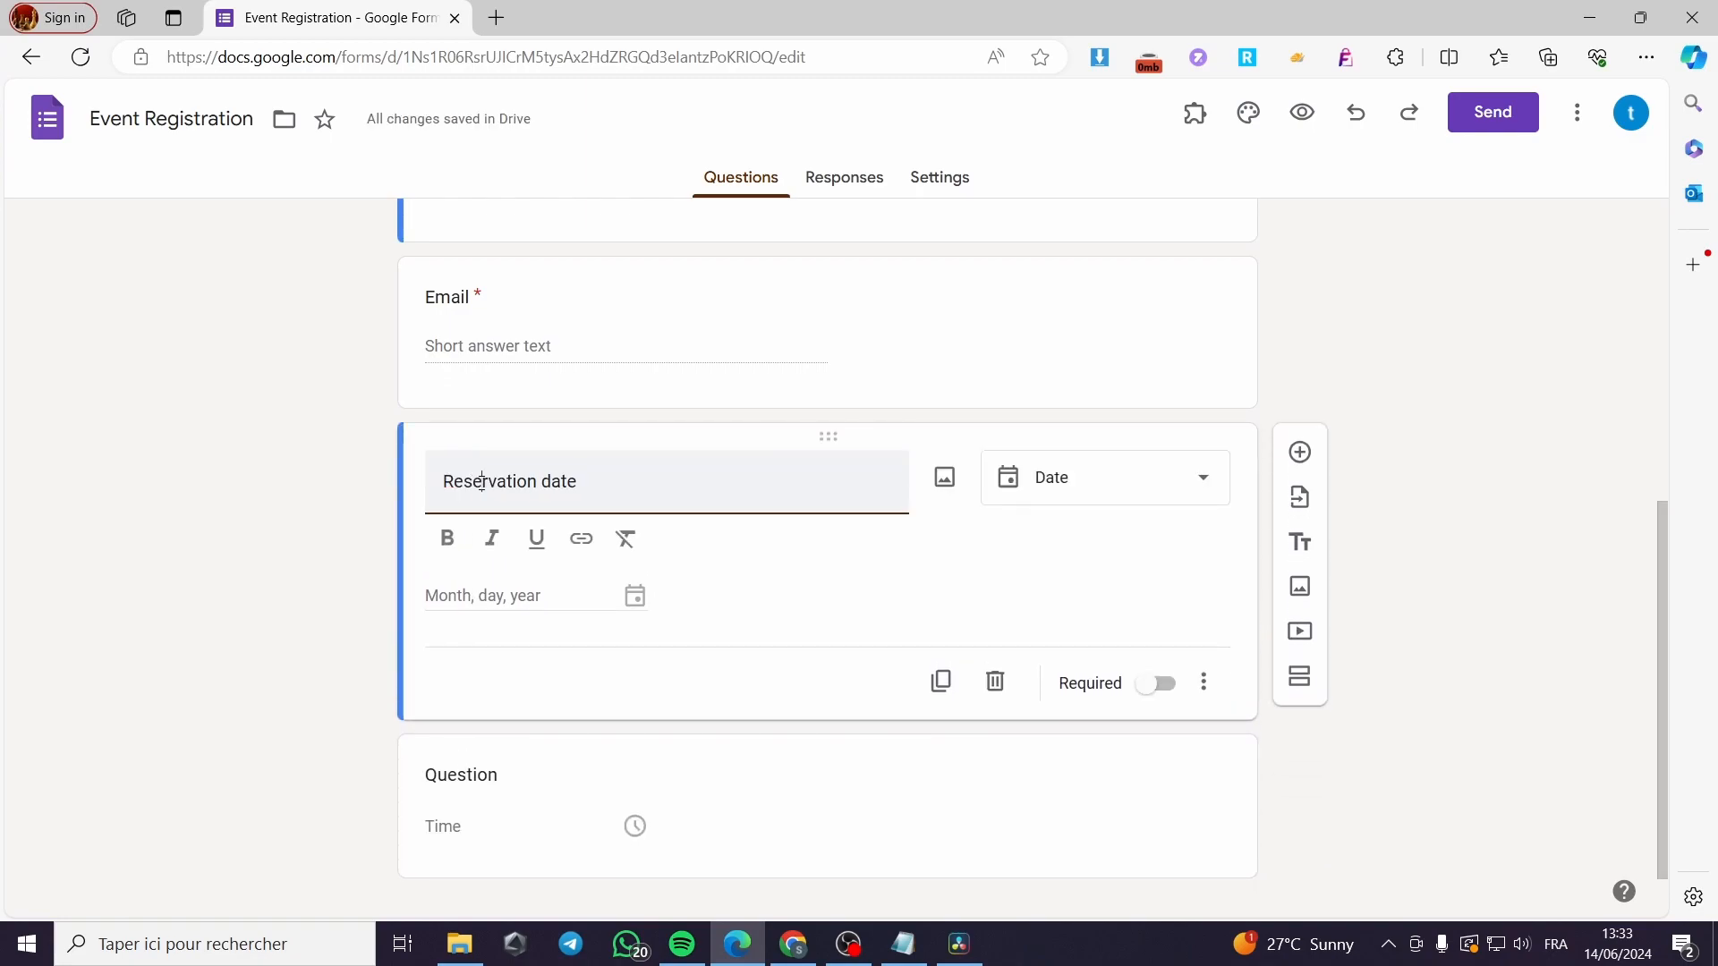
# Copy 'Reservation' into the Time question so its title reads 'Reservation Time'.
pyautogui.moveTo(539, 481); pyautogui.dragTo(443, 478)
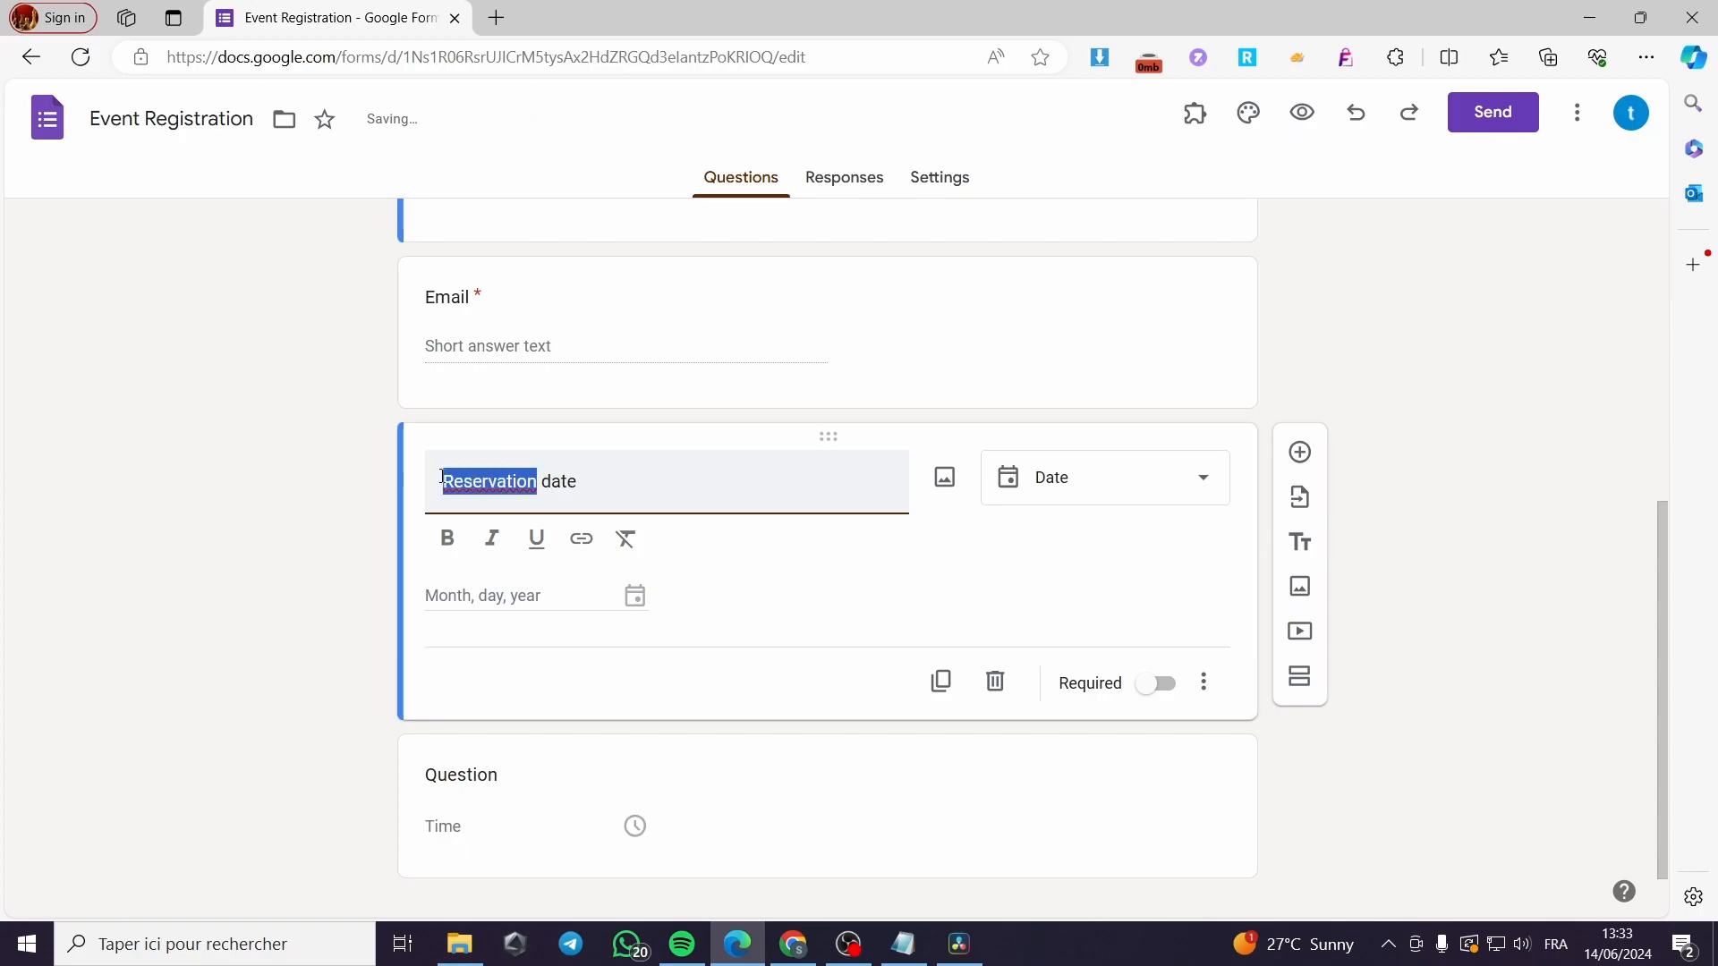
pyautogui.hotkey('ctrl', 'c')
pyautogui.click(479, 778)
pyautogui.hotkey('ctrl', 'v')
pyautogui.hotkey('ctrl', 't')
pyautogui.write('i')
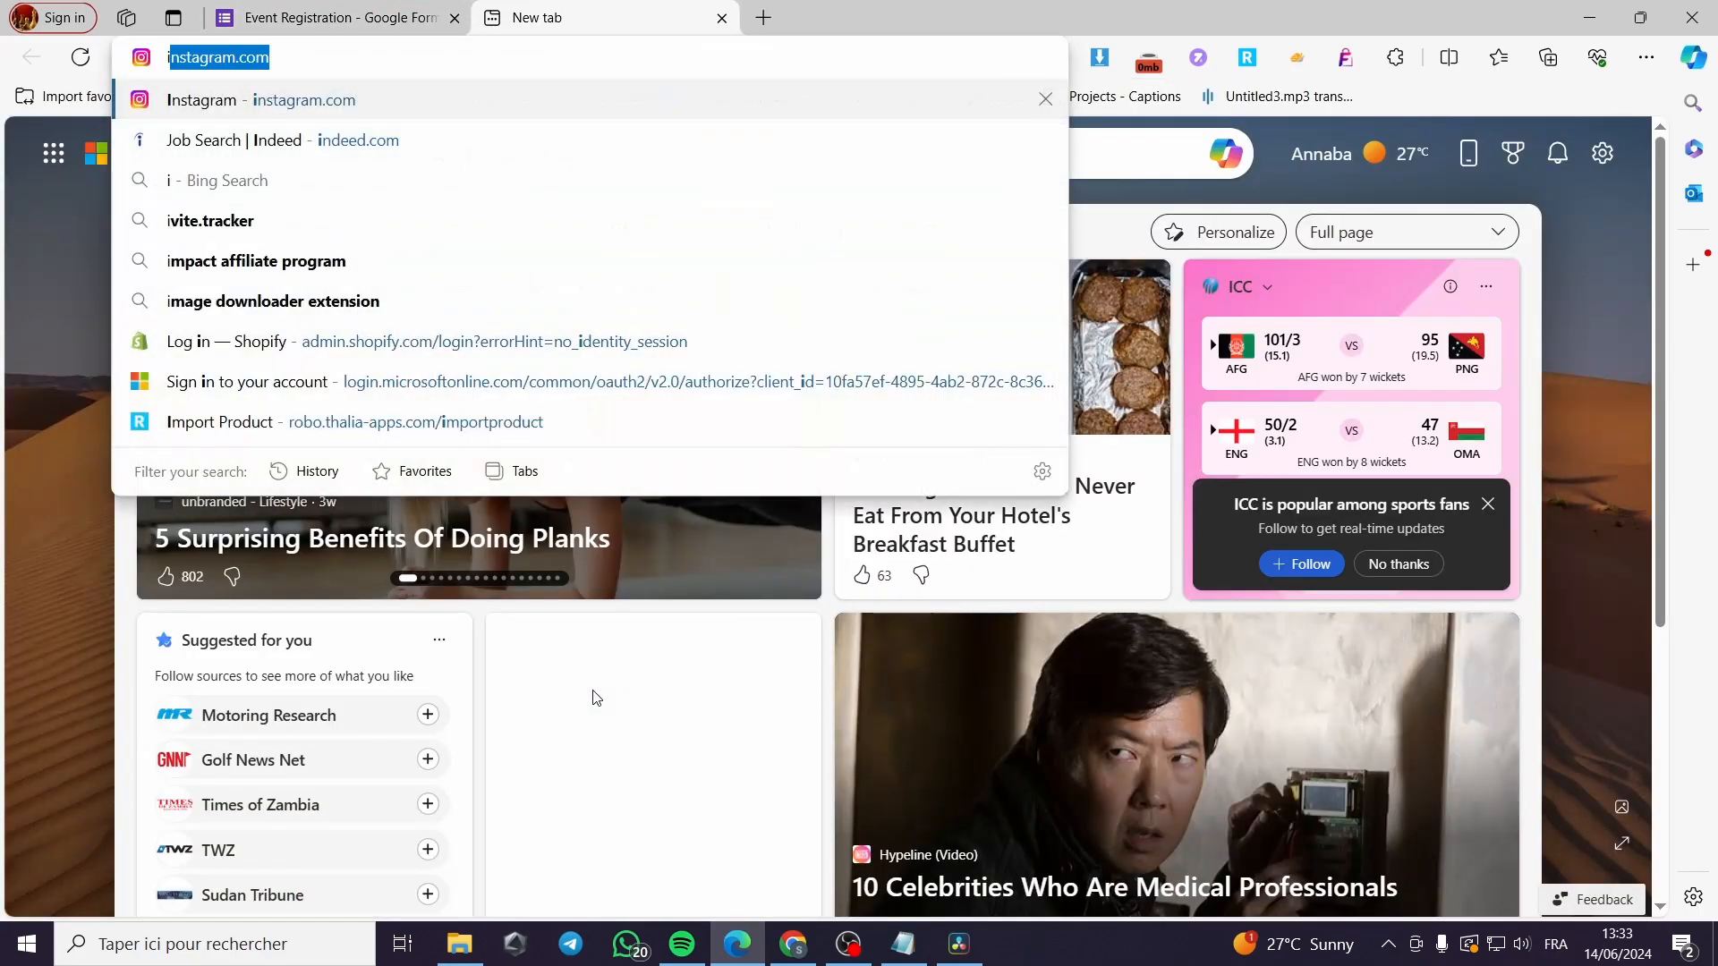
pyautogui.hotkey('ctrl', 'shift', 'Tab')
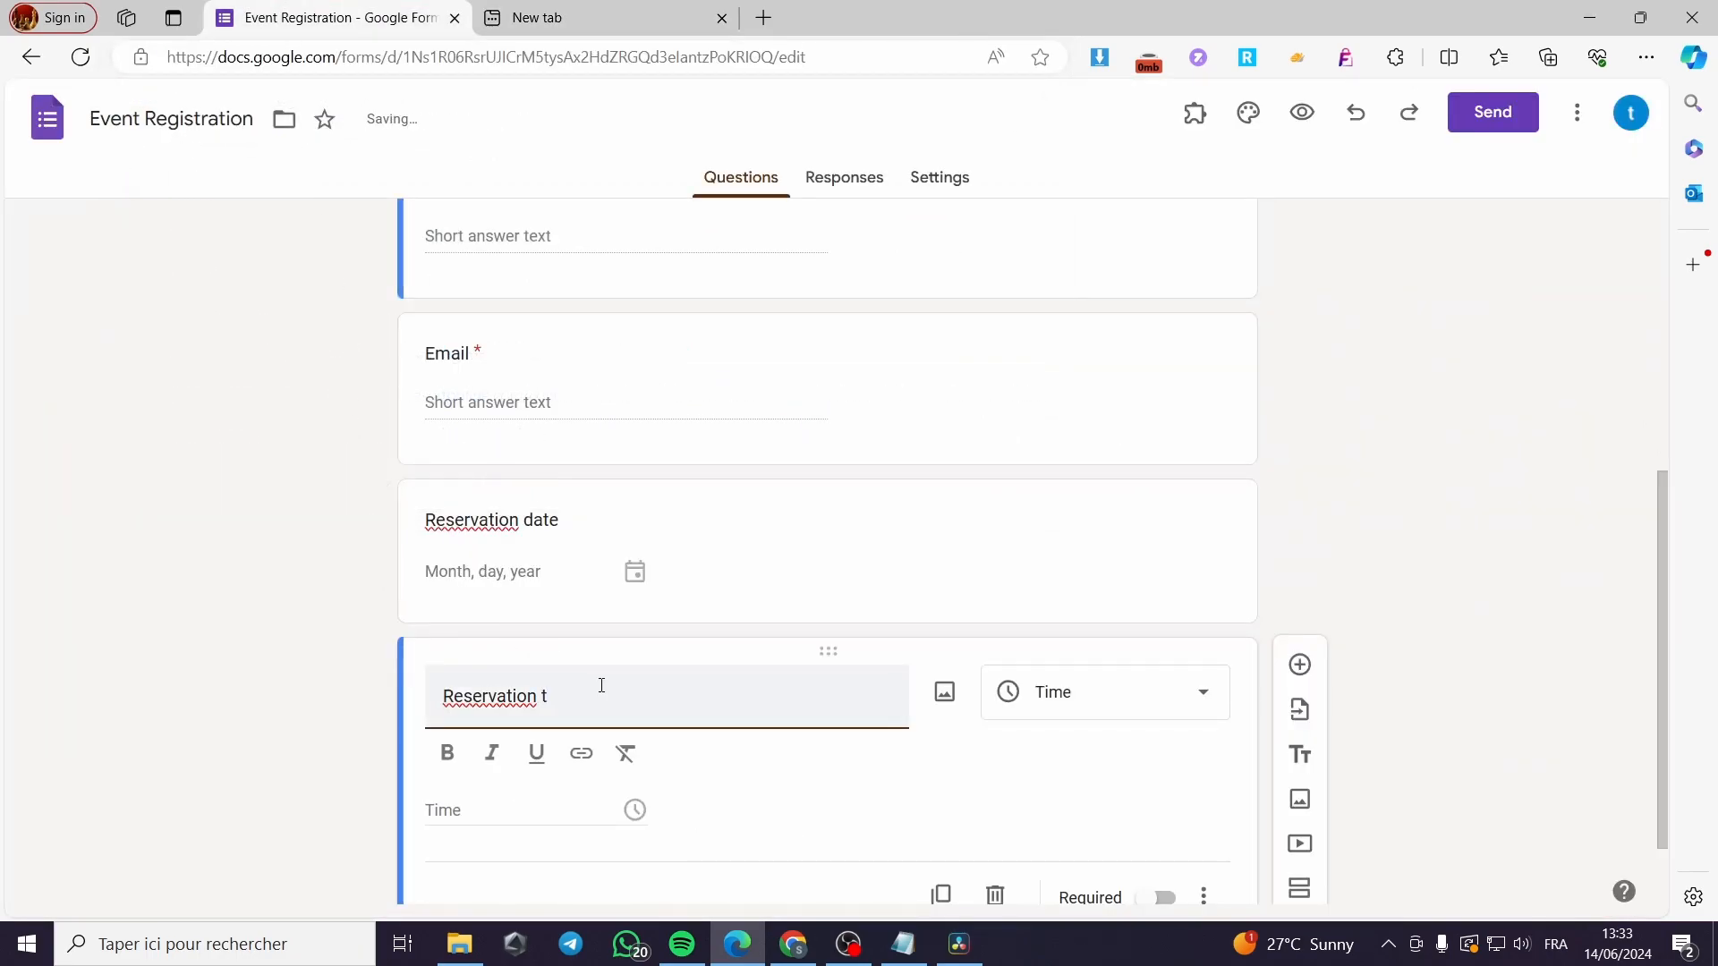
pyautogui.press('BackSpace')
pyautogui.press('BackSpace')
pyautogui.write('ù')
pyautogui.click(687, 804)
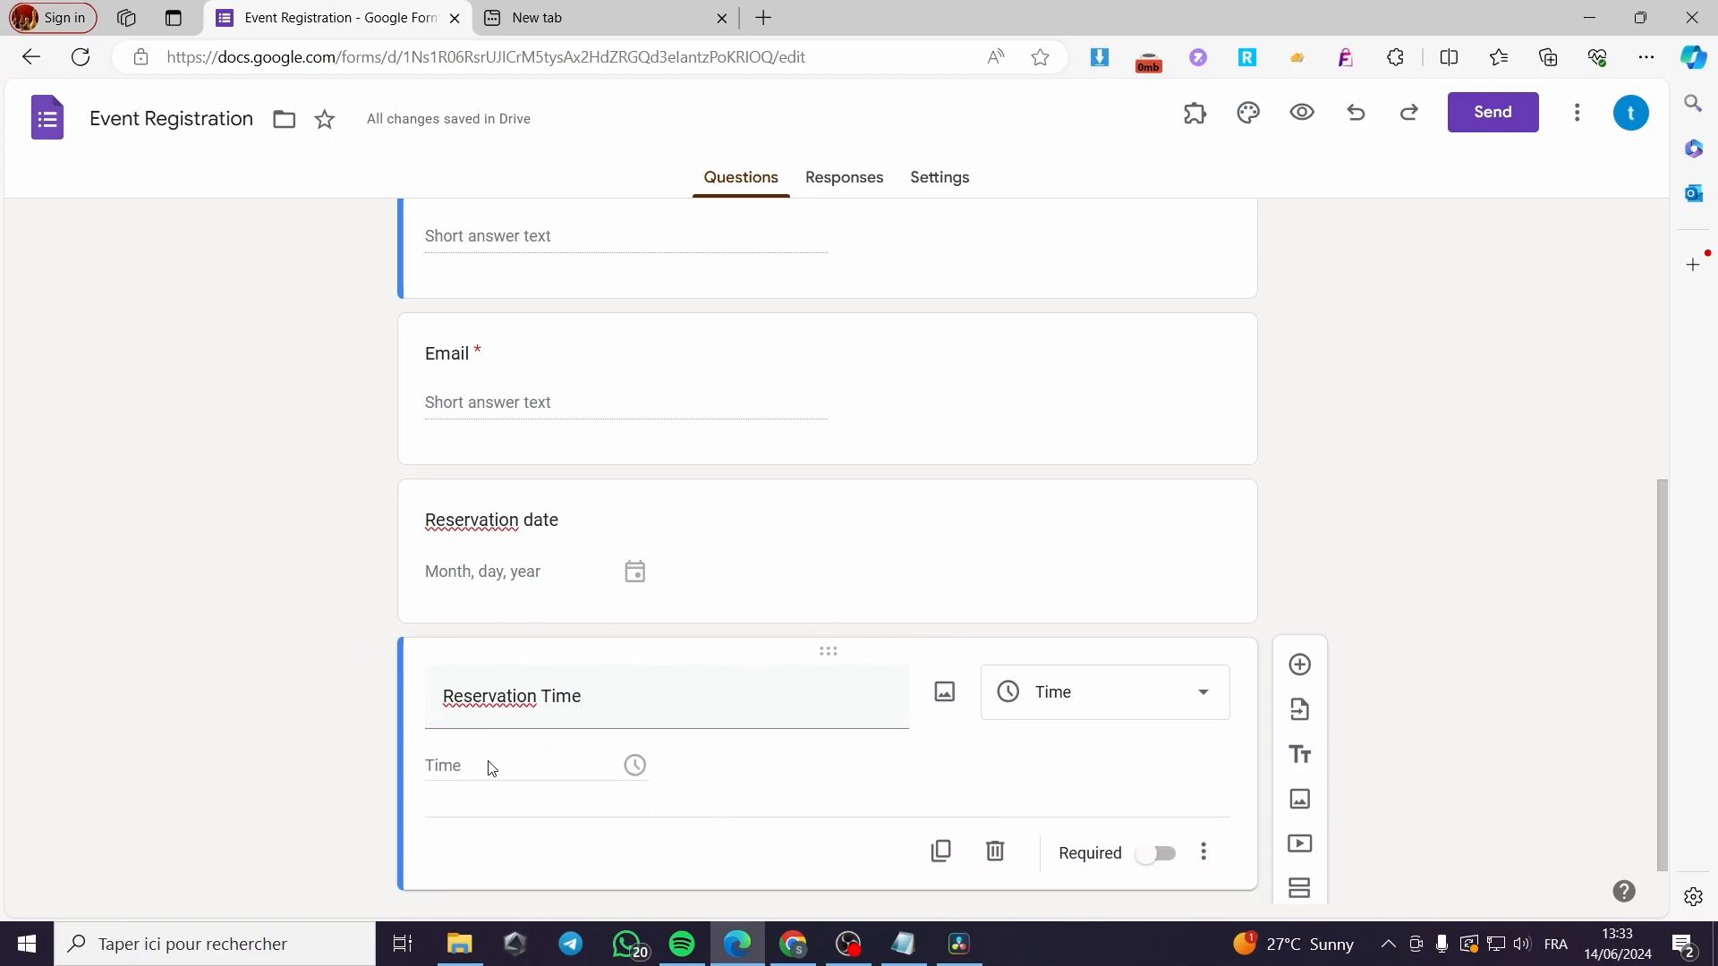
# Make both the Reservation Time and Reservation date questions required.
pyautogui.scroll(-1, 820, 775)
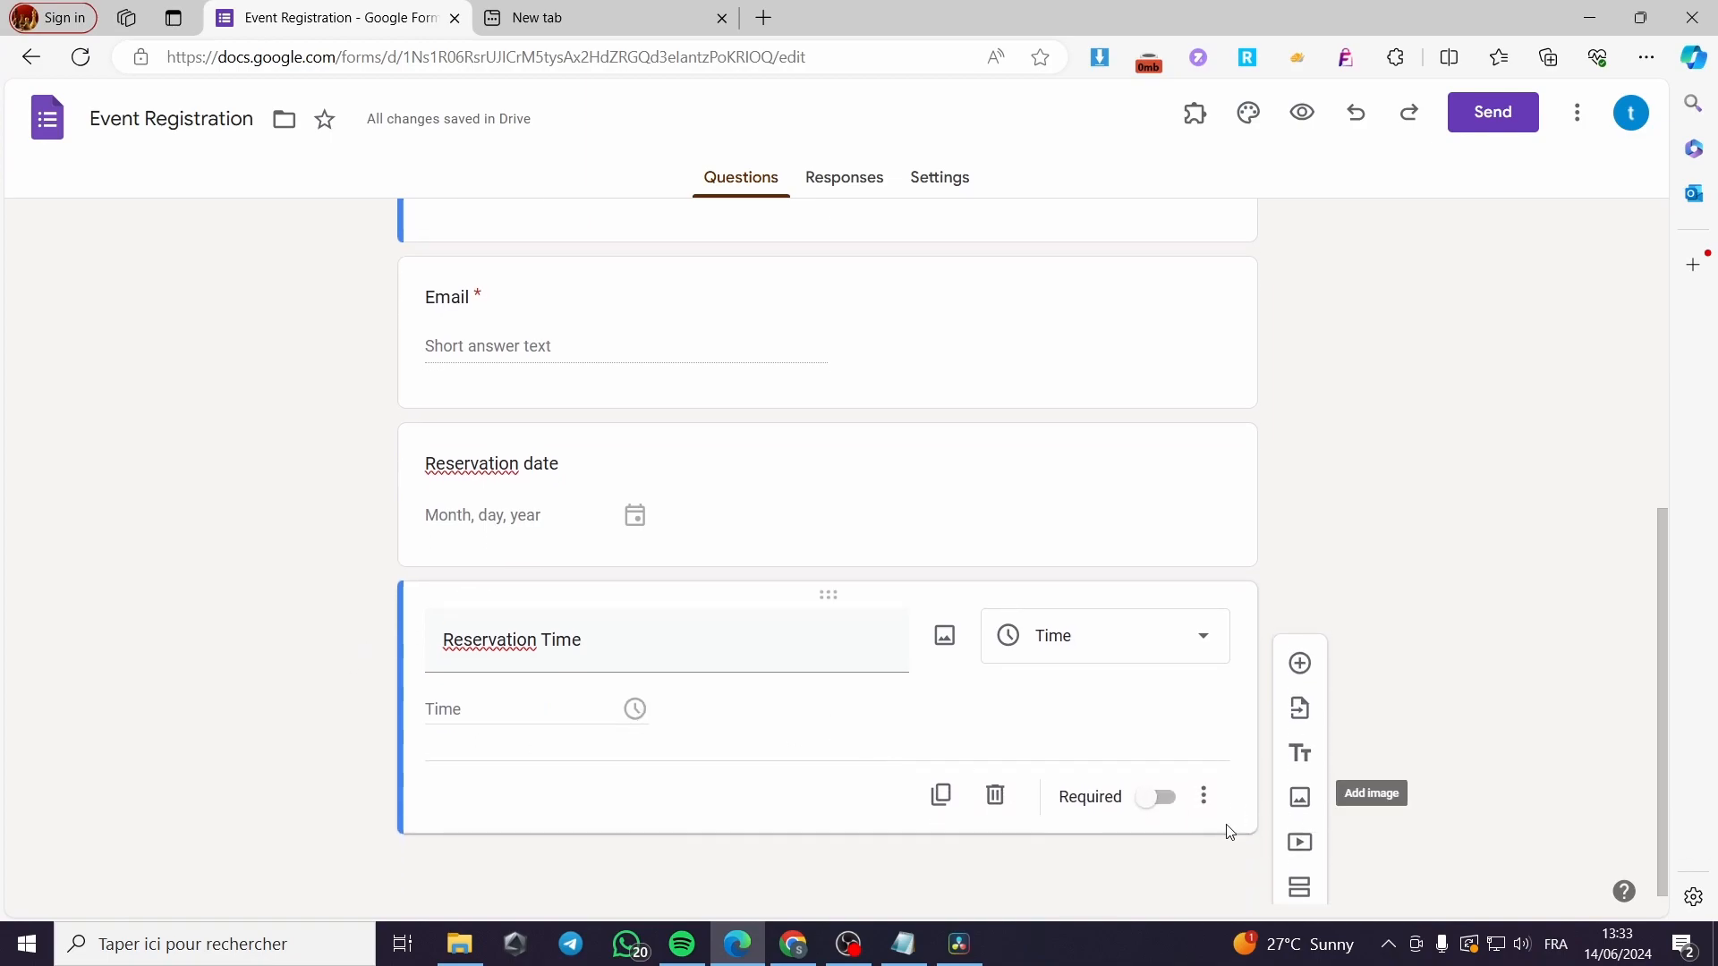
pyautogui.click(1155, 798)
pyautogui.click(836, 560)
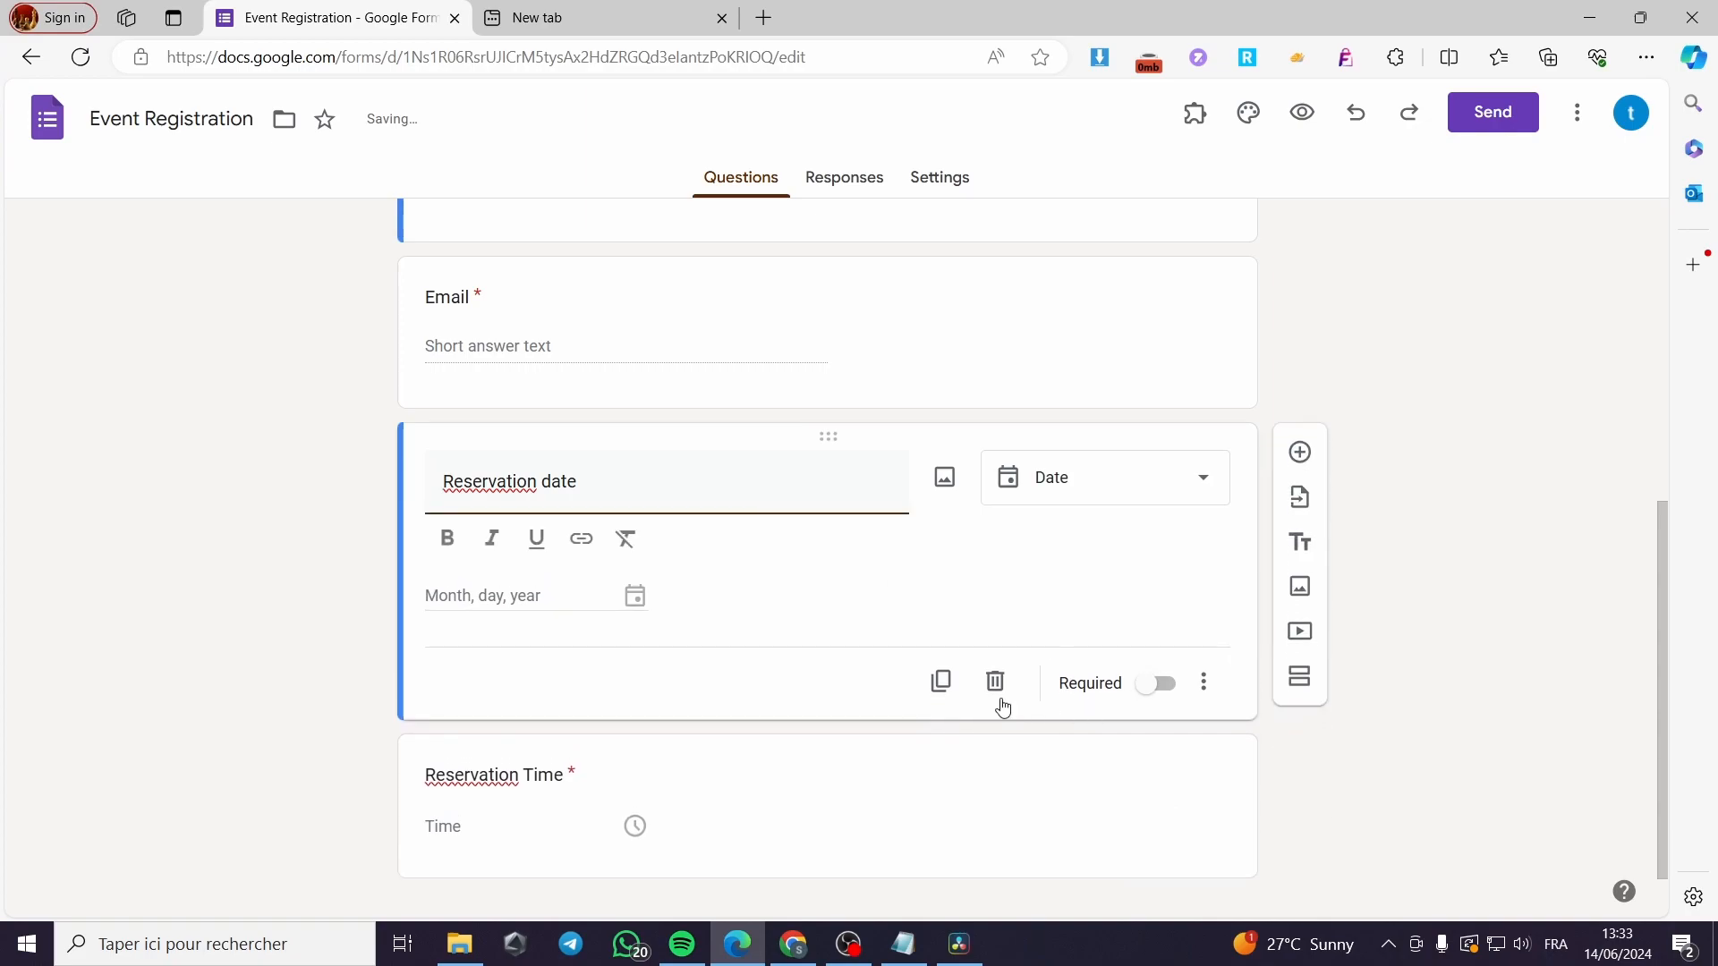
pyautogui.click(1167, 687)
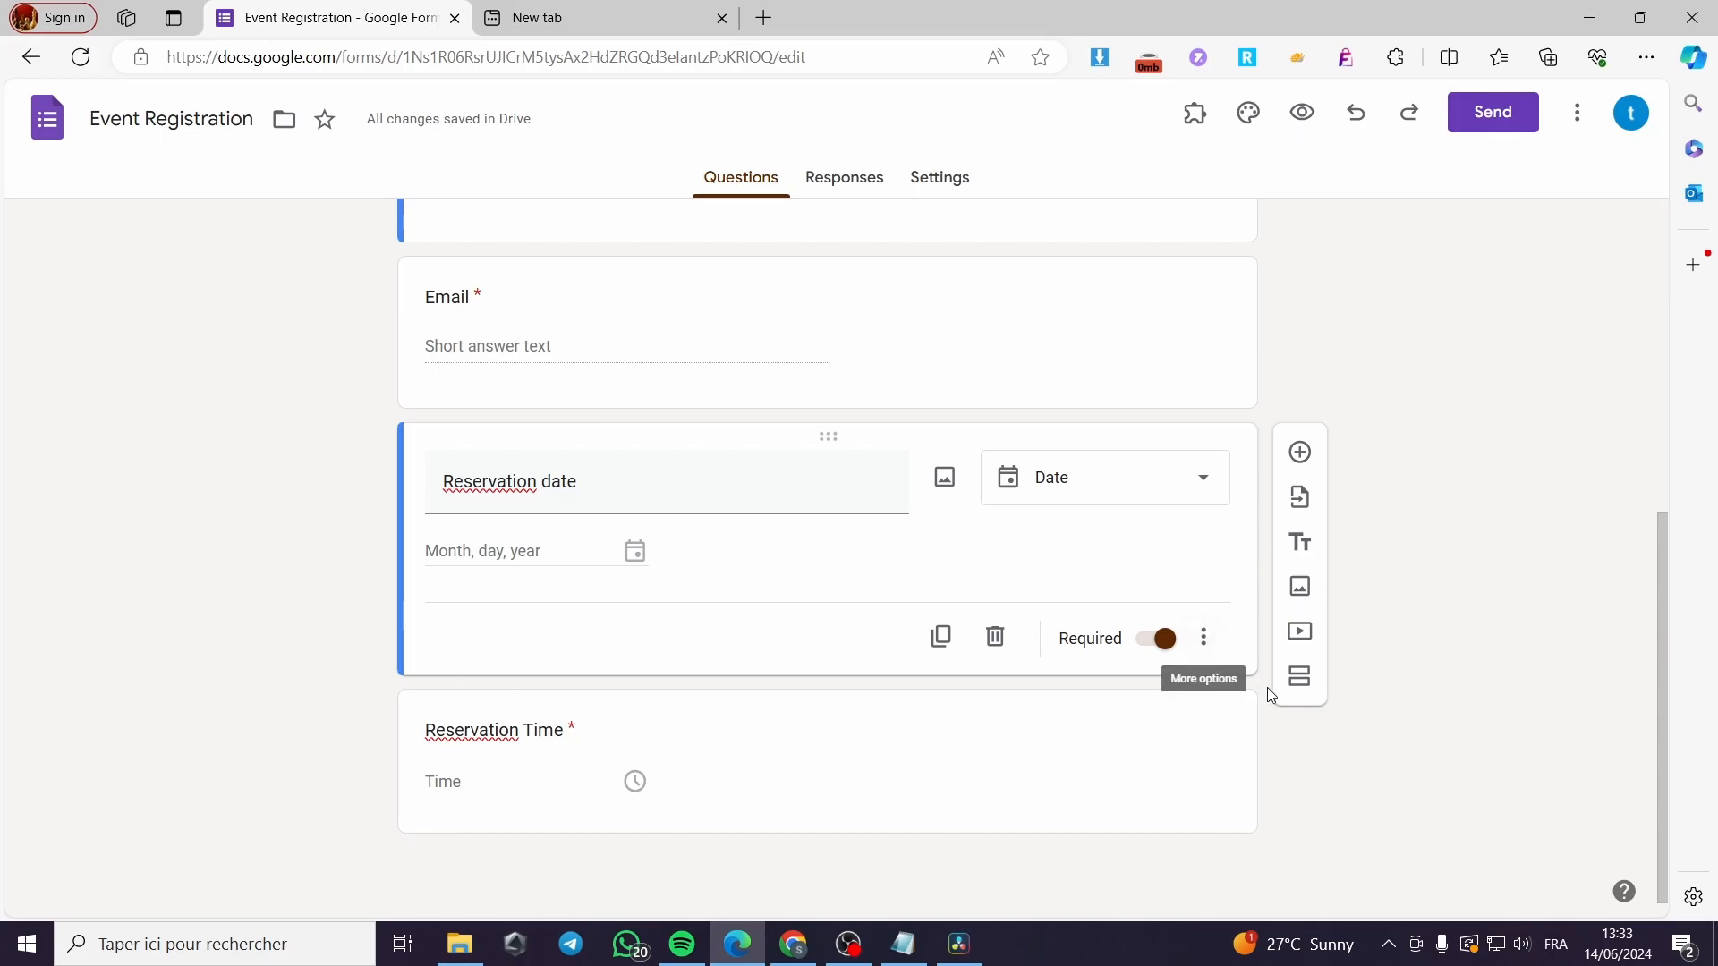
pyautogui.scroll(6, 1392, 676)
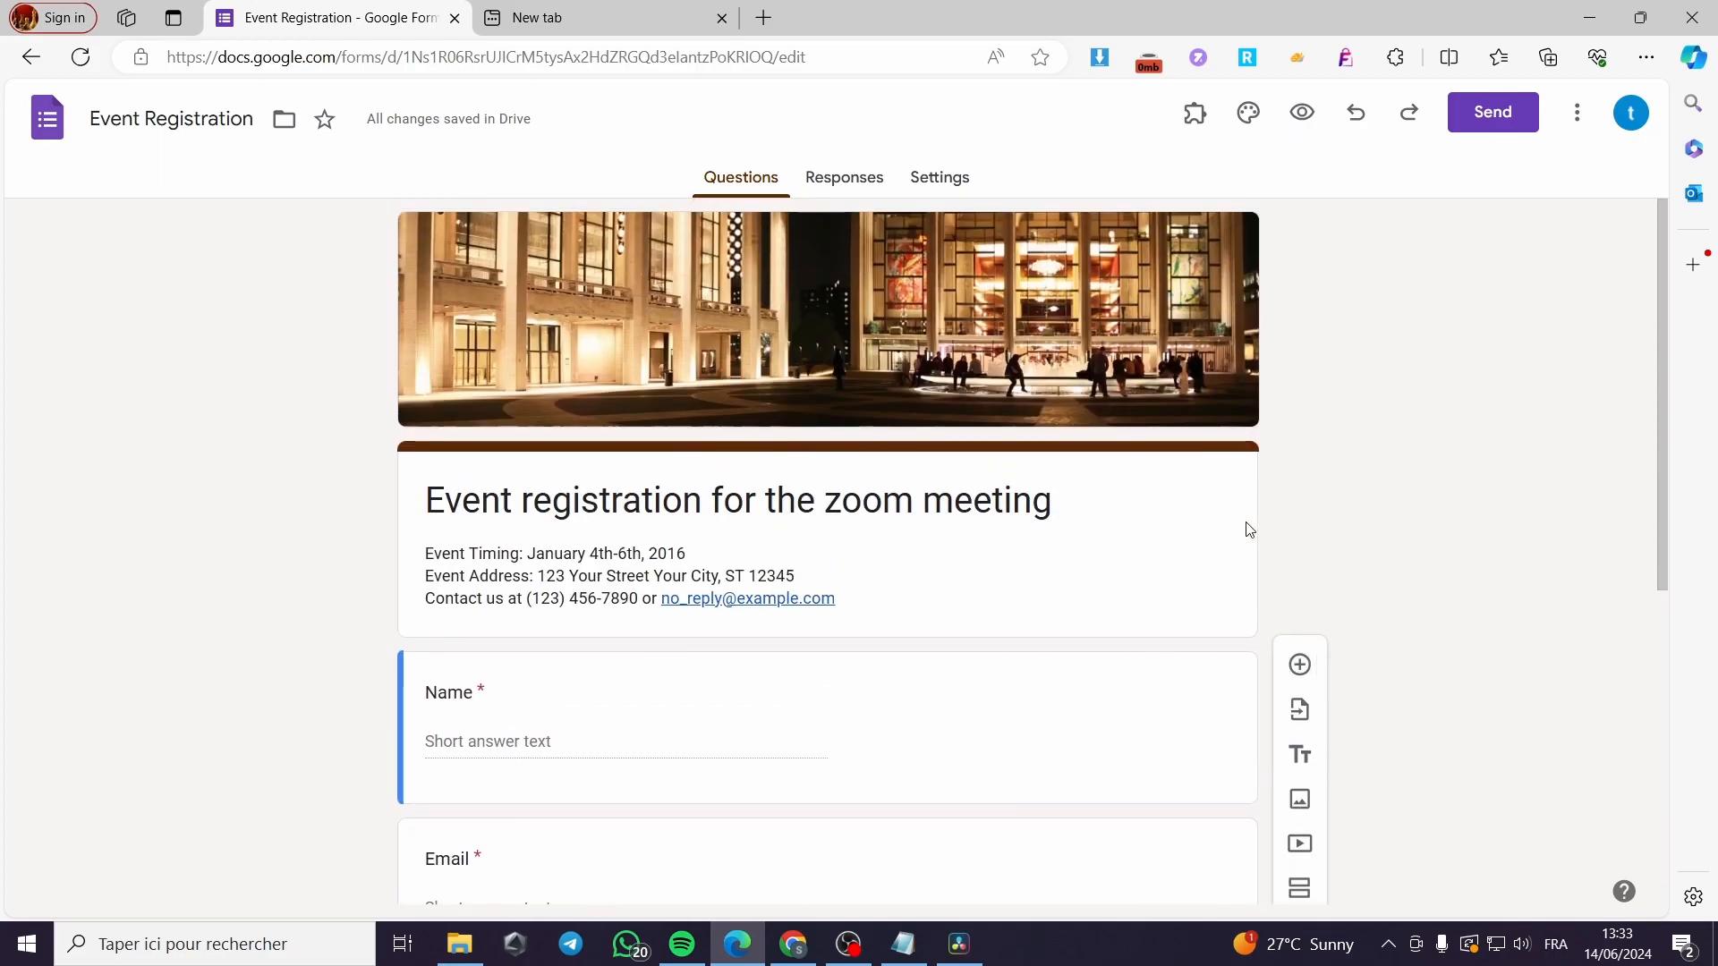
# Check the installed add-ons list, then bring up Get add-ons in the Workspace Marketplace.
pyautogui.click(1195, 117)
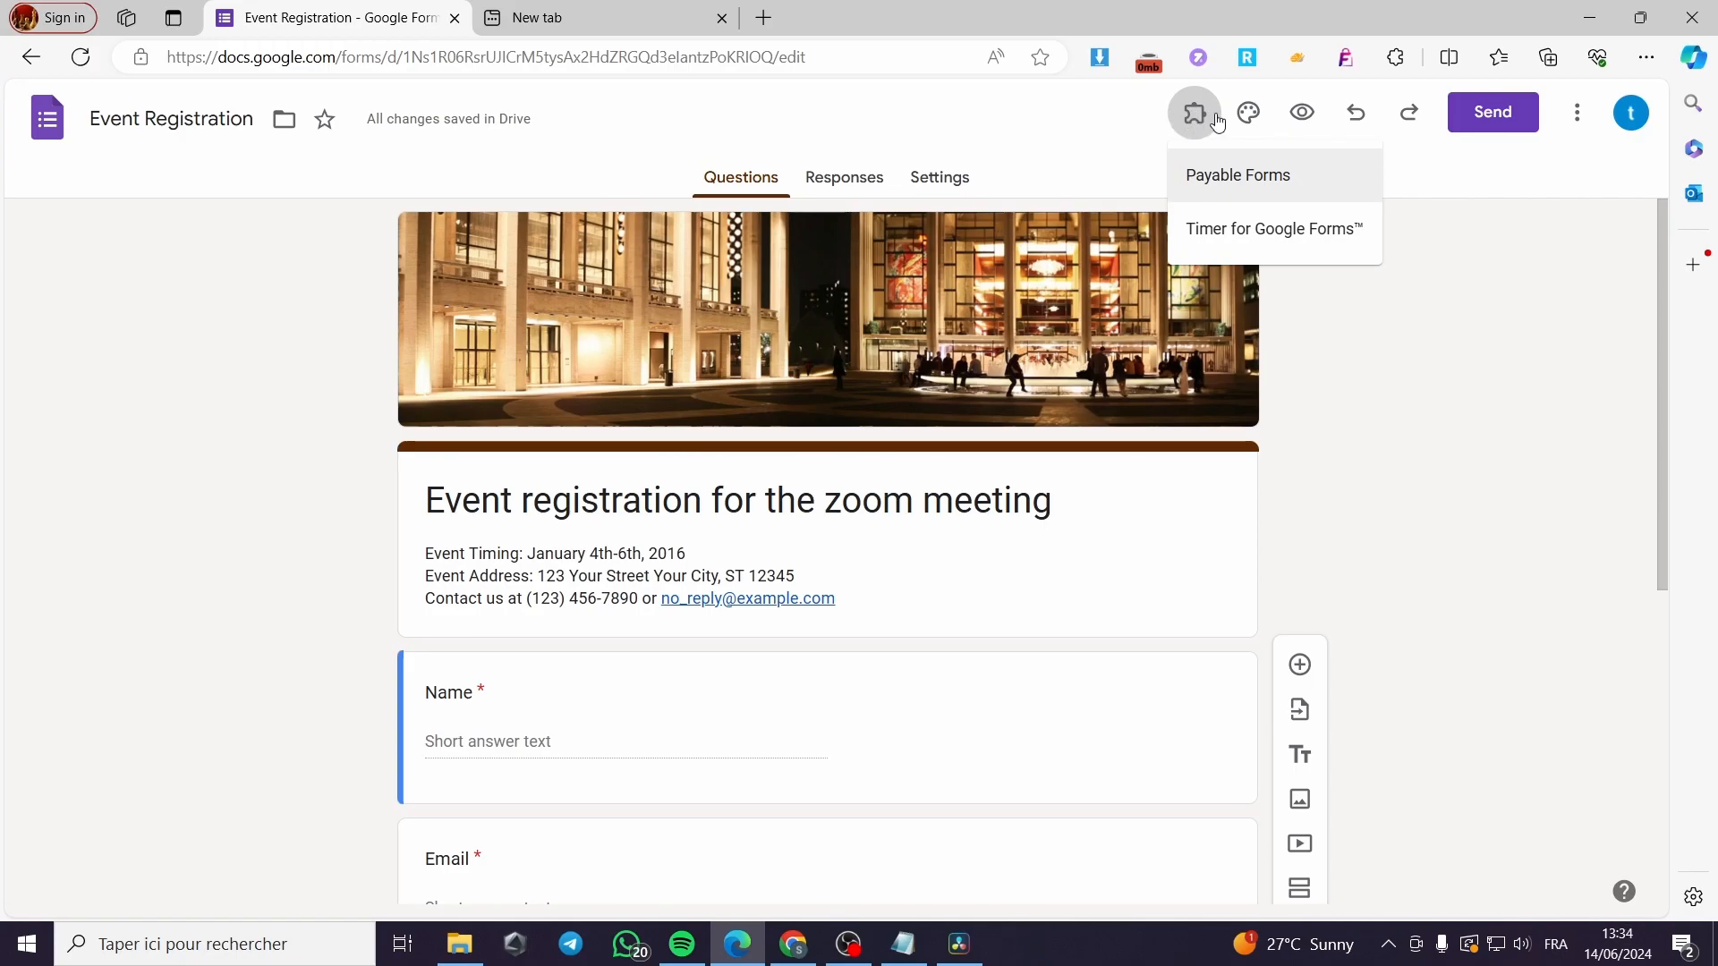
pyautogui.click(1577, 121)
pyautogui.click(1578, 123)
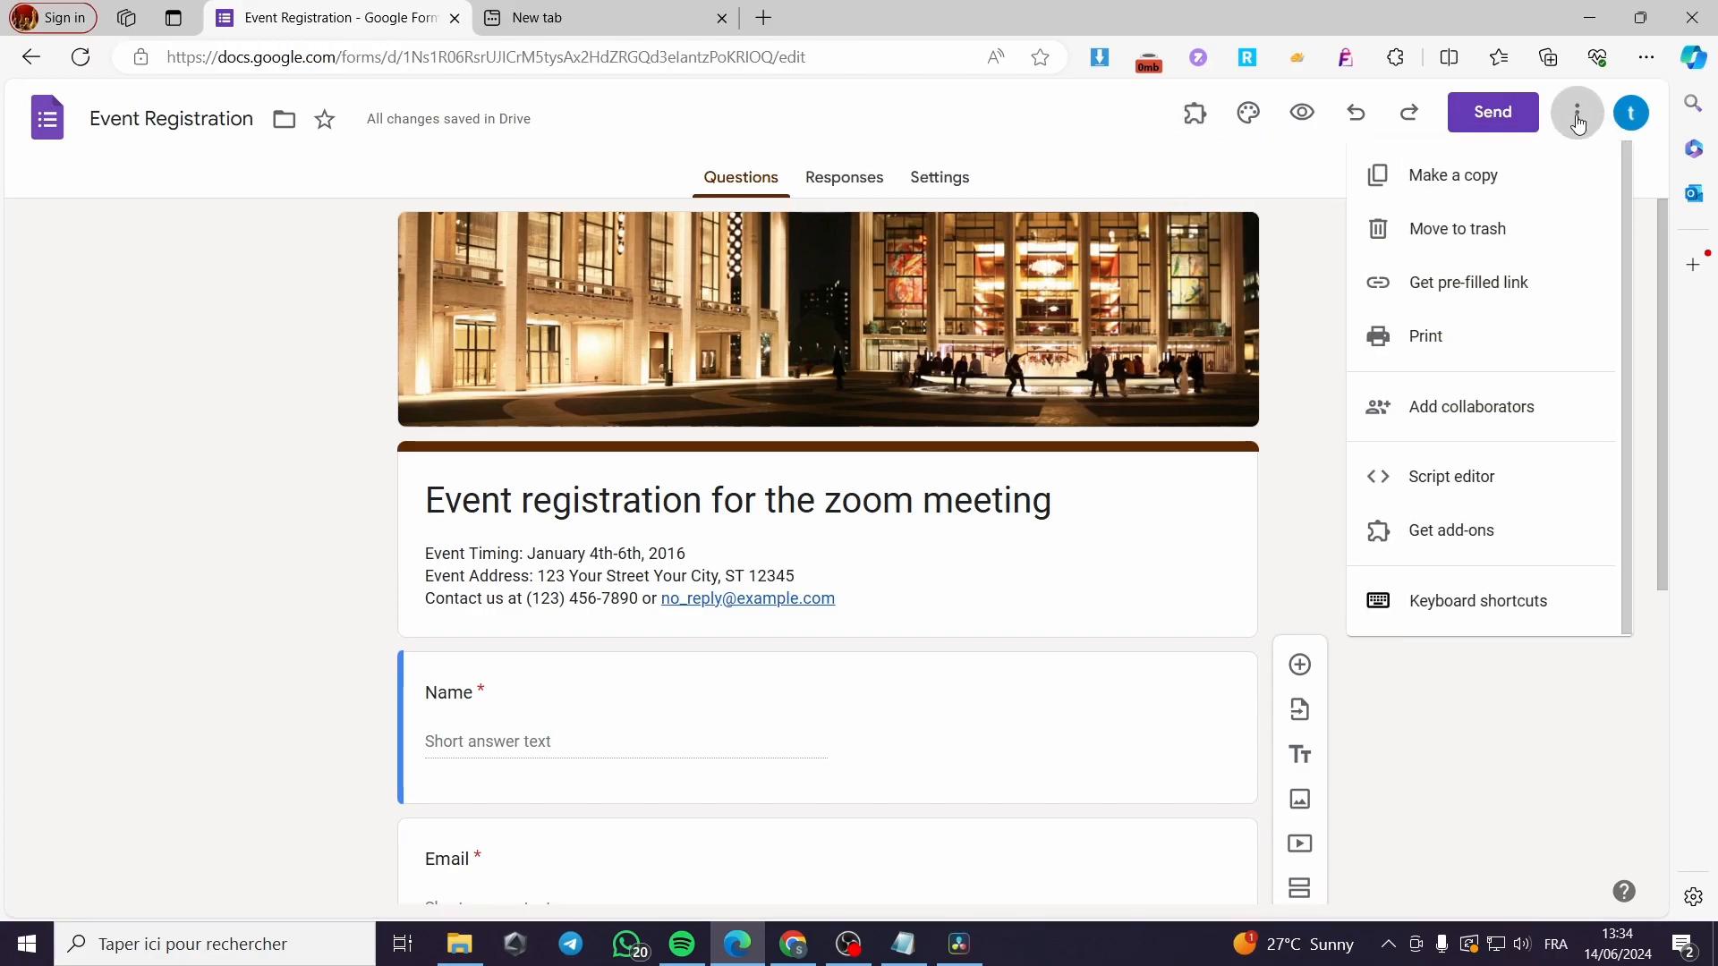
pyautogui.click(1436, 533)
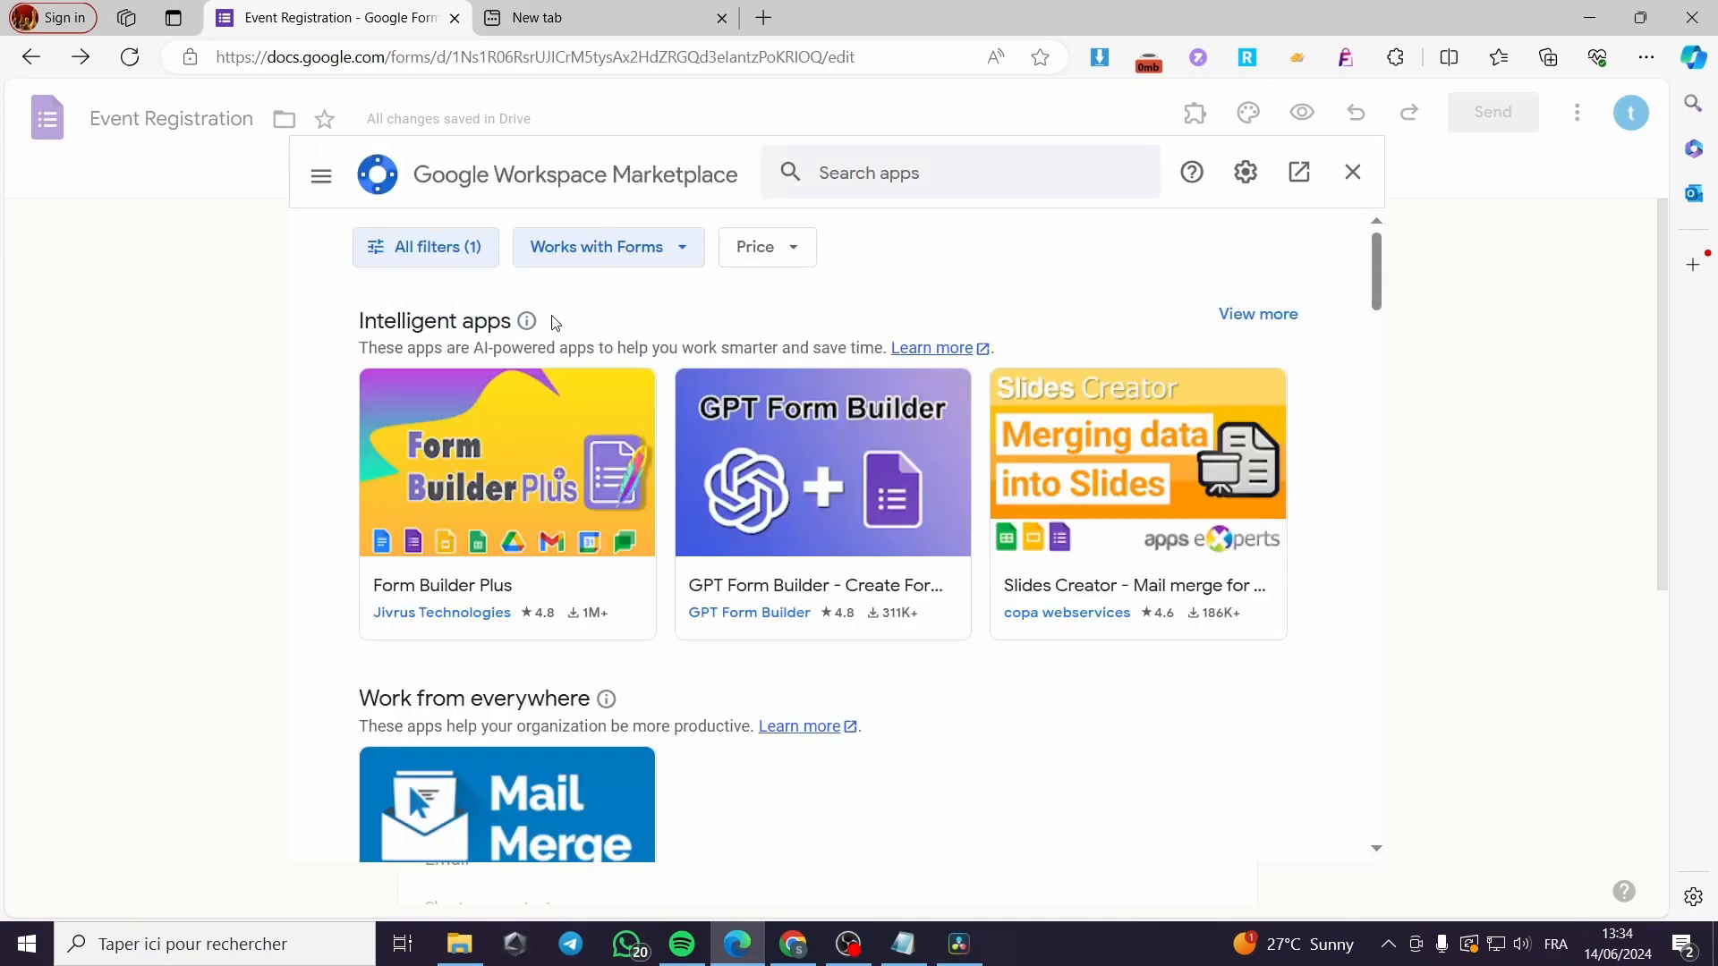
# Search the Marketplace for 'form d', open Form Director and start installing it.
pyautogui.click(978, 183)
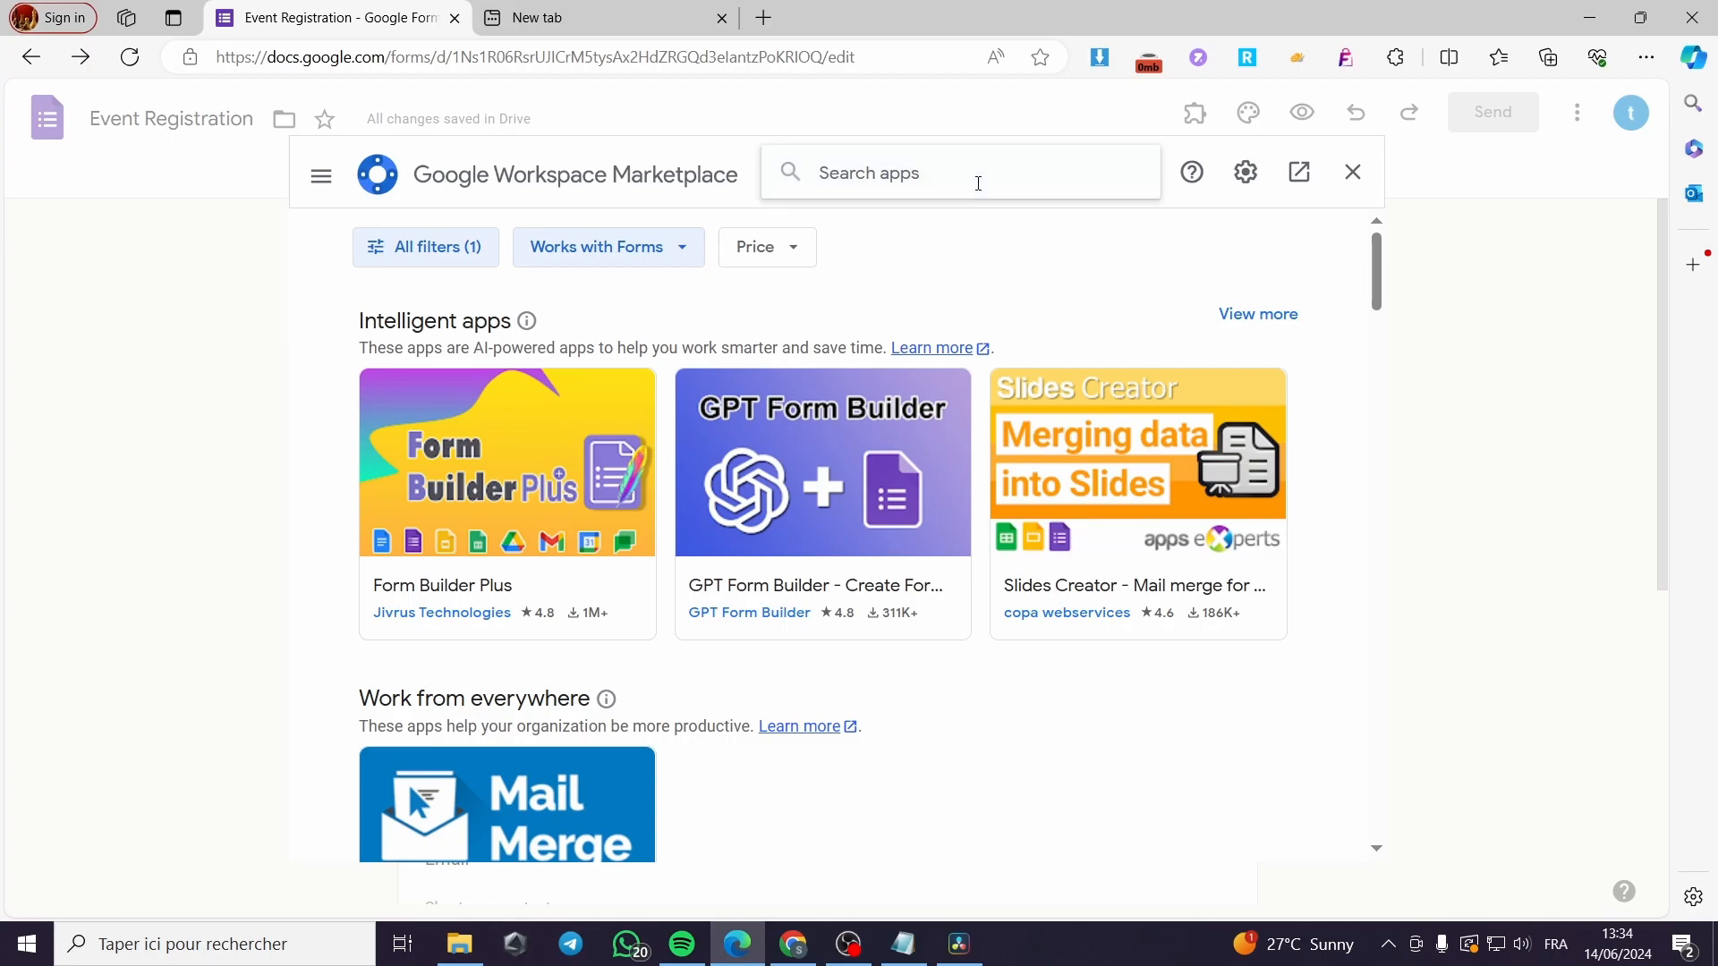
pyautogui.write('fo')
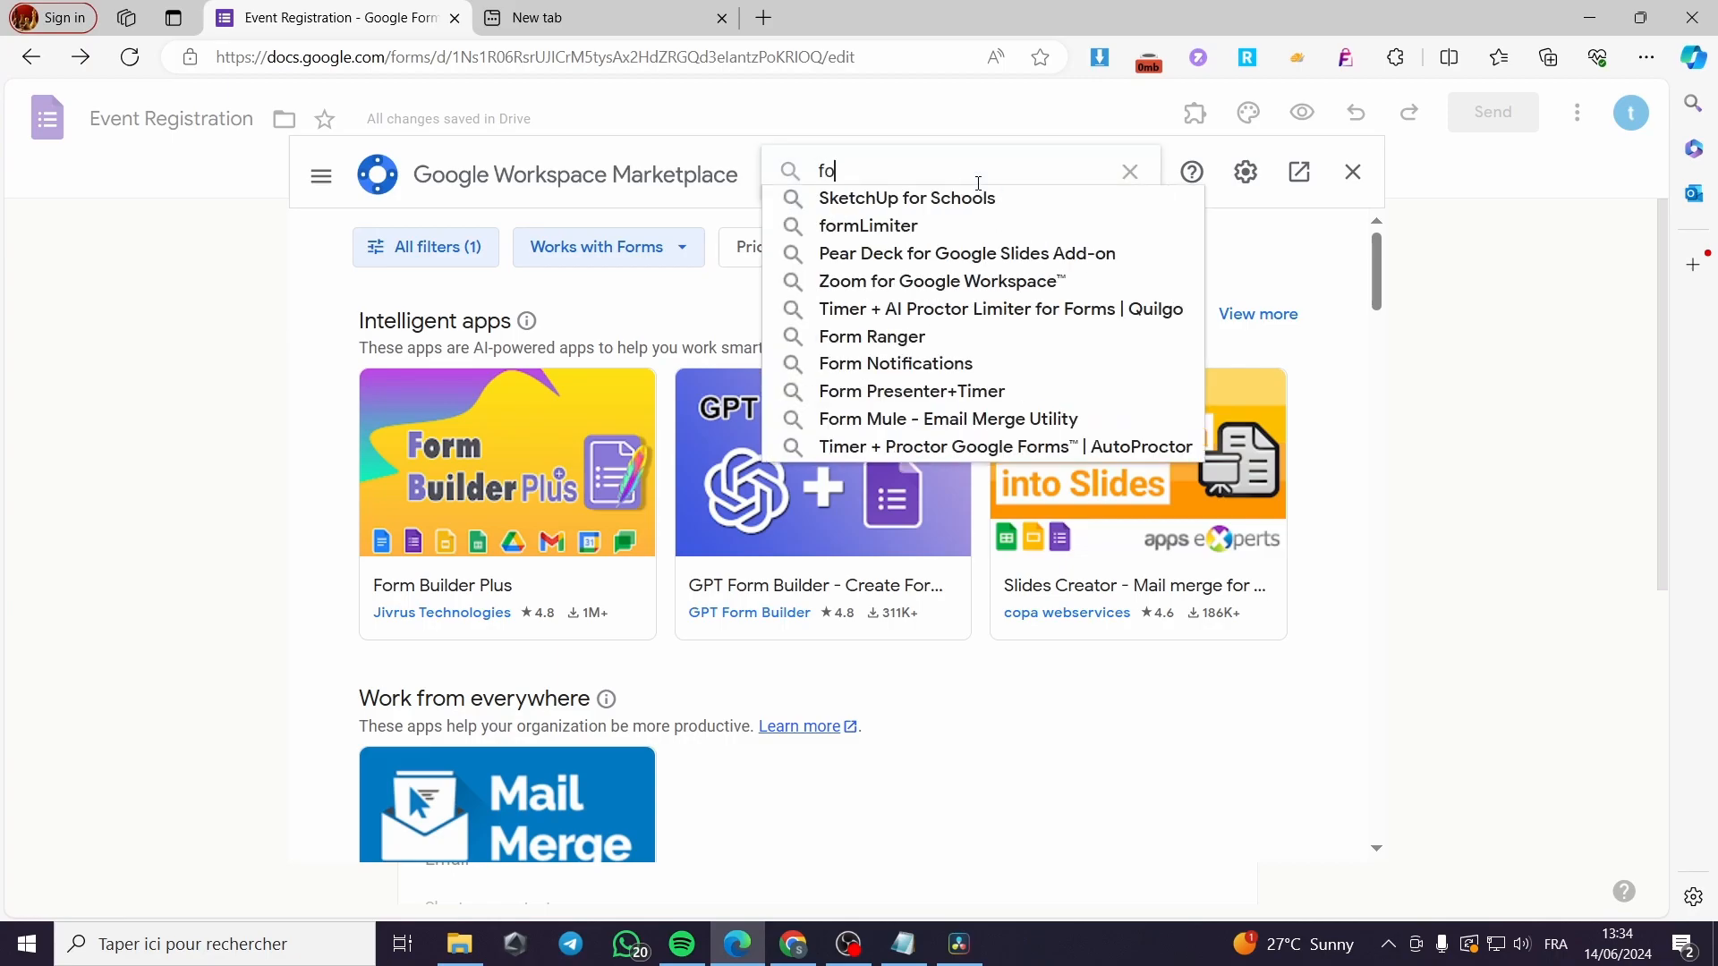
pyautogui.write('rm d')
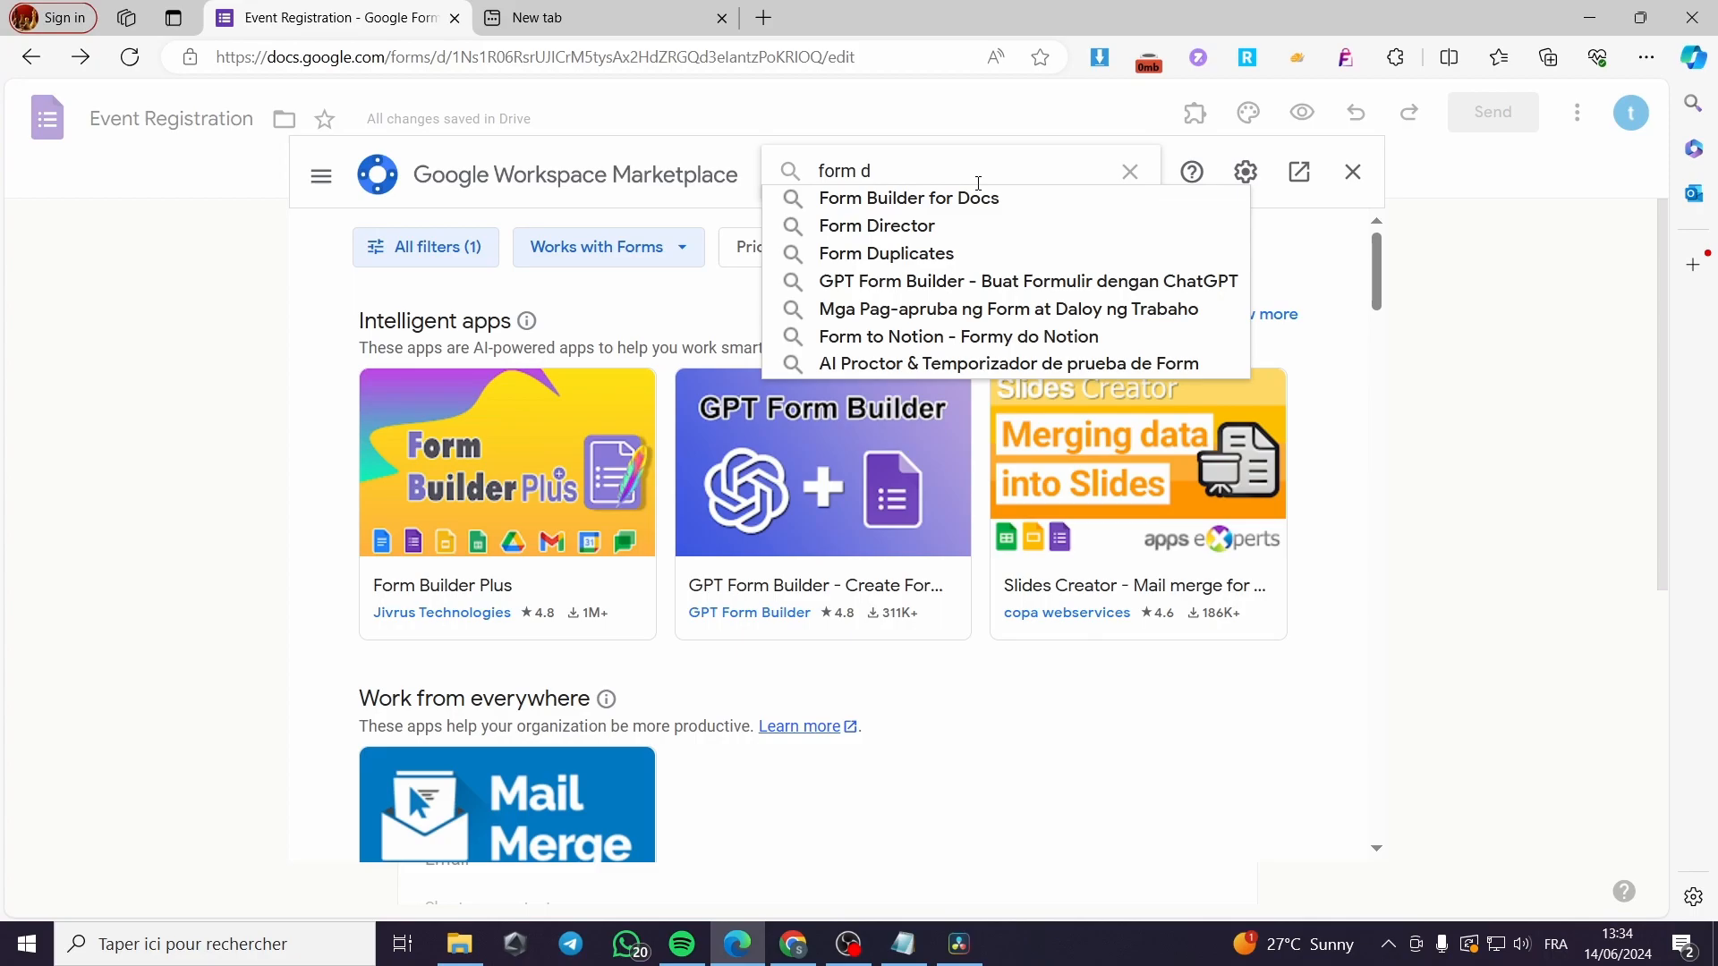
pyautogui.click(859, 229)
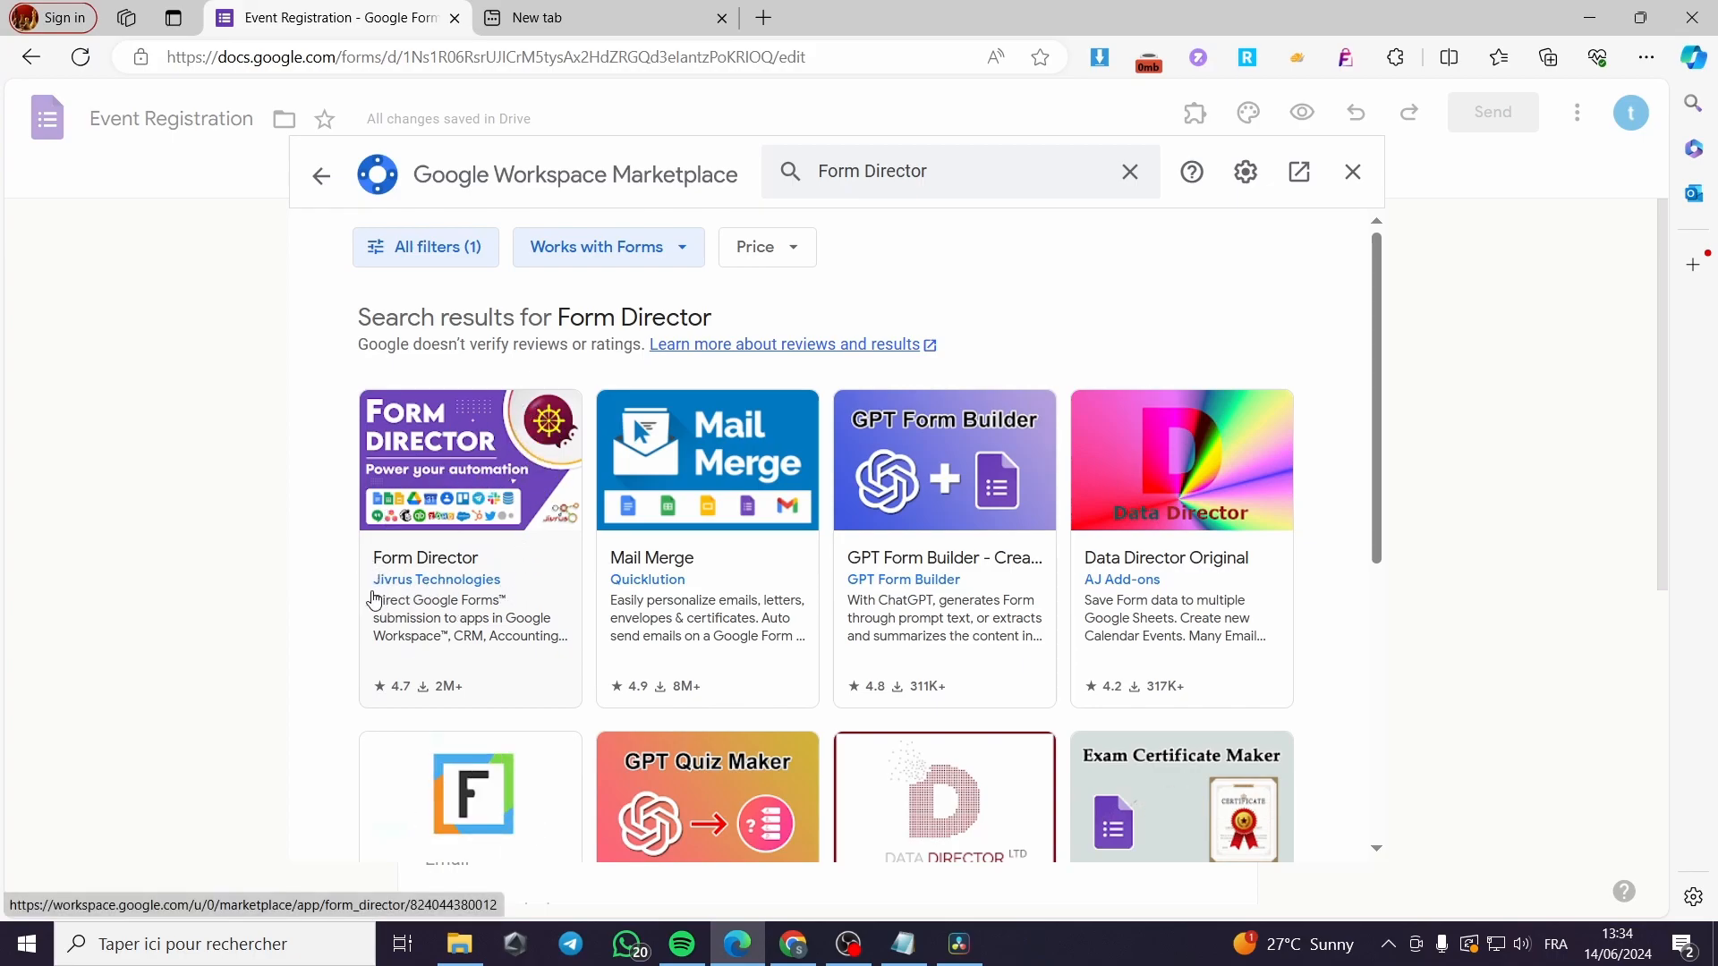
pyautogui.click(461, 598)
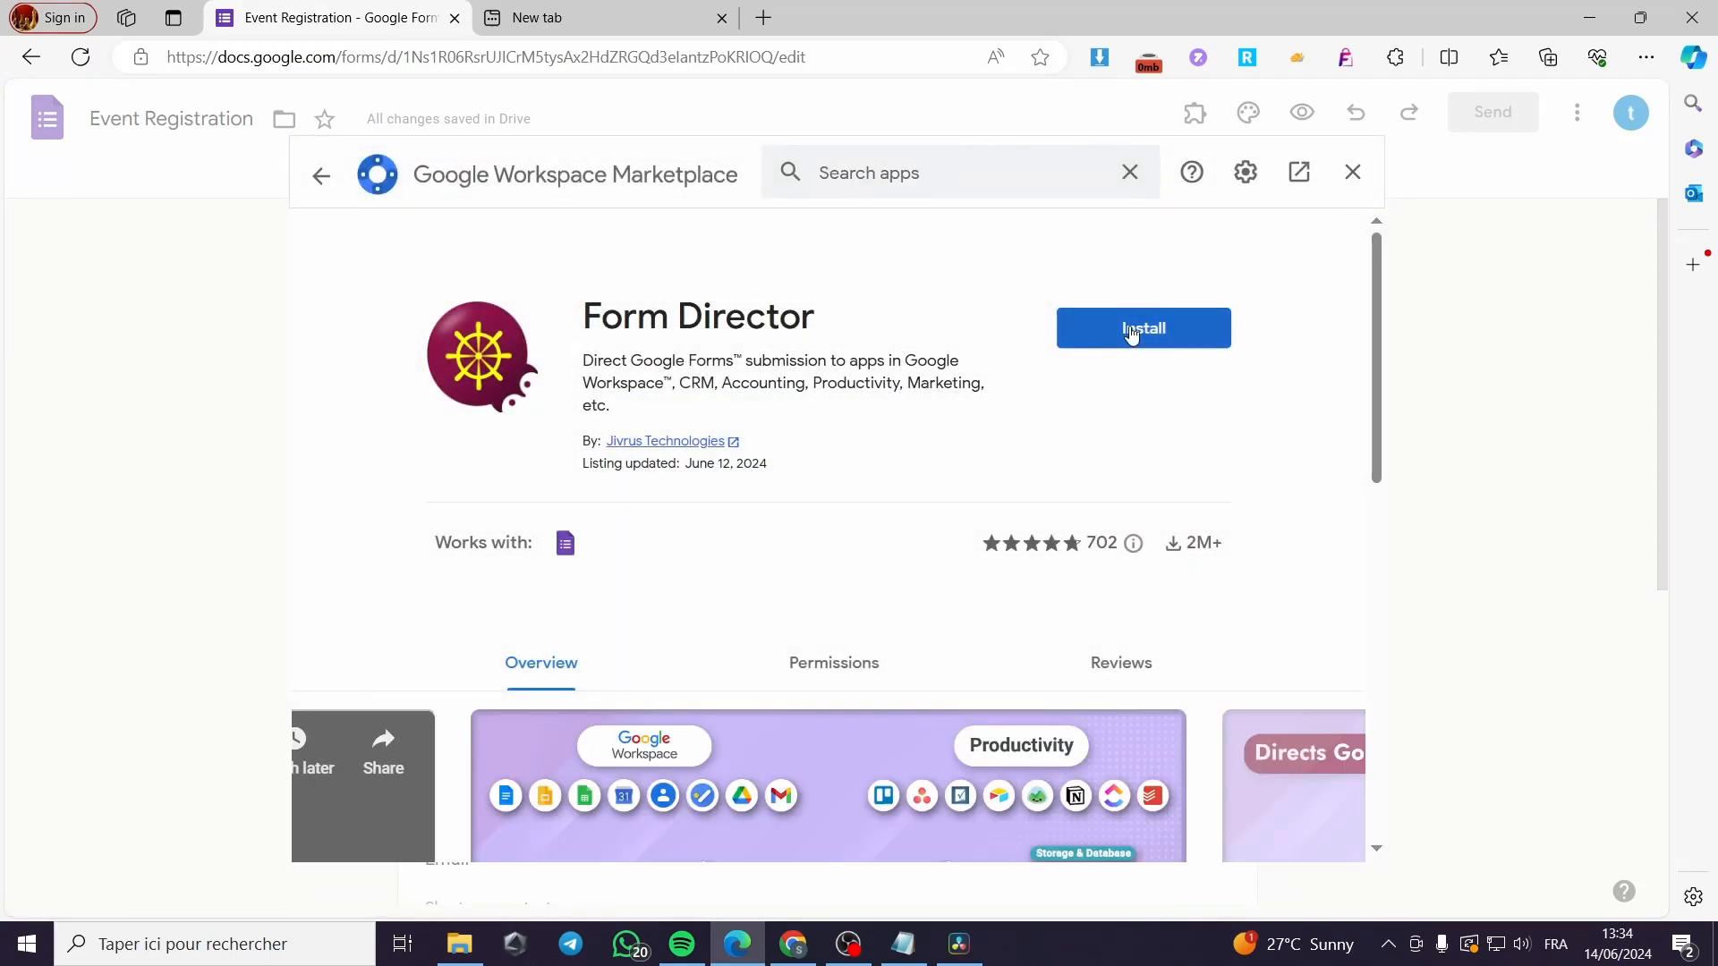
pyautogui.click(1138, 328)
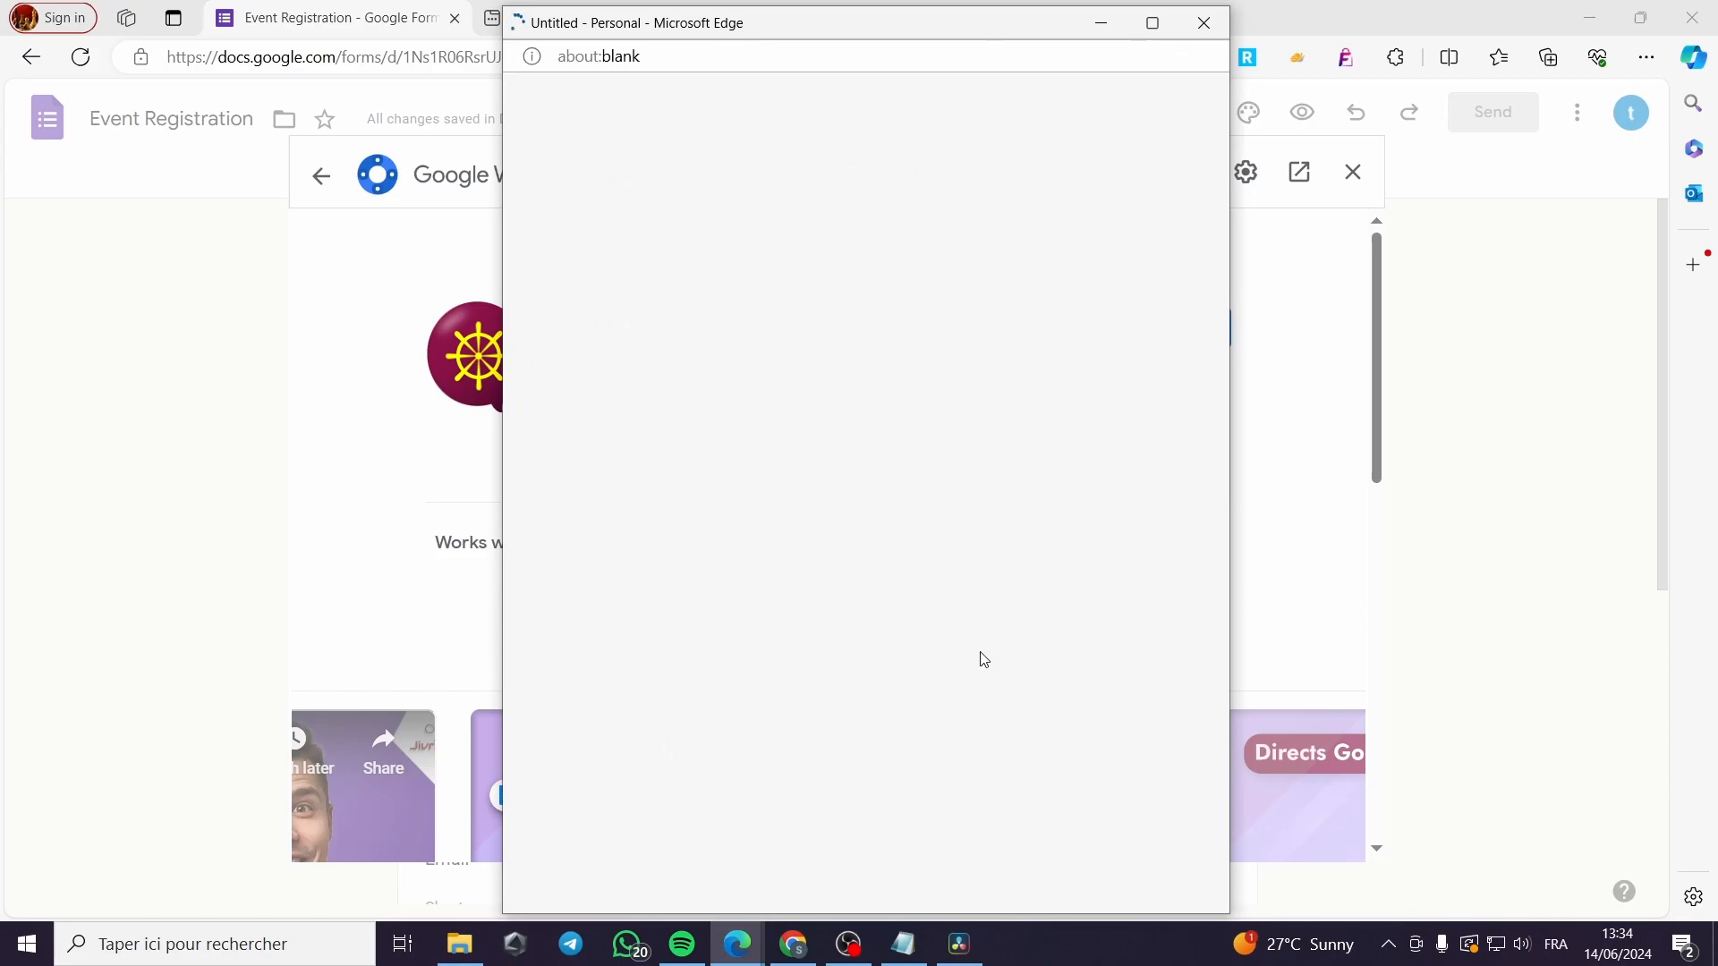
# Sign in with the Google account and allow Form Director's requested permissions.
pyautogui.click(738, 486)
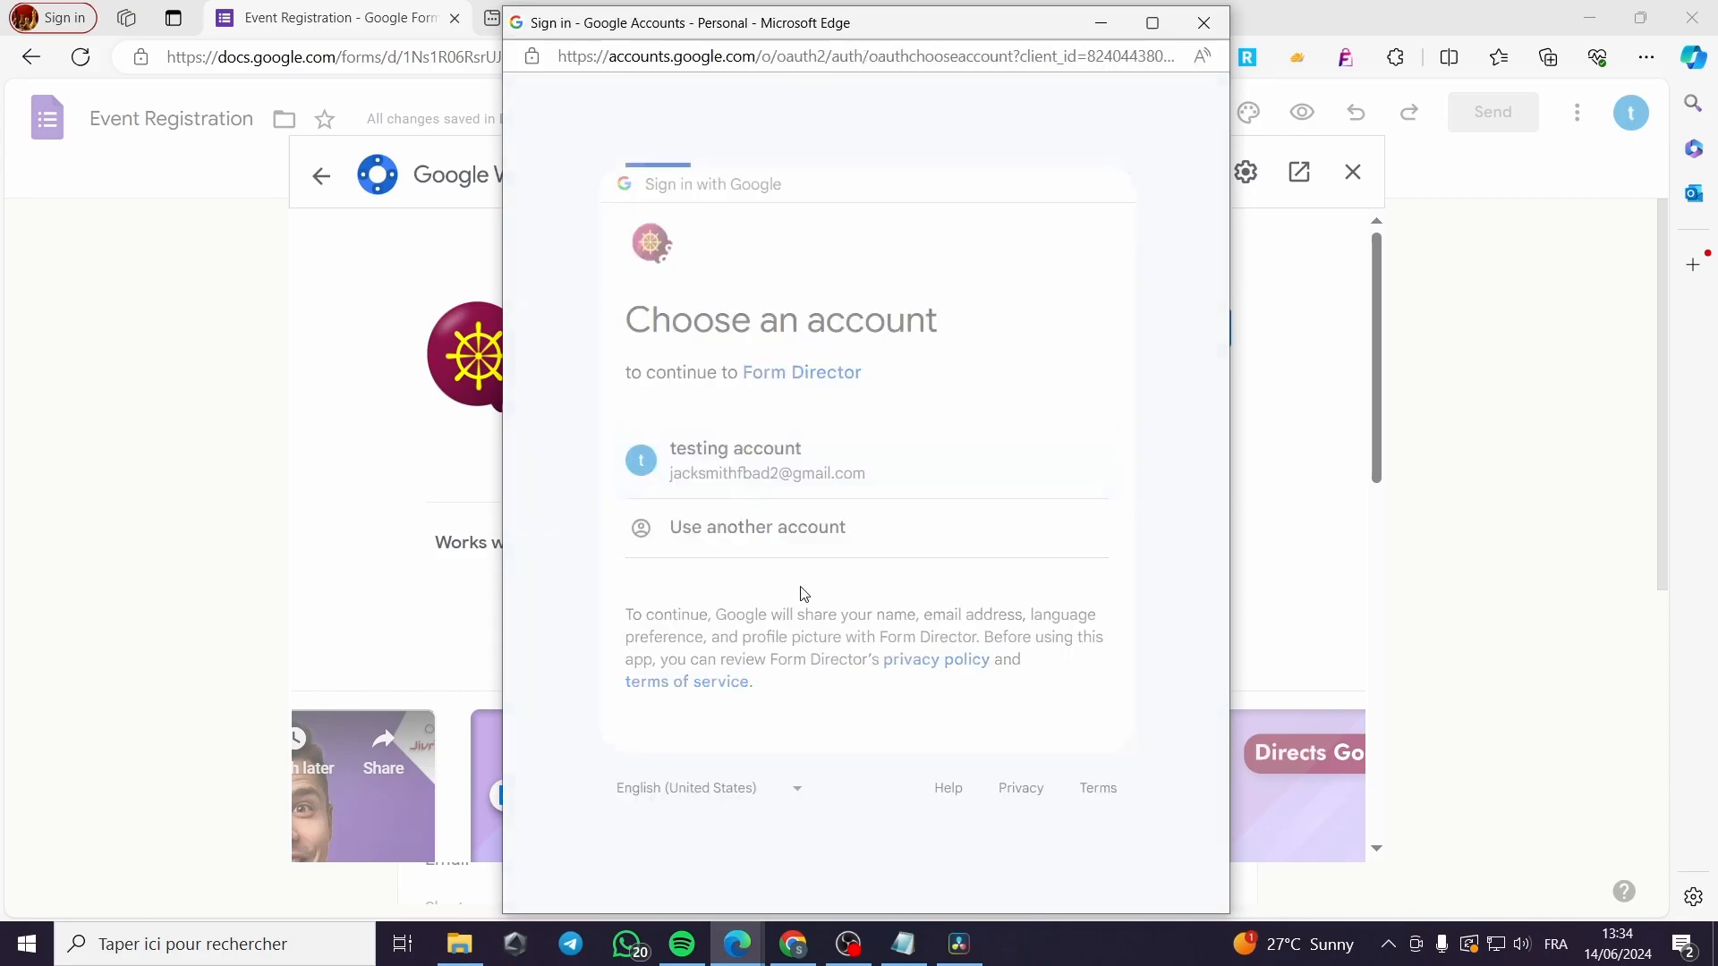
pyautogui.click(1045, 716)
pyautogui.scroll(-10, 1044, 631)
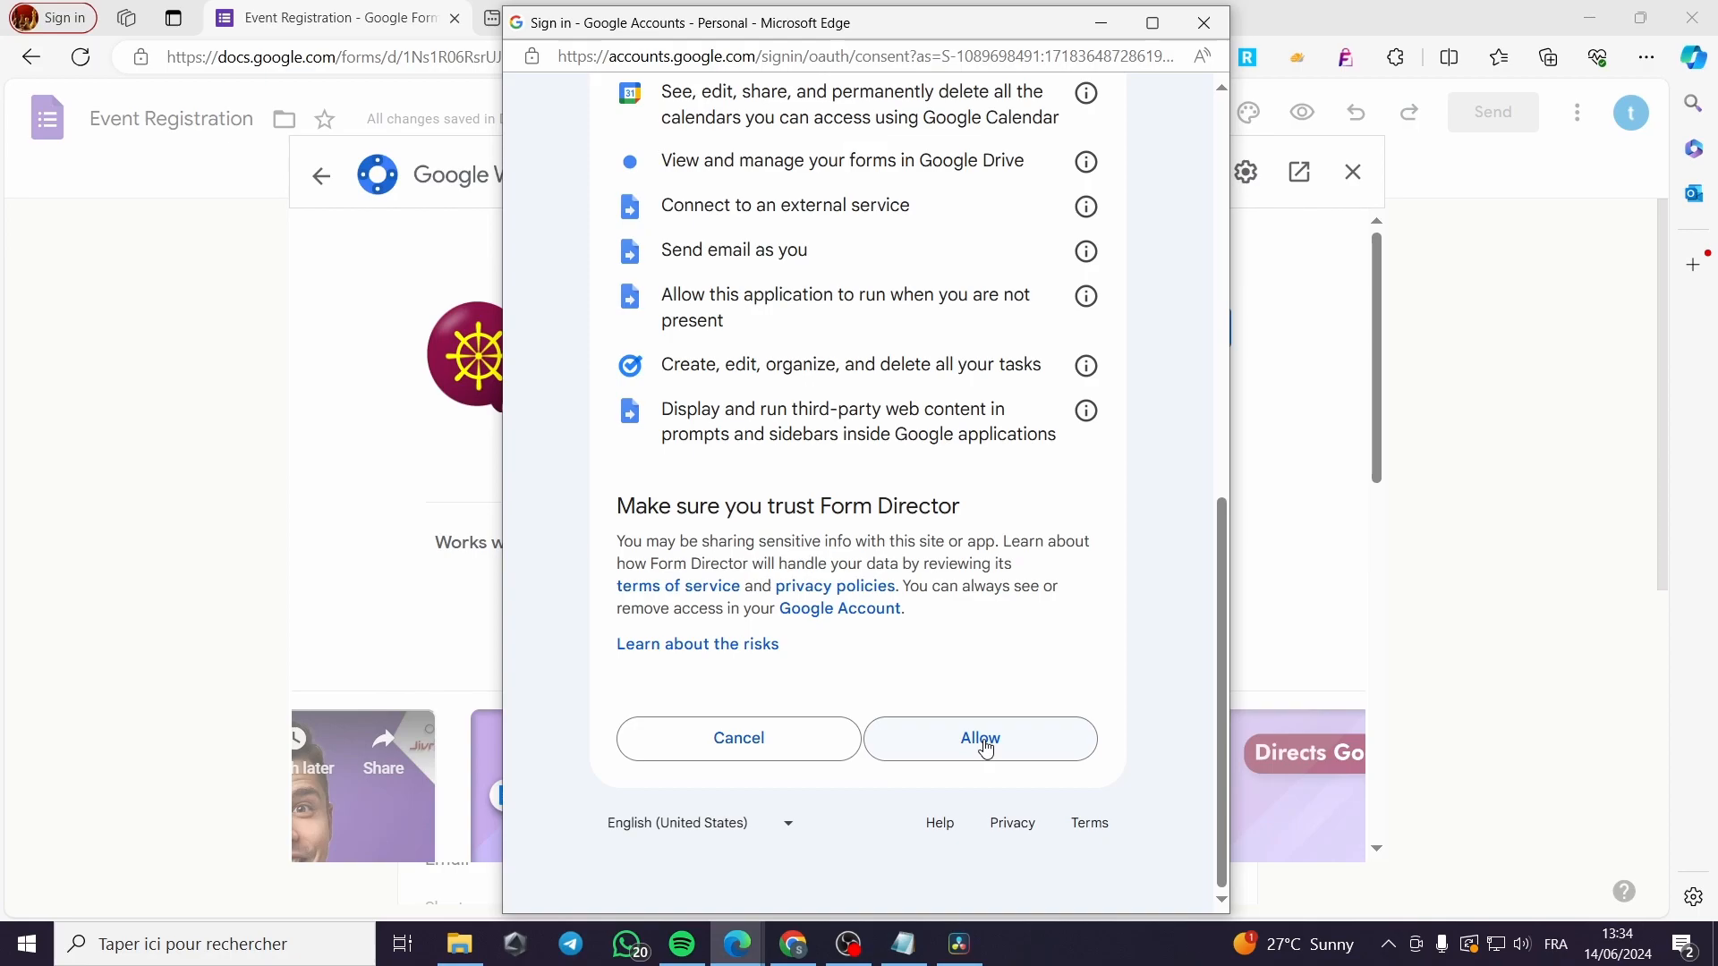
pyautogui.click(985, 748)
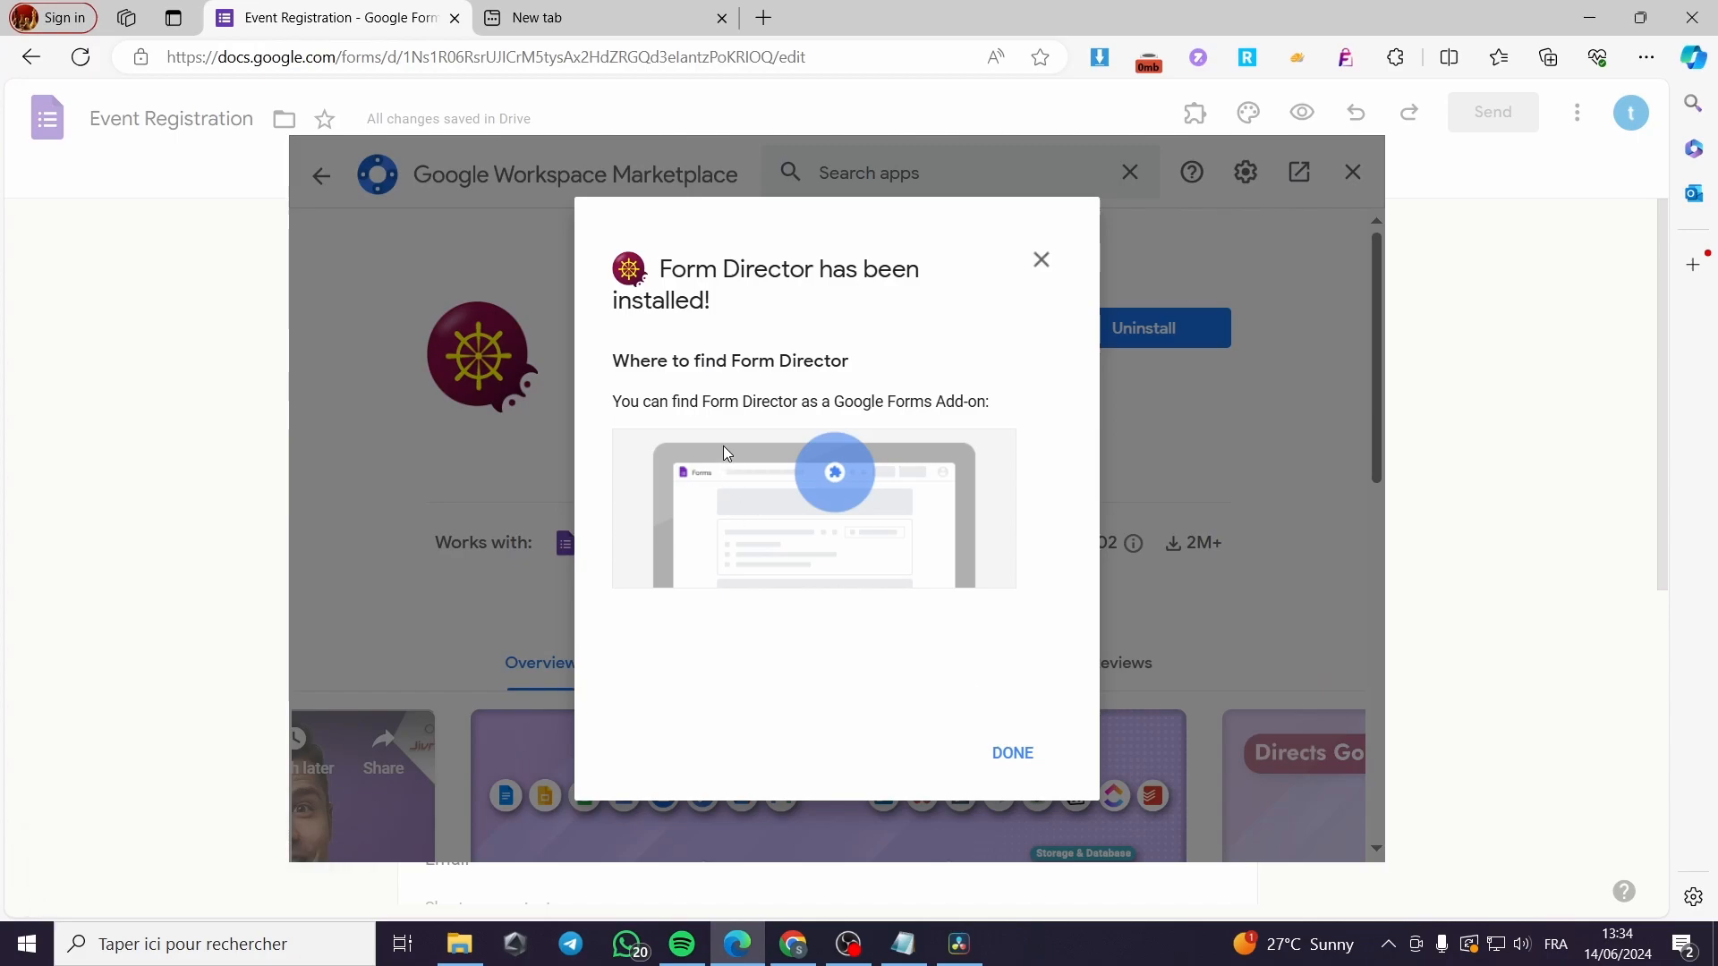
# Dismiss the install confirmation, close the Marketplace, and launch Form Director from Add-ons.
pyautogui.click(1014, 754)
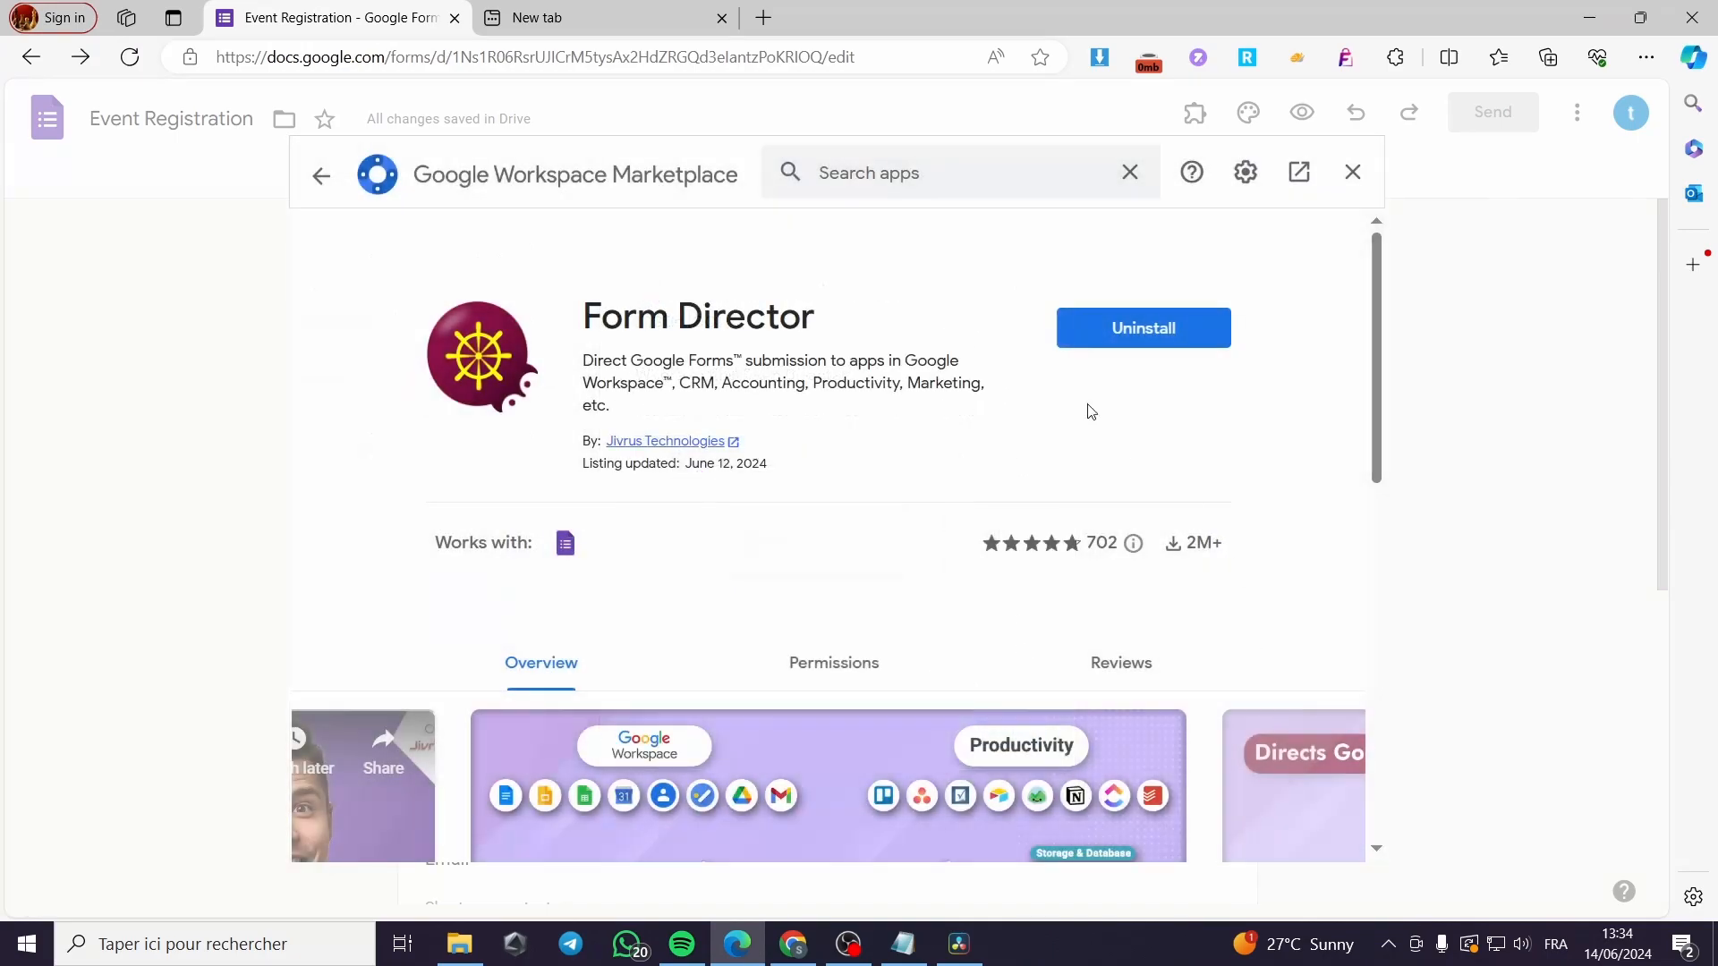
pyautogui.click(1353, 178)
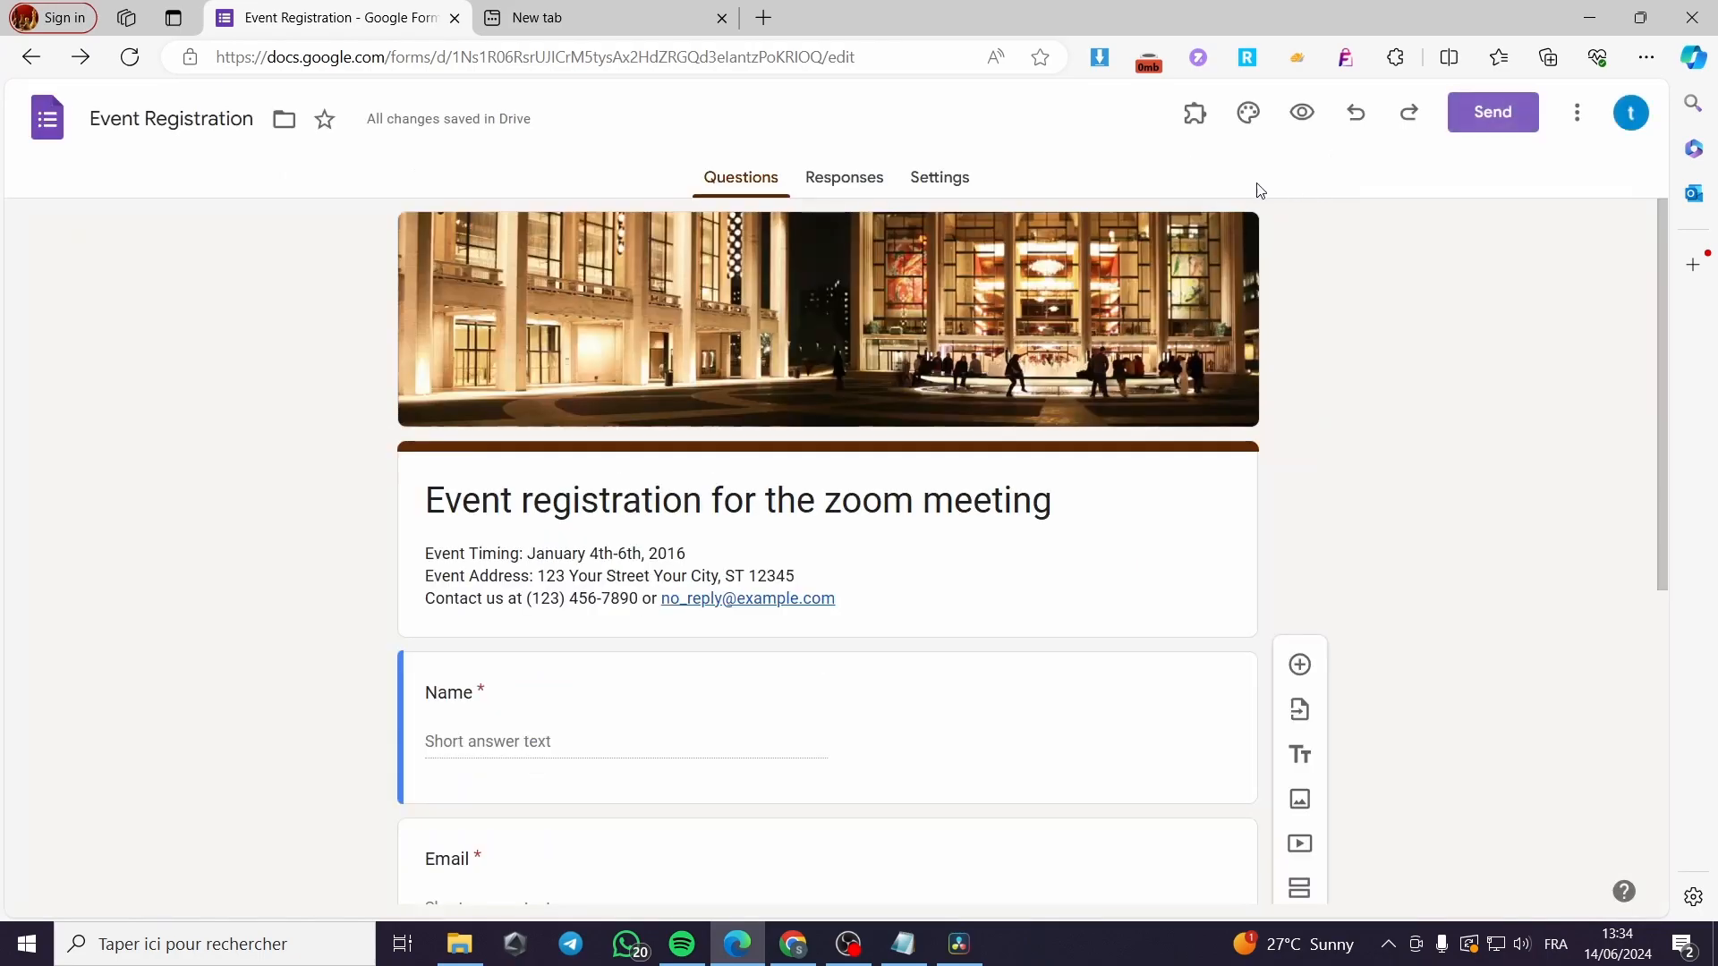
pyautogui.click(1197, 114)
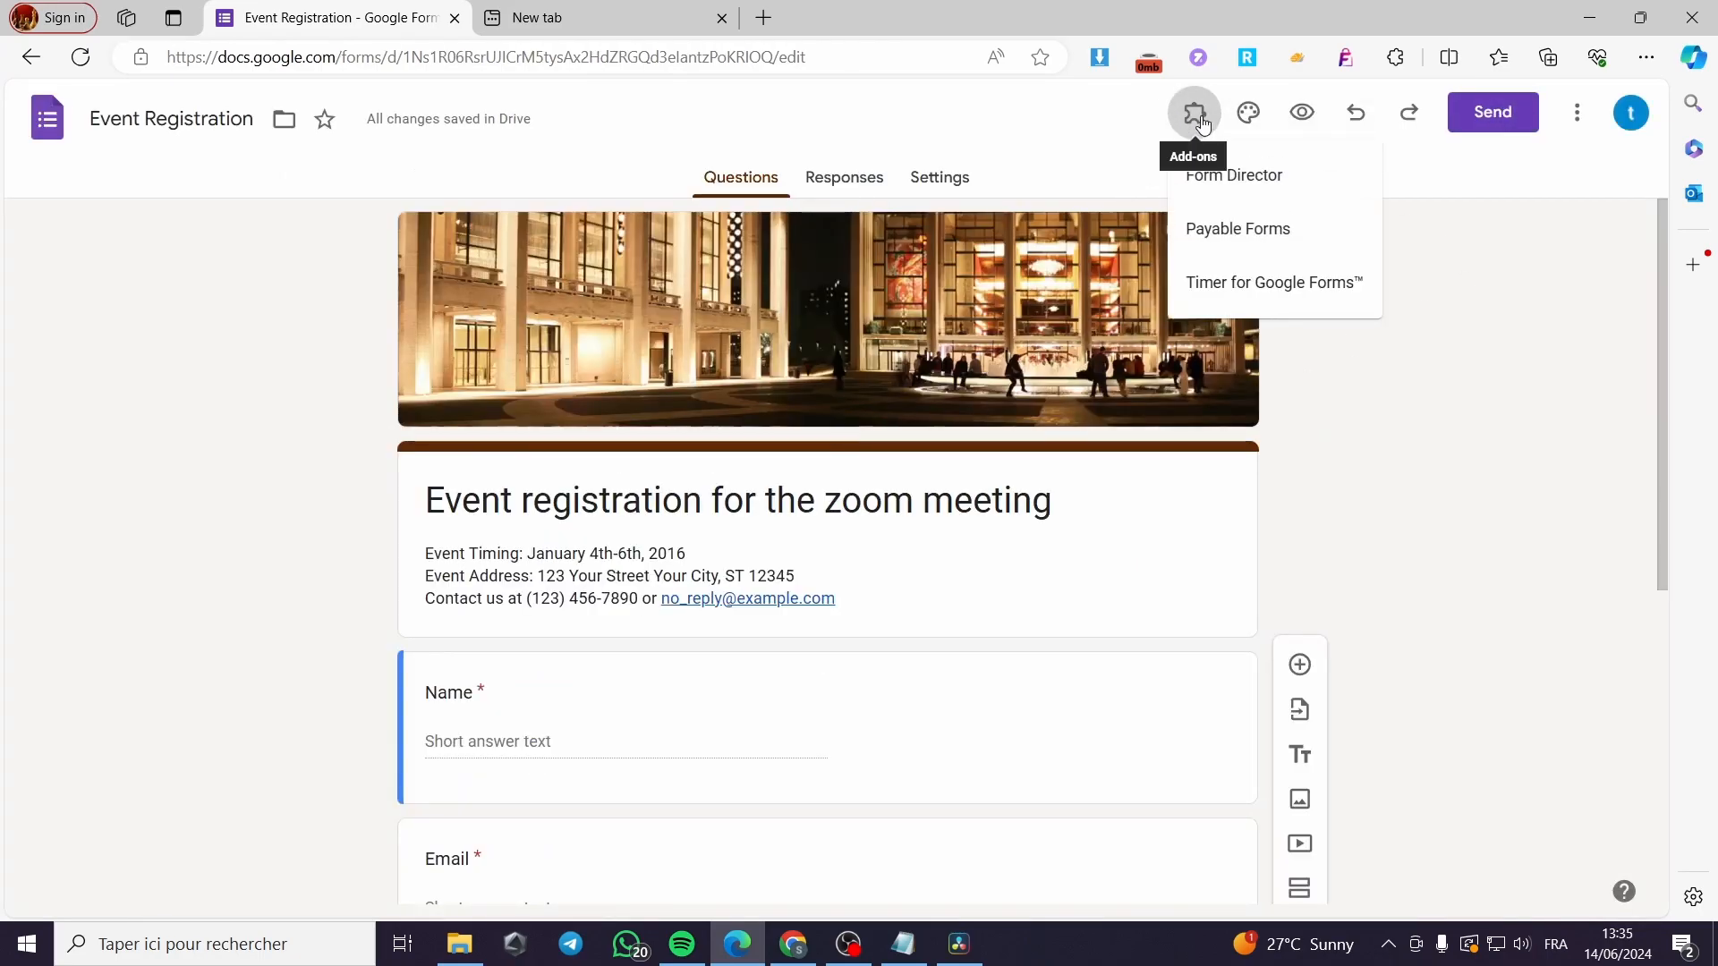
pyautogui.click(1248, 186)
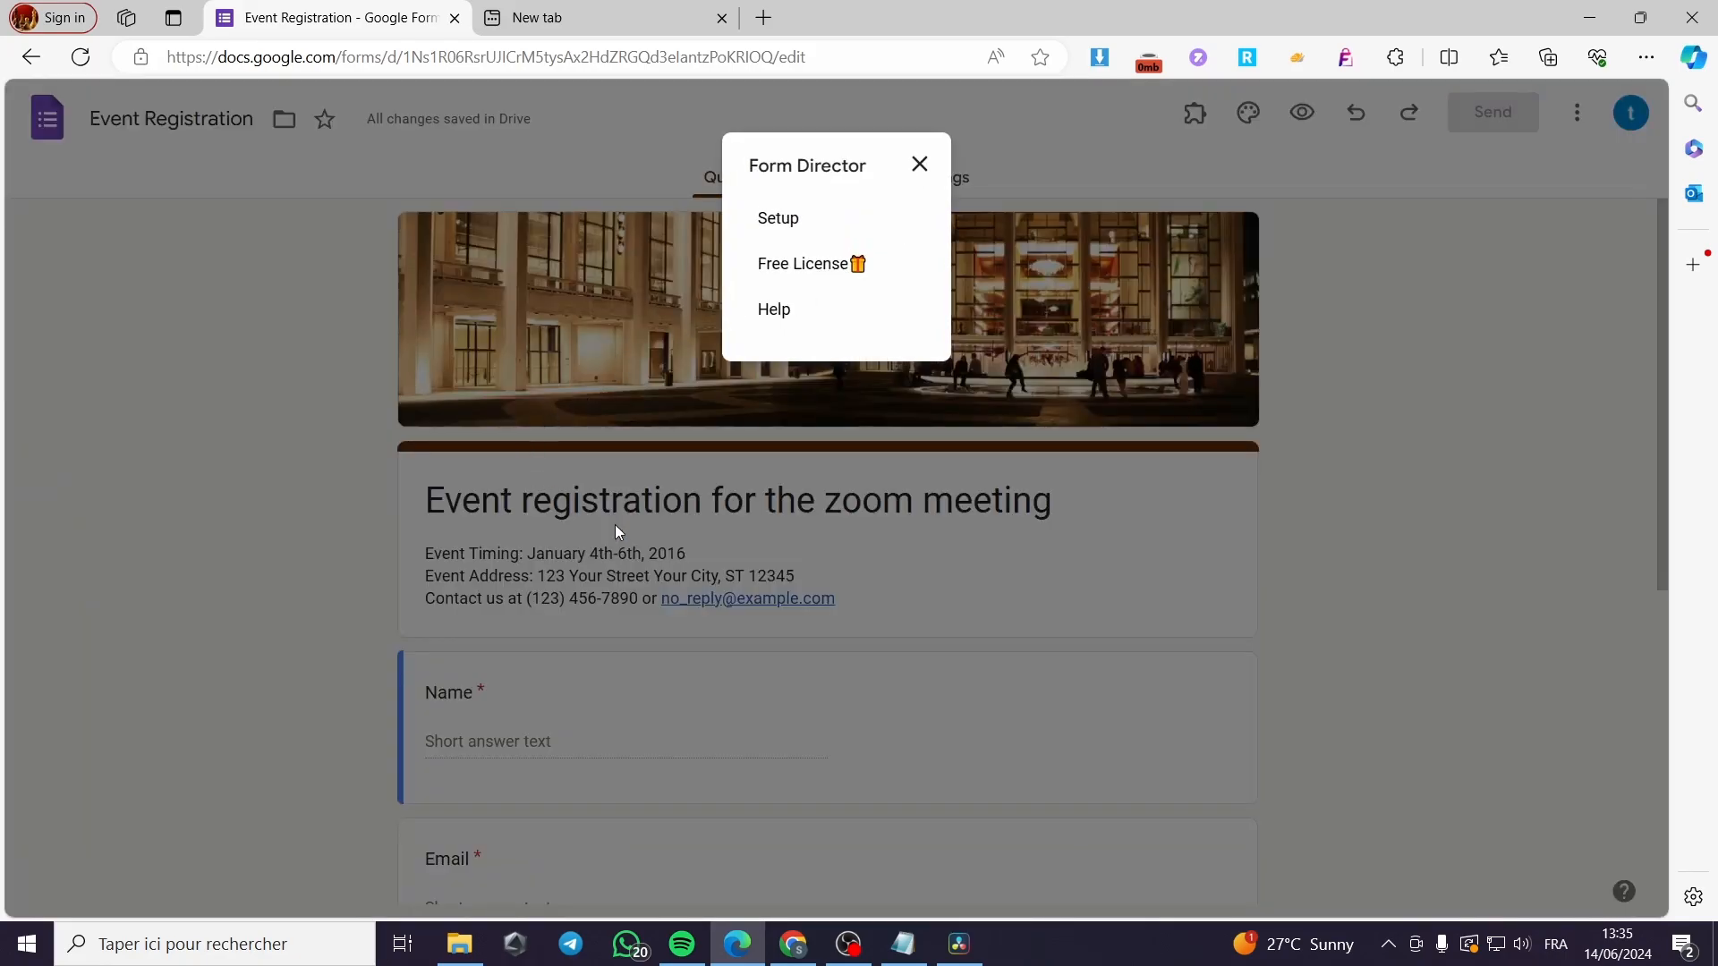
# Launch Setup from the Form Director add-on menu.
pyautogui.click(777, 221)
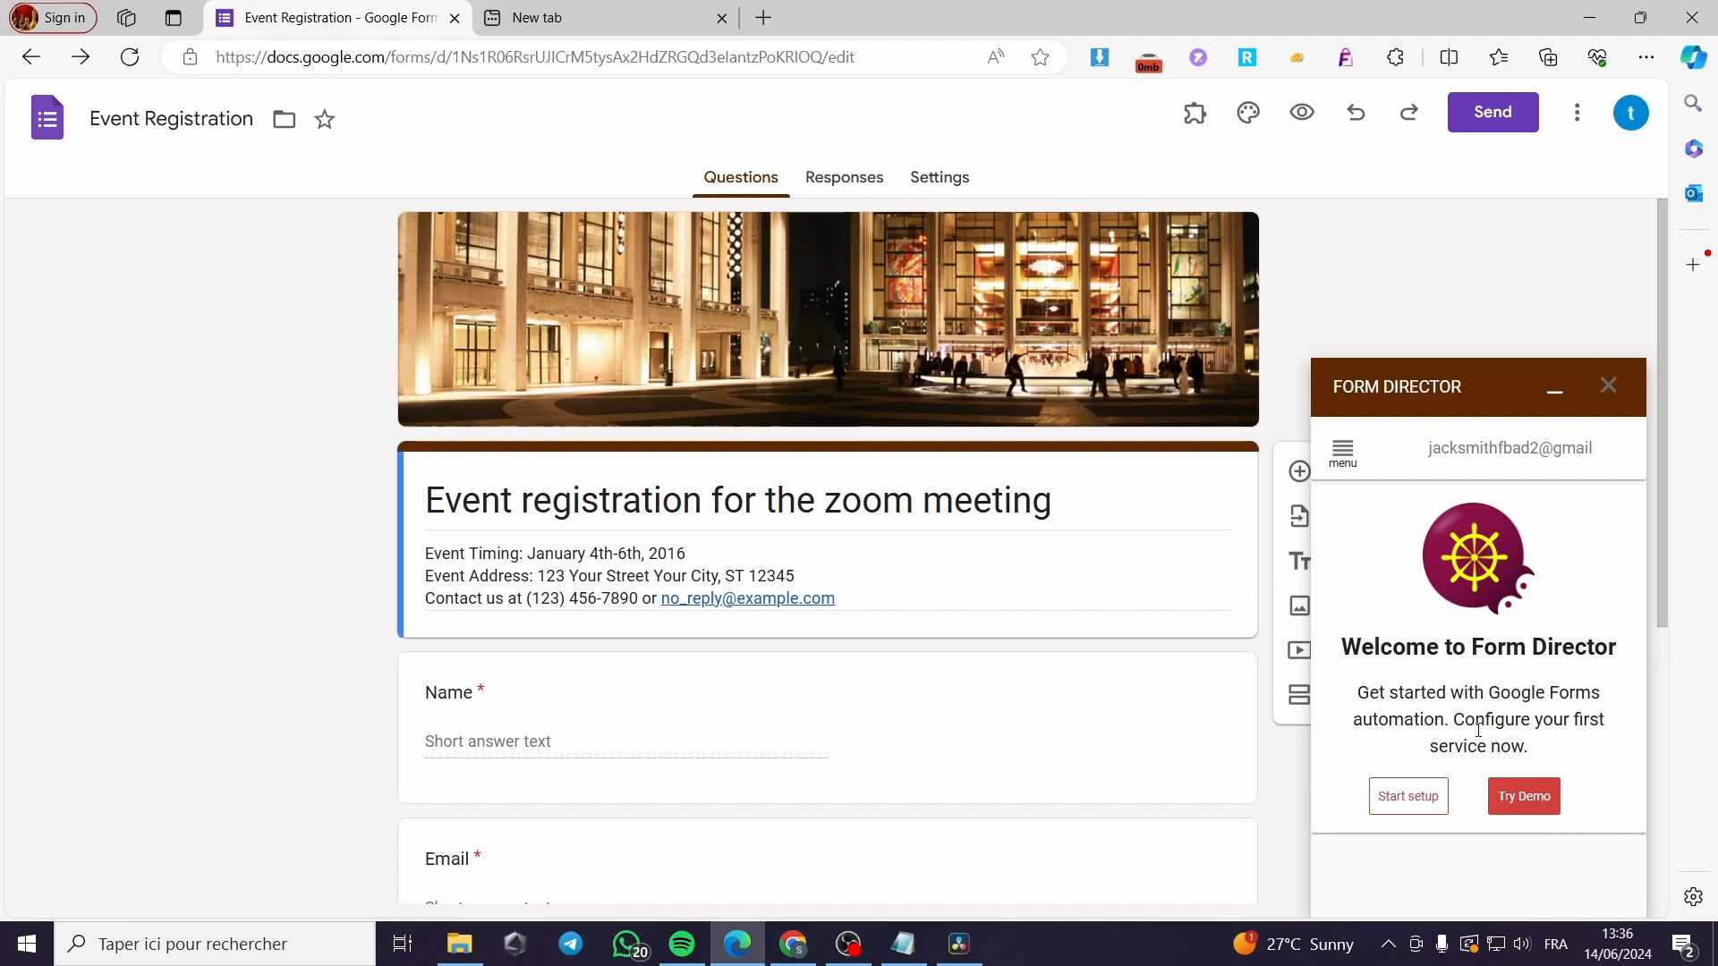
# Start the first service setup and choose Google Calendar from Form Director's integration apps.
pyautogui.click(1411, 808)
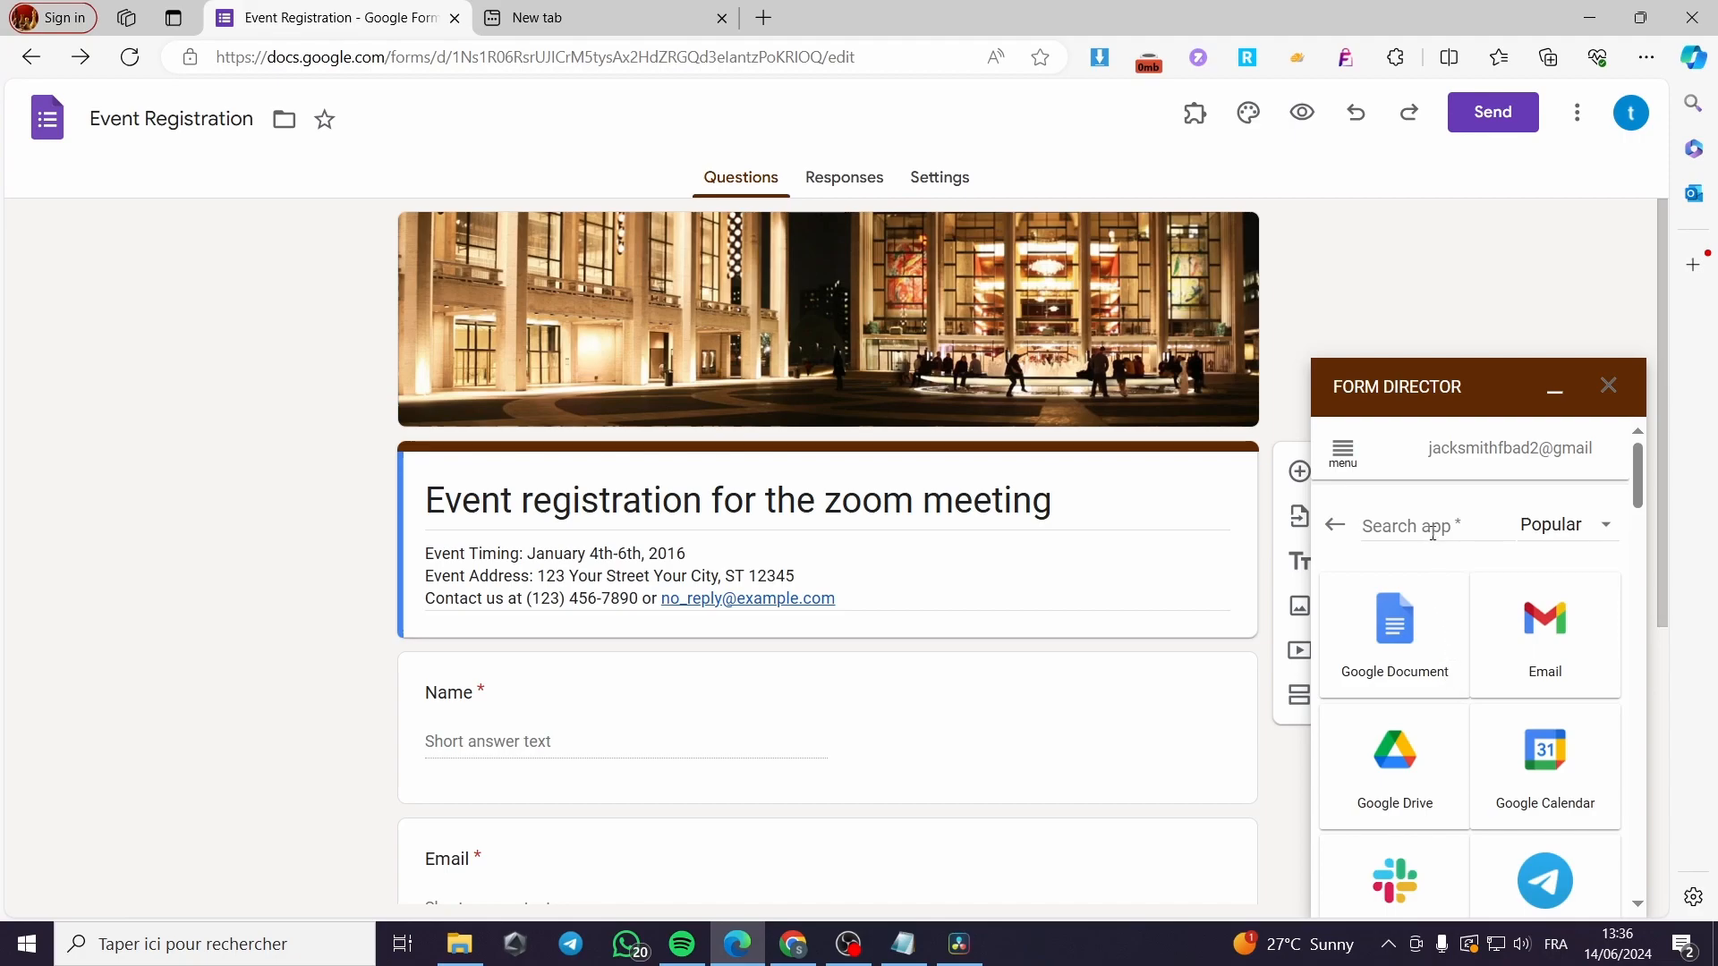
pyautogui.scroll(-4, 1513, 644)
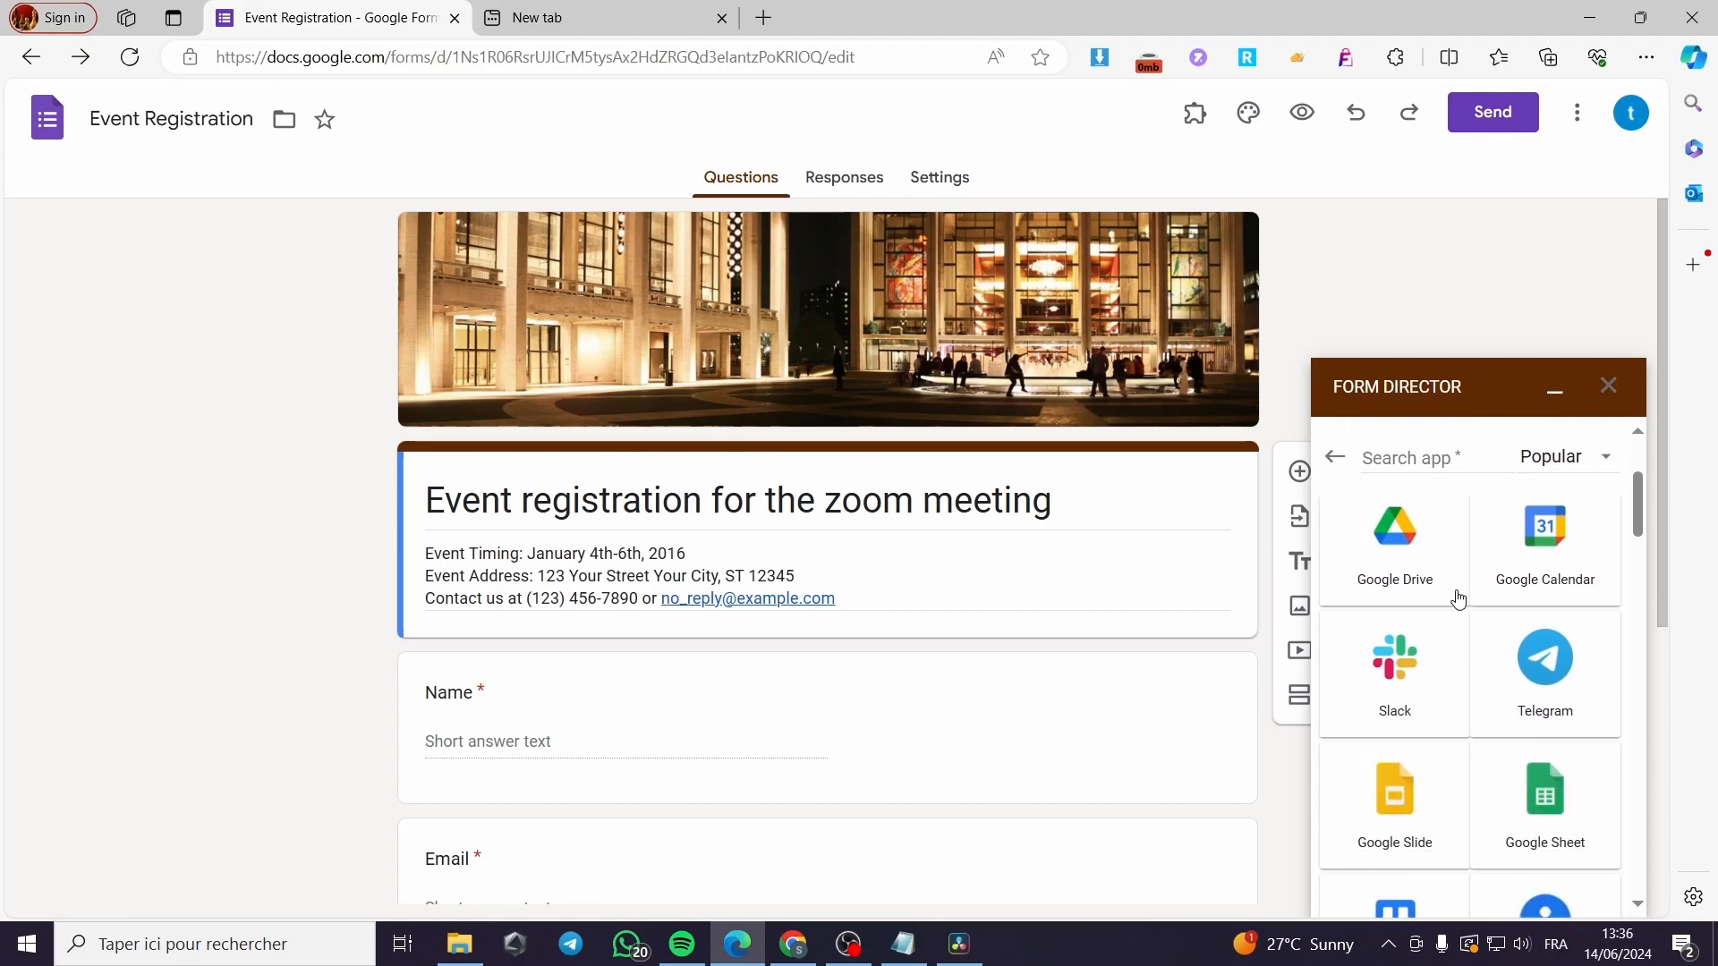
pyautogui.scroll(-1, 1466, 624)
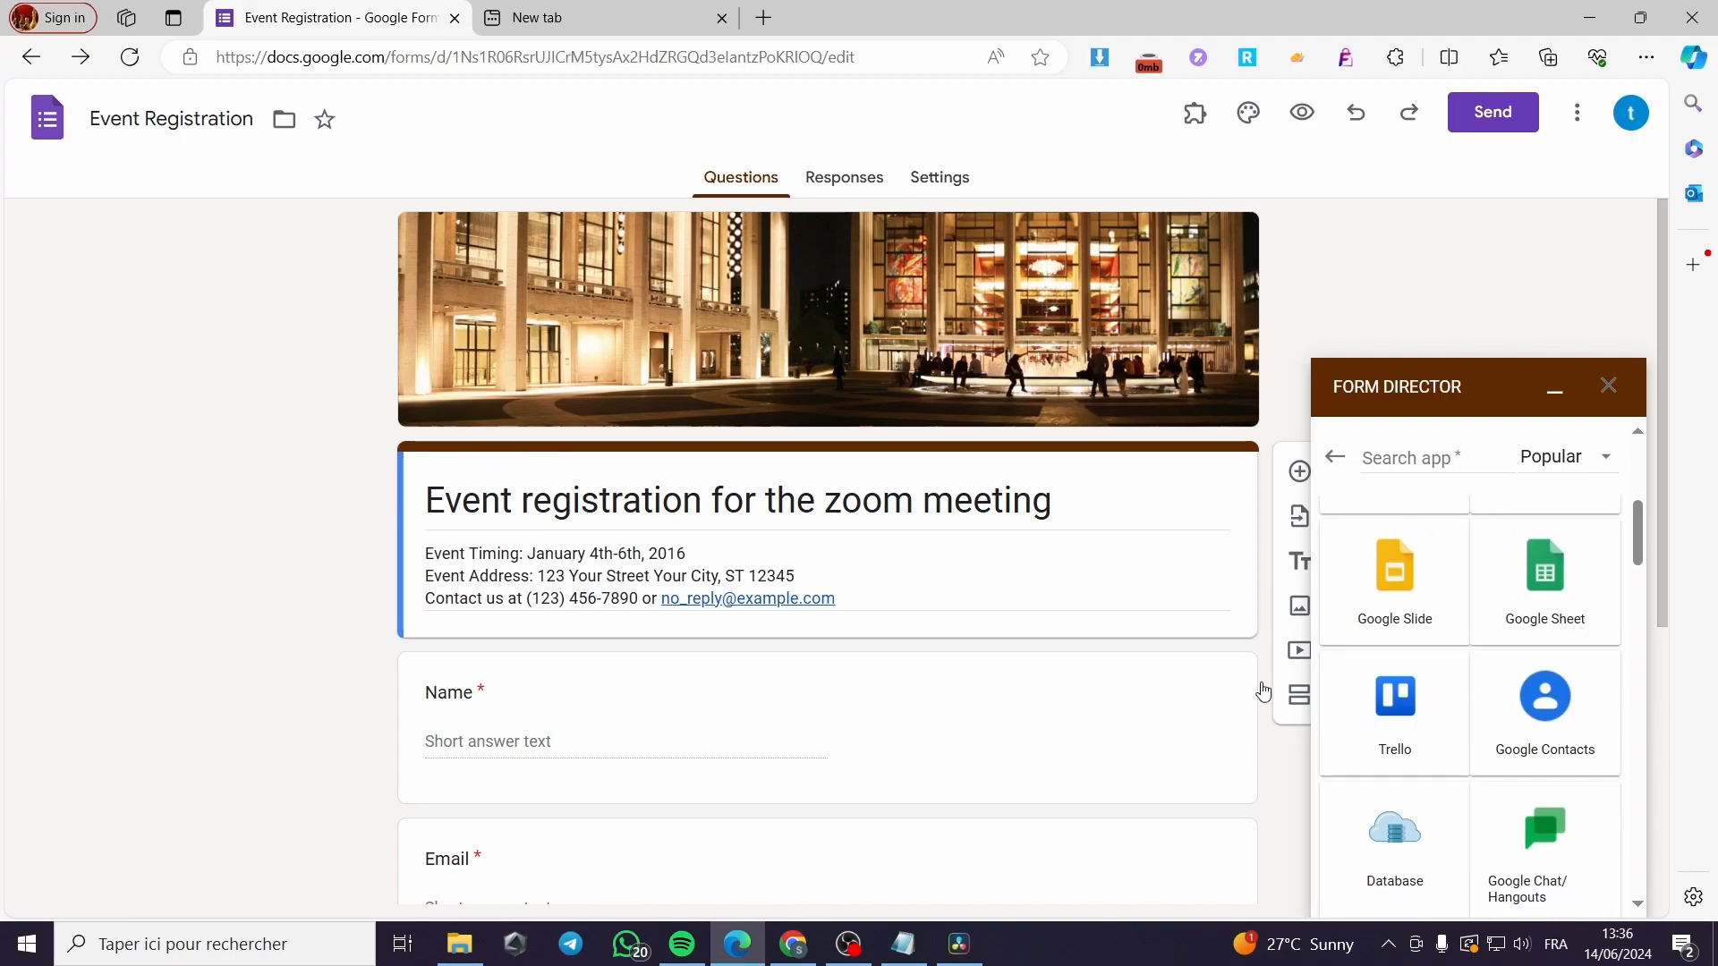
pyautogui.scroll(-5, 1526, 658)
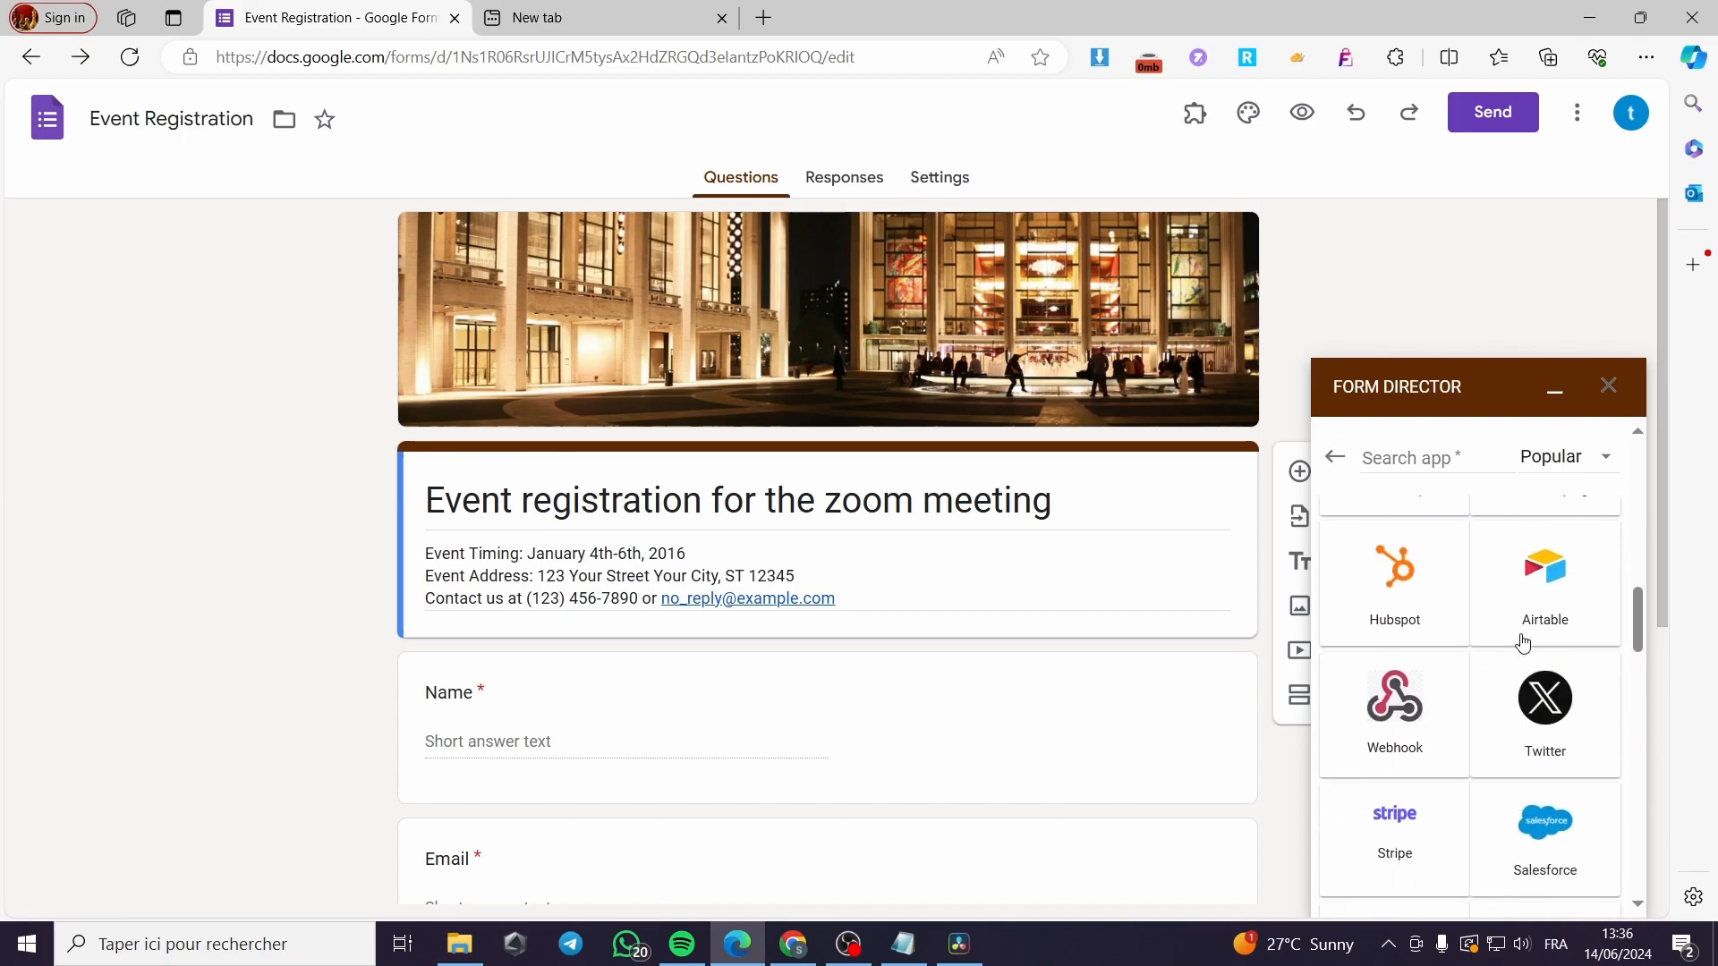
pyautogui.scroll(-10, 1524, 644)
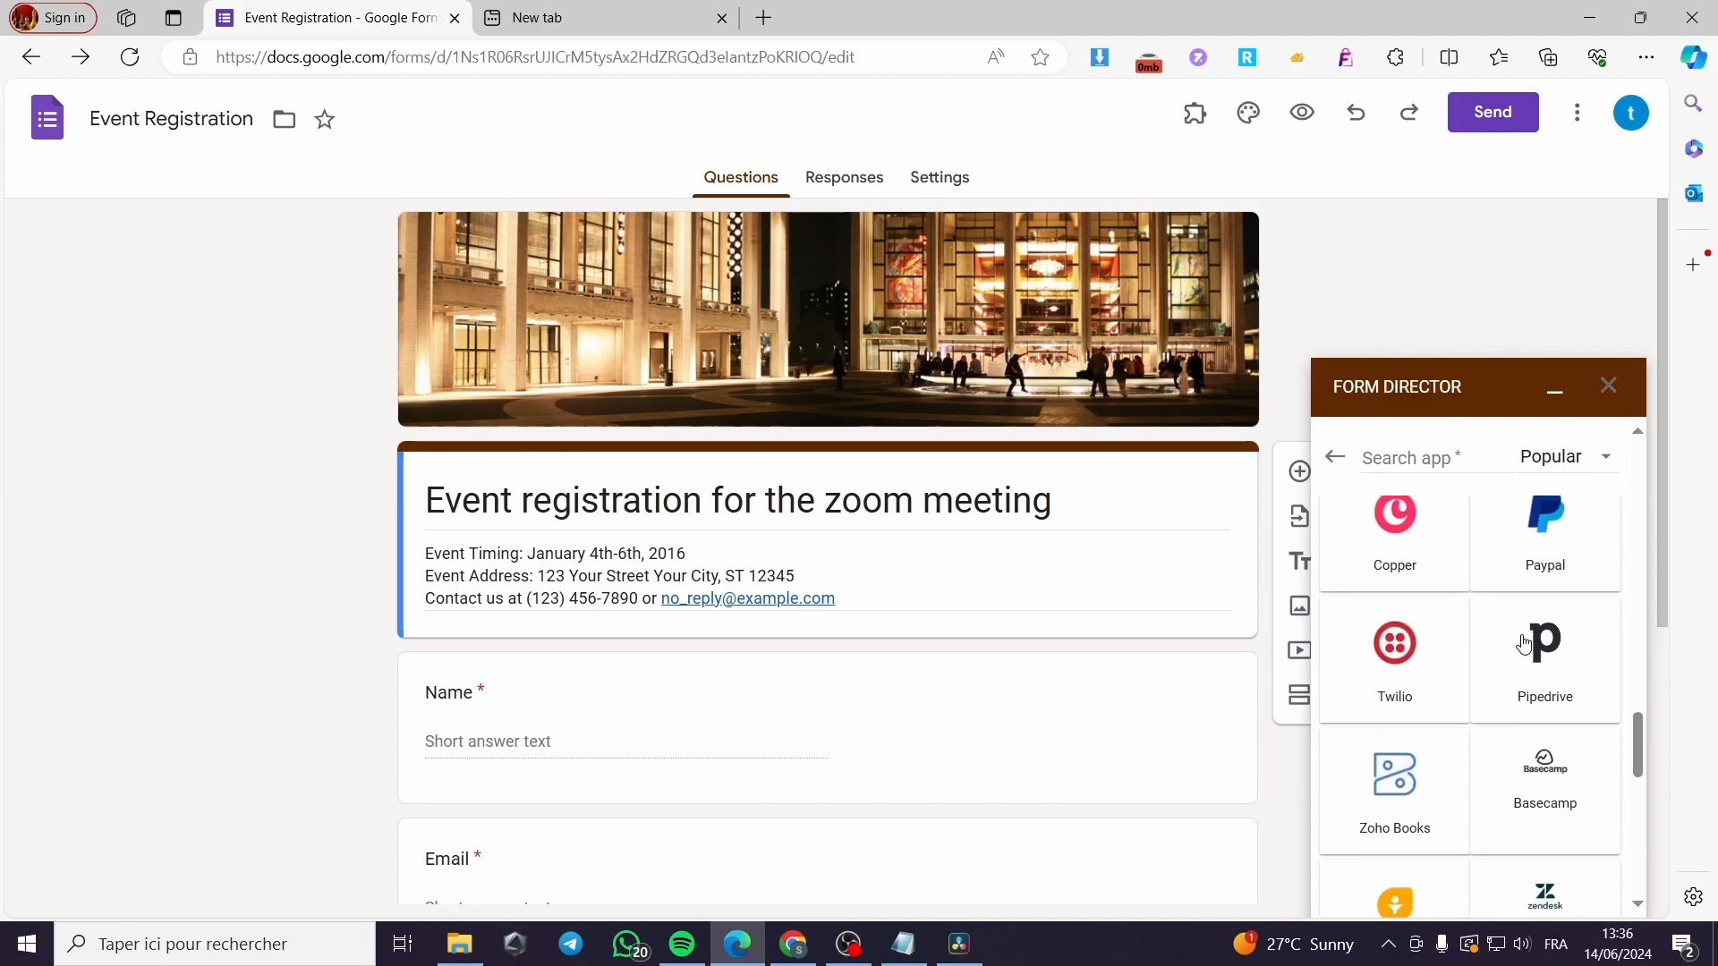
pyautogui.scroll(15, 1525, 643)
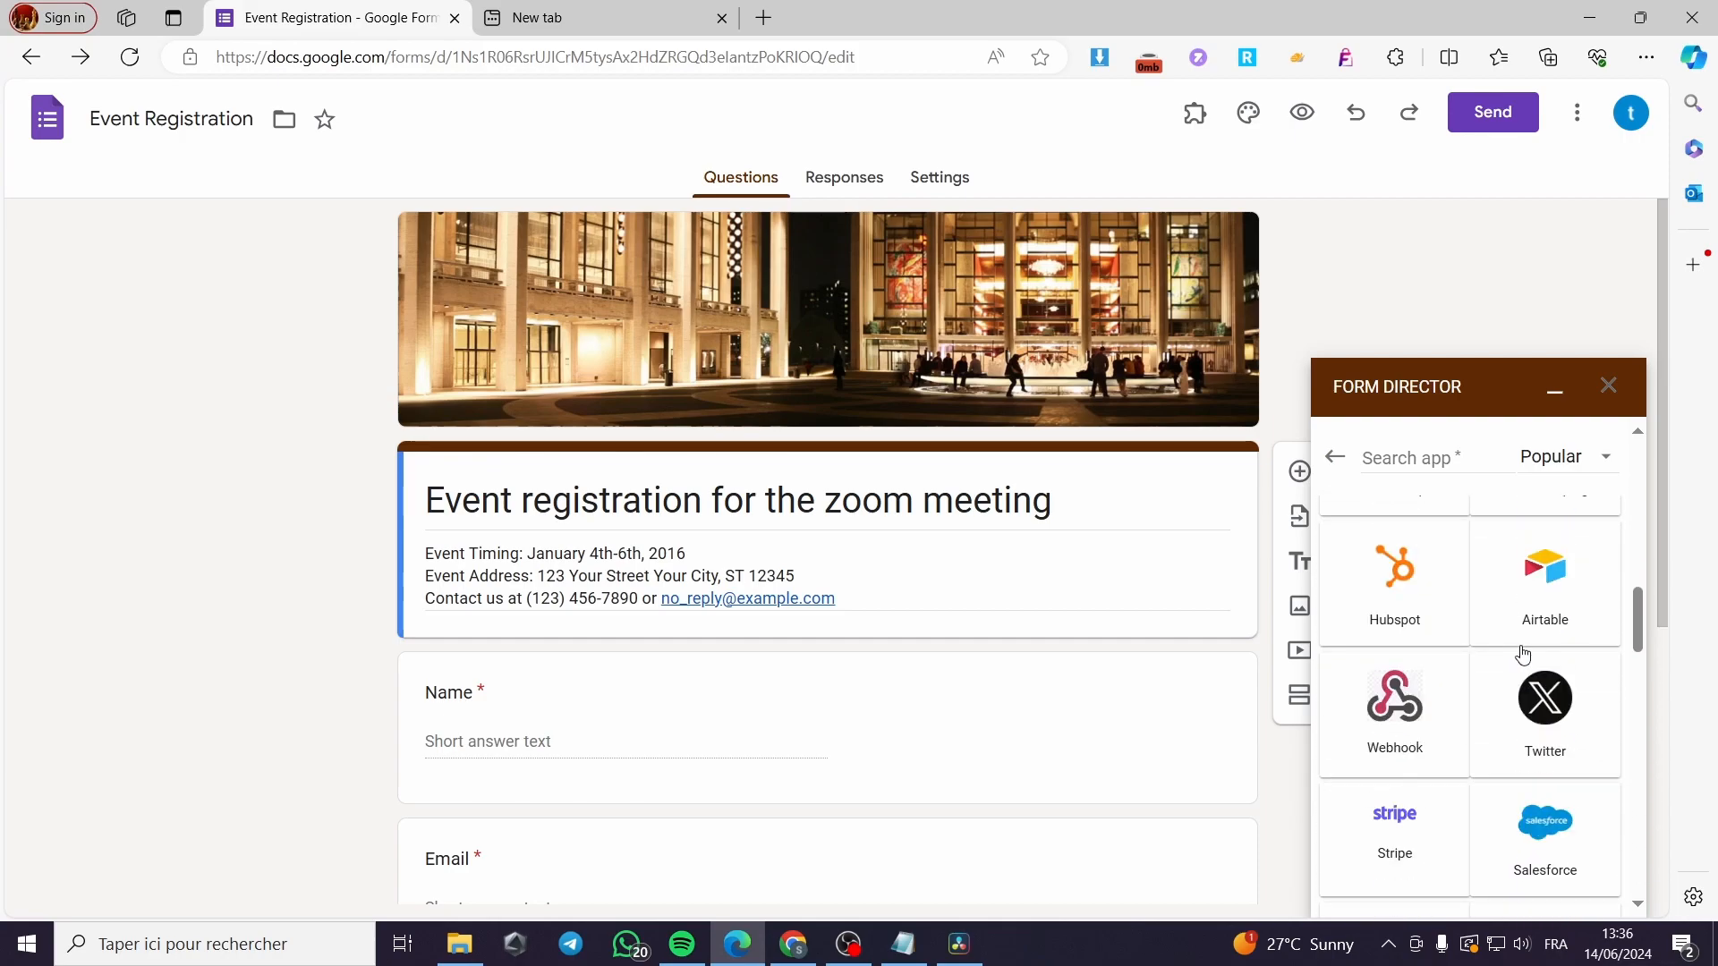
pyautogui.scroll(4, 1524, 654)
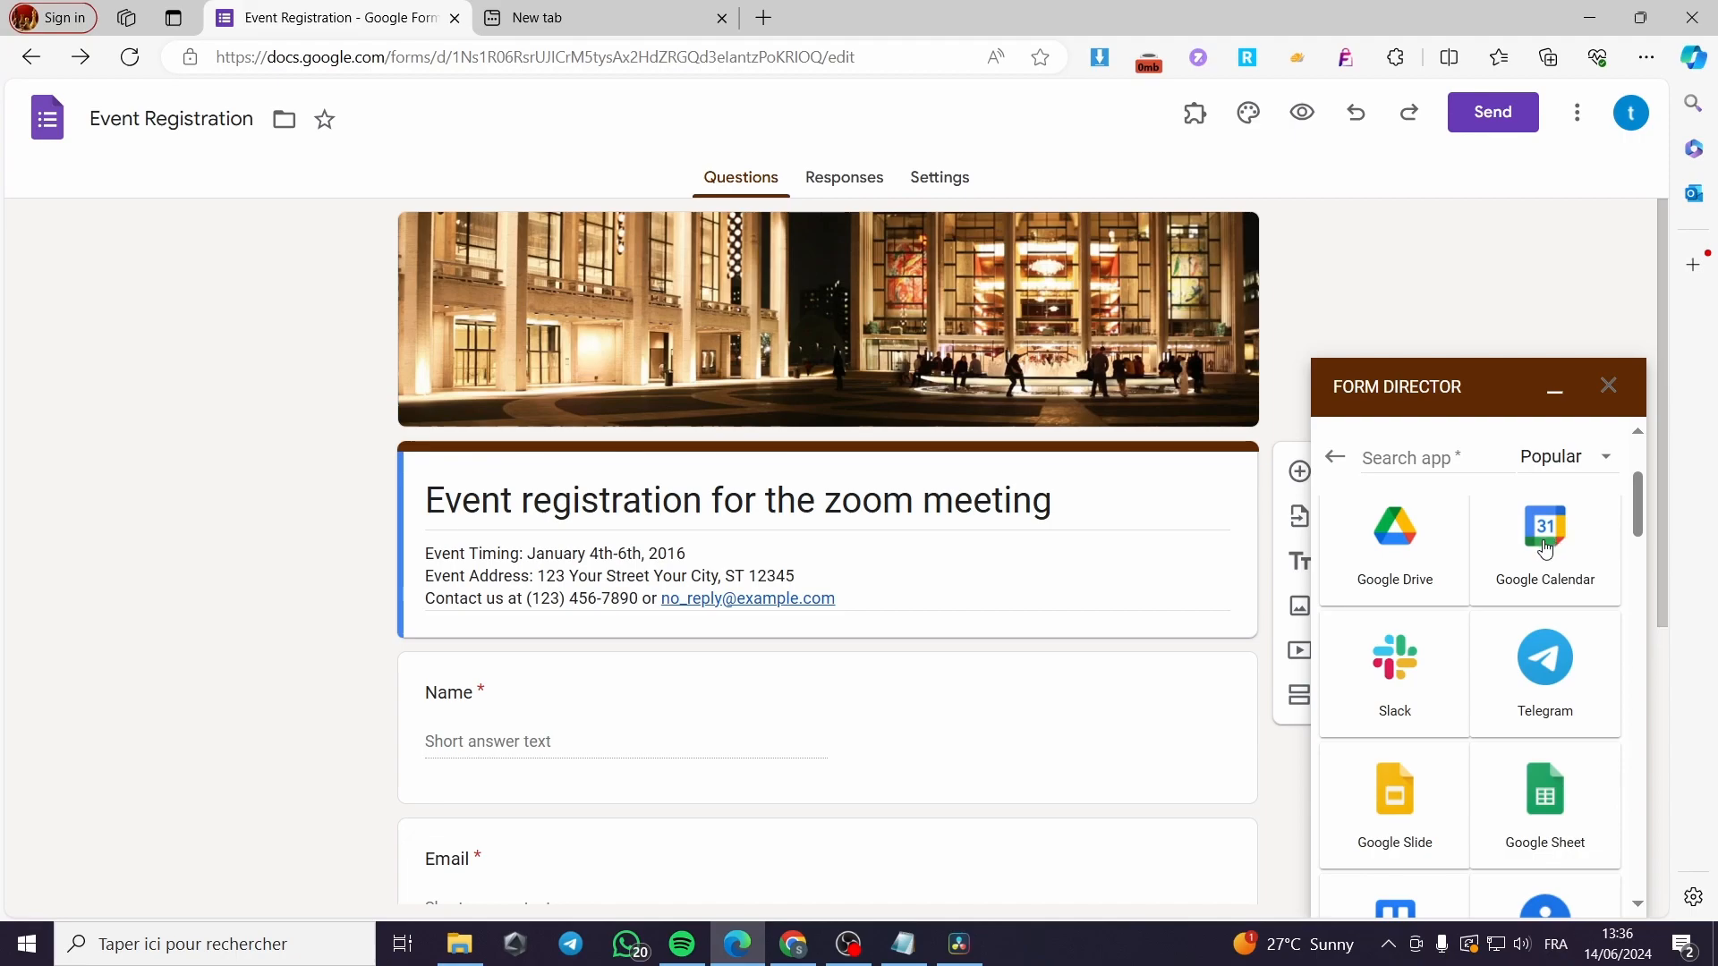
pyautogui.click(1546, 548)
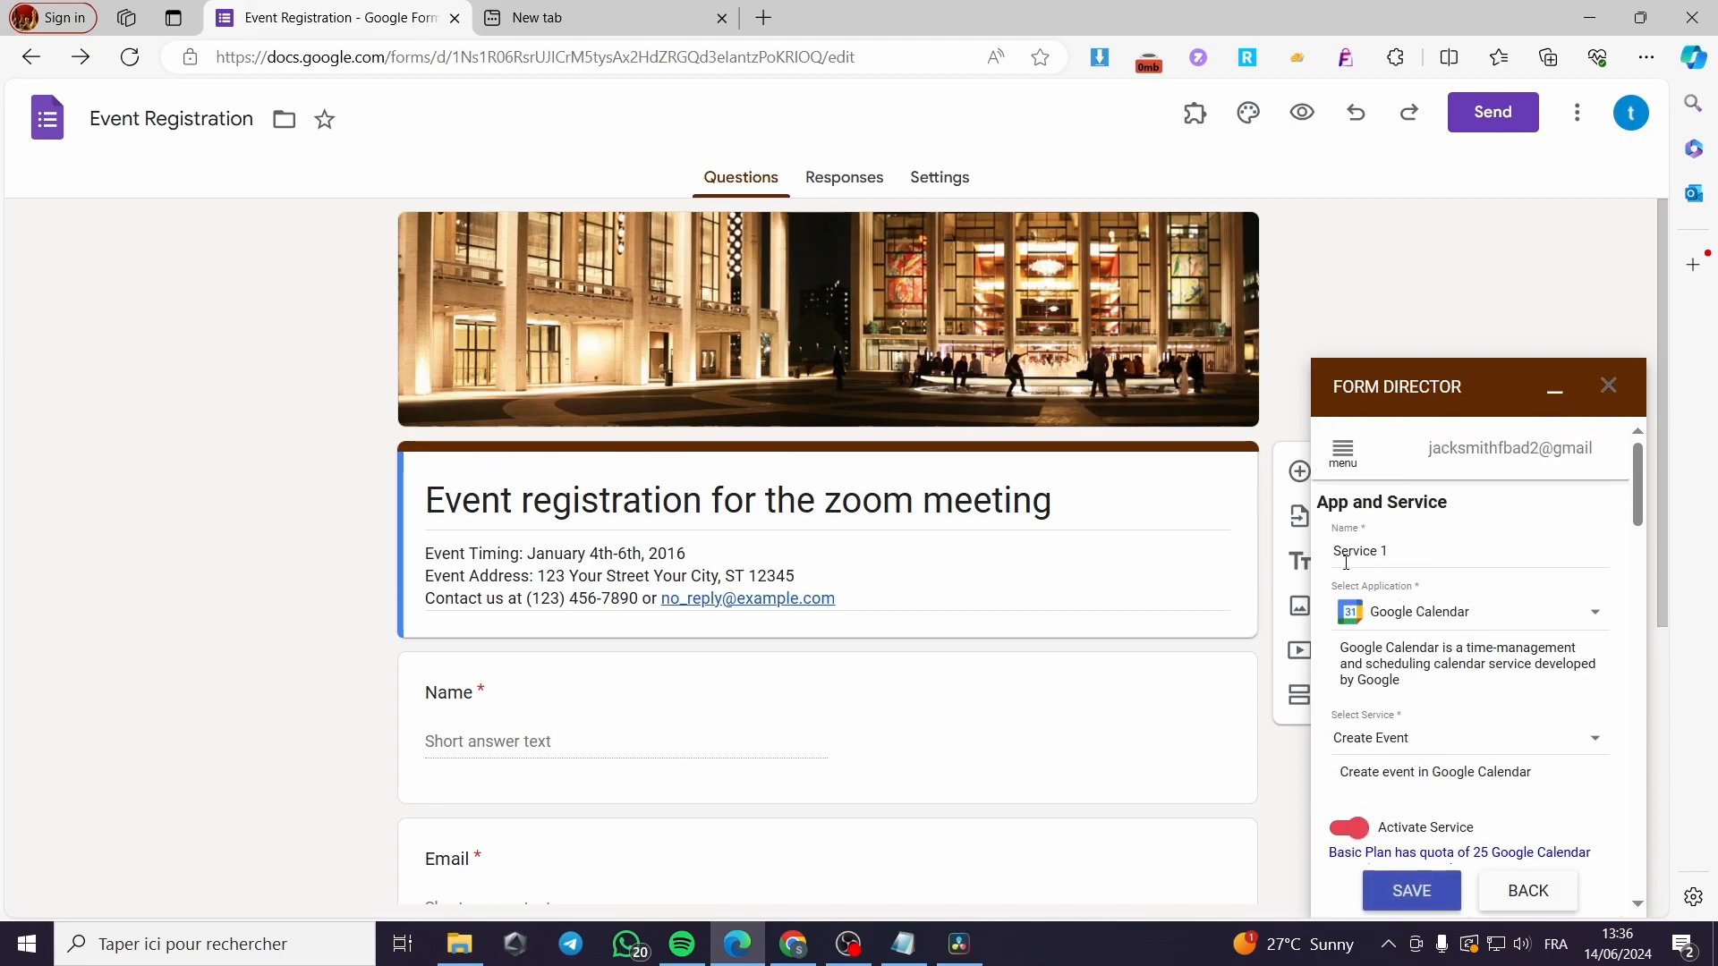
# Name the calendar service Reservations and keep Create Event as its service.
pyautogui.moveTo(1387, 550); pyautogui.dragTo(1304, 562)
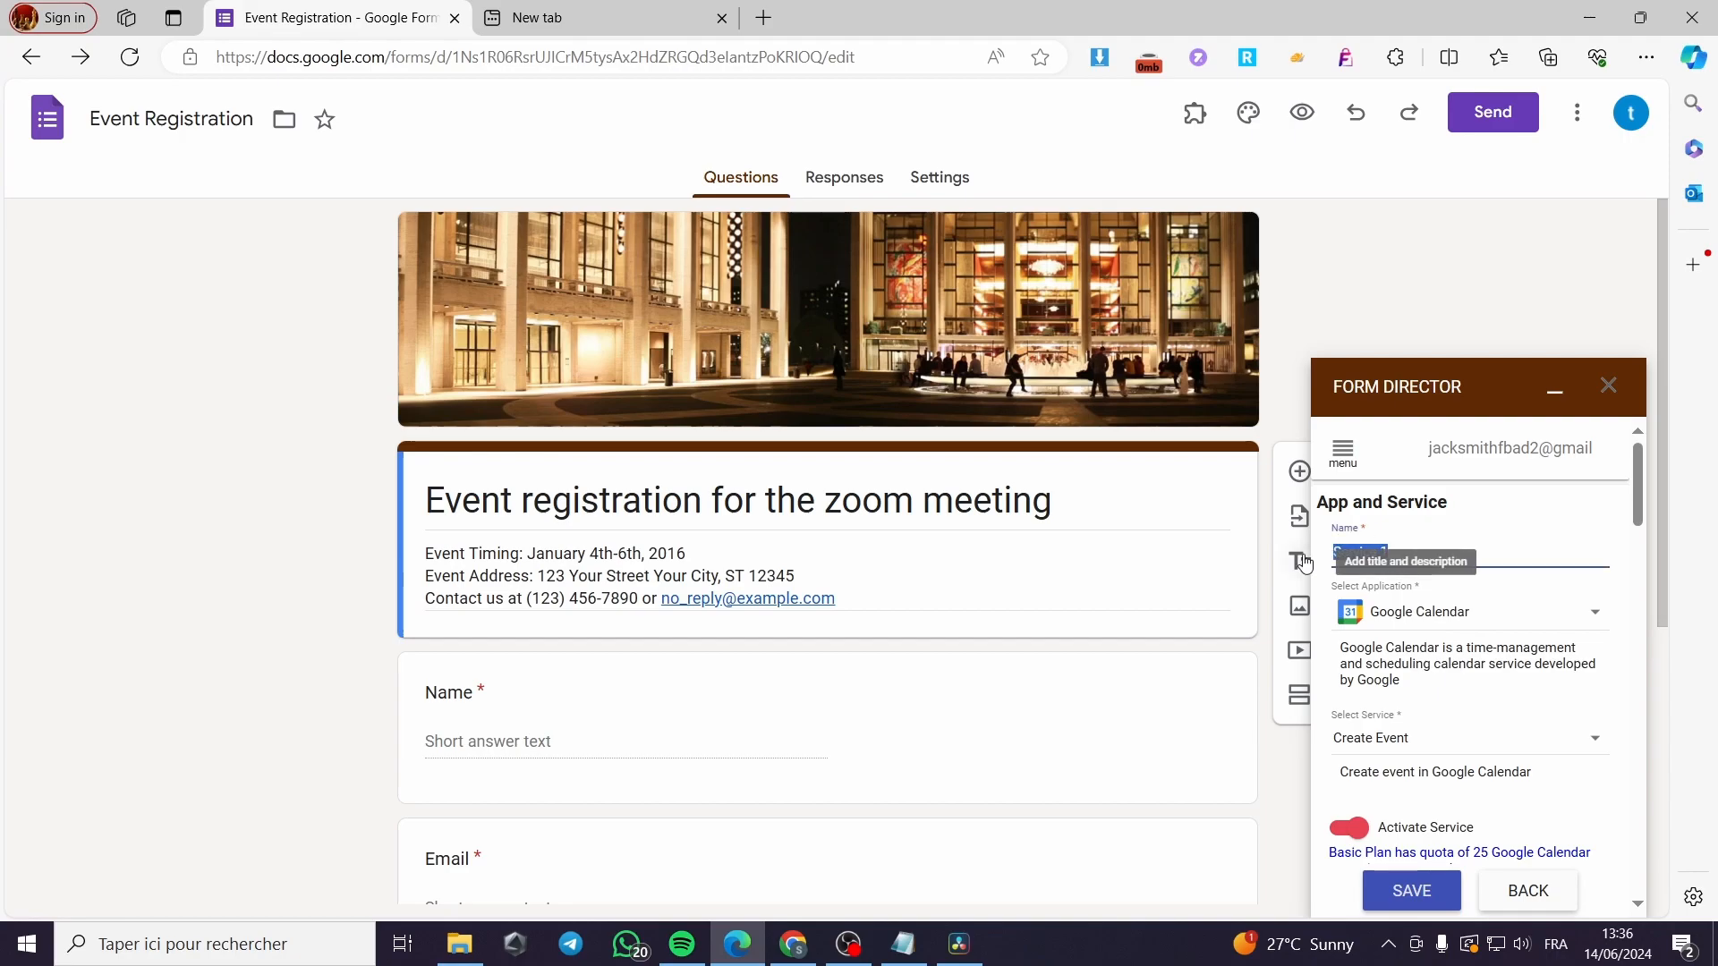
pyautogui.write('RE')
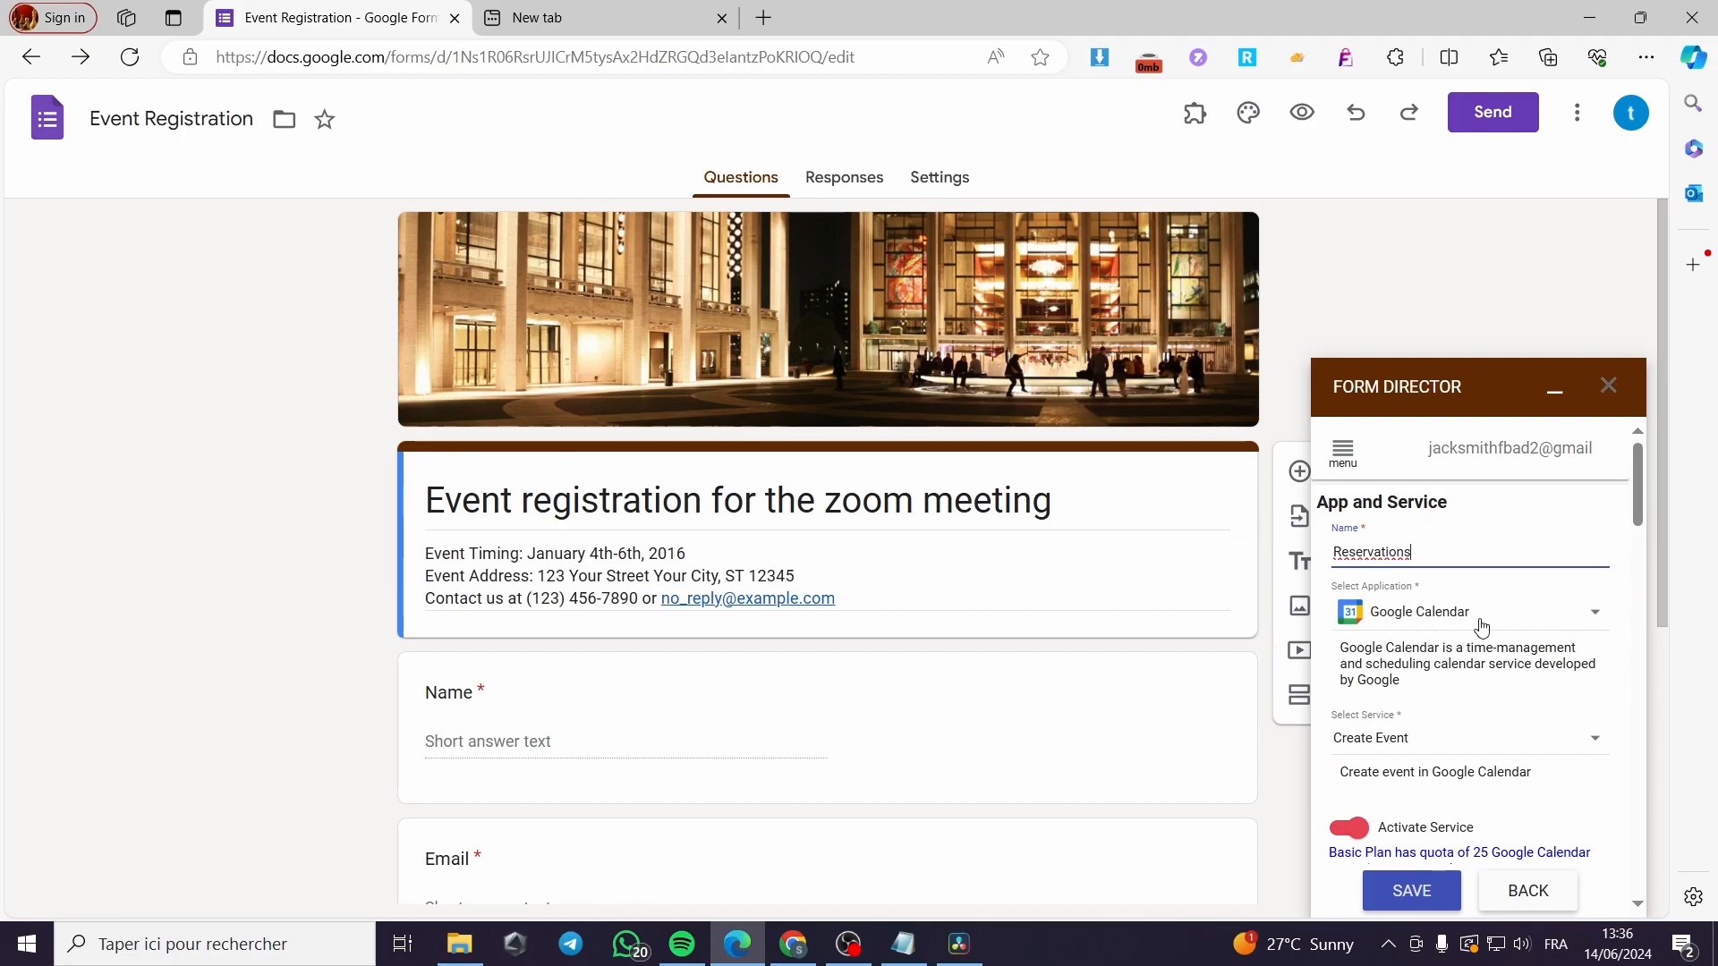
pyautogui.scroll(-2, 1375, 642)
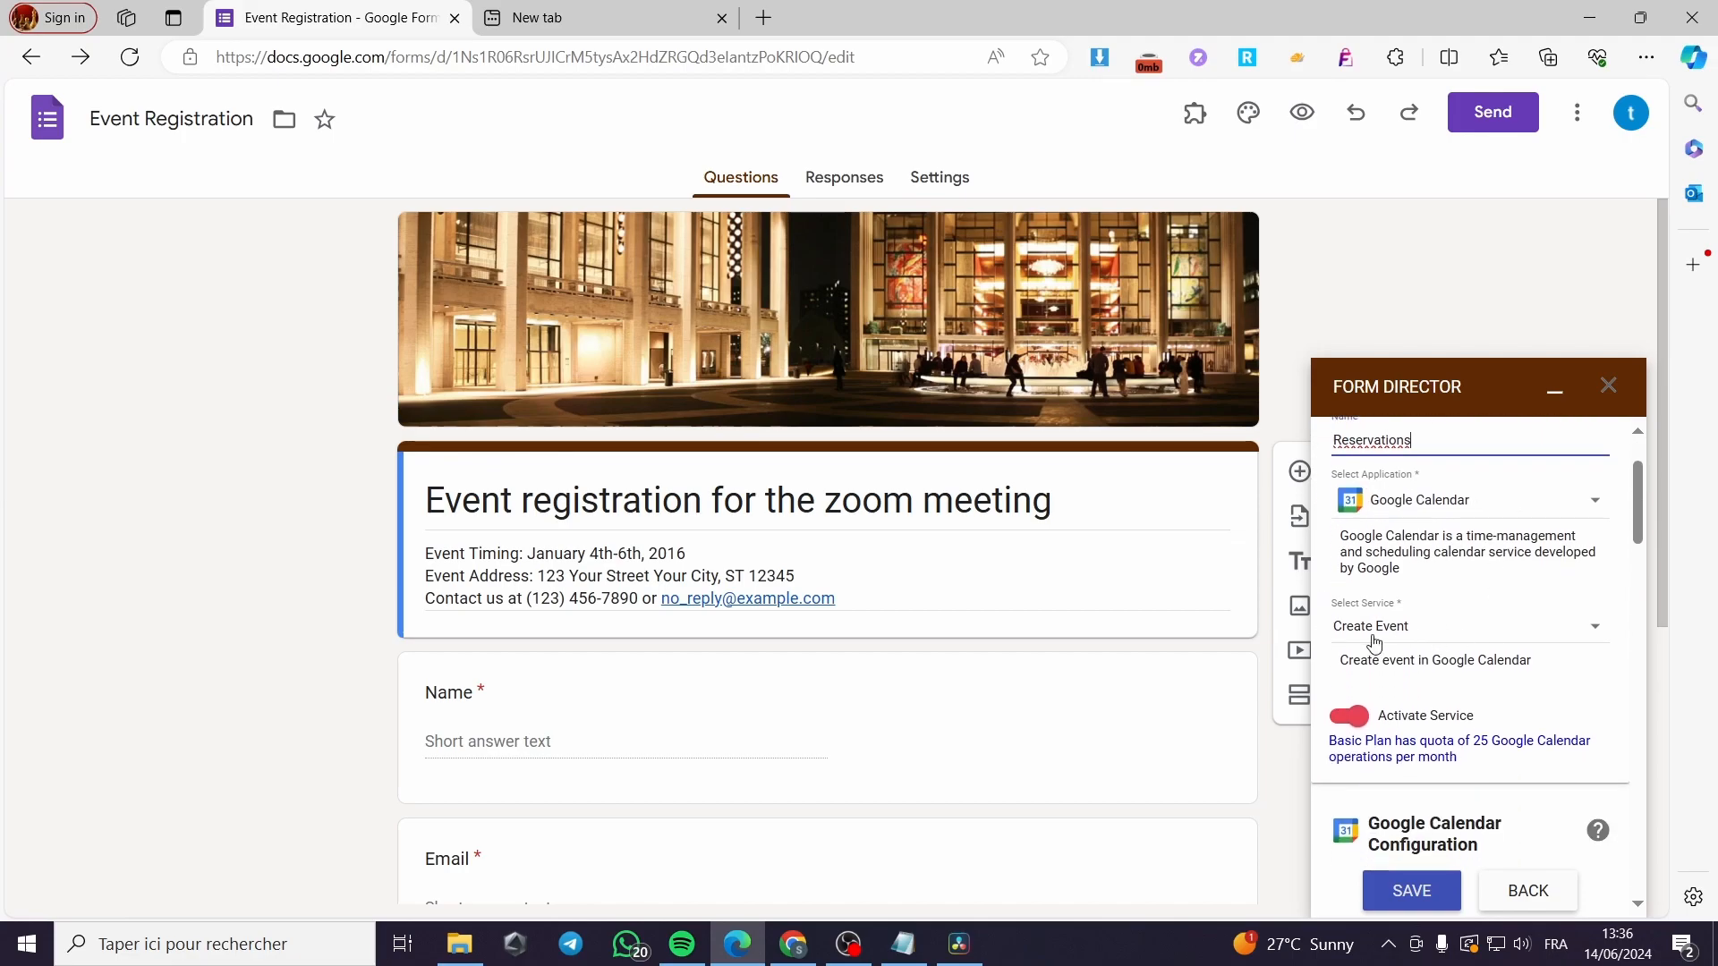
pyautogui.click(1445, 631)
pyautogui.click(1432, 637)
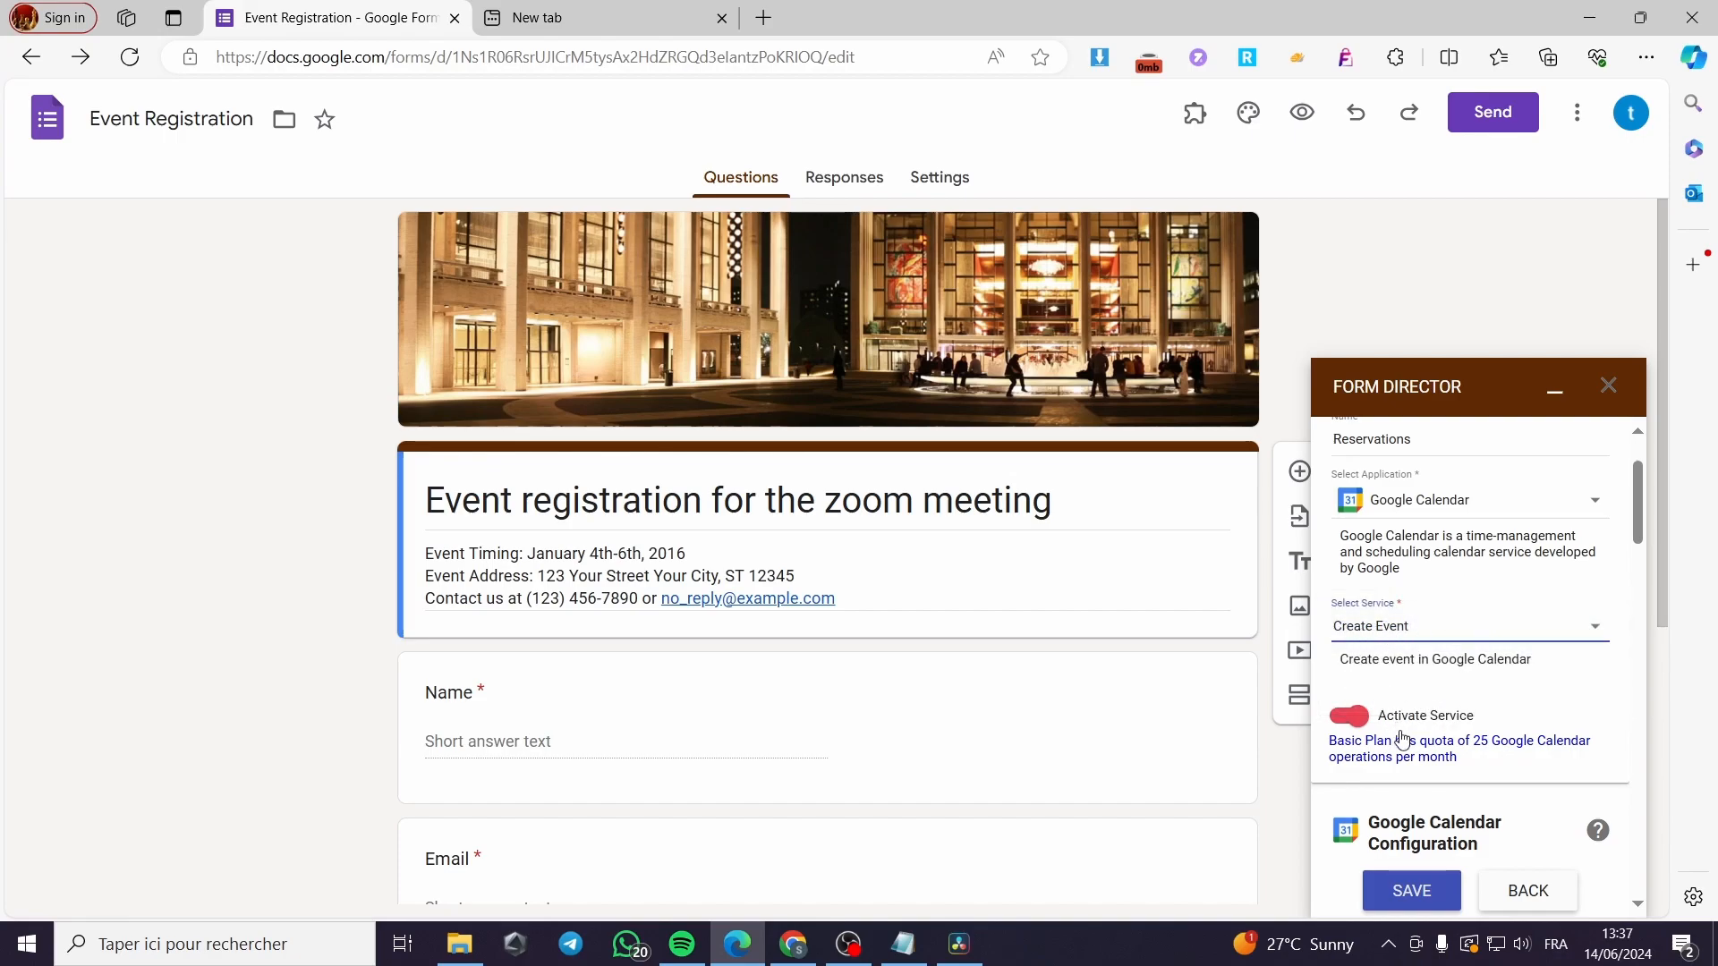
pyautogui.scroll(-1, 1402, 741)
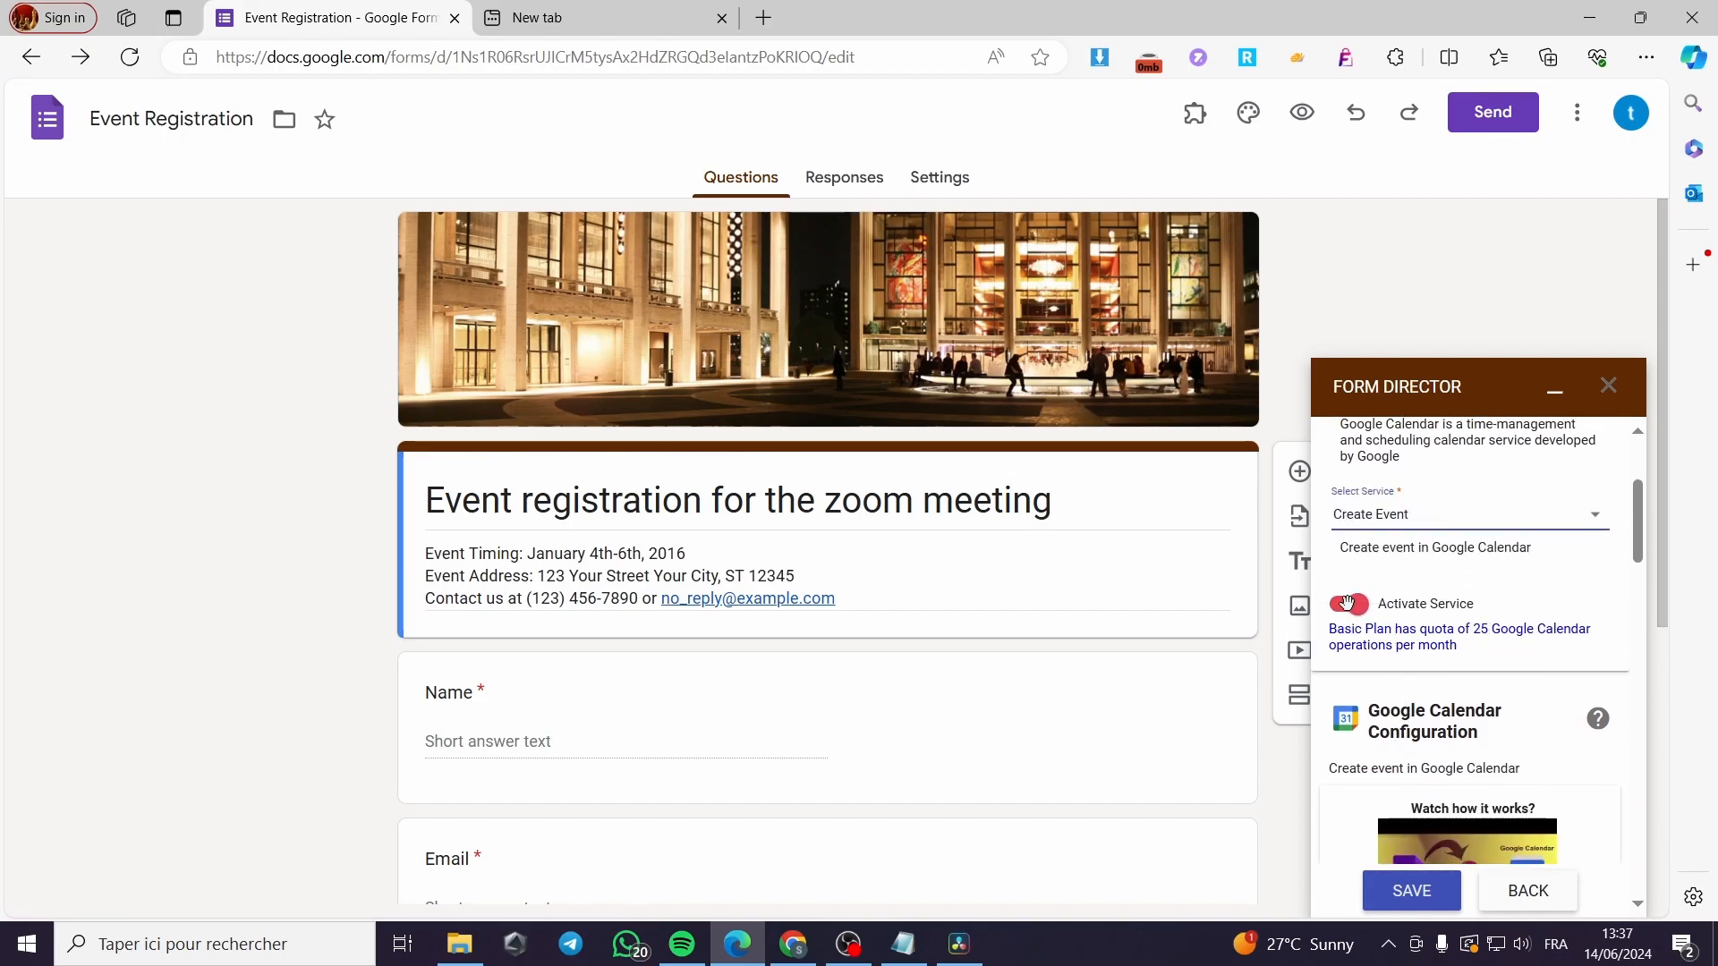
pyautogui.scroll(-2, 1454, 627)
pyautogui.scroll(-1, 1436, 609)
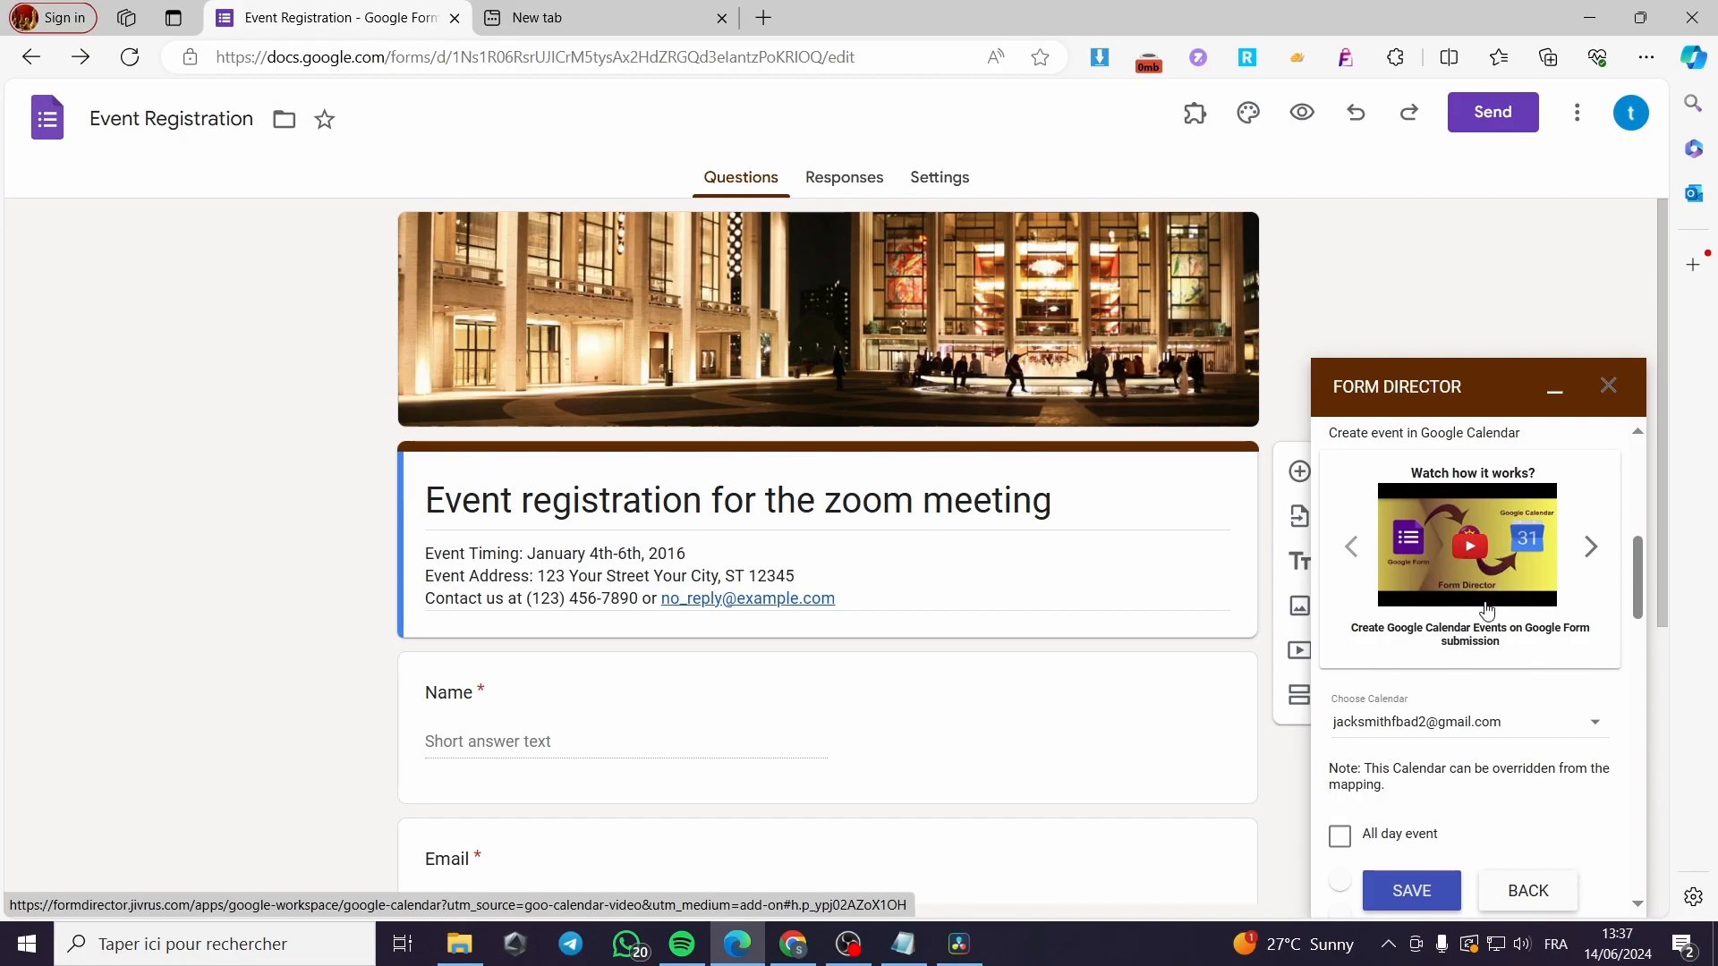
pyautogui.scroll(-1, 1483, 610)
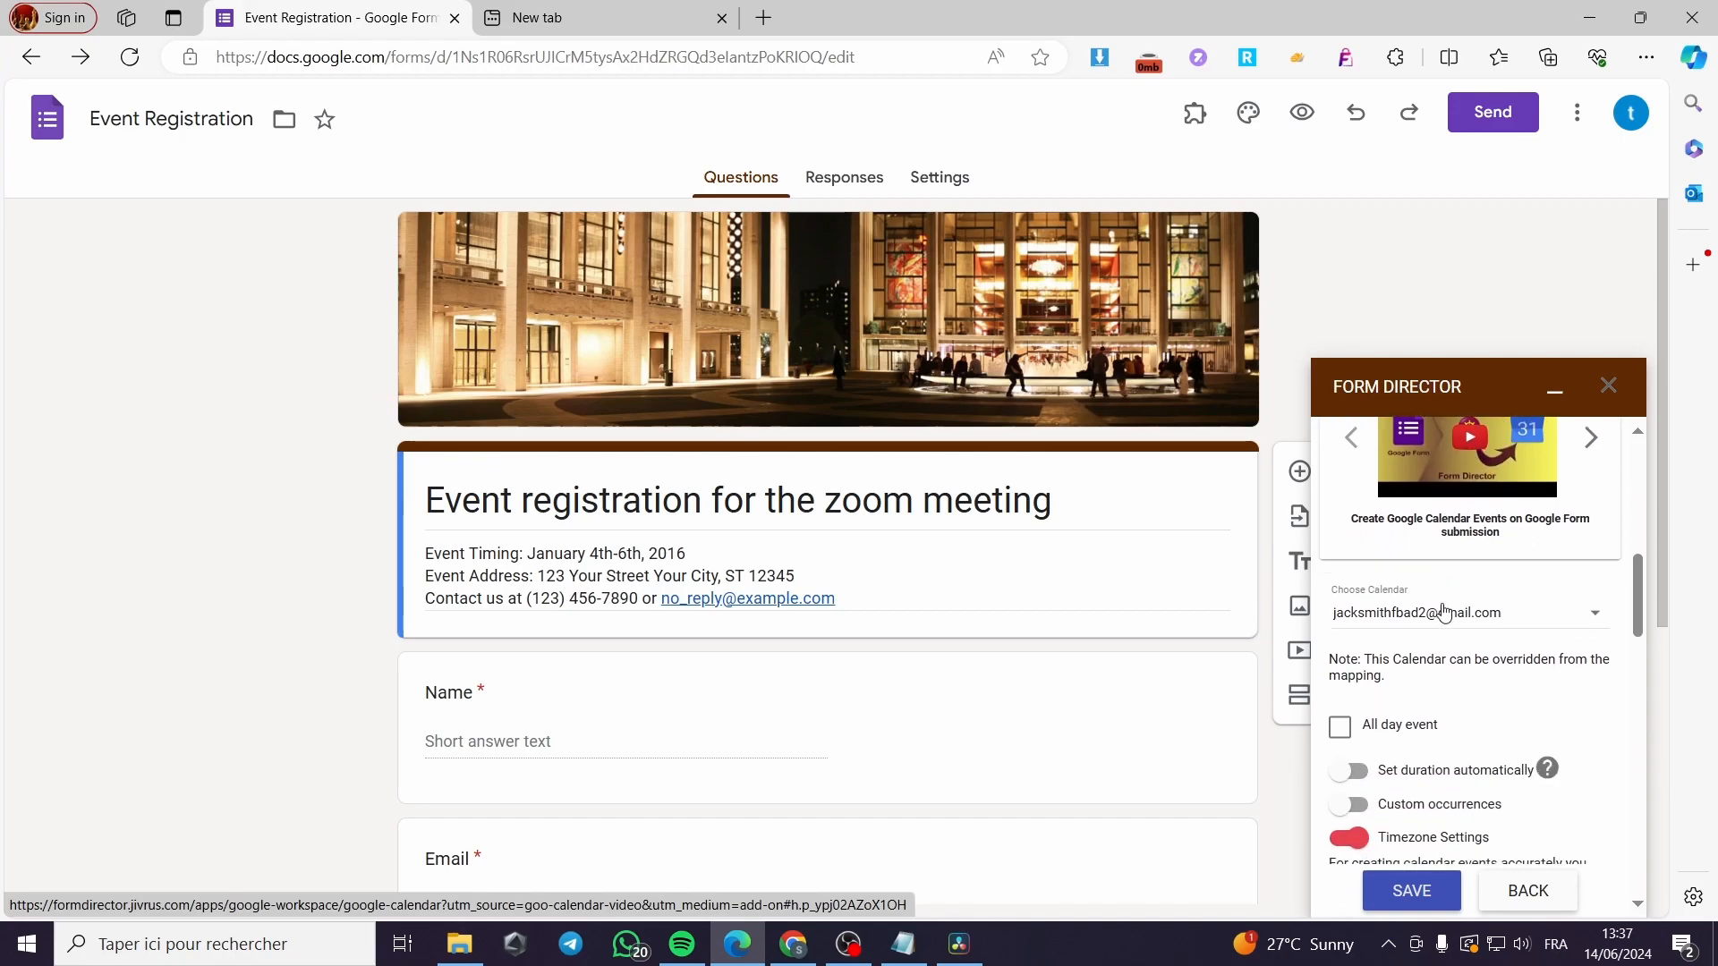
pyautogui.click(1530, 616)
pyautogui.click(1449, 616)
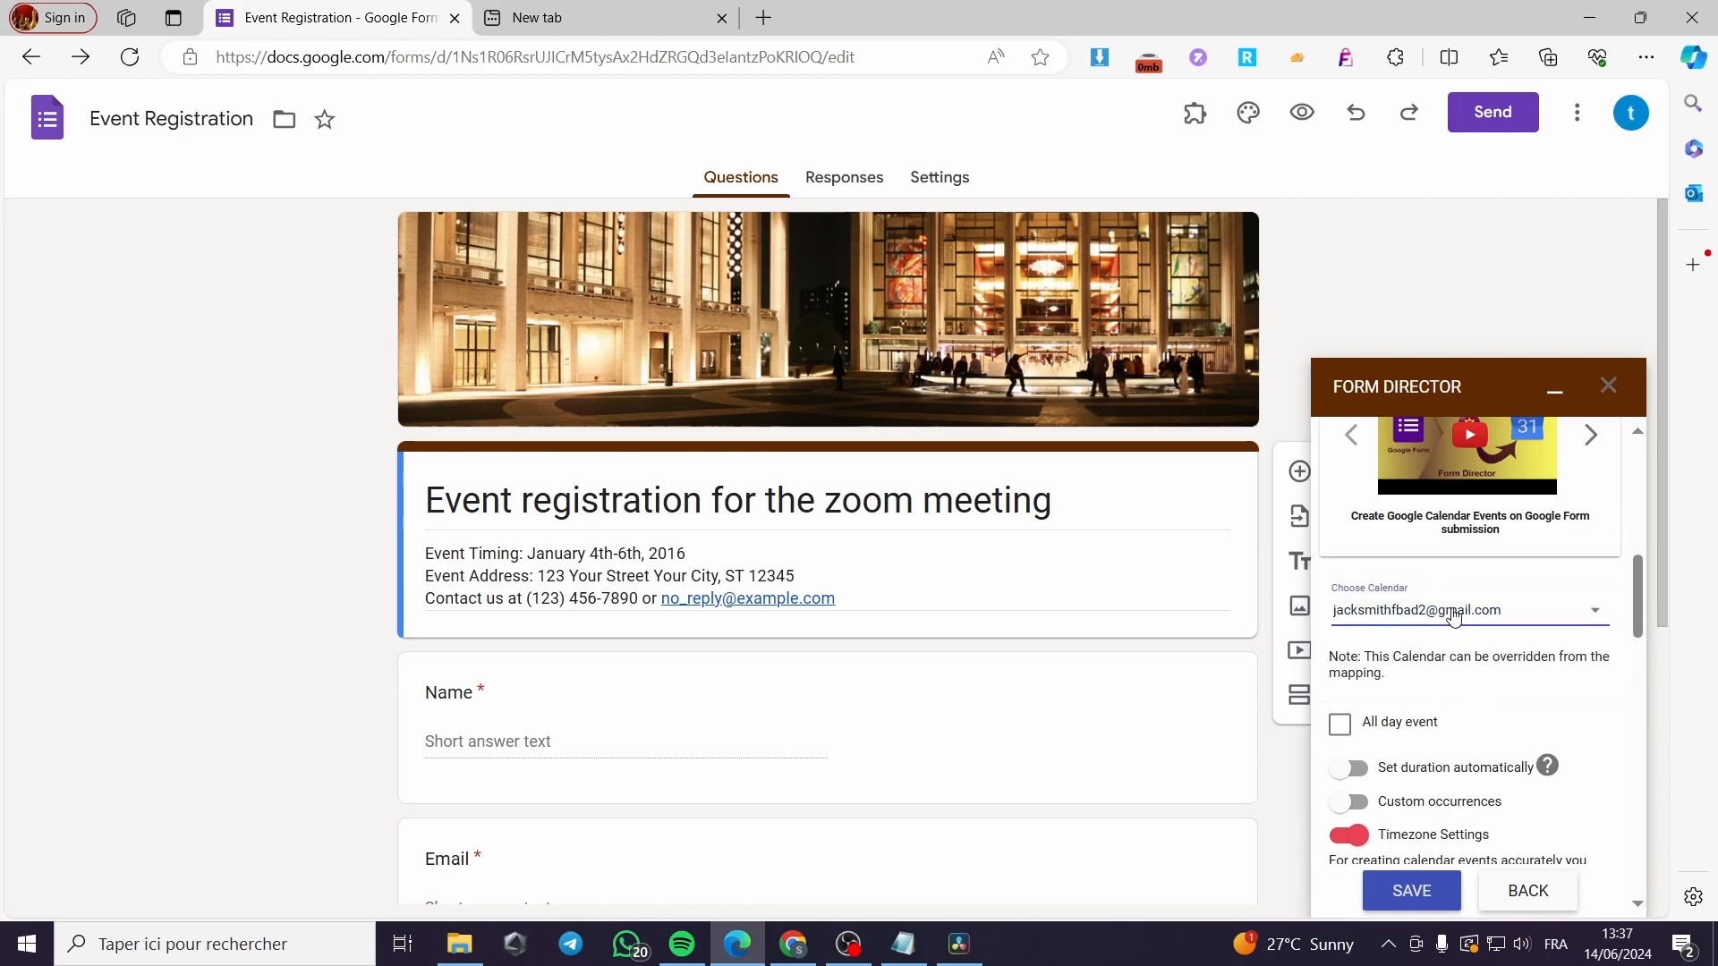
pyautogui.scroll(-2, 1394, 545)
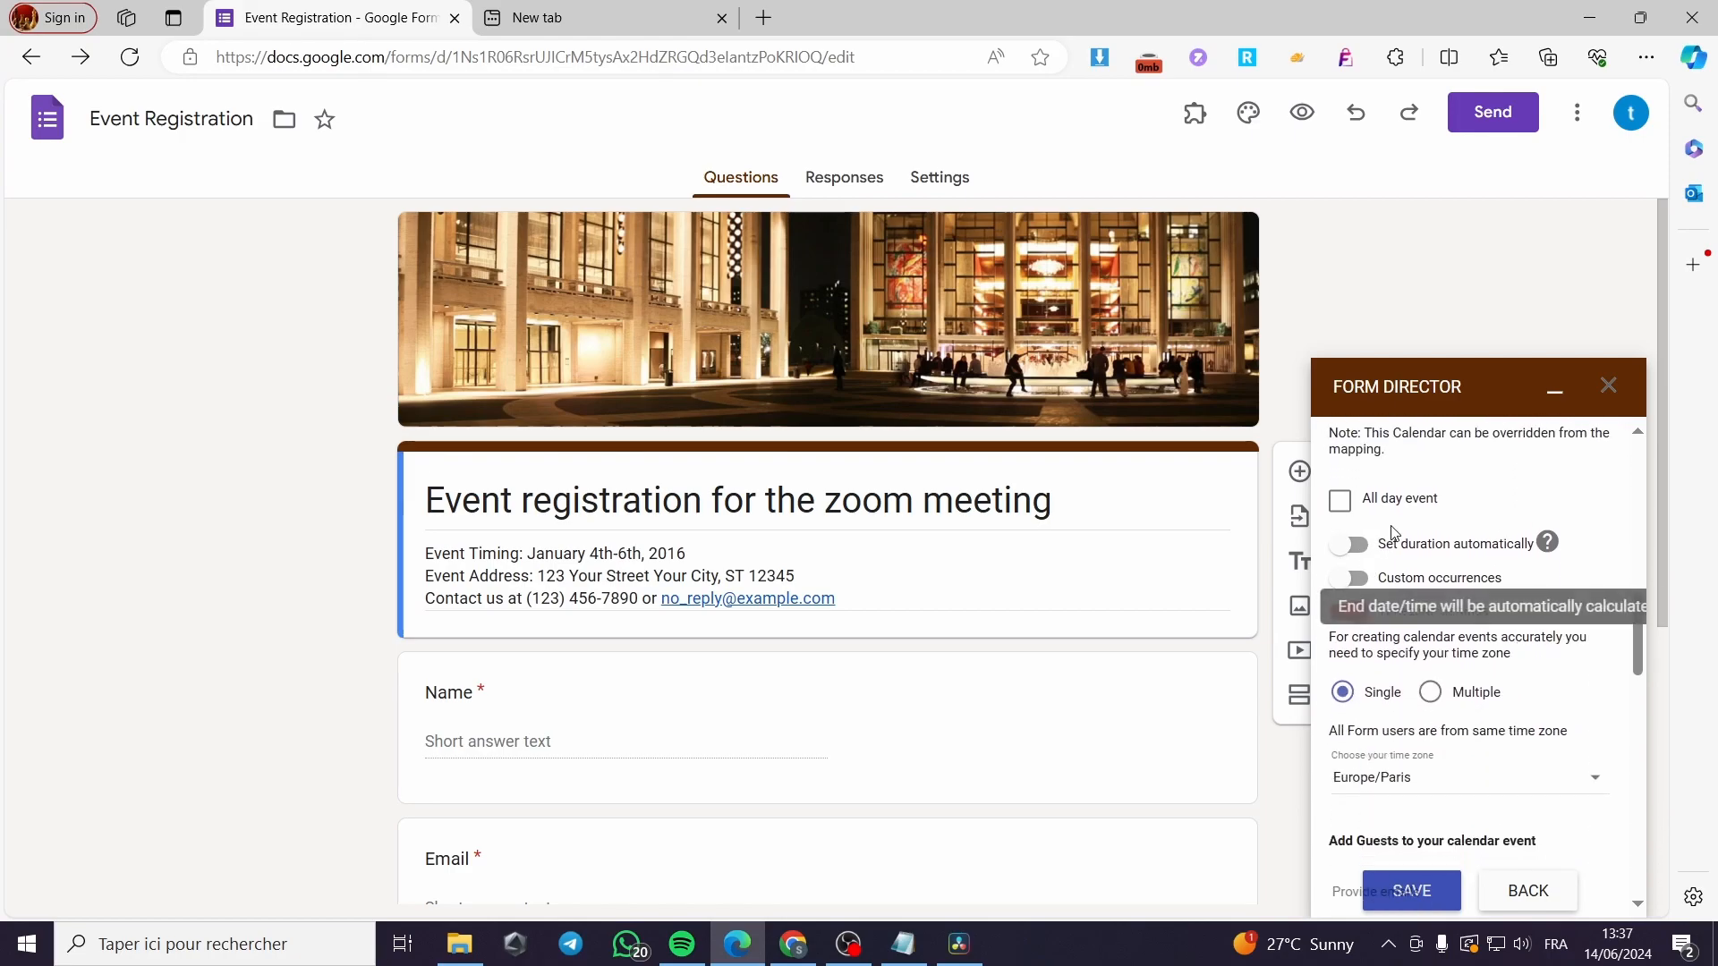
pyautogui.scroll(1, 1392, 533)
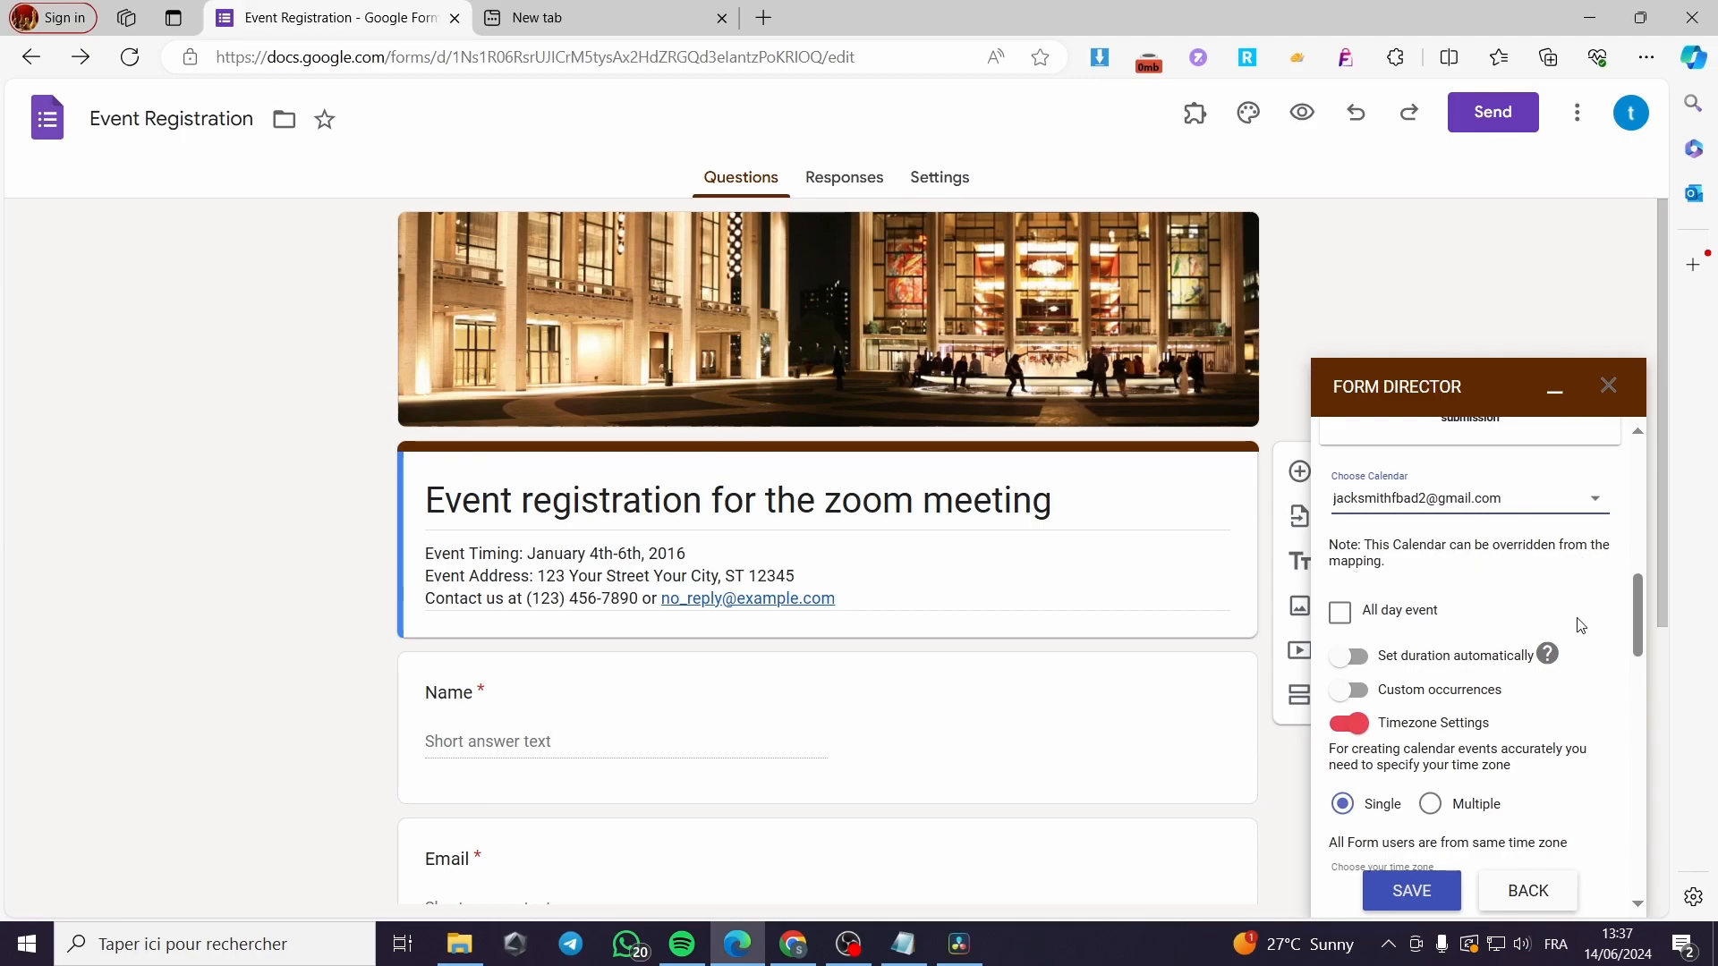
pyautogui.scroll(-1, 1515, 609)
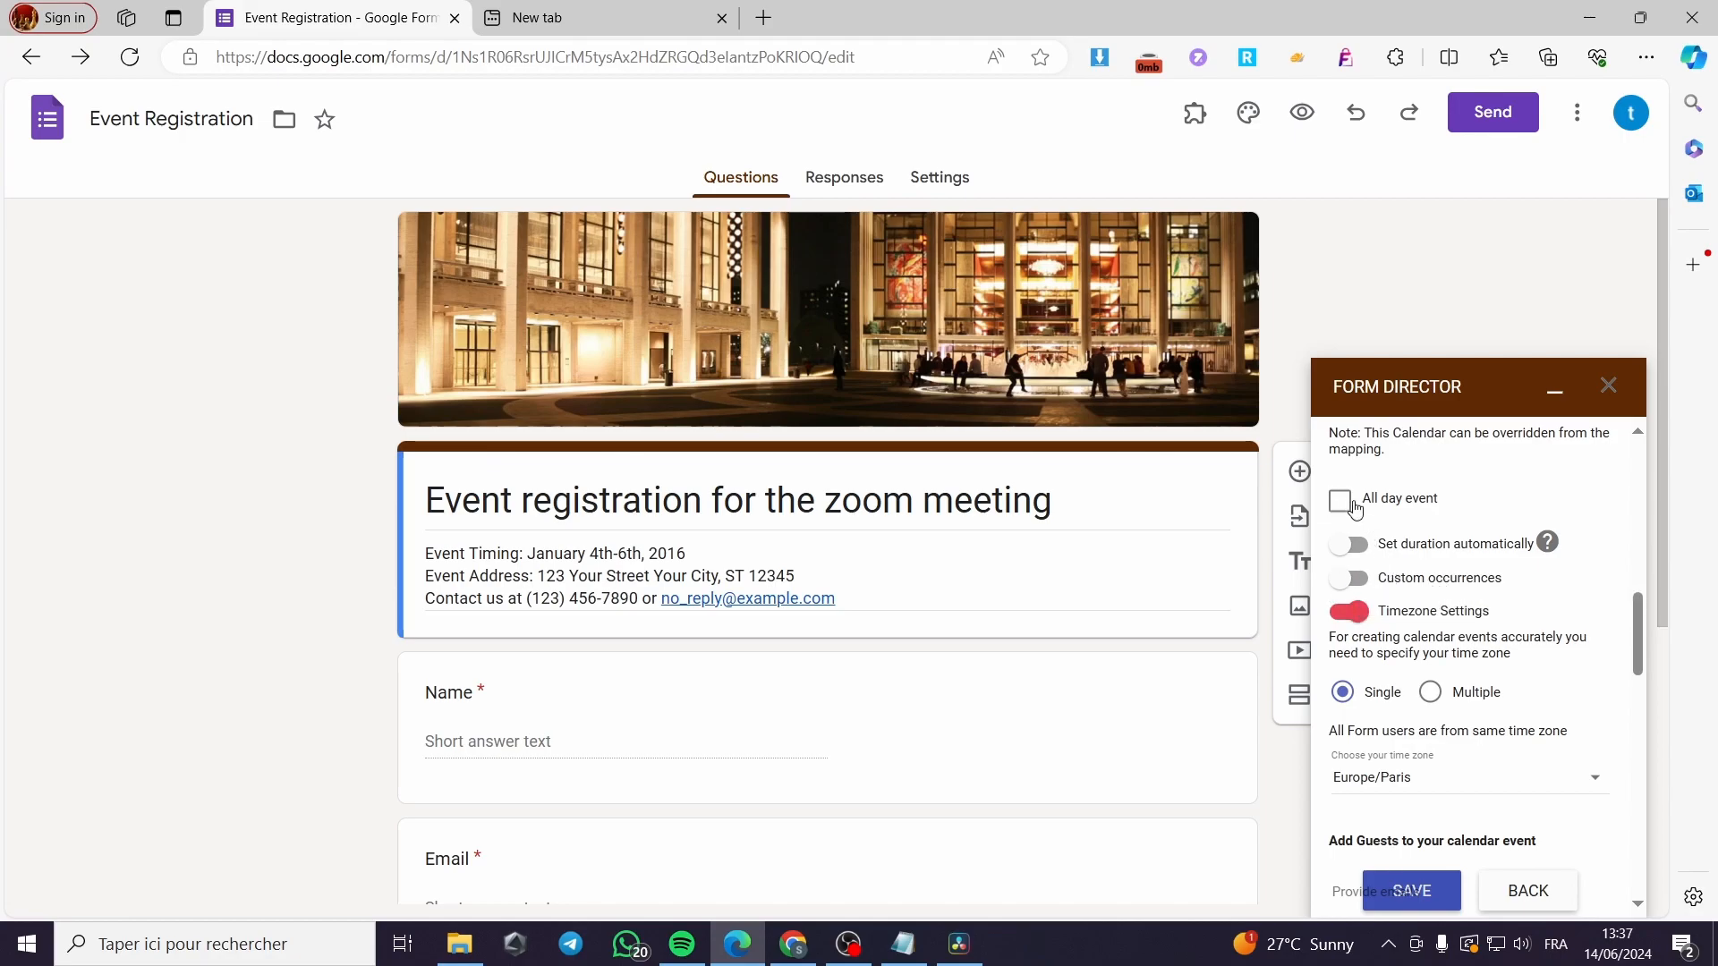
pyautogui.click(1342, 506)
pyautogui.click(1340, 506)
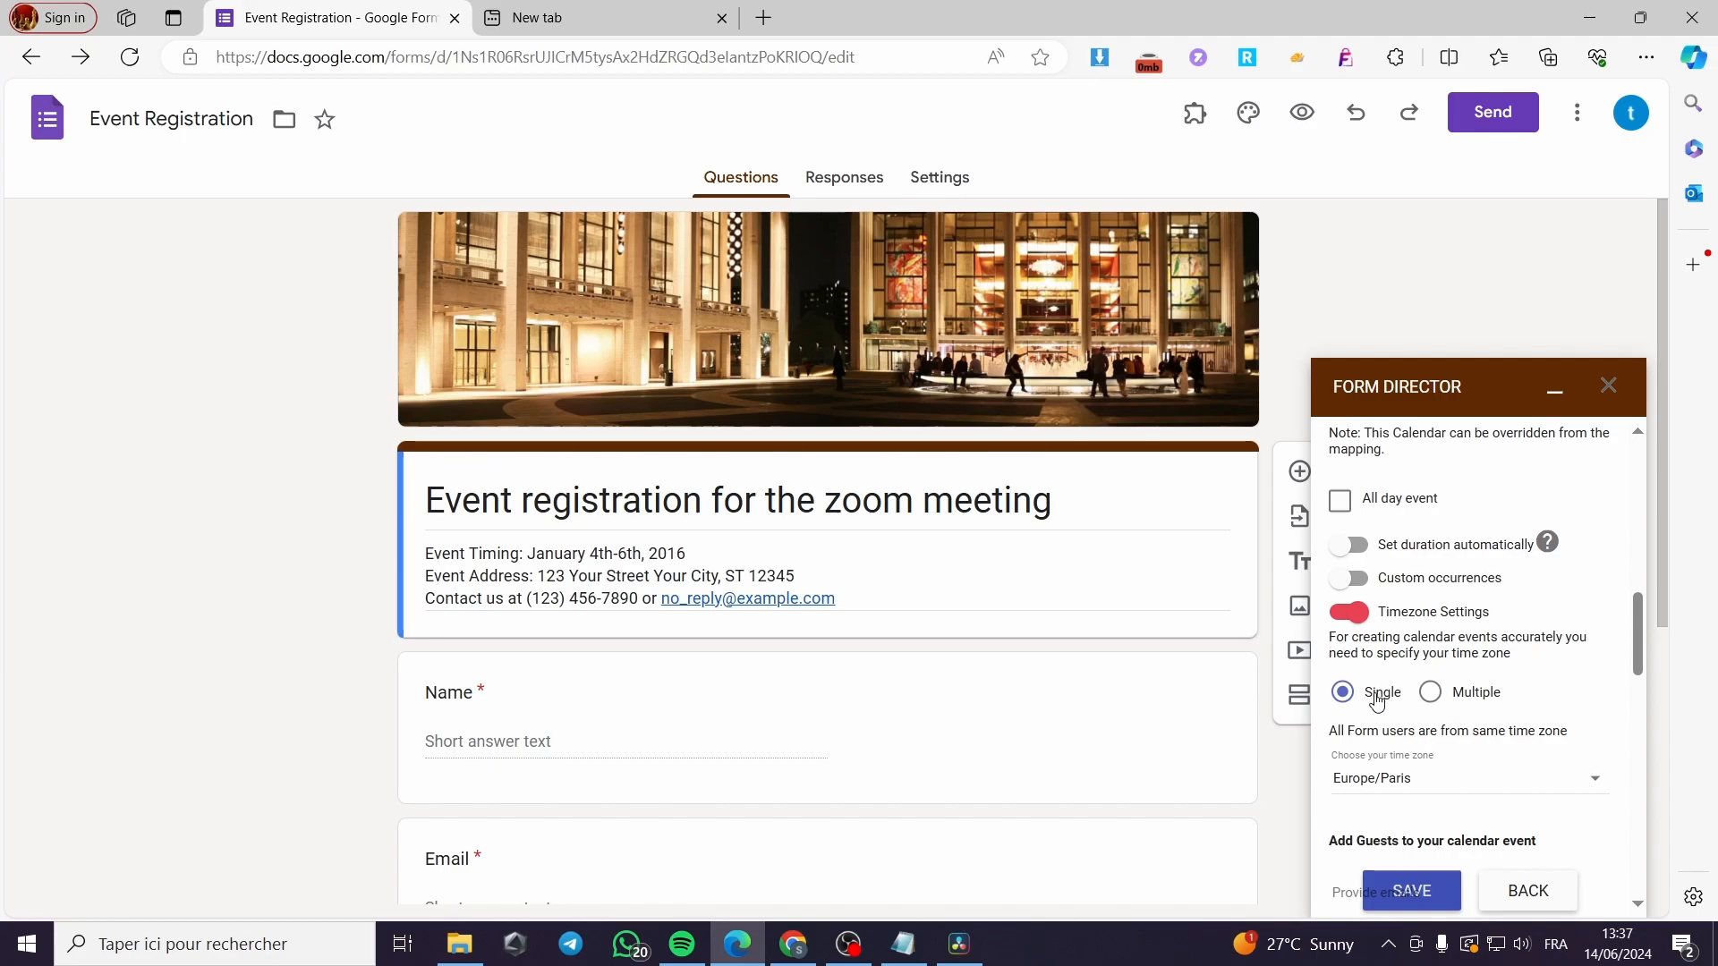
pyautogui.click(1436, 697)
pyautogui.click(1342, 695)
pyautogui.scroll(-1, 1381, 646)
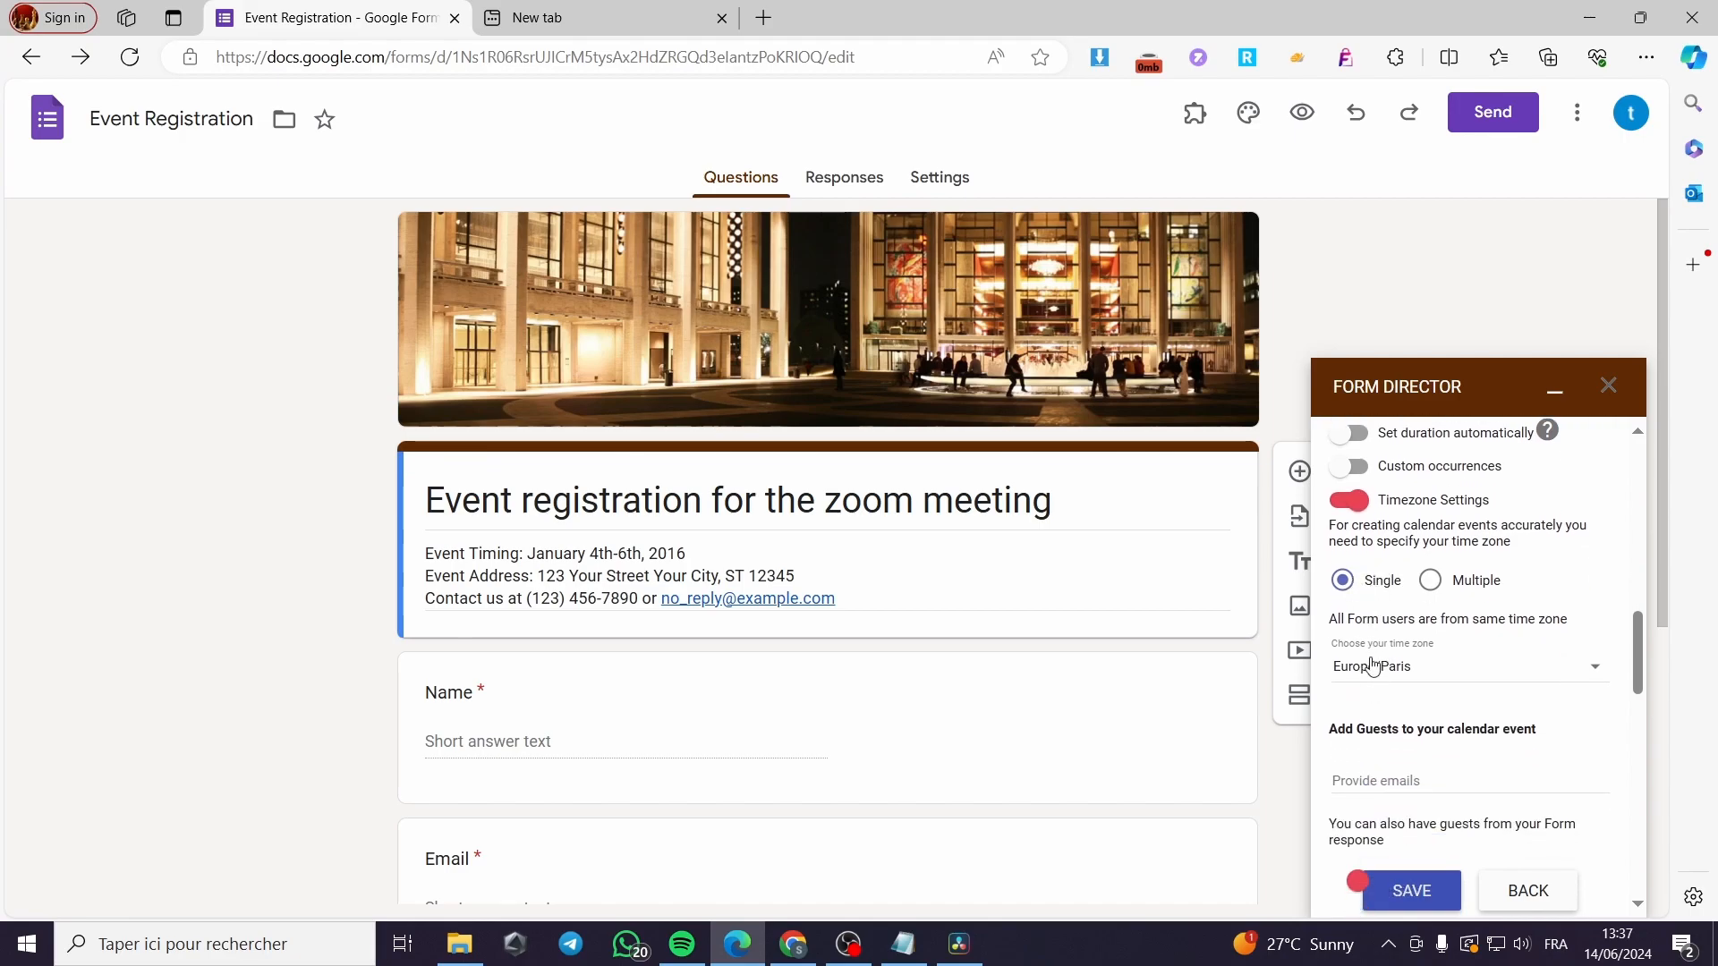
pyautogui.scroll(-1, 1461, 673)
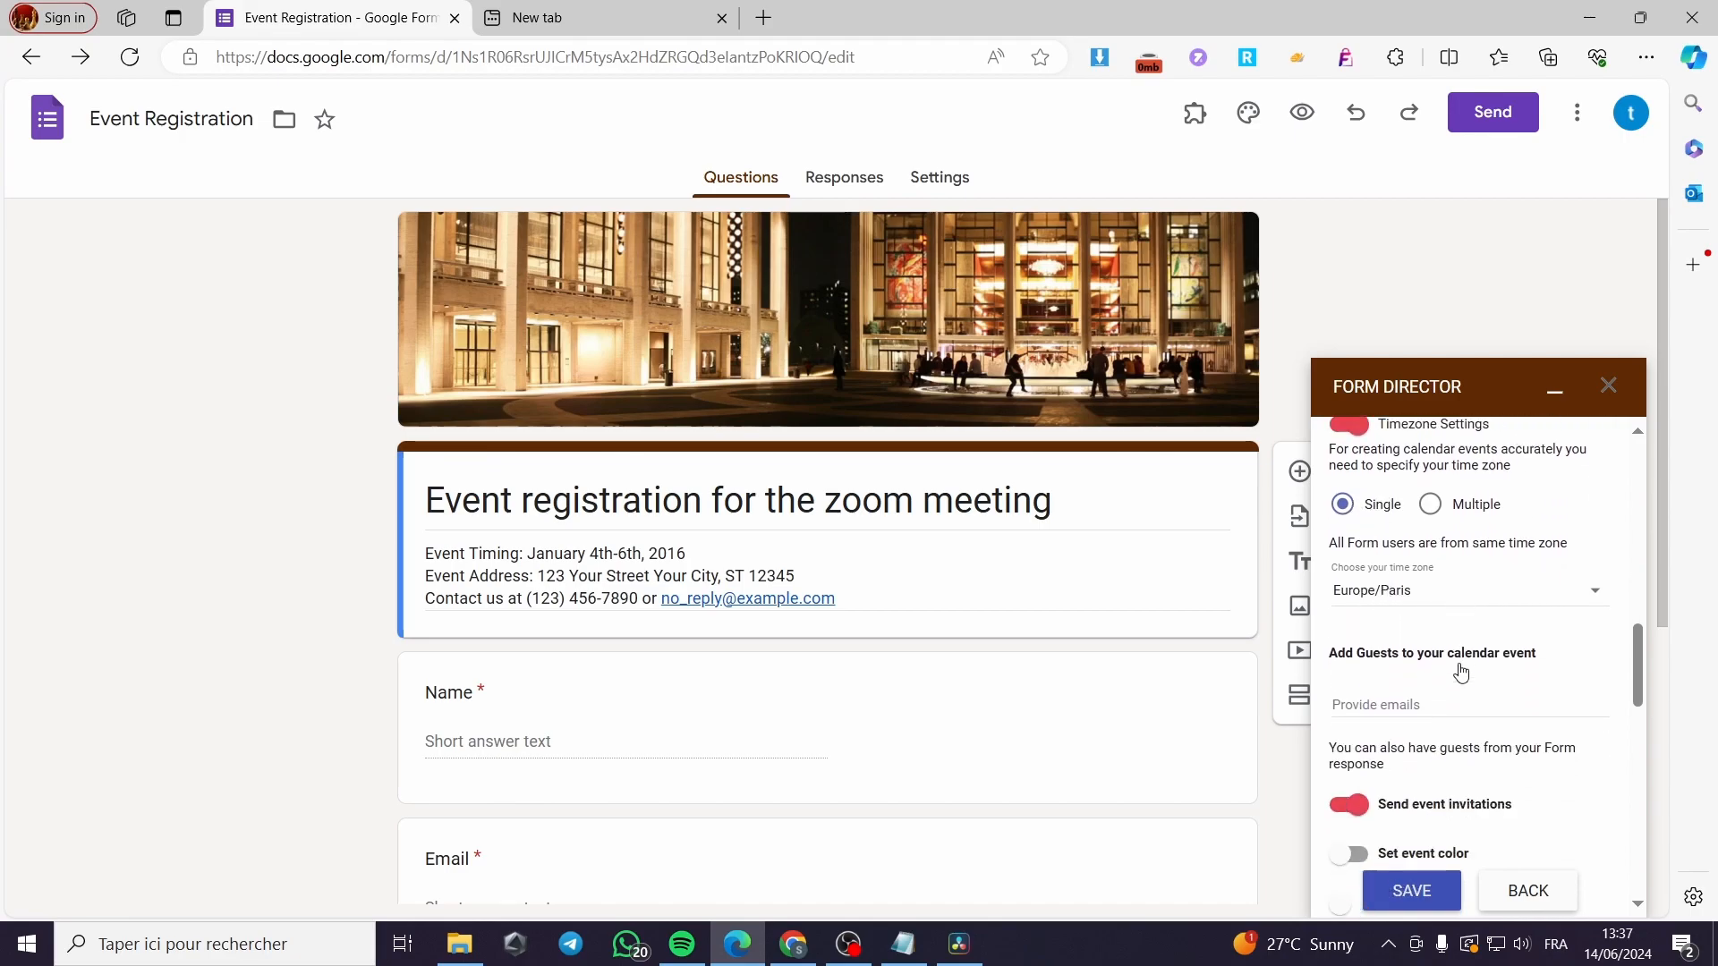
pyautogui.click(1509, 569)
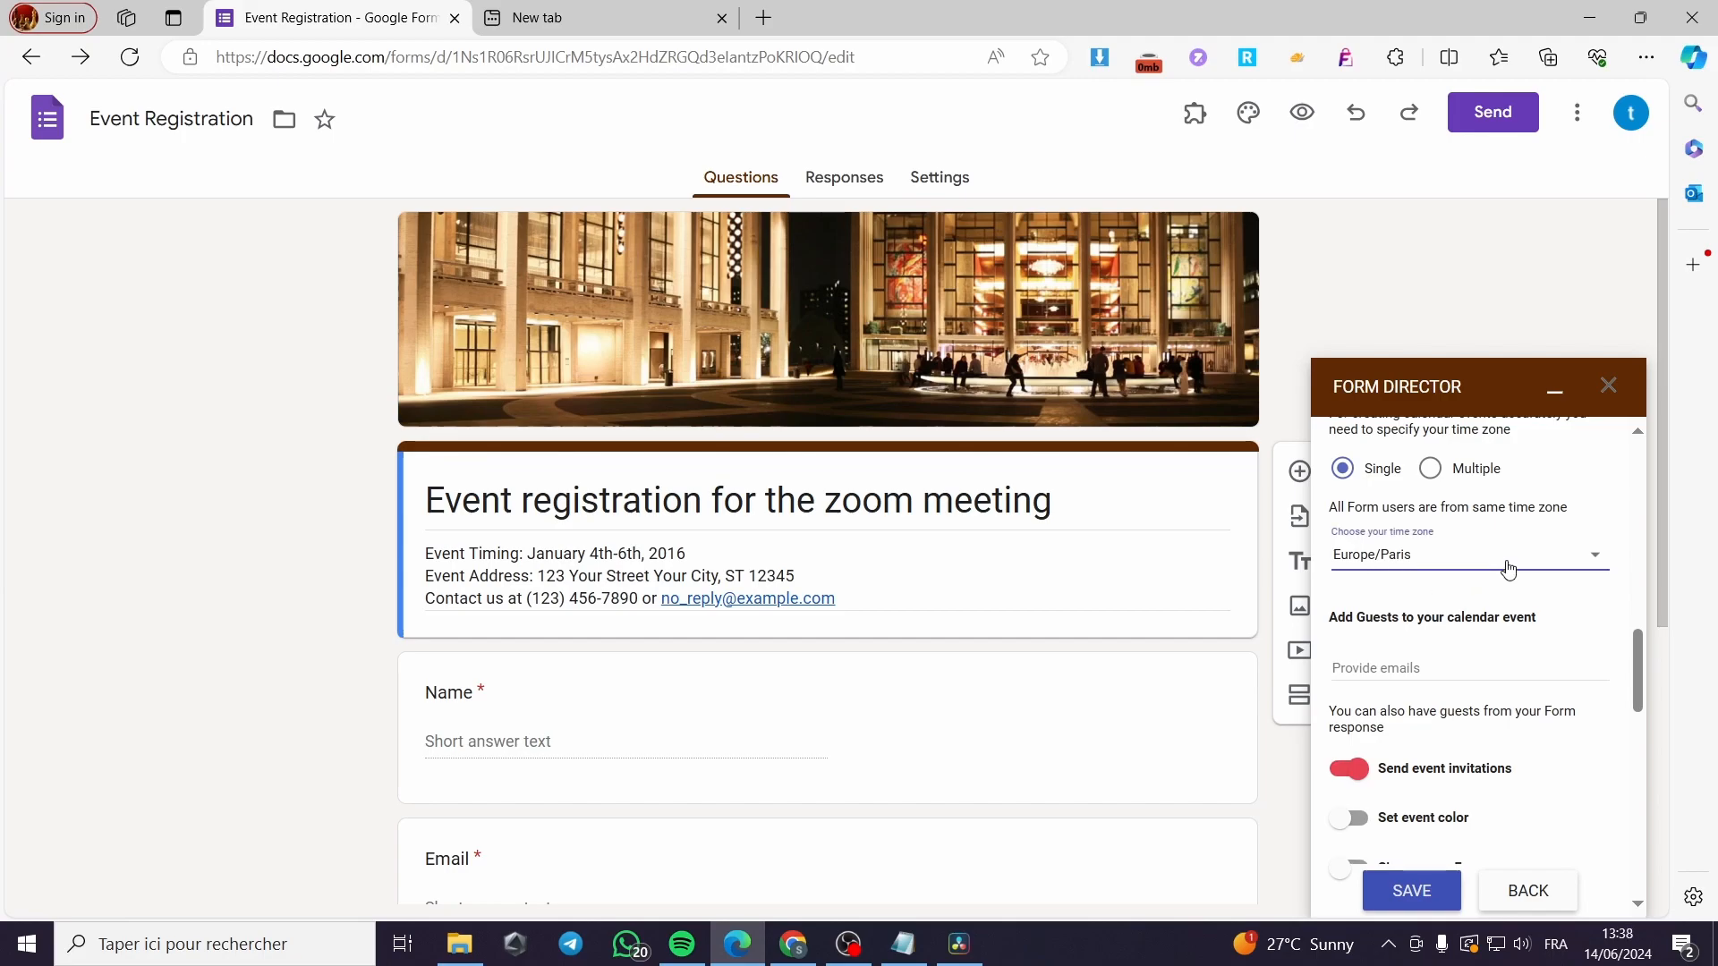
pyautogui.click(1585, 769)
# Fill the Provide emails field with the saved guest e-mail address from autofill.
pyautogui.scroll(-1, 1524, 636)
pyautogui.click(1396, 556)
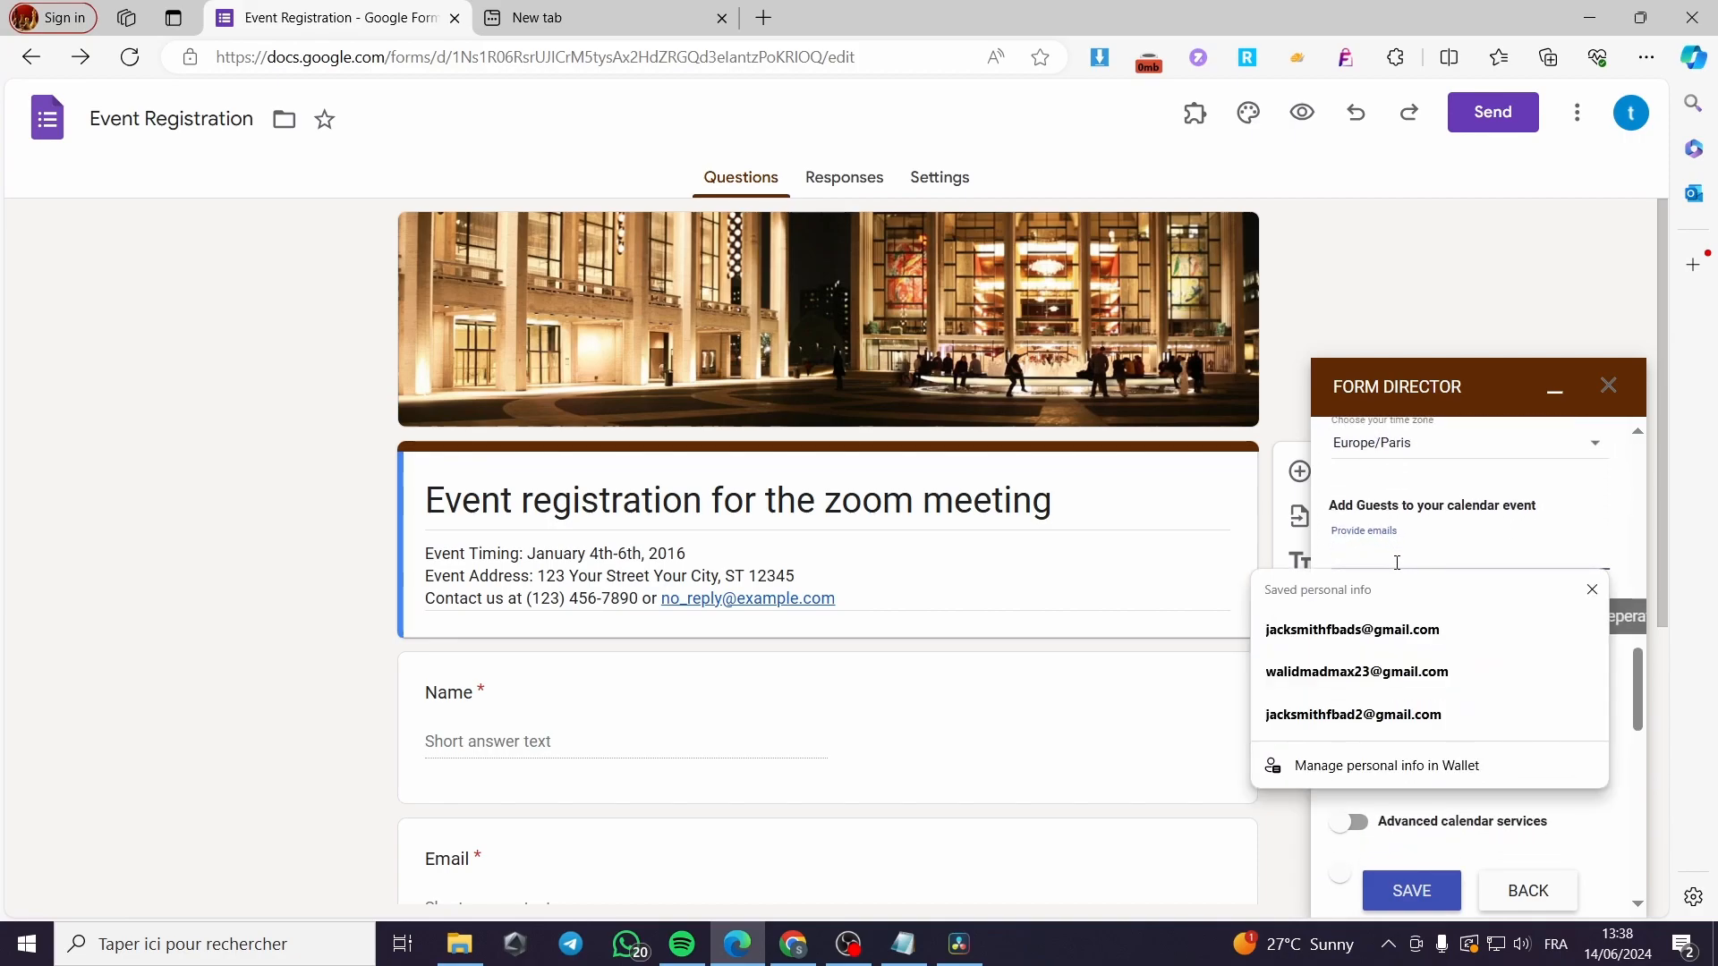
pyautogui.click(1435, 633)
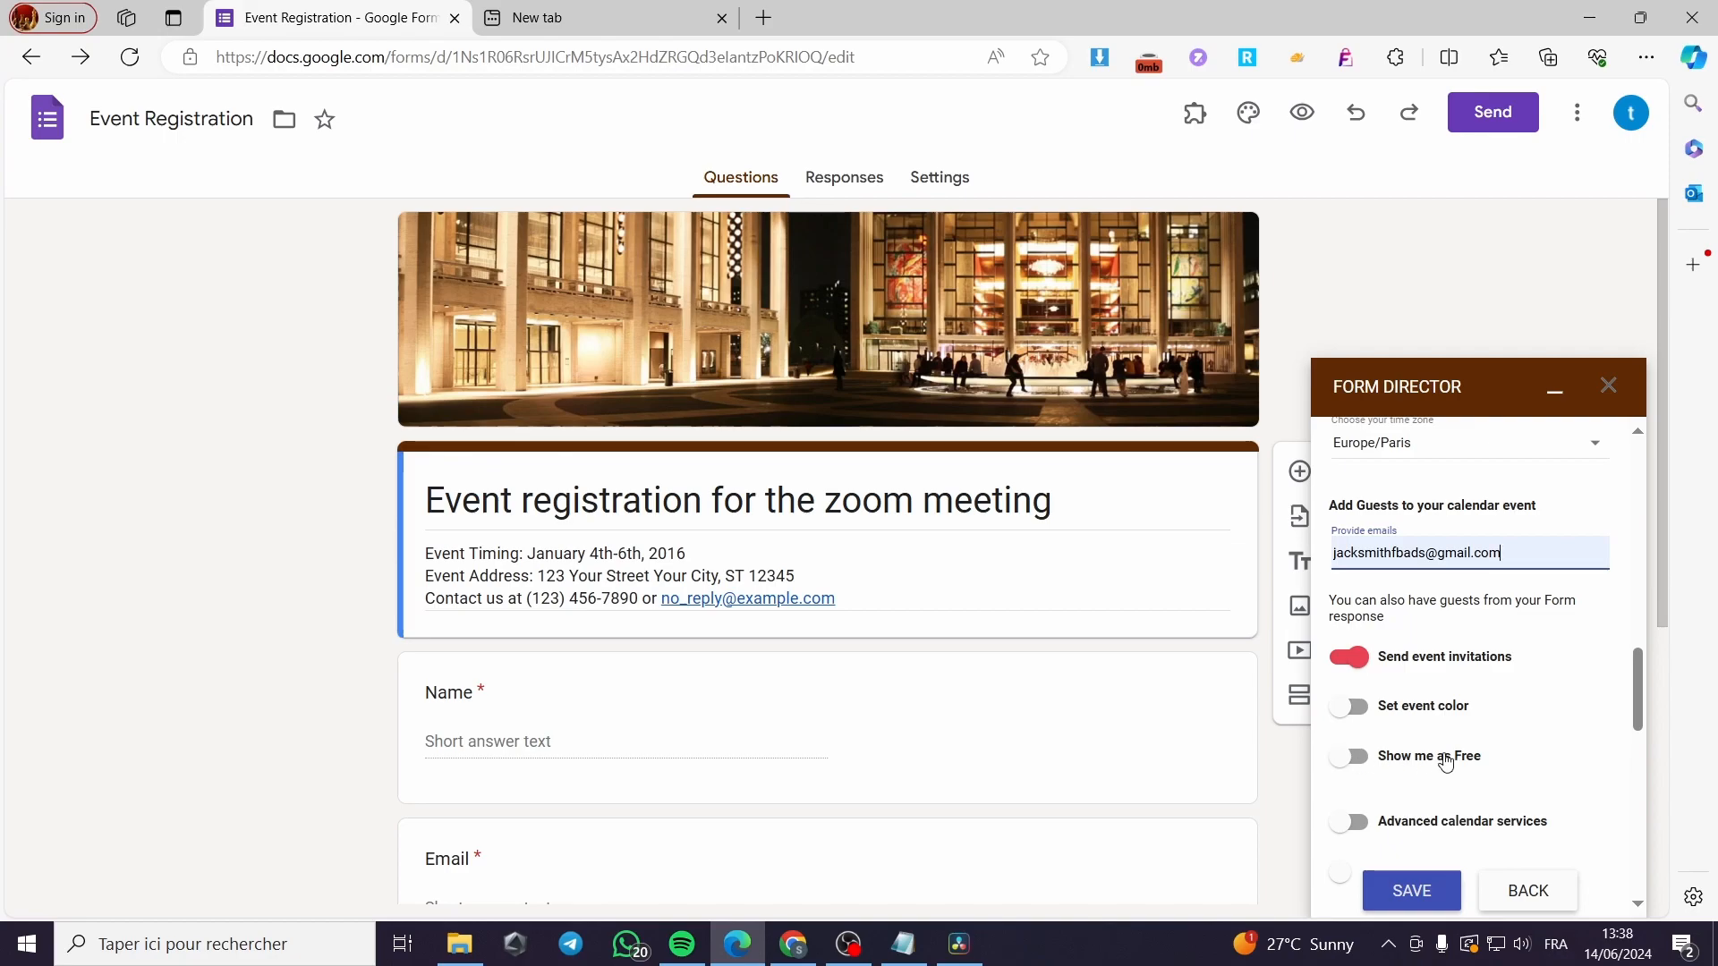
pyautogui.scroll(-2, 1468, 761)
pyautogui.scroll(-2, 1418, 704)
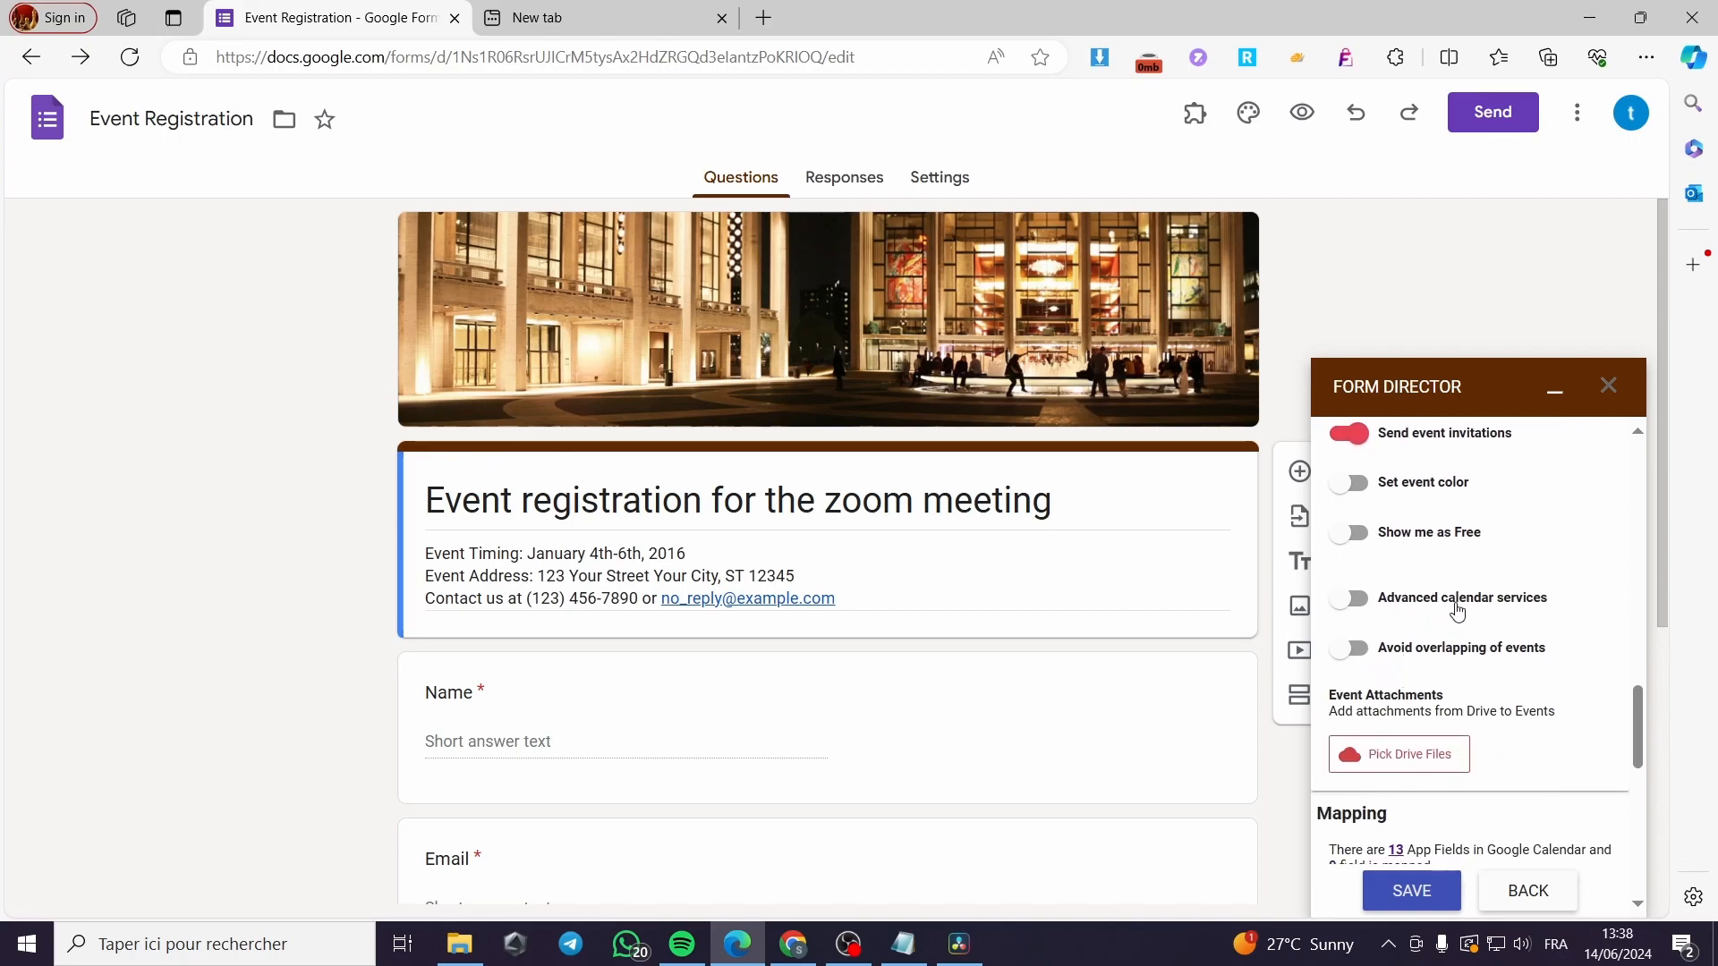
# Turn on advanced calendar services with a conference, trying then dropping Private visibility.
pyautogui.click(1349, 597)
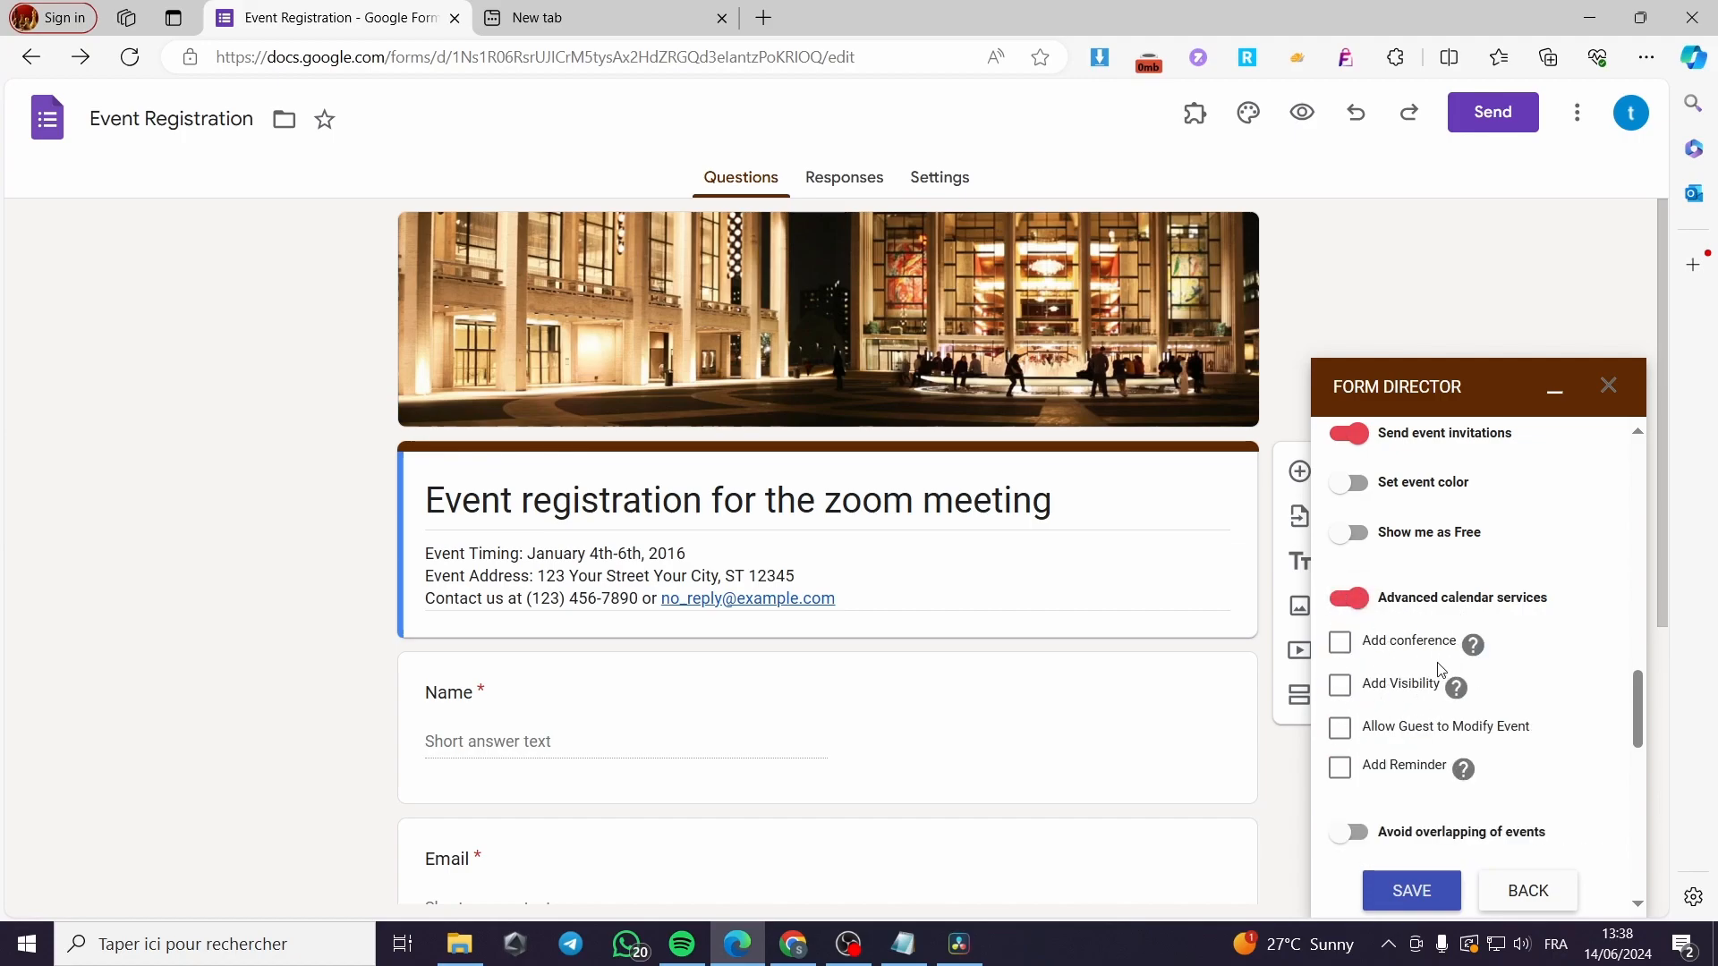
pyautogui.click(1339, 644)
pyautogui.click(1339, 688)
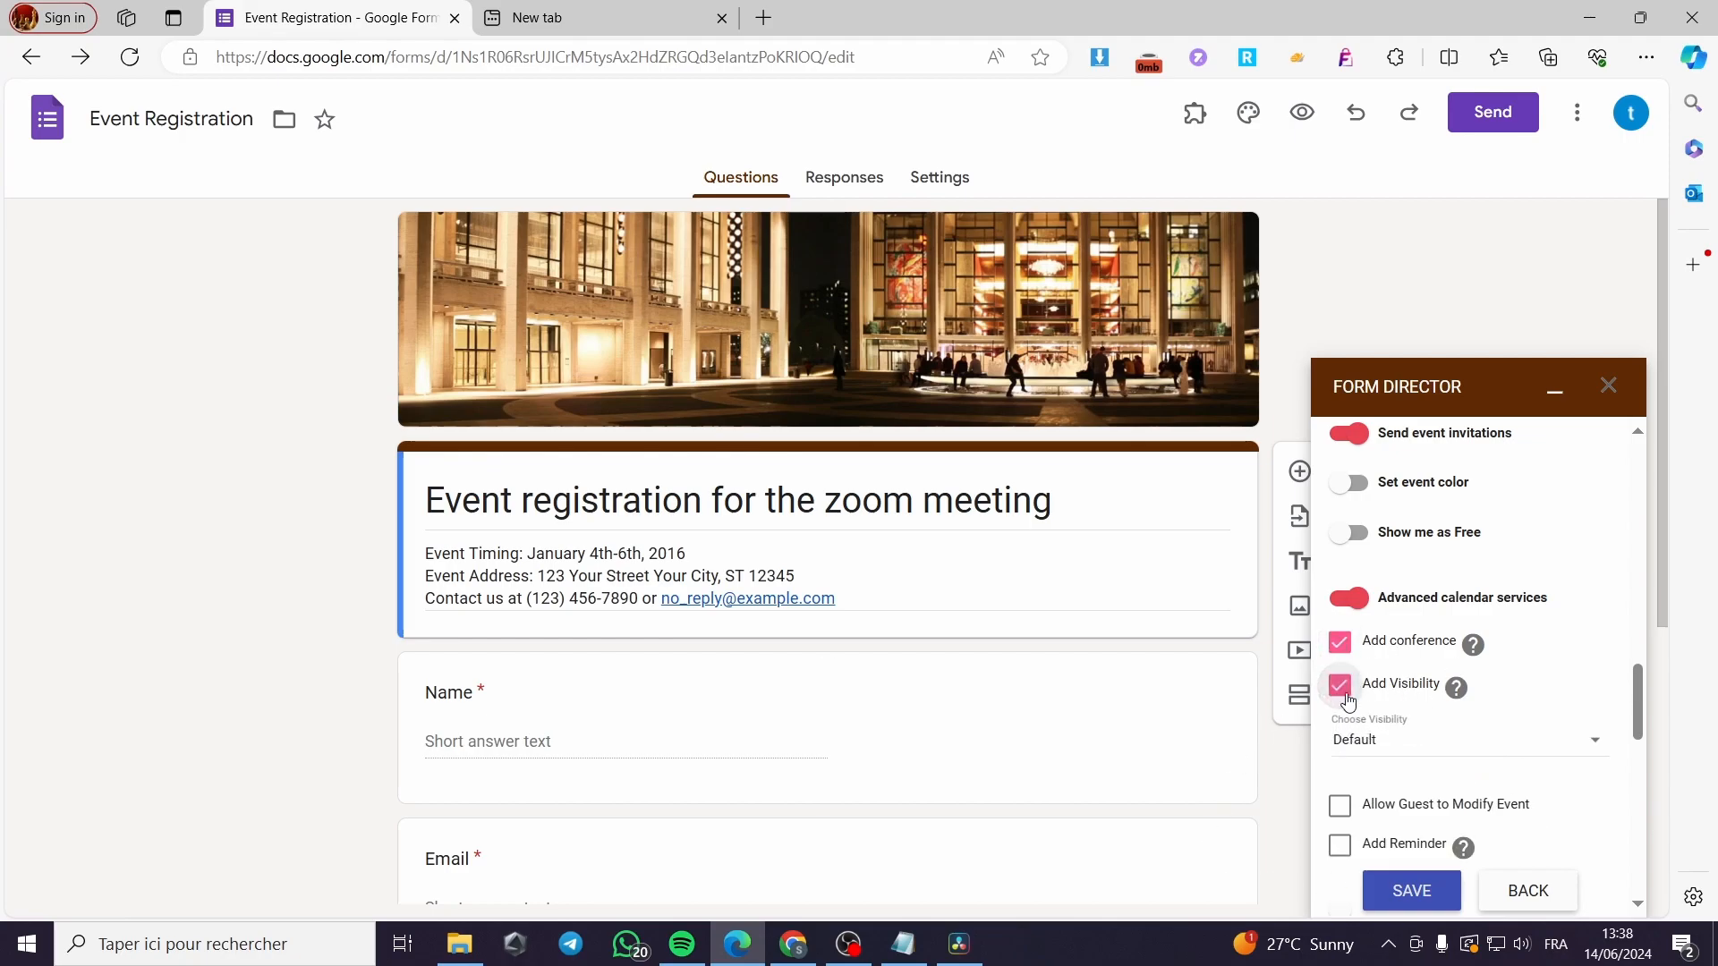
pyautogui.click(1402, 750)
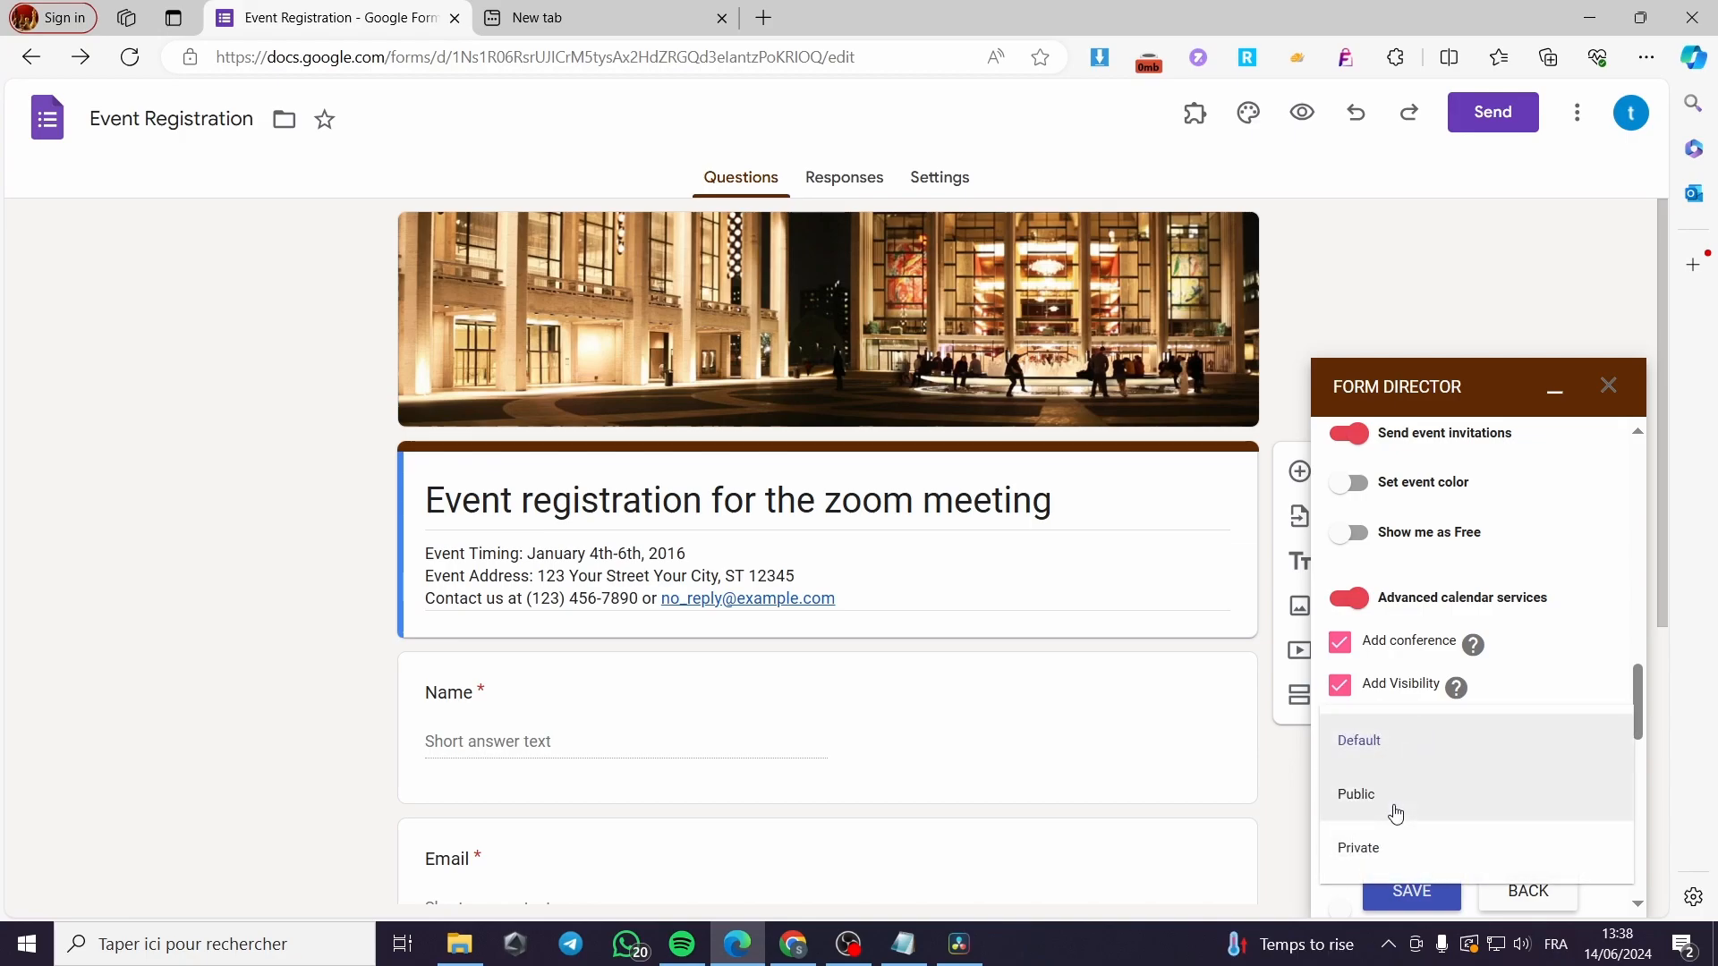
pyautogui.click(1387, 843)
pyautogui.click(1339, 687)
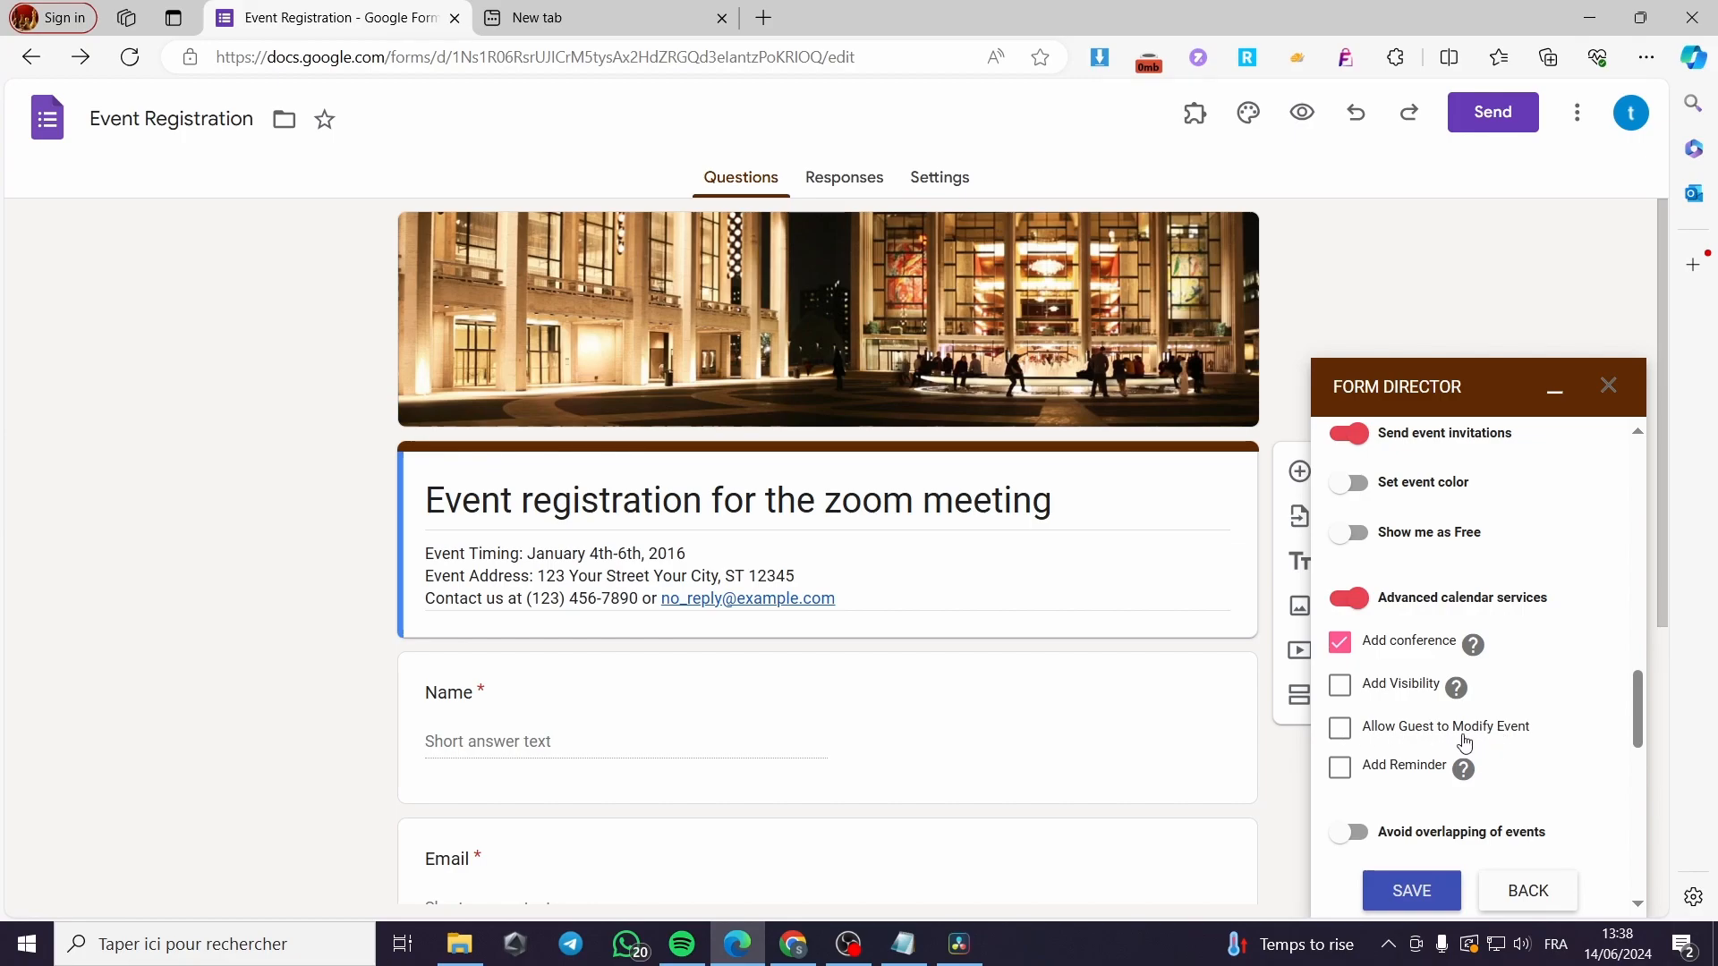
# Add an Email reminder 1 day before the event starts.
pyautogui.click(1341, 771)
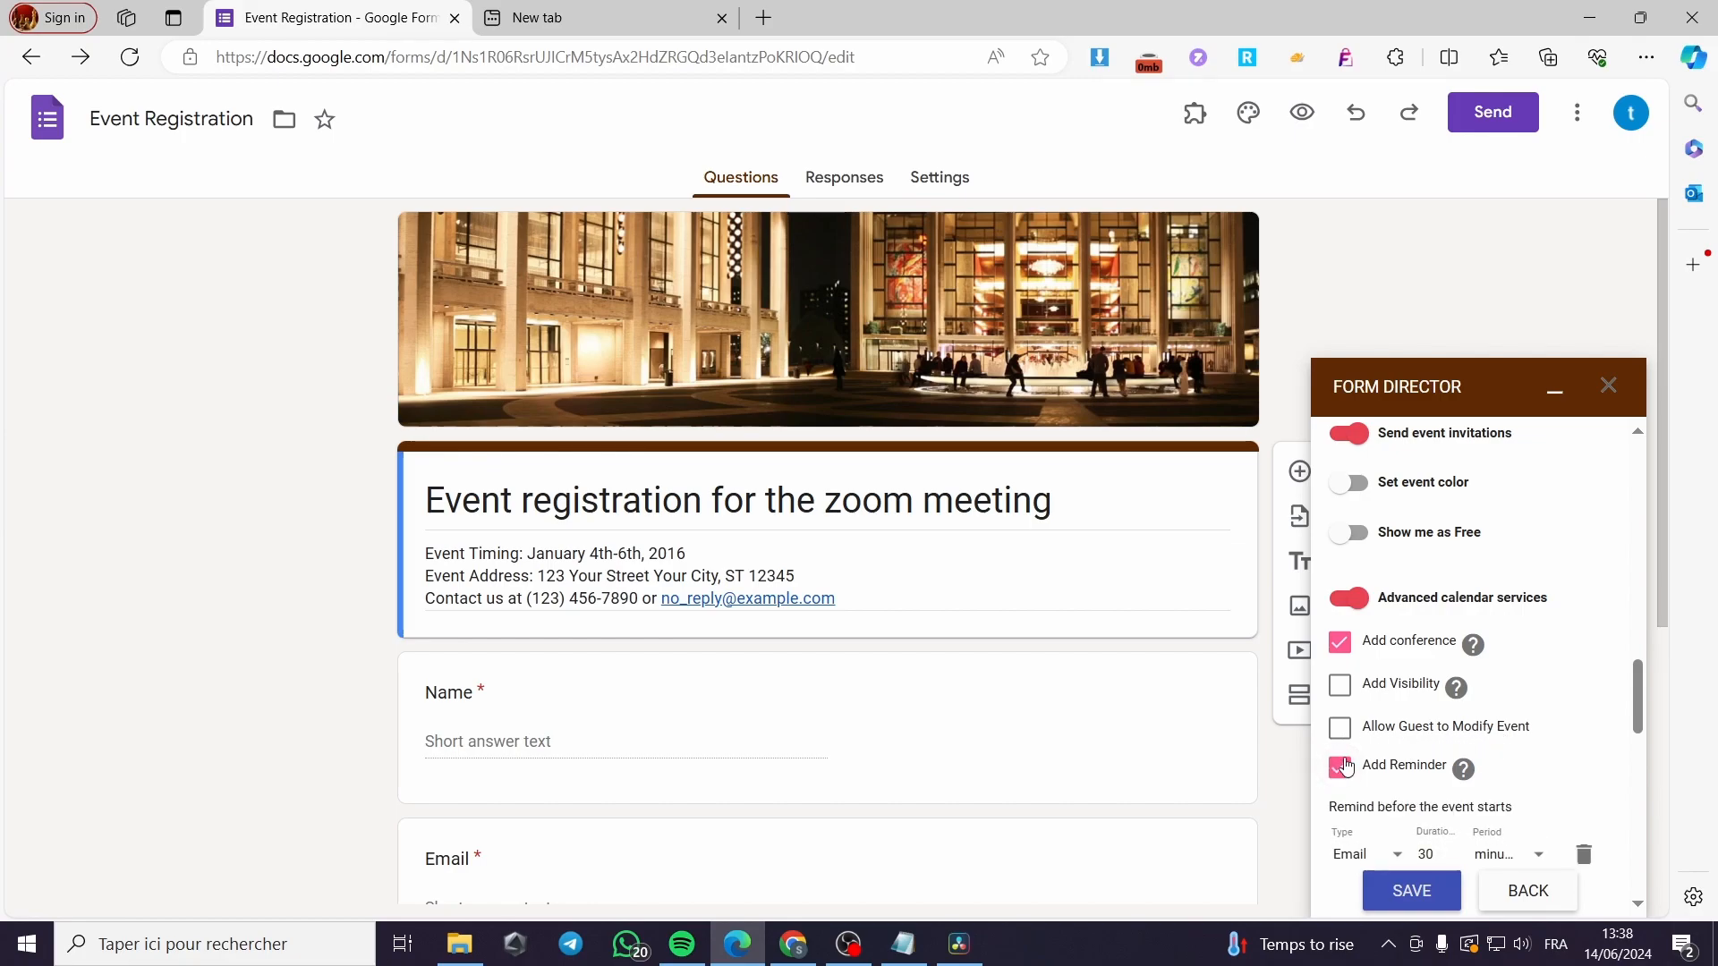
pyautogui.scroll(-3, 1345, 768)
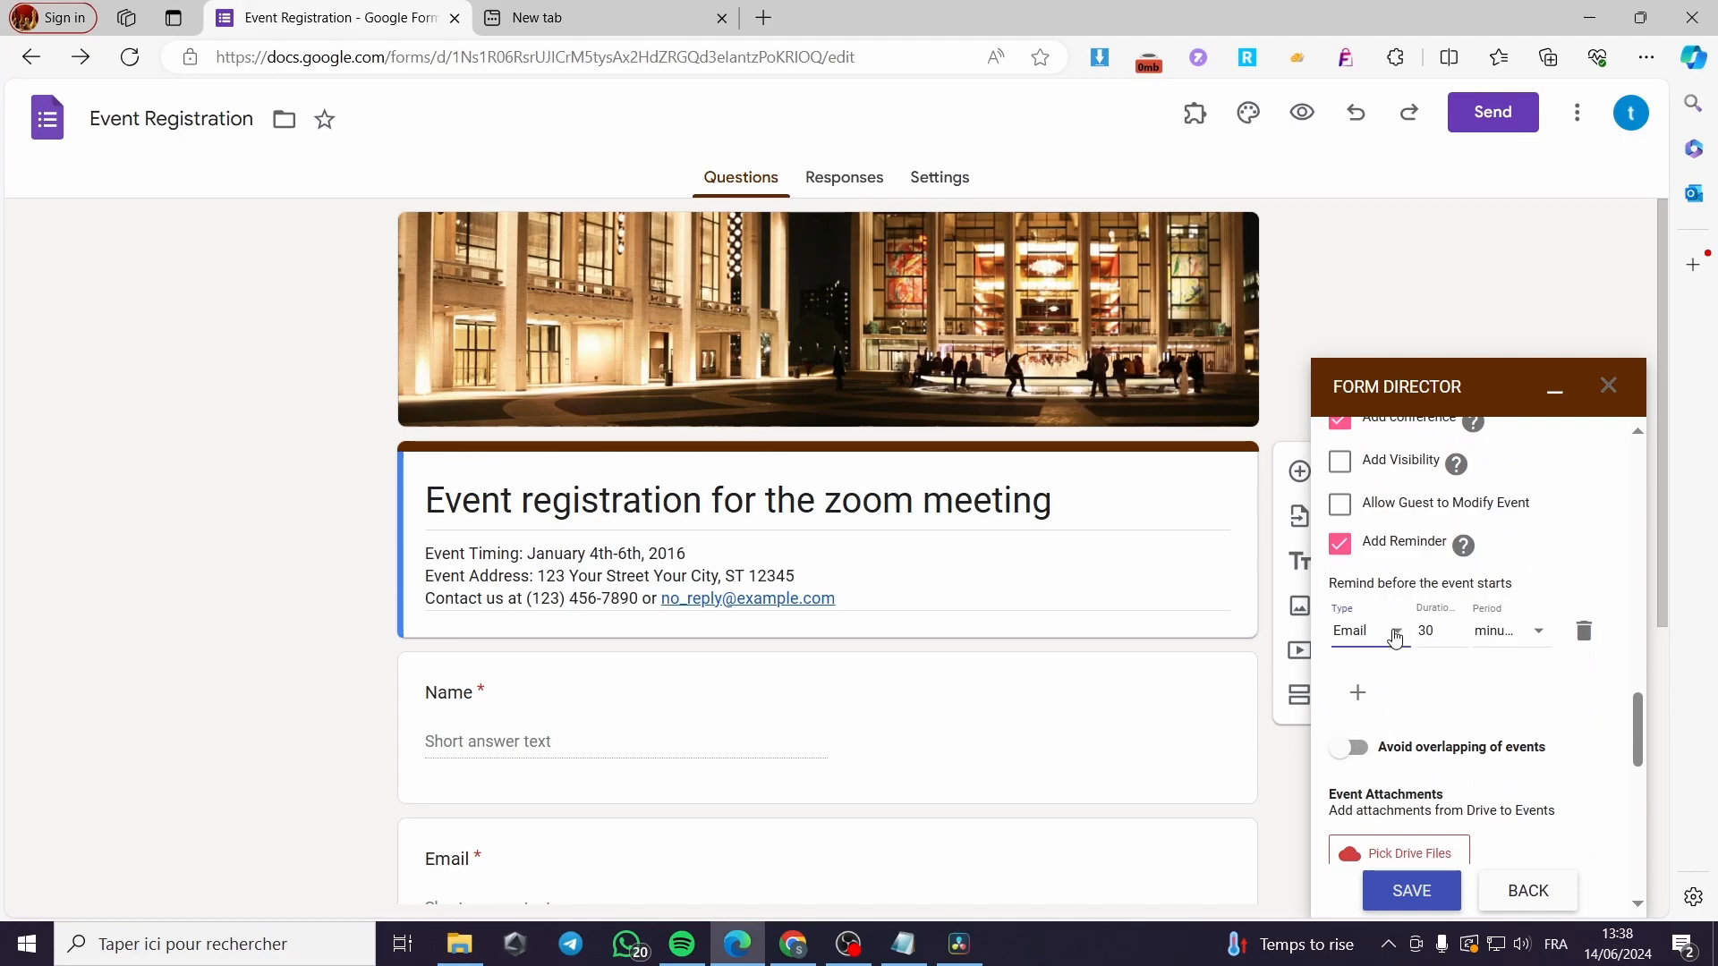
pyautogui.click(1394, 637)
pyautogui.click(1392, 641)
pyautogui.click(1516, 638)
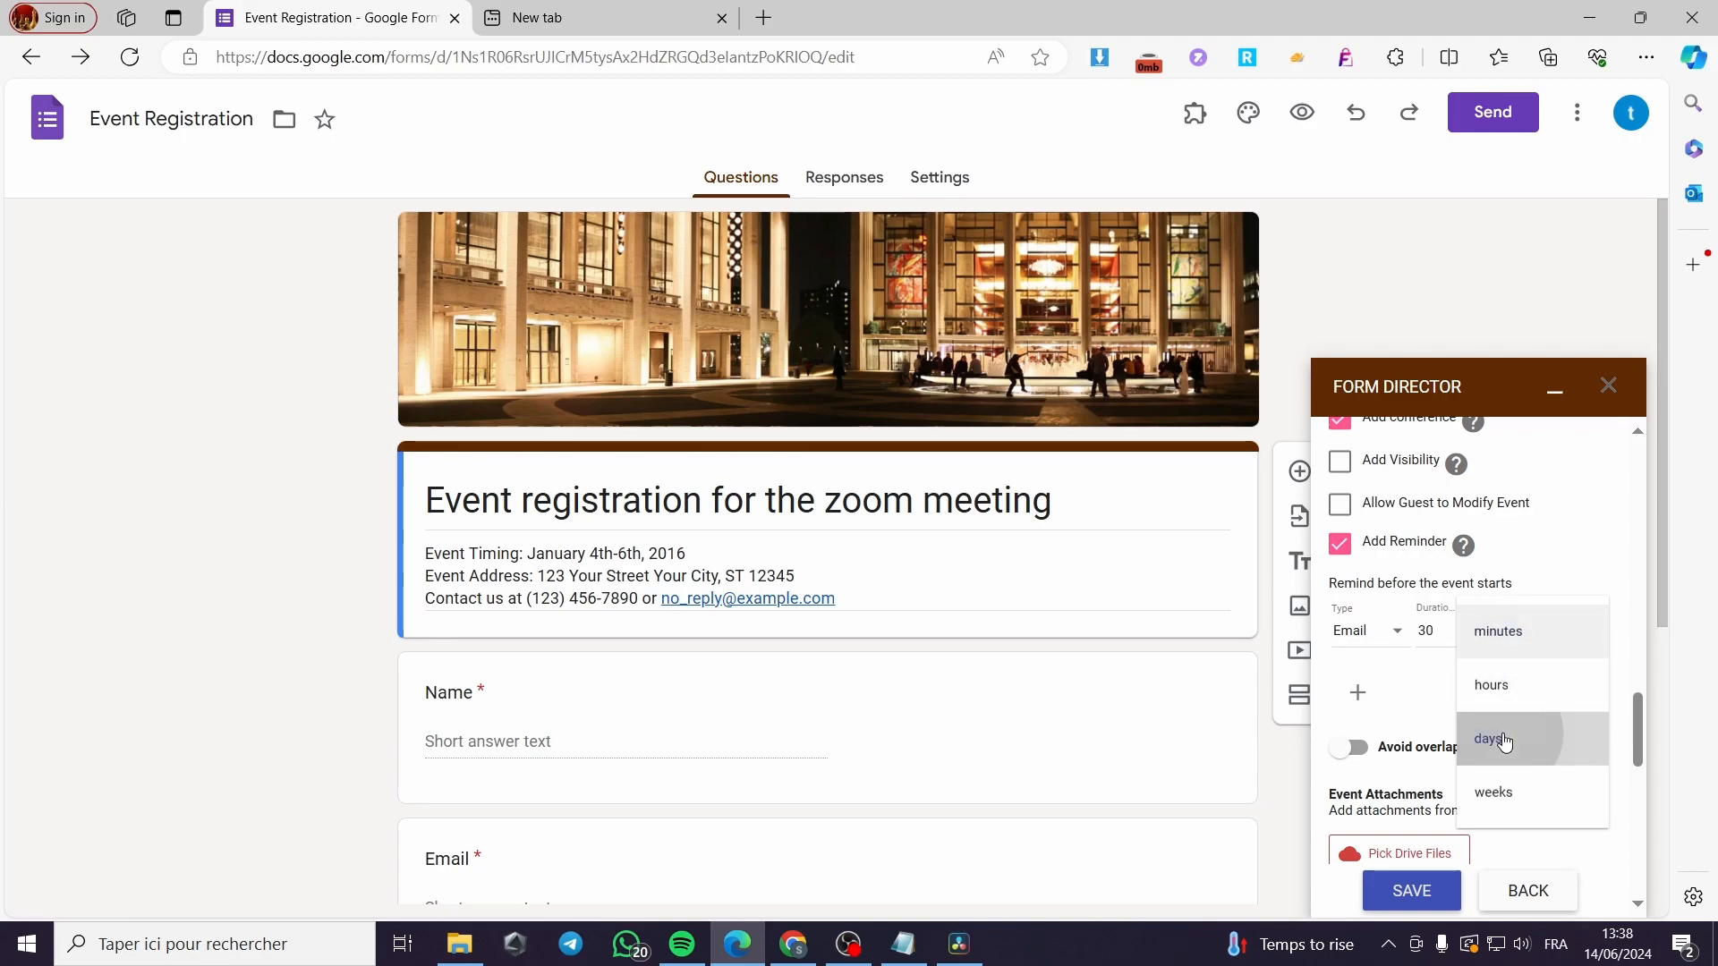
pyautogui.click(1497, 740)
pyautogui.write('1')
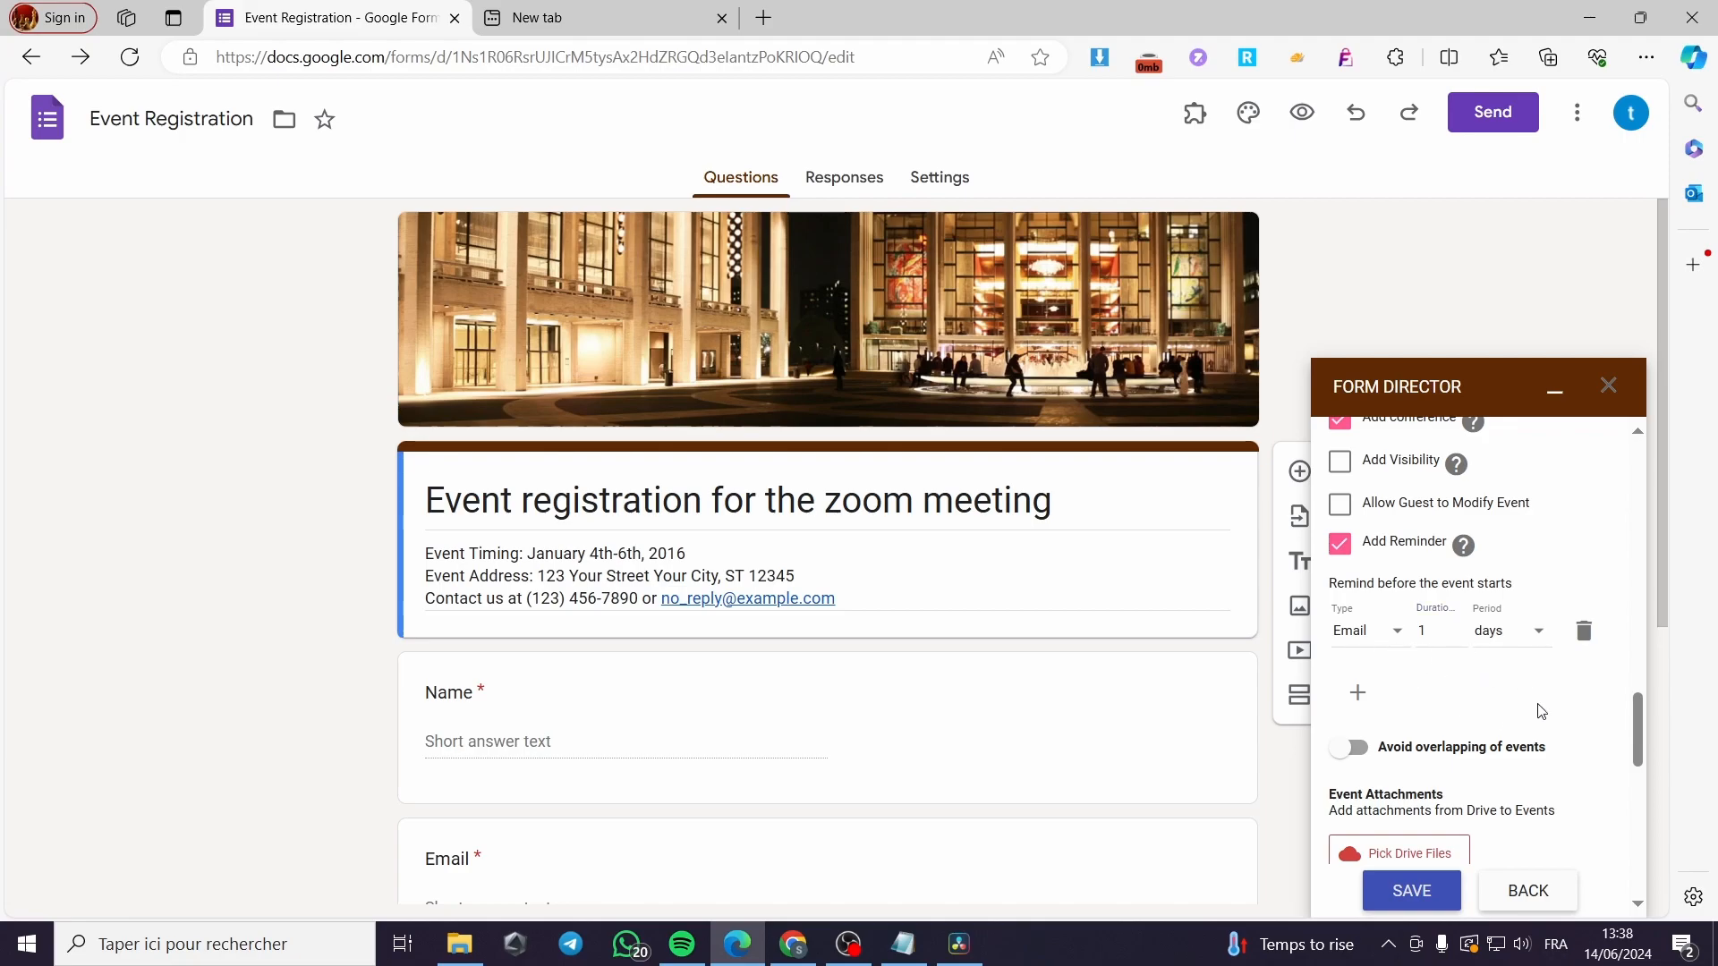
# Turn on 'Avoid overlapping of events' and open its conflict email template.
pyautogui.scroll(-1, 1526, 761)
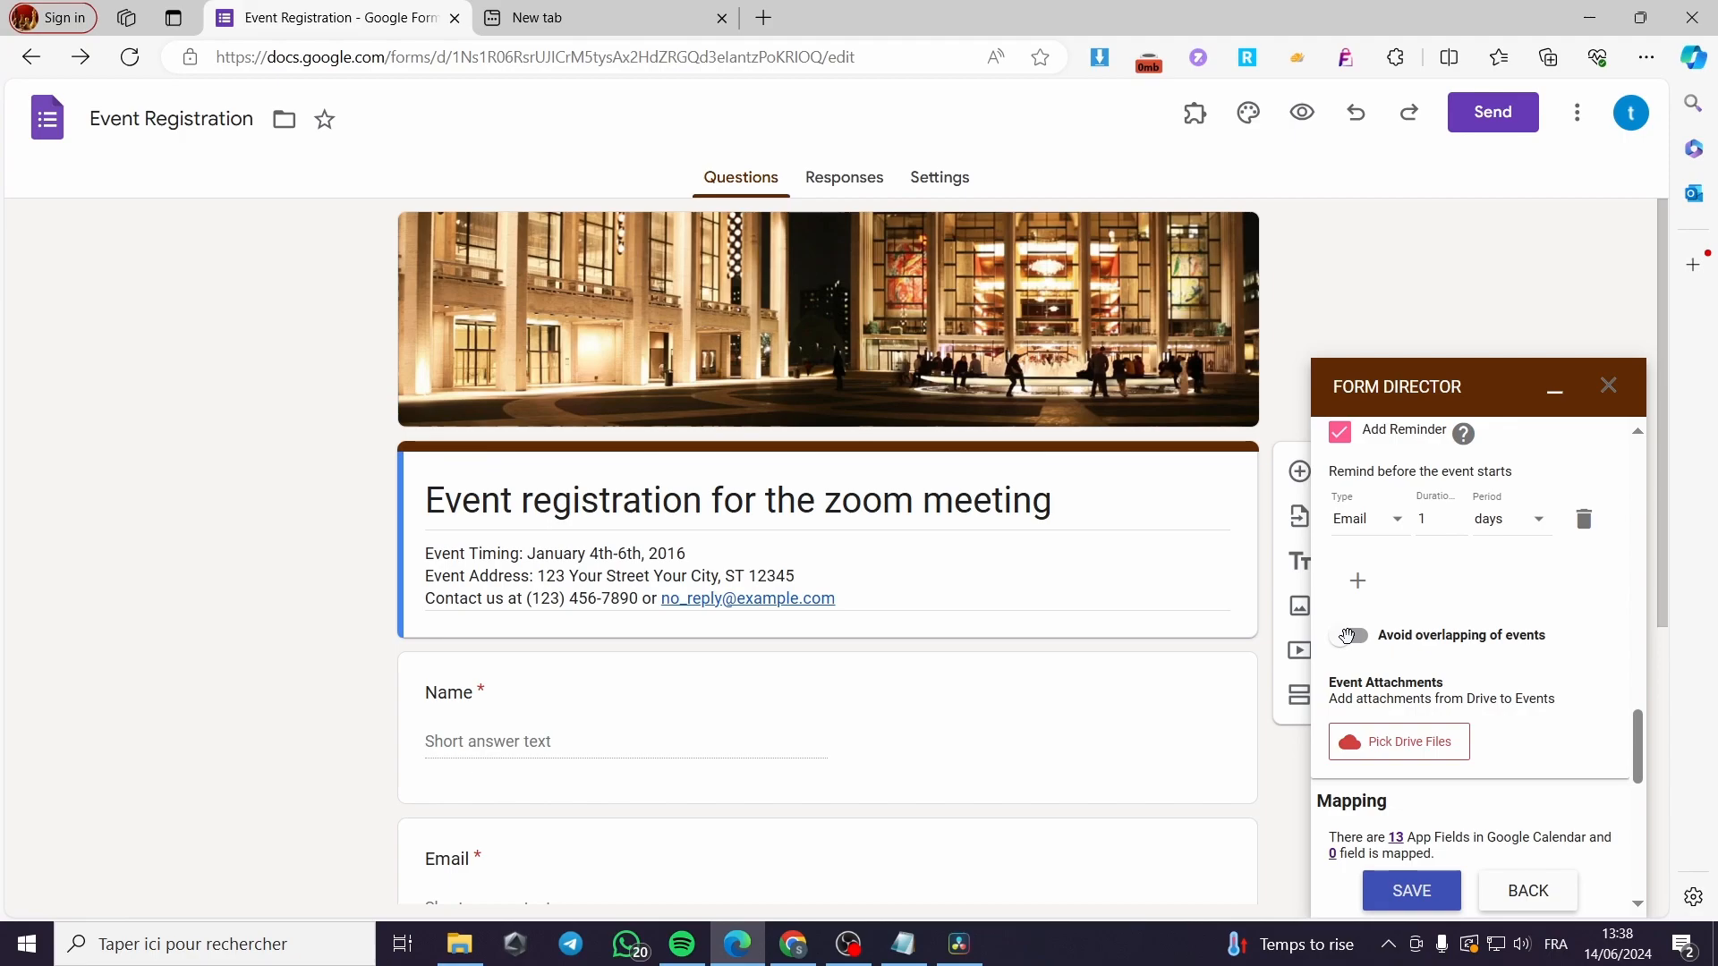
pyautogui.click(1348, 636)
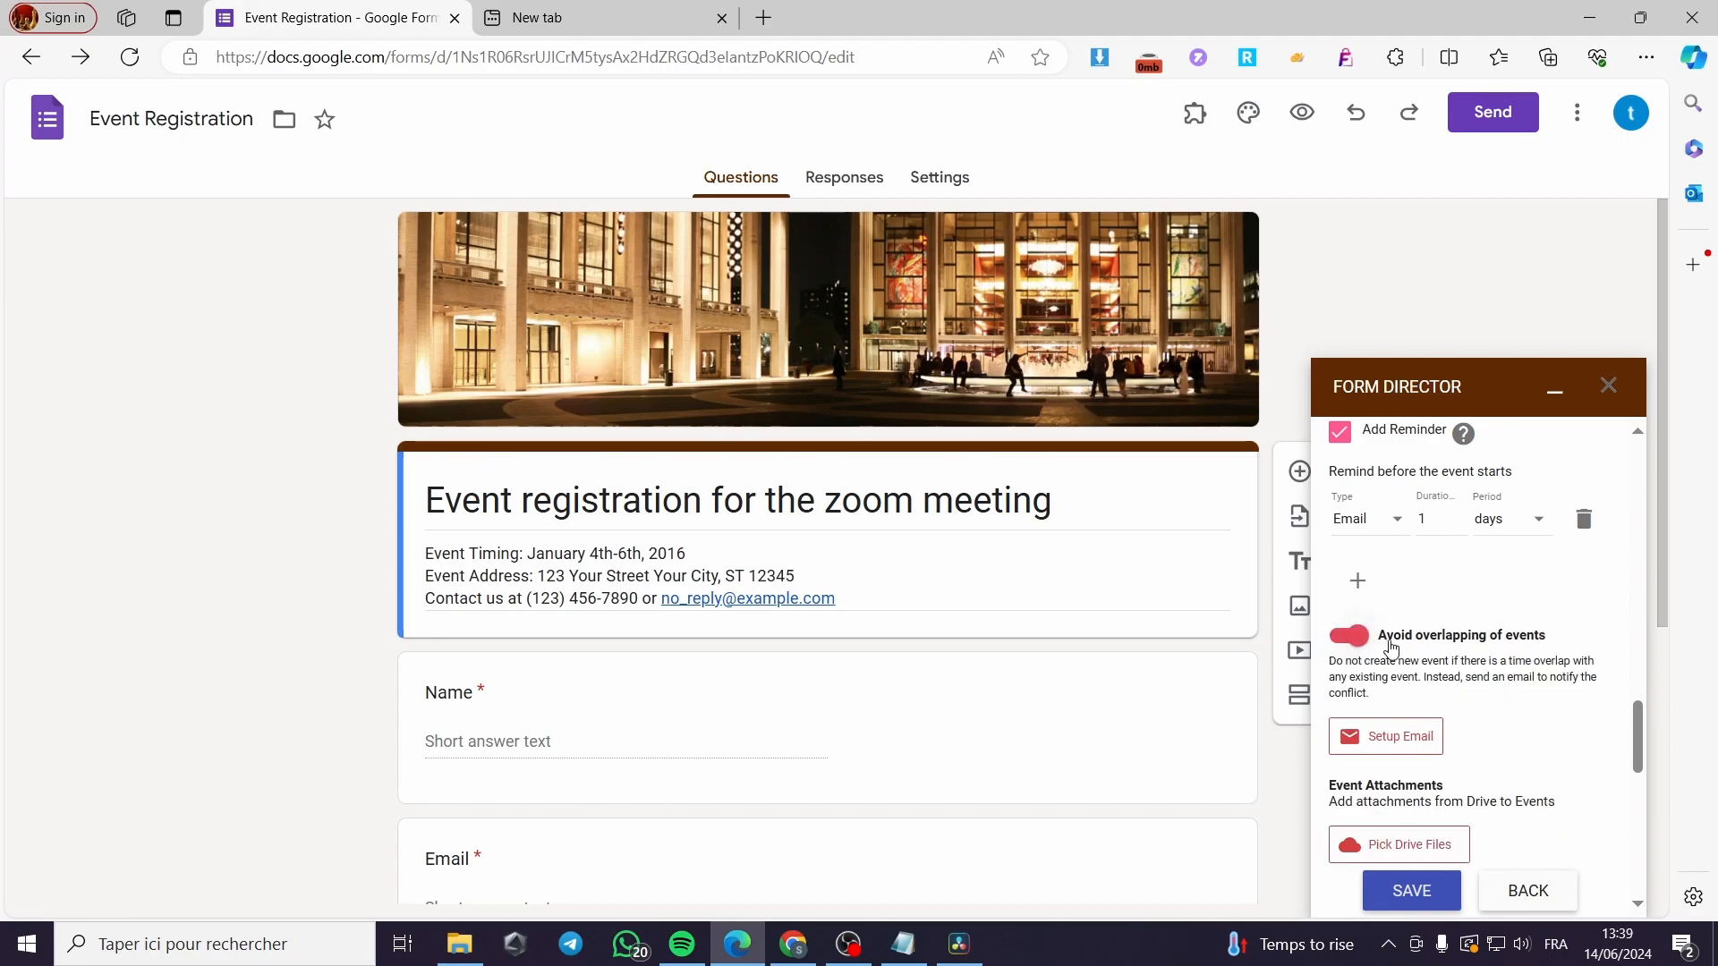
pyautogui.scroll(-1, 1404, 649)
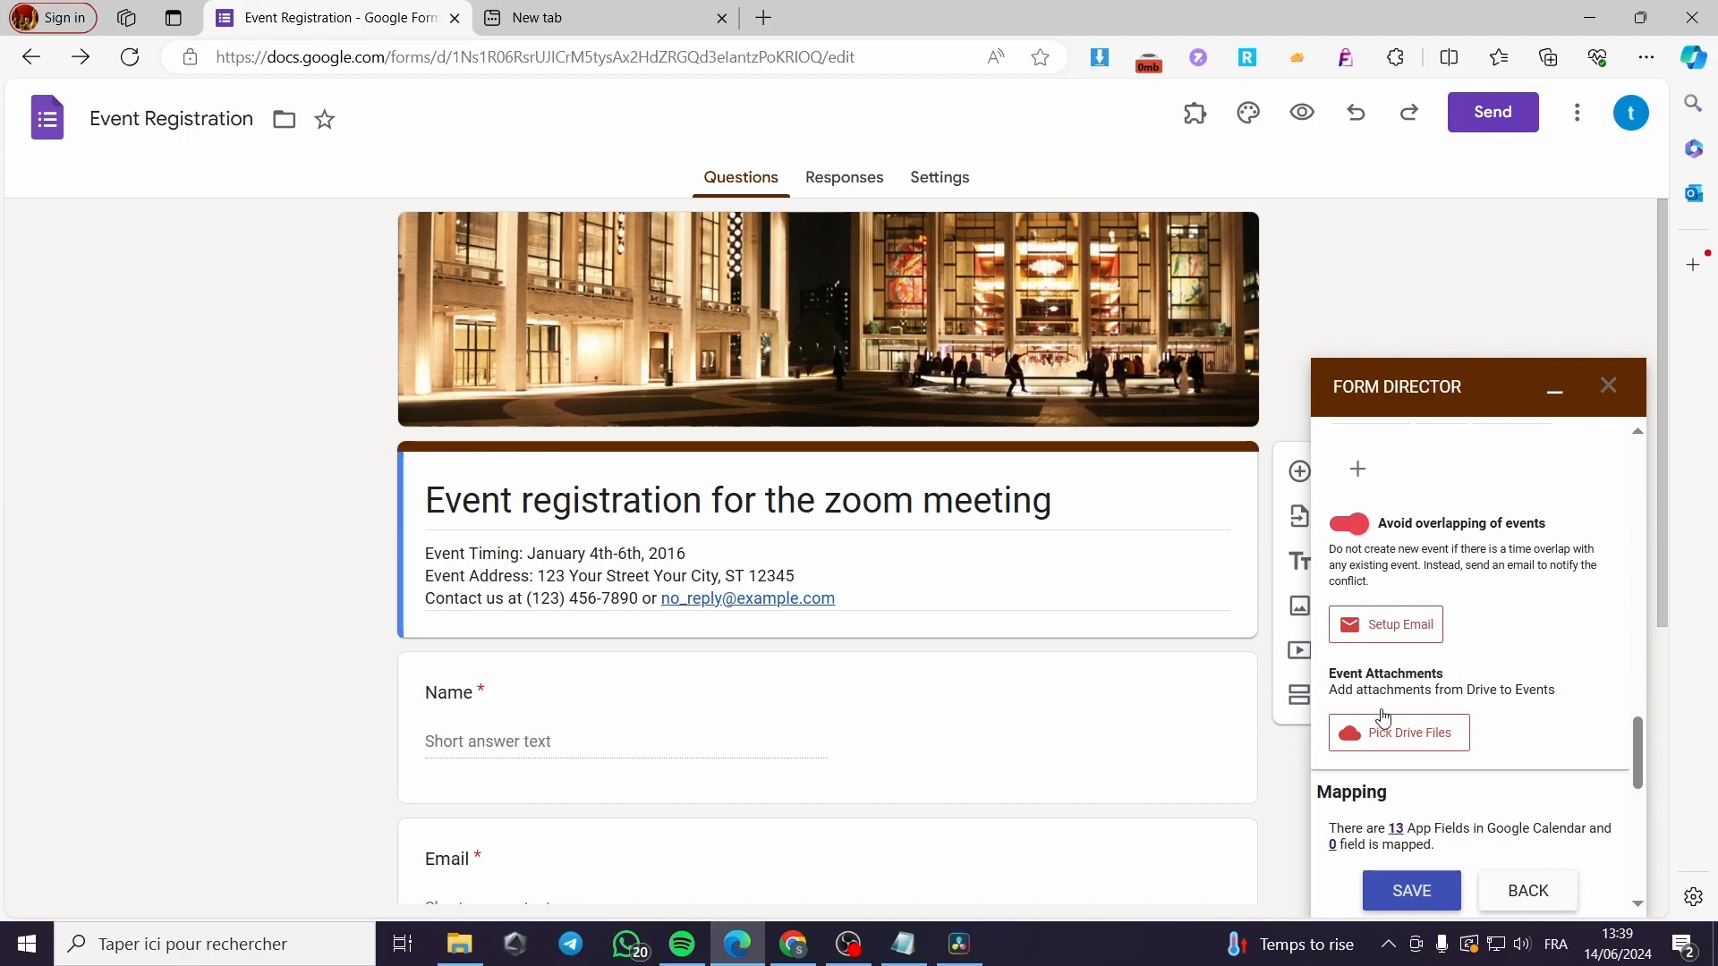
pyautogui.click(1398, 626)
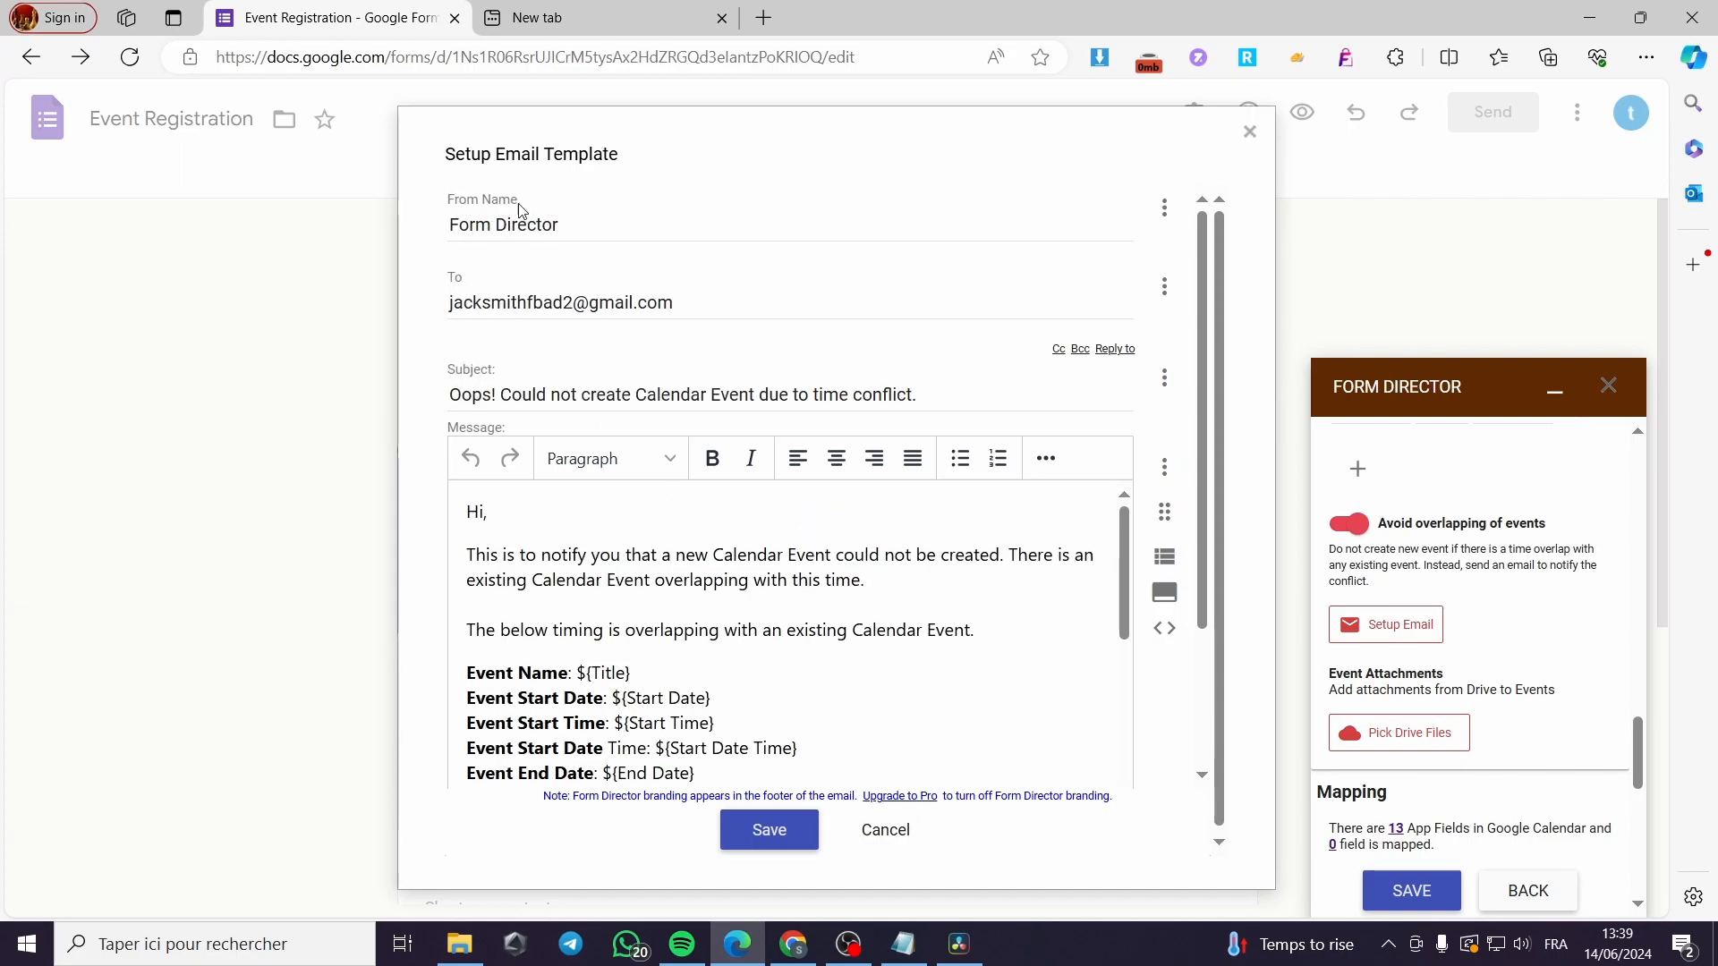
# Replace the From Name with the organiser's own name, correcting typos.
pyautogui.moveTo(594, 230); pyautogui.dragTo(417, 235)
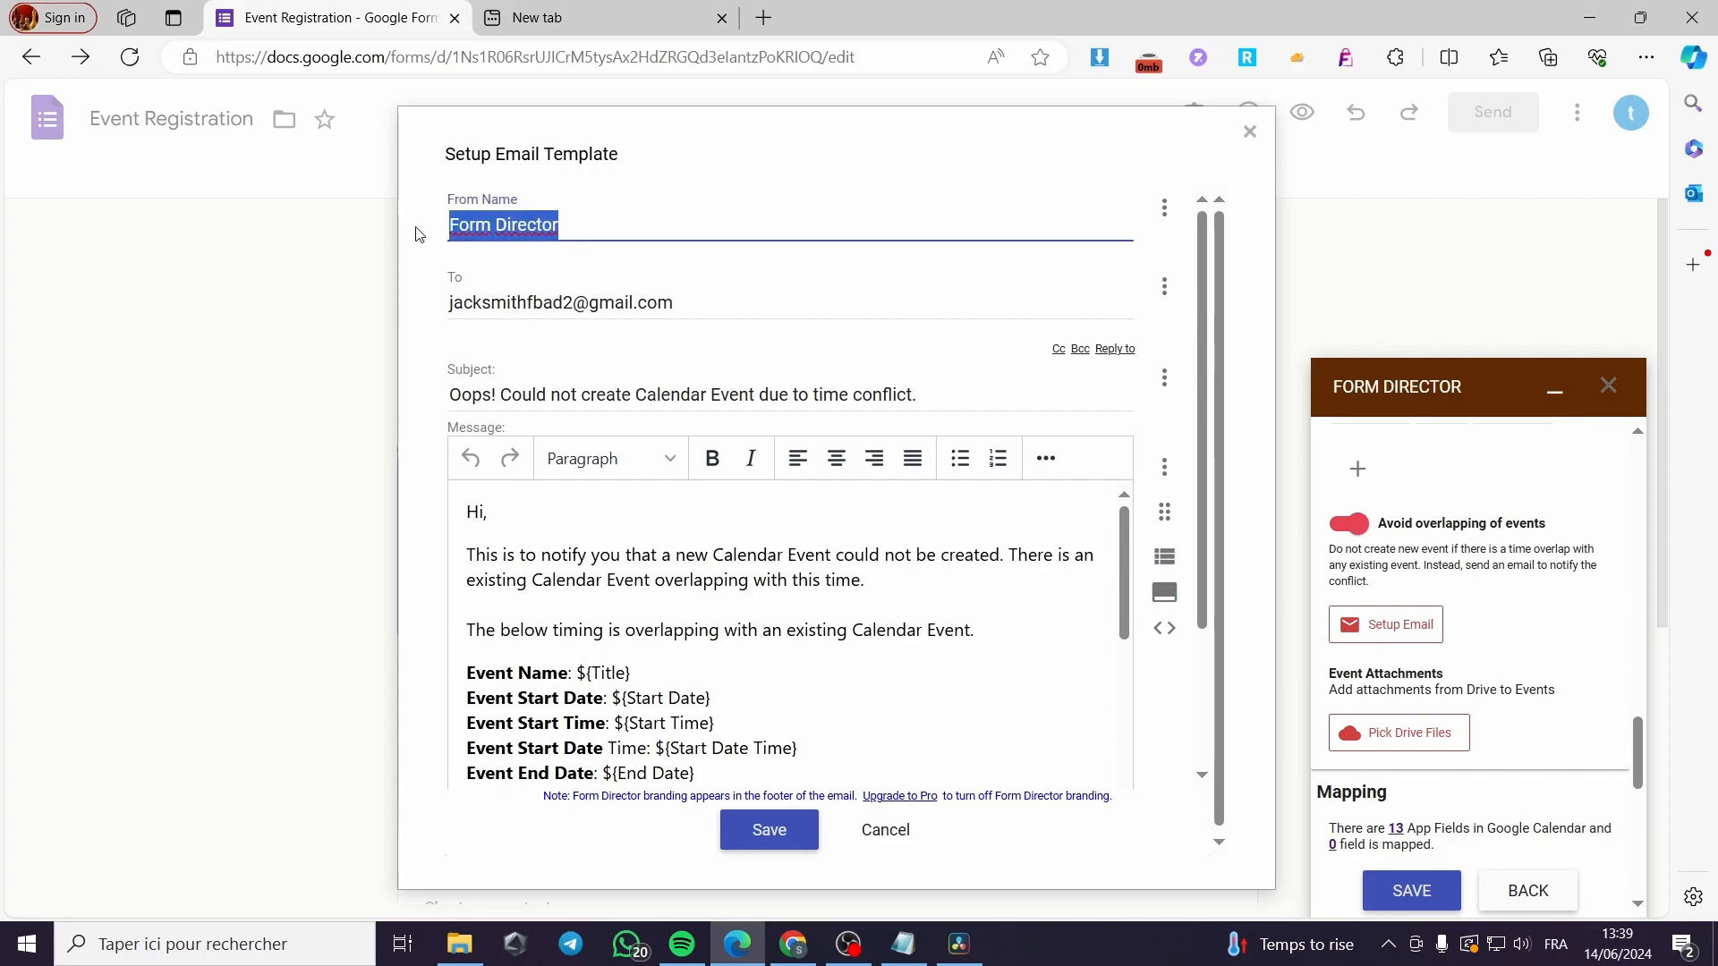
pyautogui.press('BackSpace')
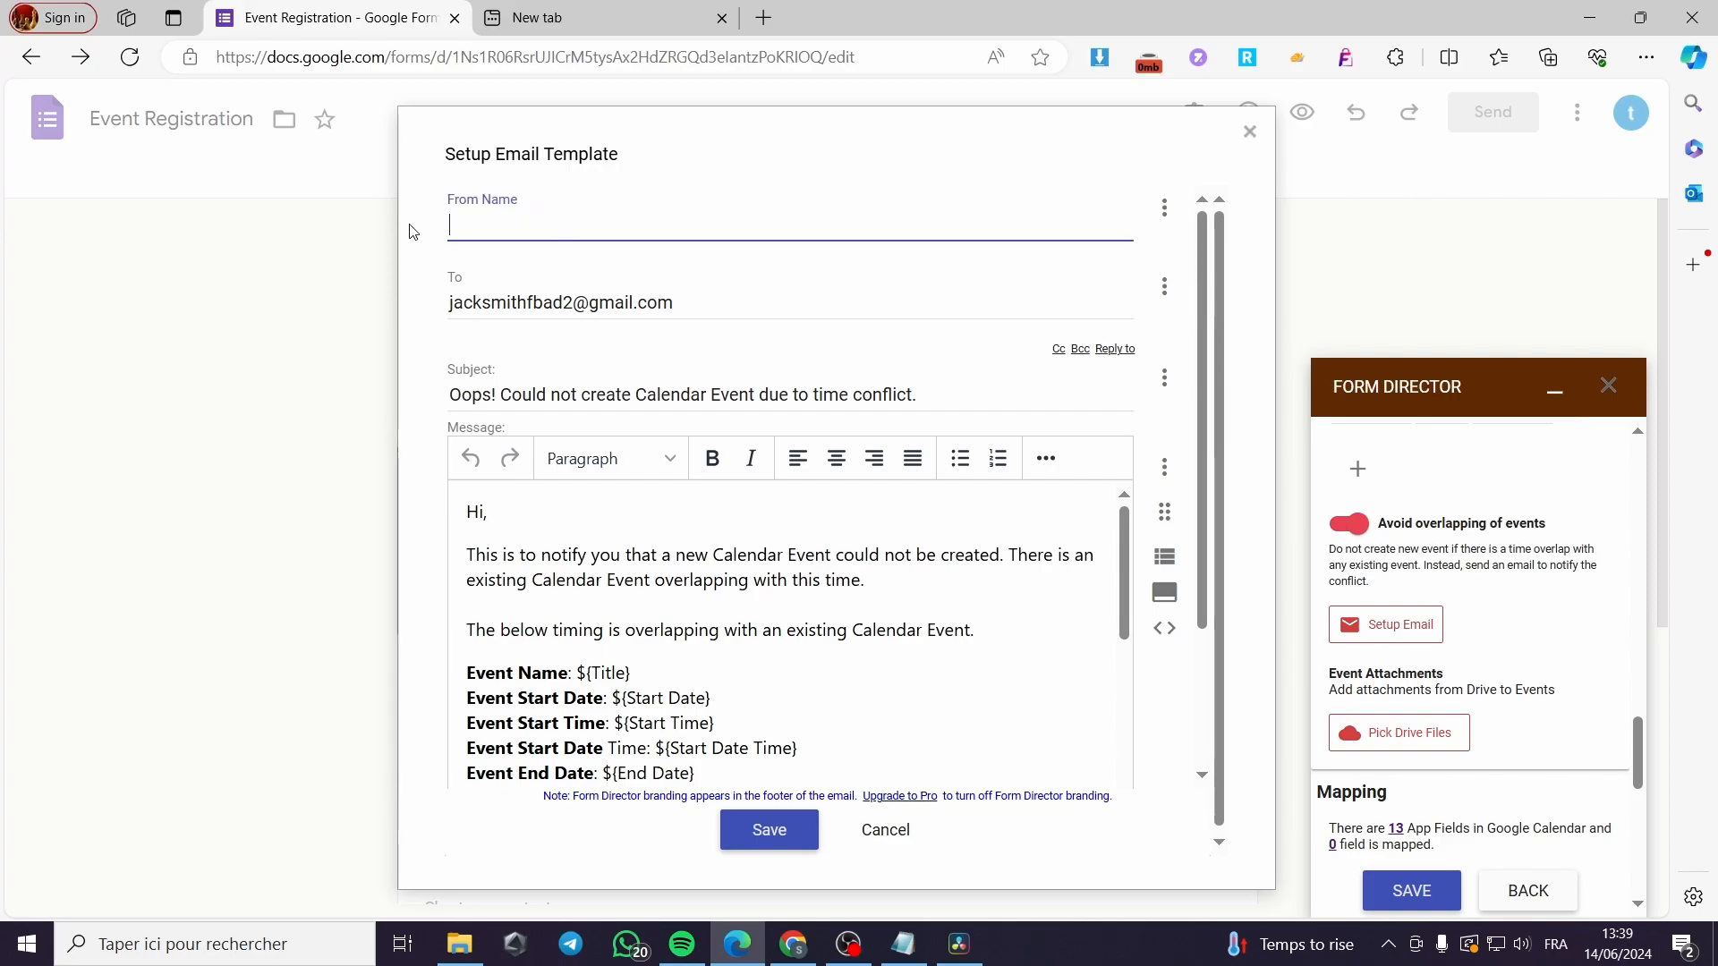
pyautogui.write('JAck sm')
pyautogui.write('oi')
pyautogui.press('BackSpace')
pyautogui.press('BackSpace')
pyautogui.write('ir')
pyautogui.moveTo(458, 224); pyautogui.dragTo(471, 225)
pyautogui.write('a')
pyautogui.click(750, 308)
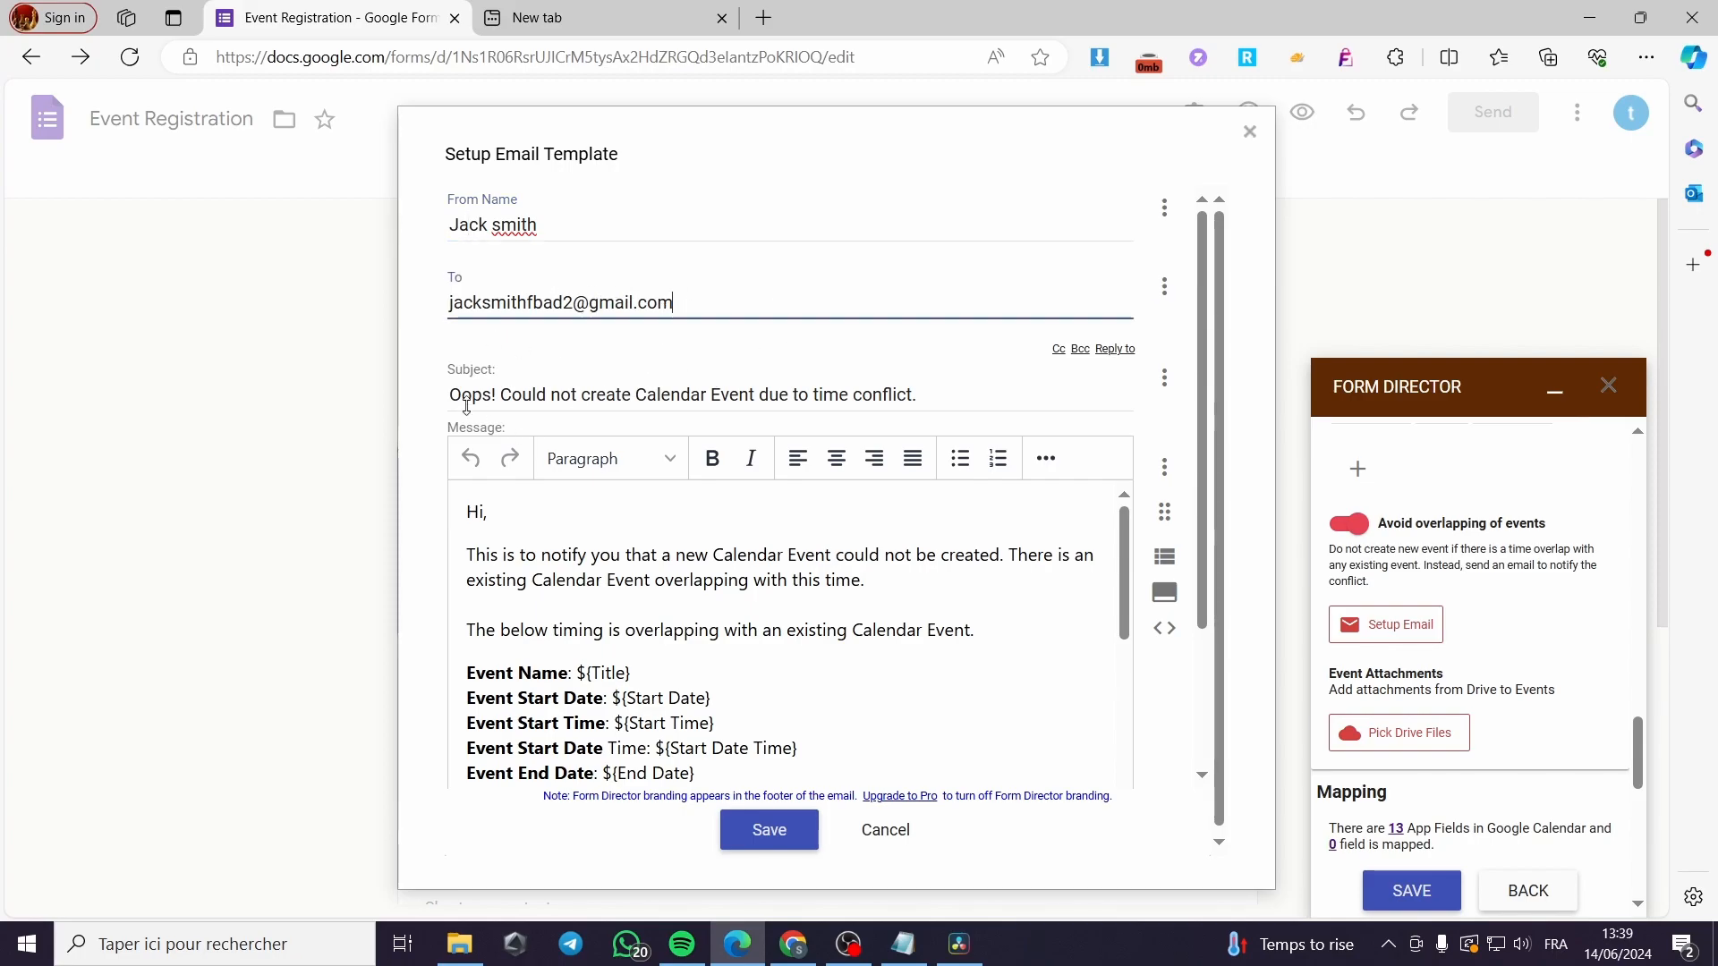
# Replace the subject with 'A comfirmation of your reservation of the event.'.
pyautogui.moveTo(914, 397); pyautogui.dragTo(445, 397)
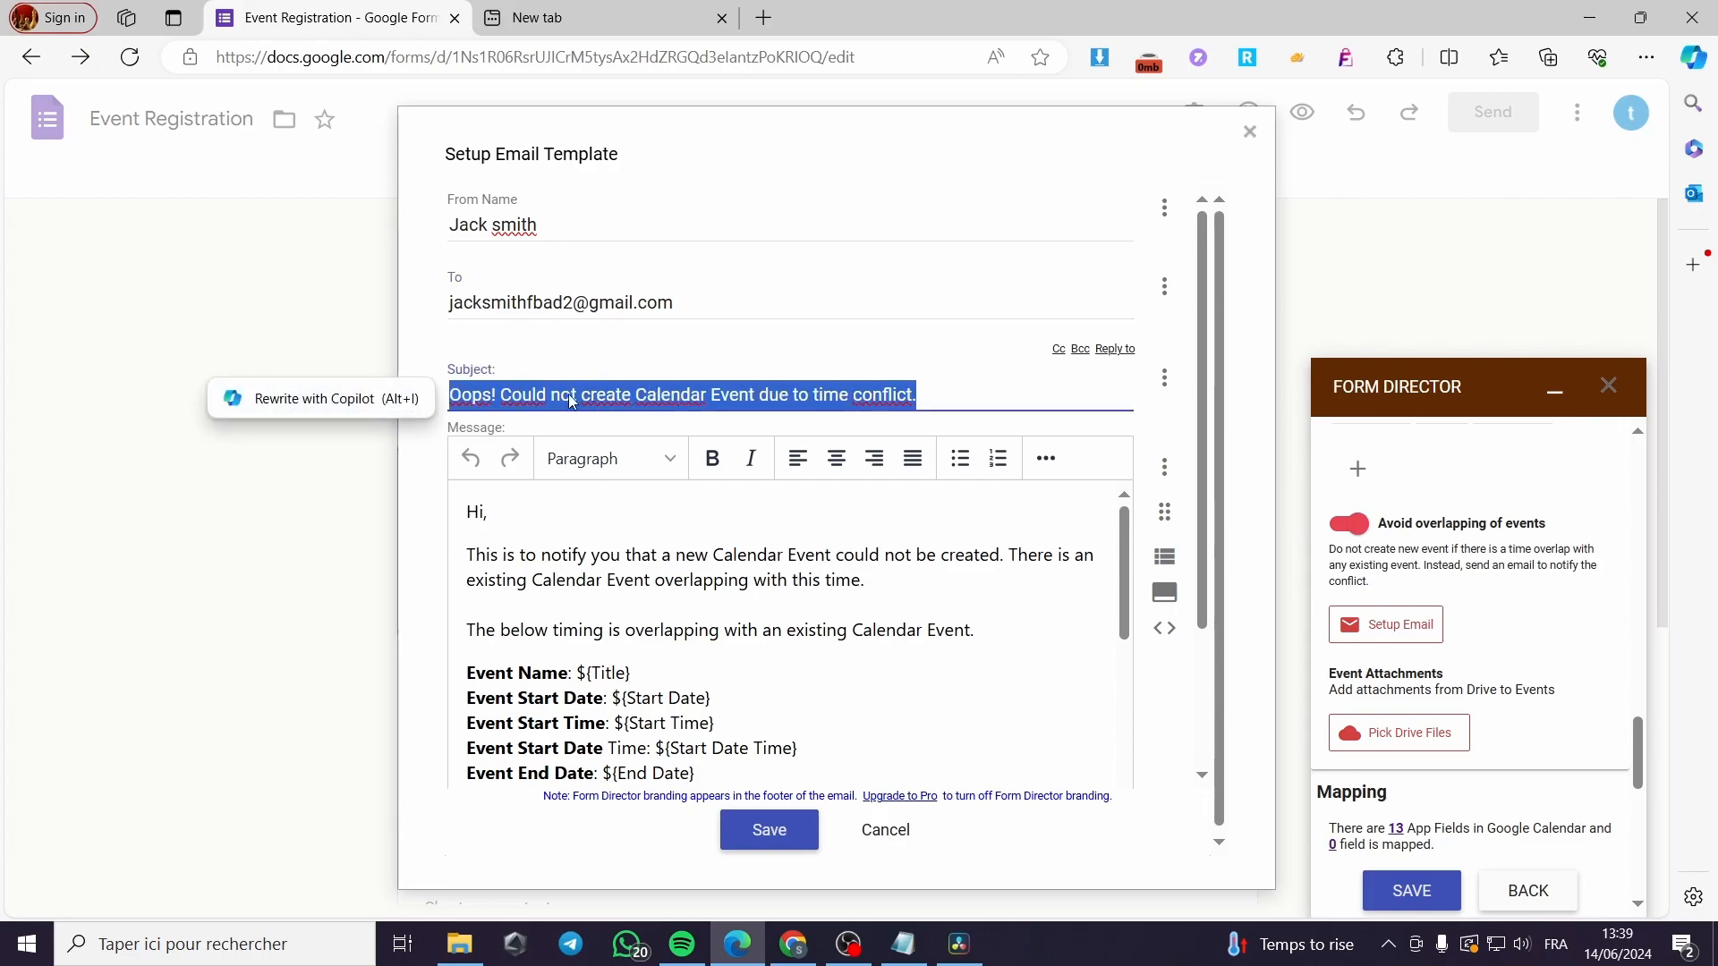
pyautogui.press('BackSpace')
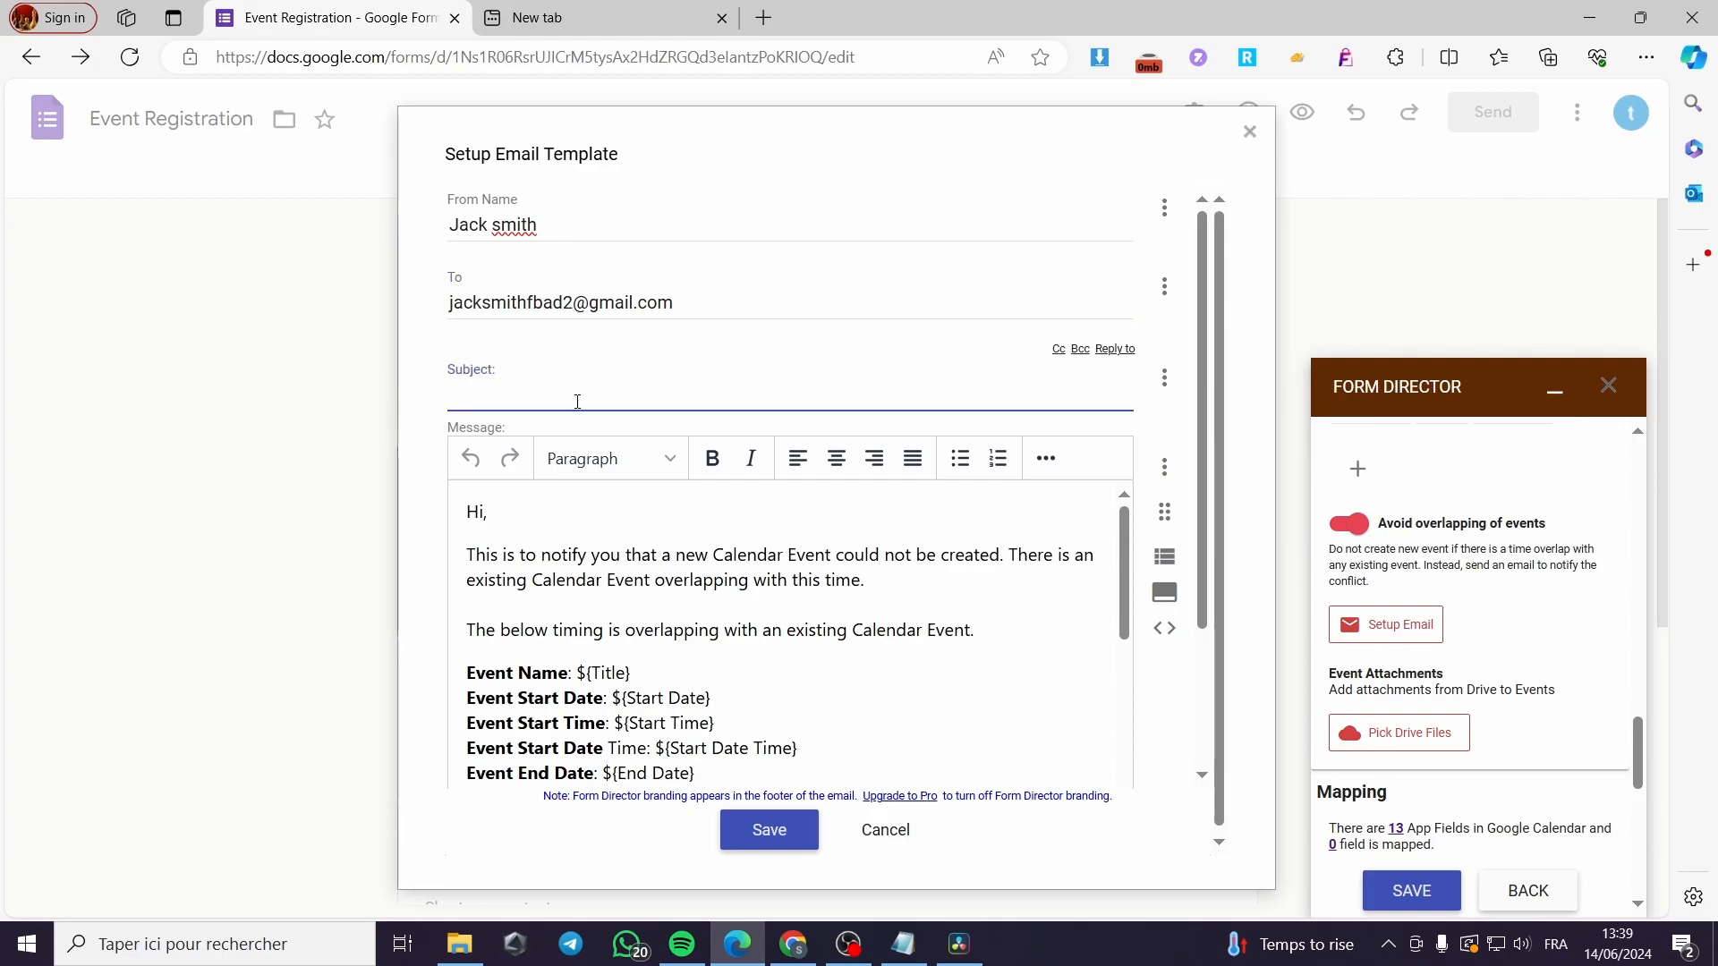
pyautogui.write('A com')
pyautogui.press('BackSpace')
pyautogui.write('mfiy')
pyautogui.write('ma')
pyautogui.write('t')
pyautogui.write('ion ')
pyautogui.write('of your rese')
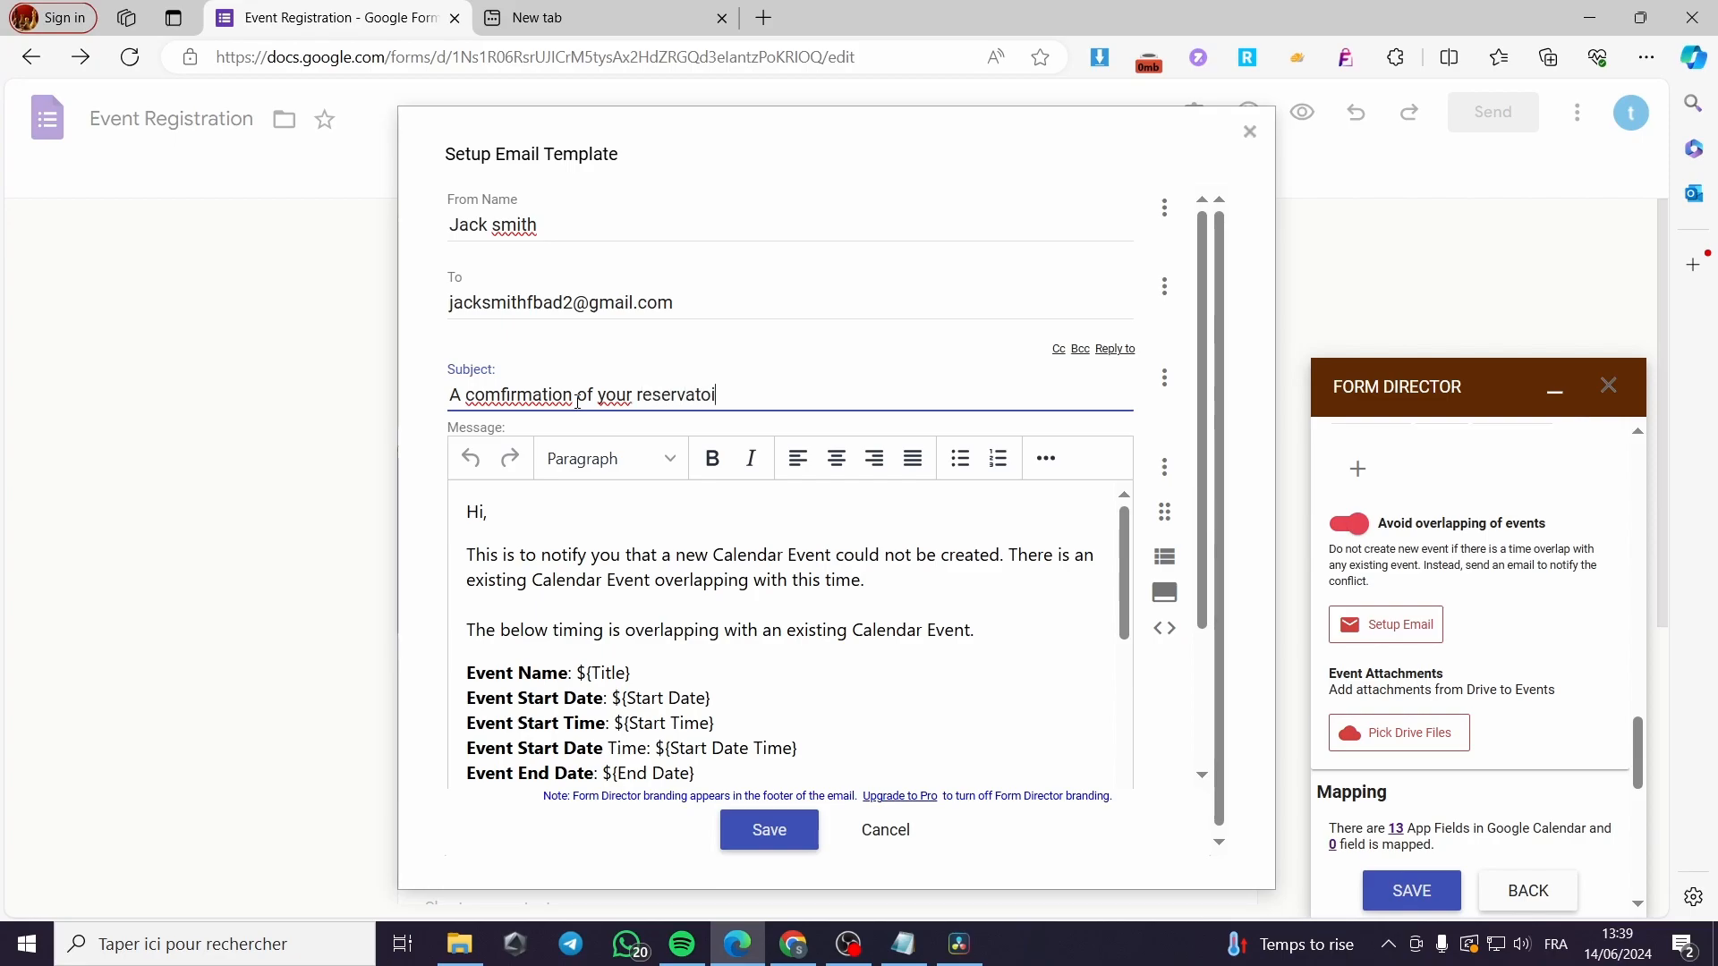
pyautogui.write('rvation of the event.')
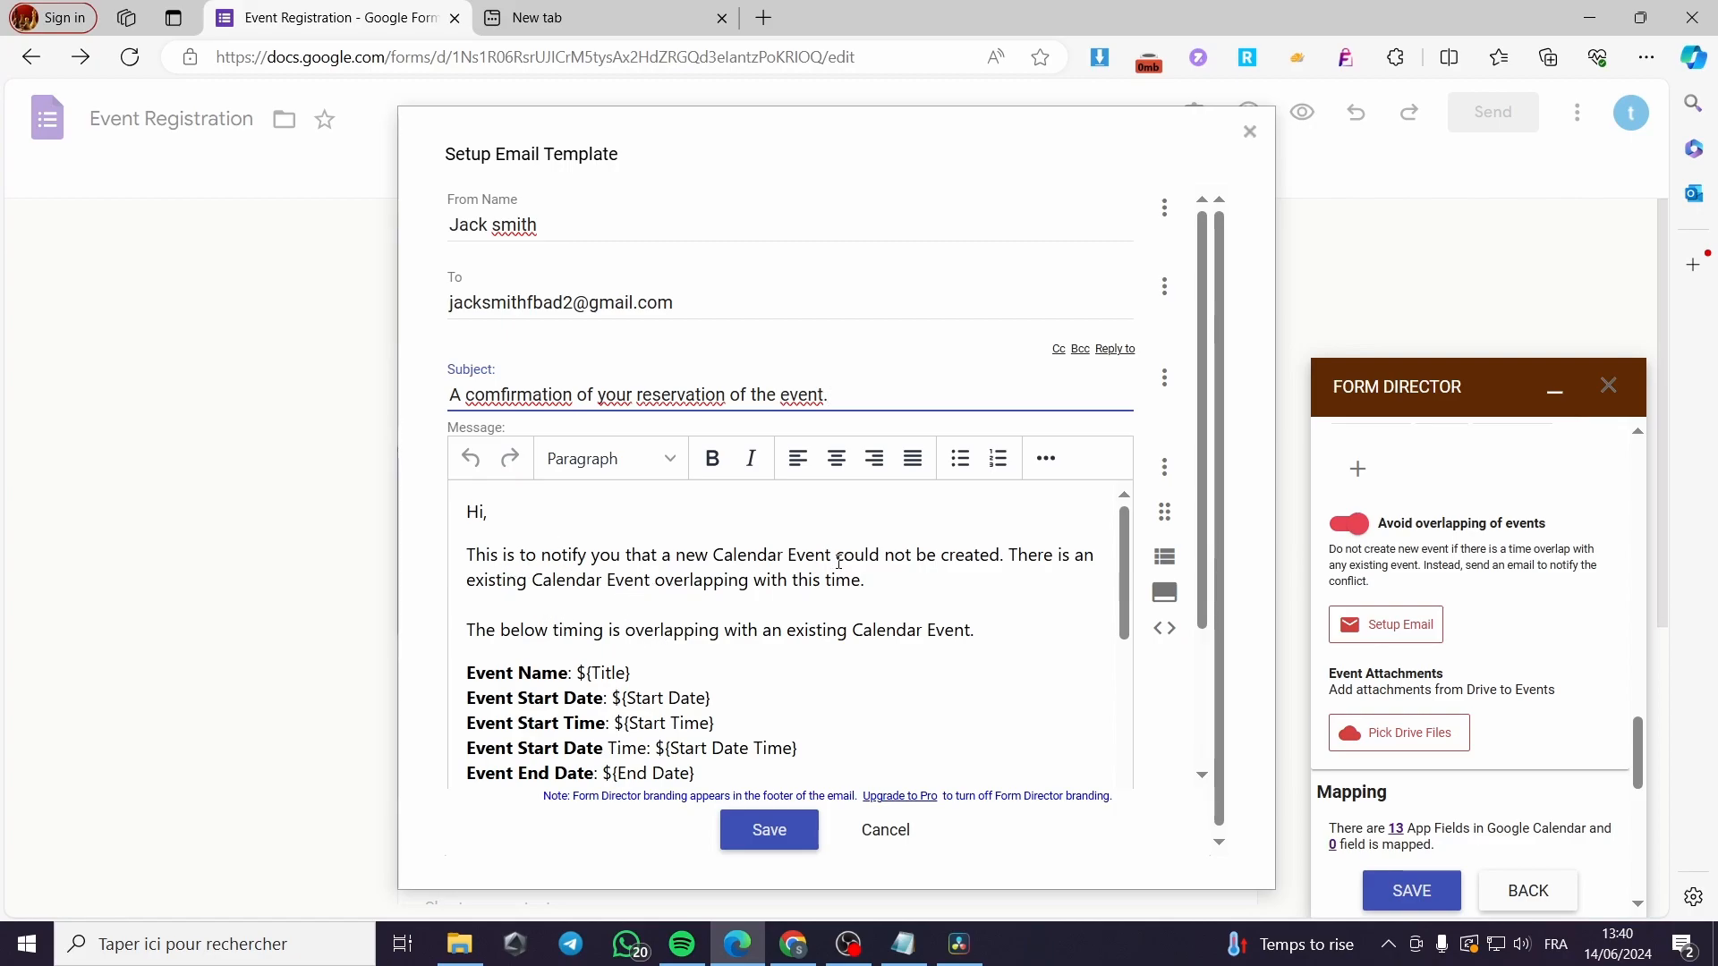
# Delete the paragraph about the Calendar Event not being created and review the message.
pyautogui.moveTo(925, 584); pyautogui.dragTo(459, 560)
pyautogui.press('BackSpace')
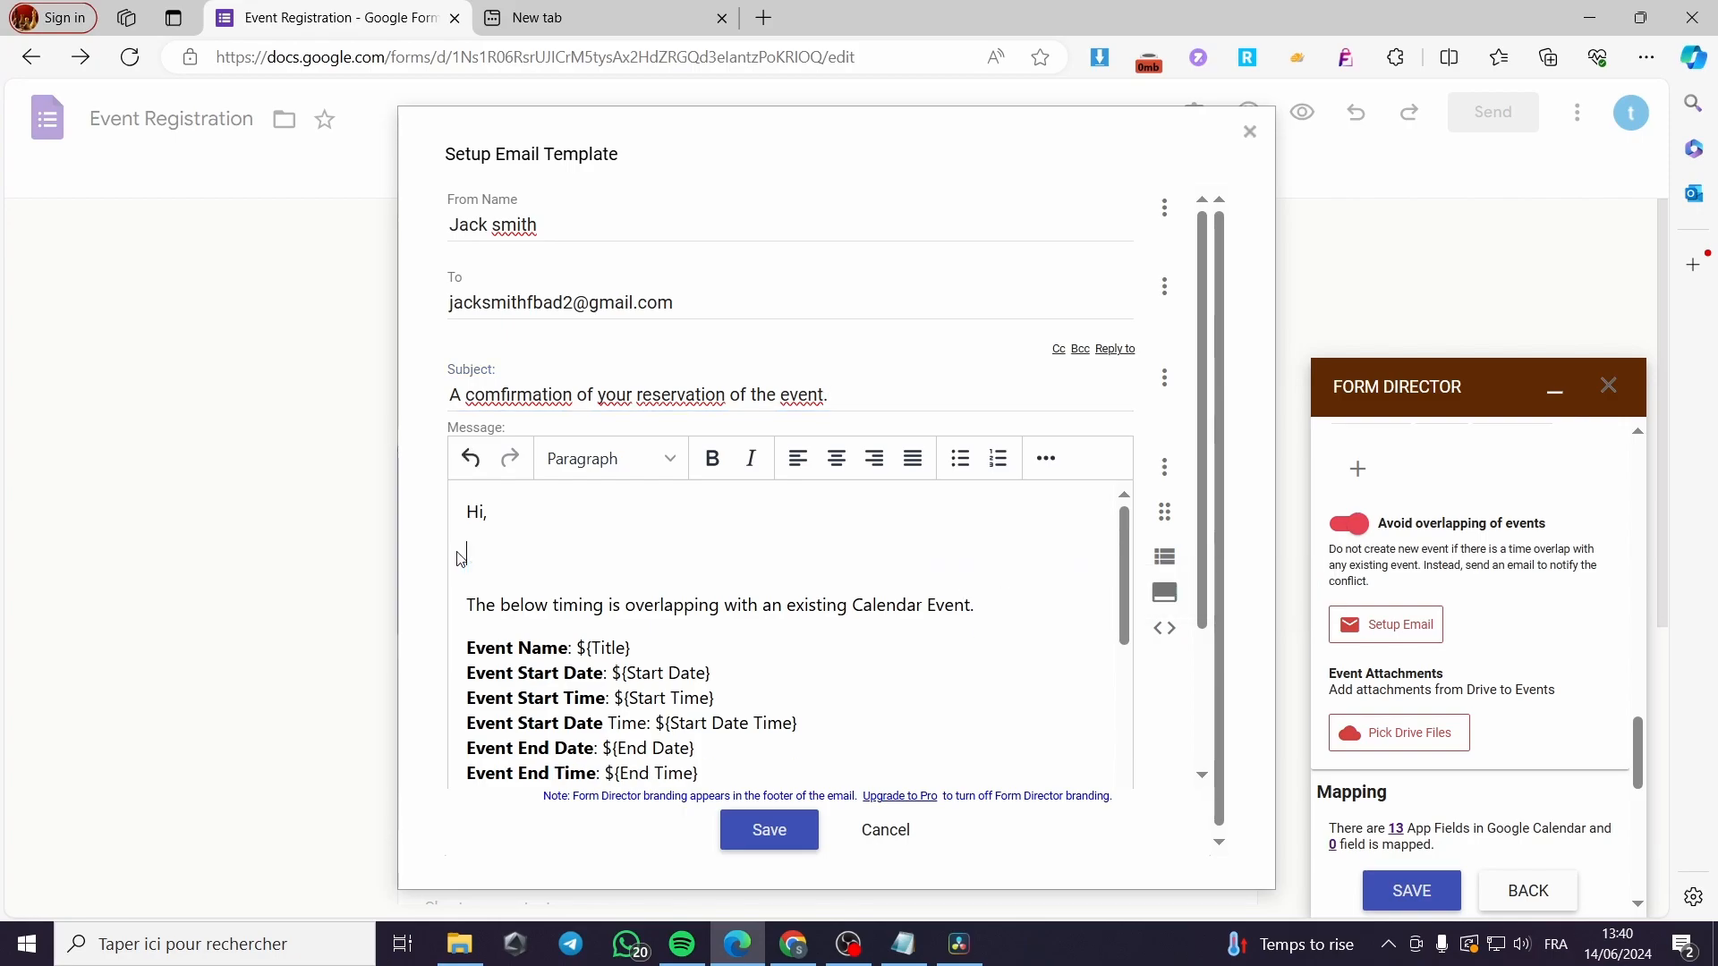
pyautogui.scroll(-2, 624, 573)
pyautogui.scroll(-5, 625, 573)
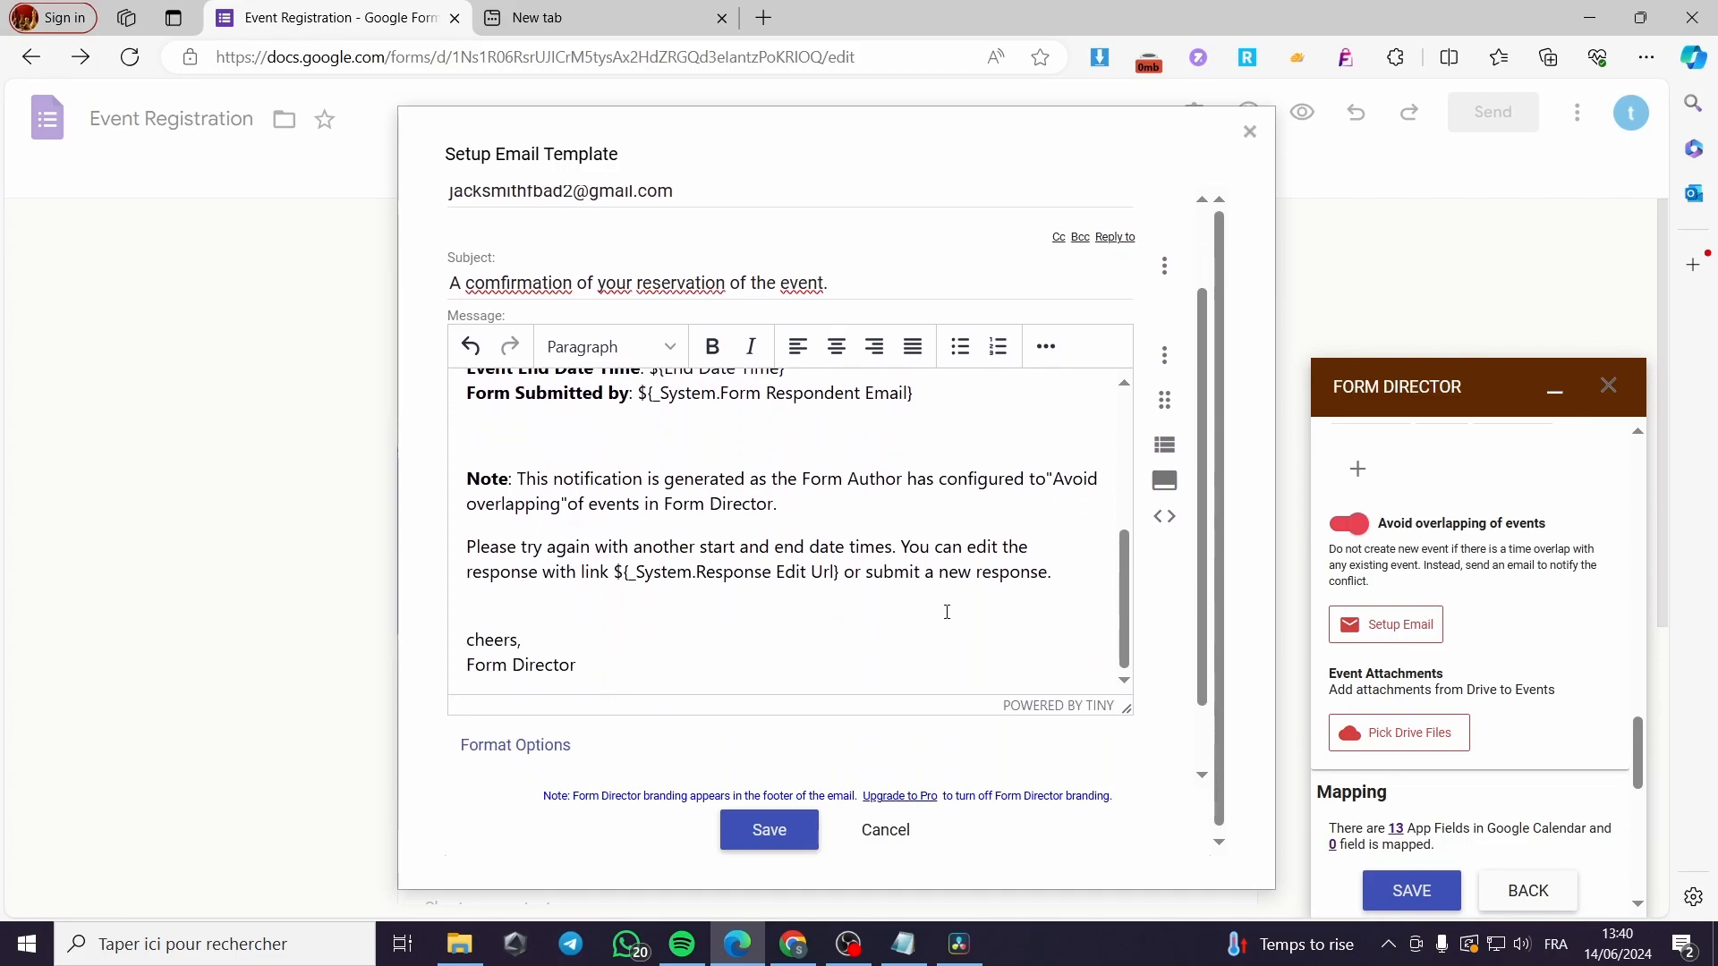
pyautogui.scroll(5, 1045, 582)
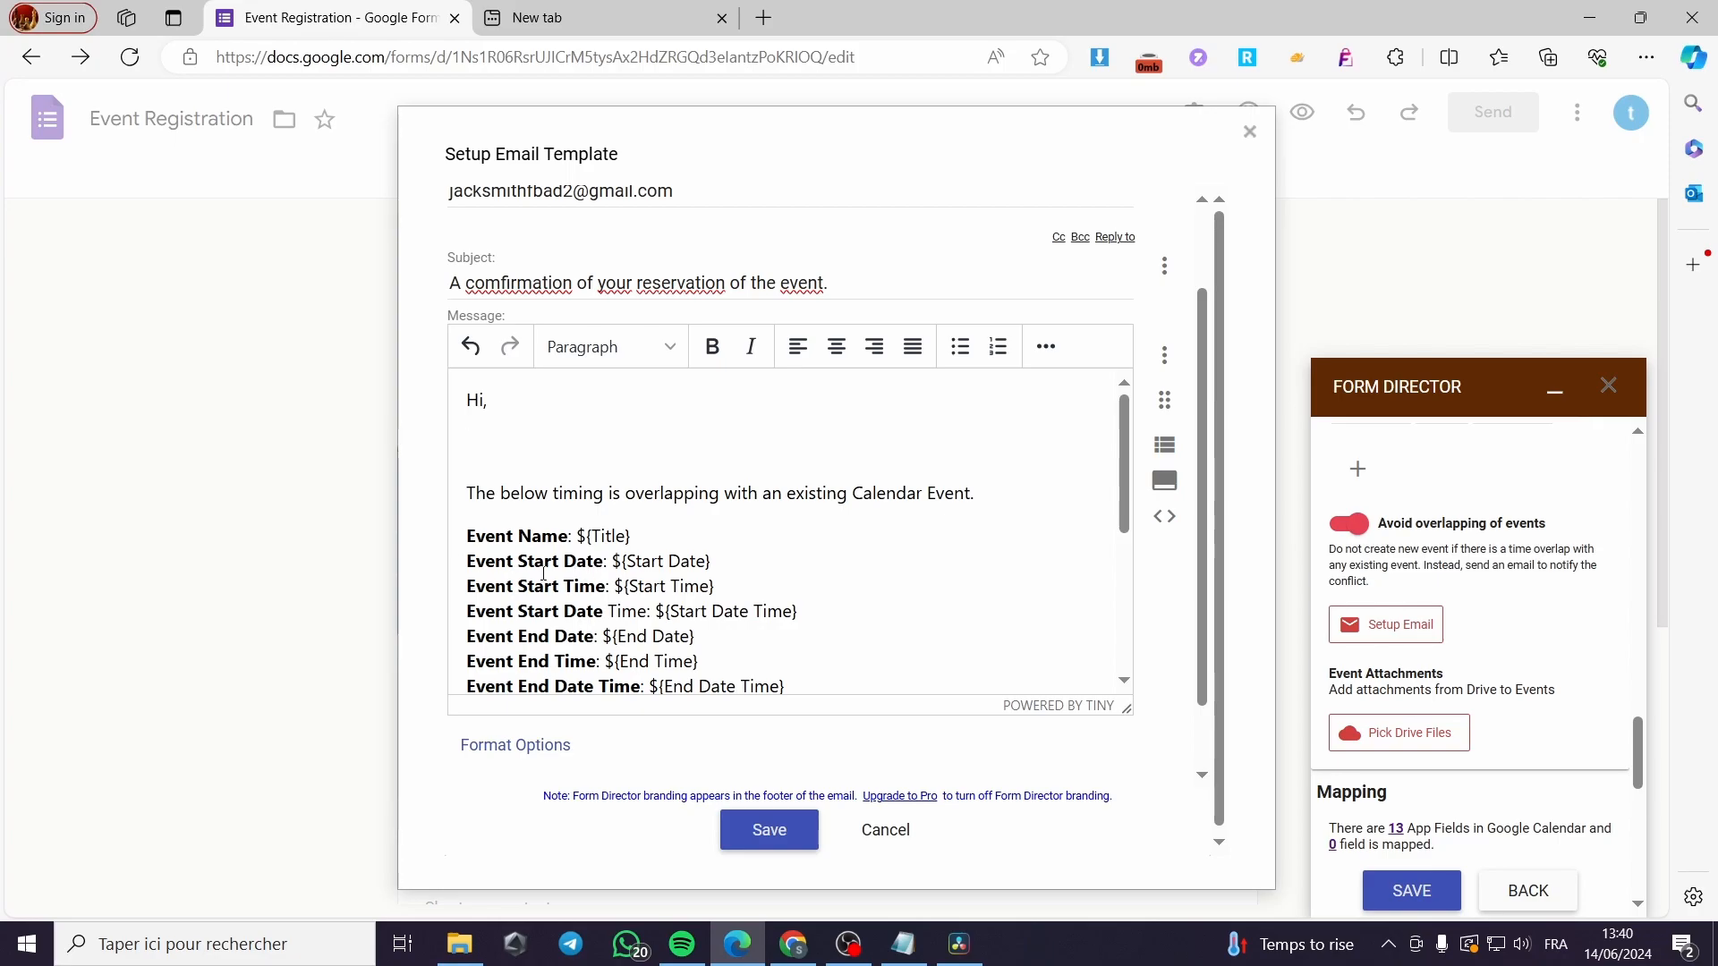
pyautogui.scroll(-1, 619, 474)
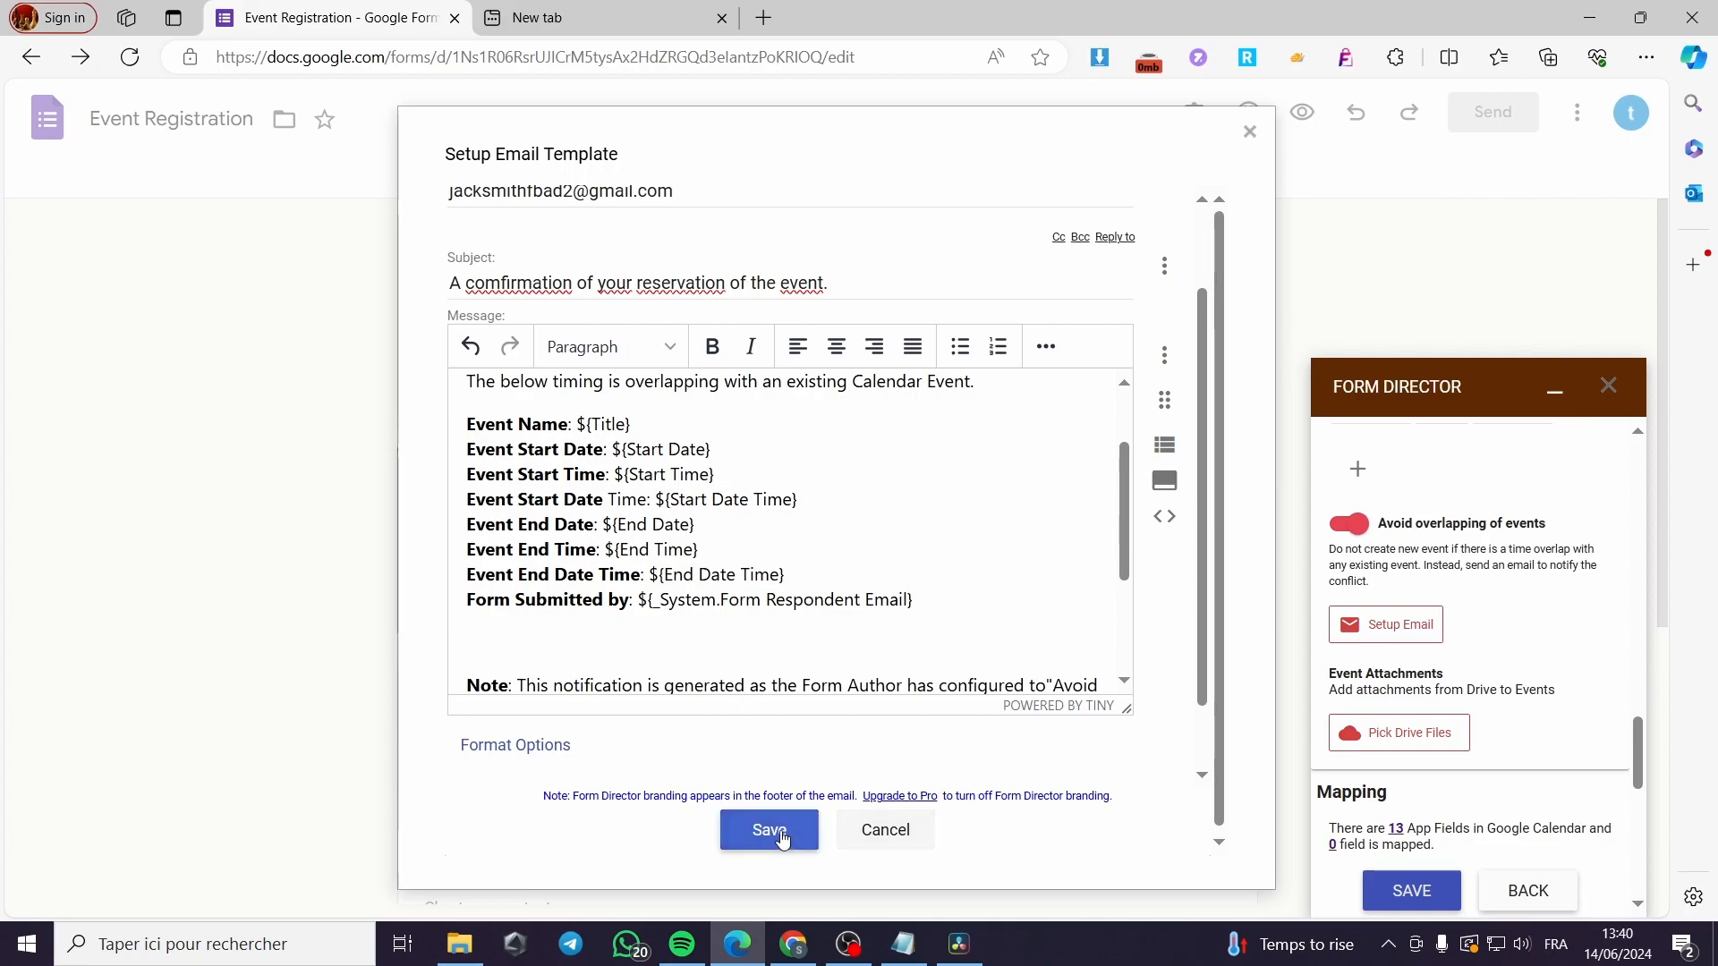
pyautogui.scroll(-5, 607, 557)
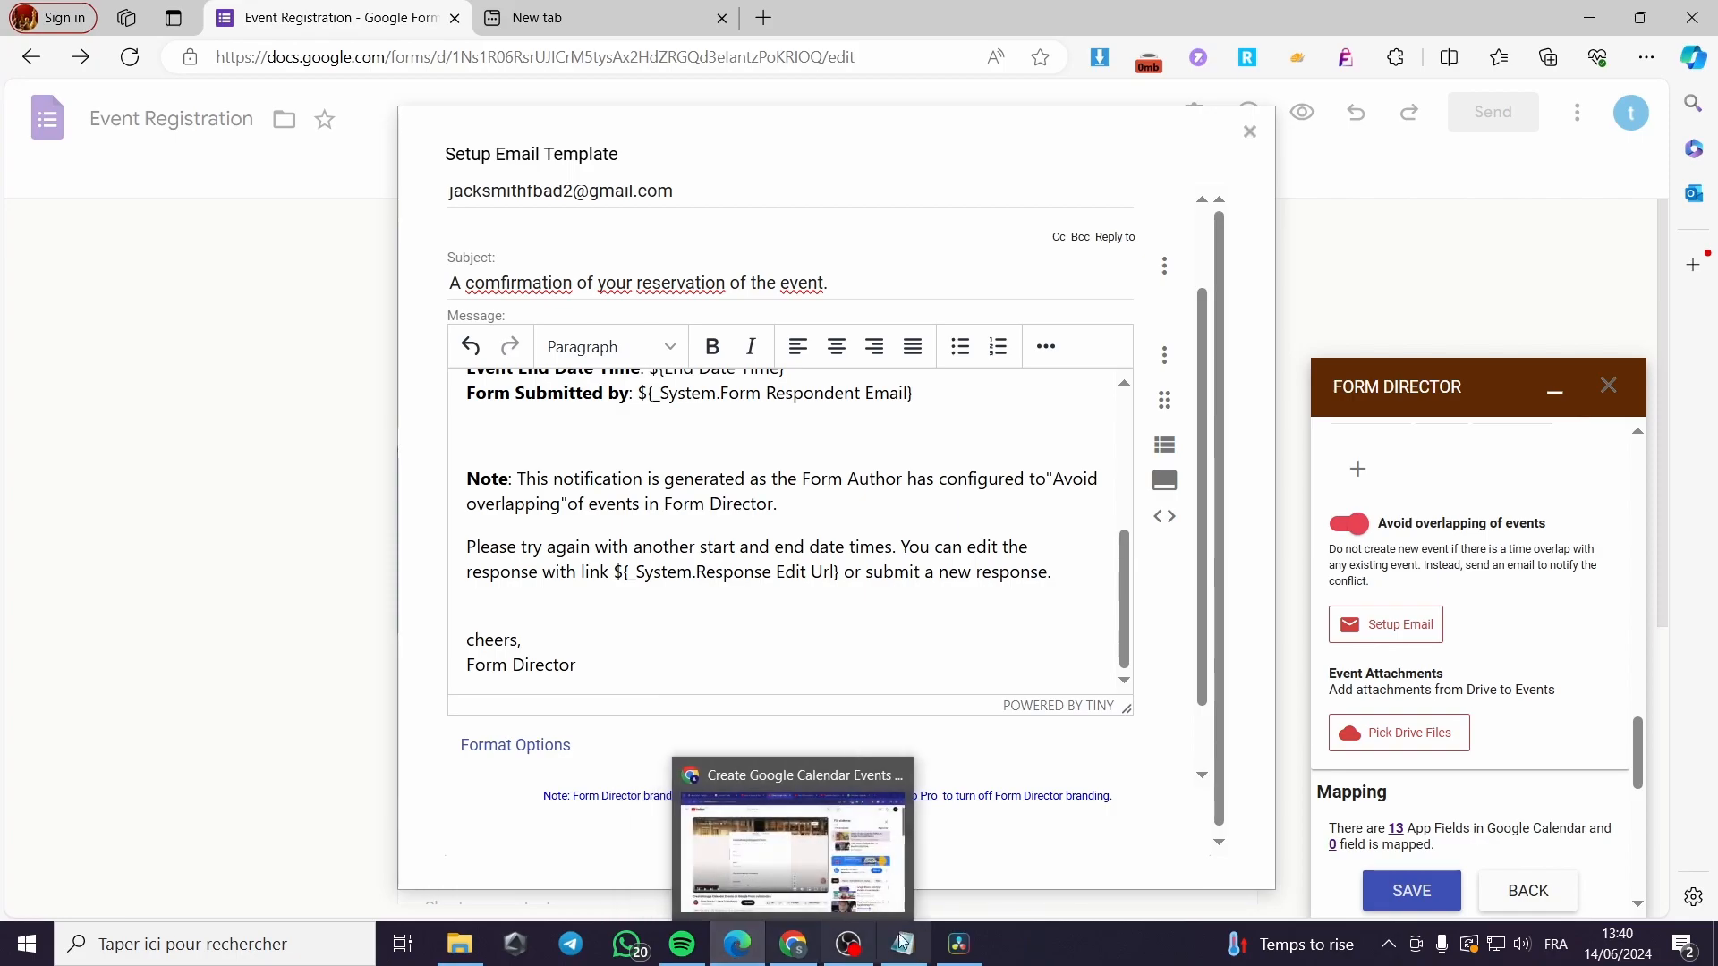
# Save the conflict email template.
pyautogui.click(783, 830)
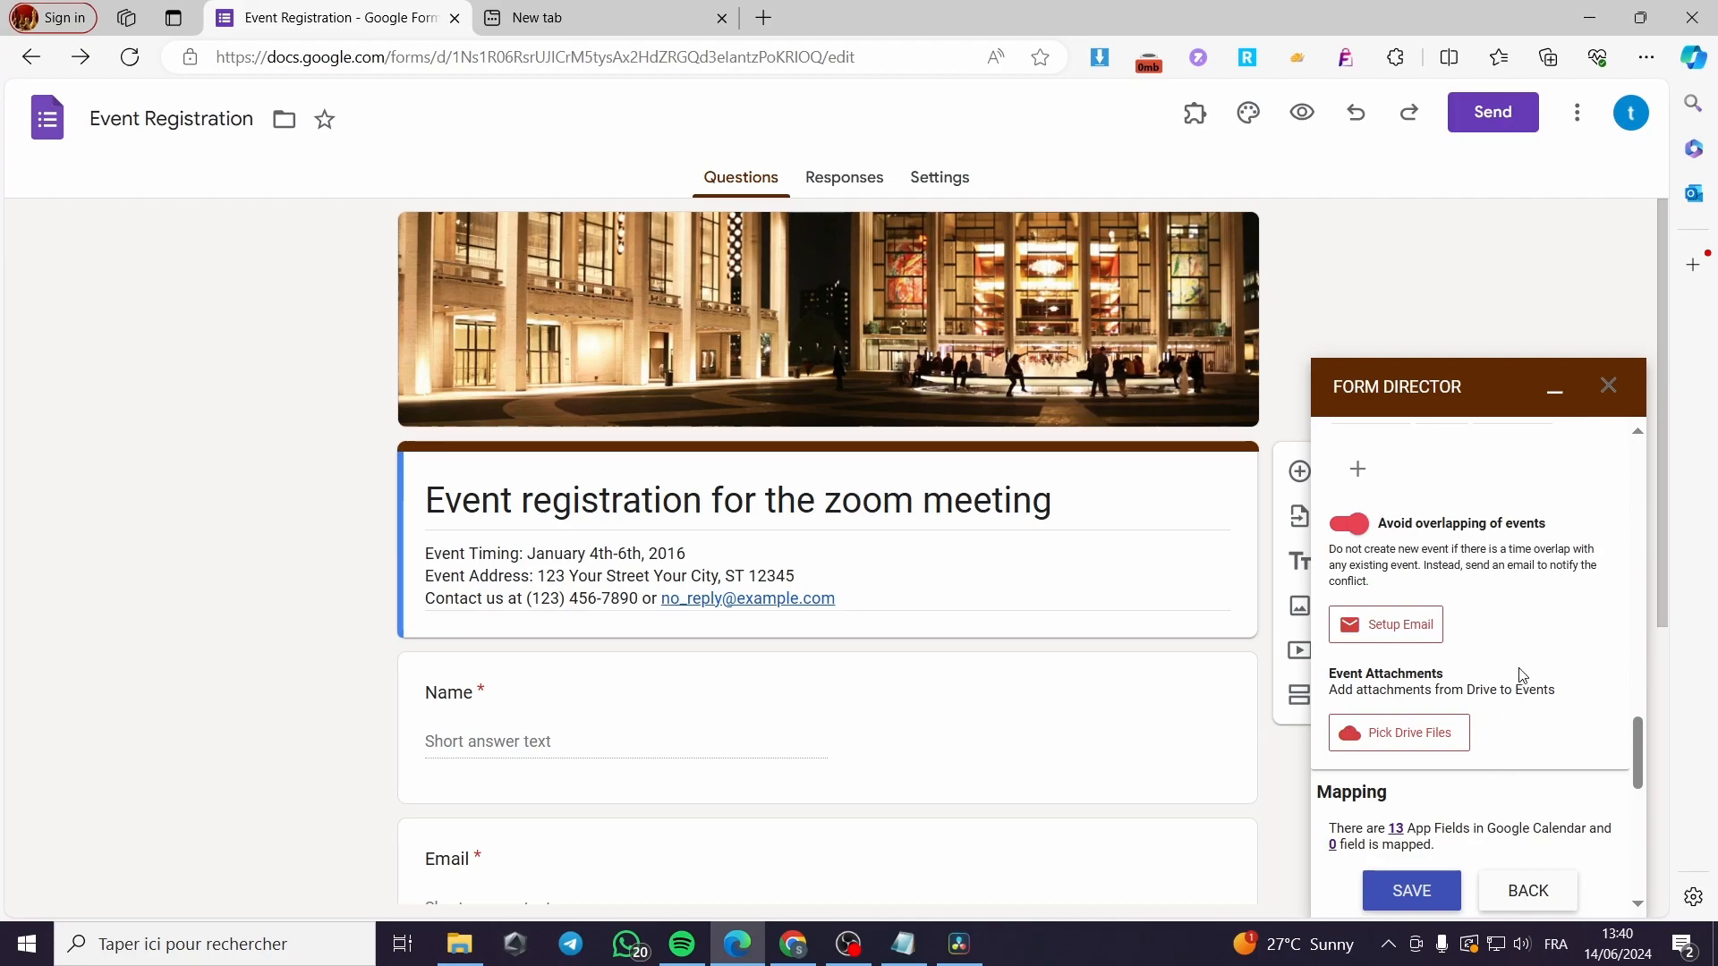
pyautogui.scroll(-1, 1472, 646)
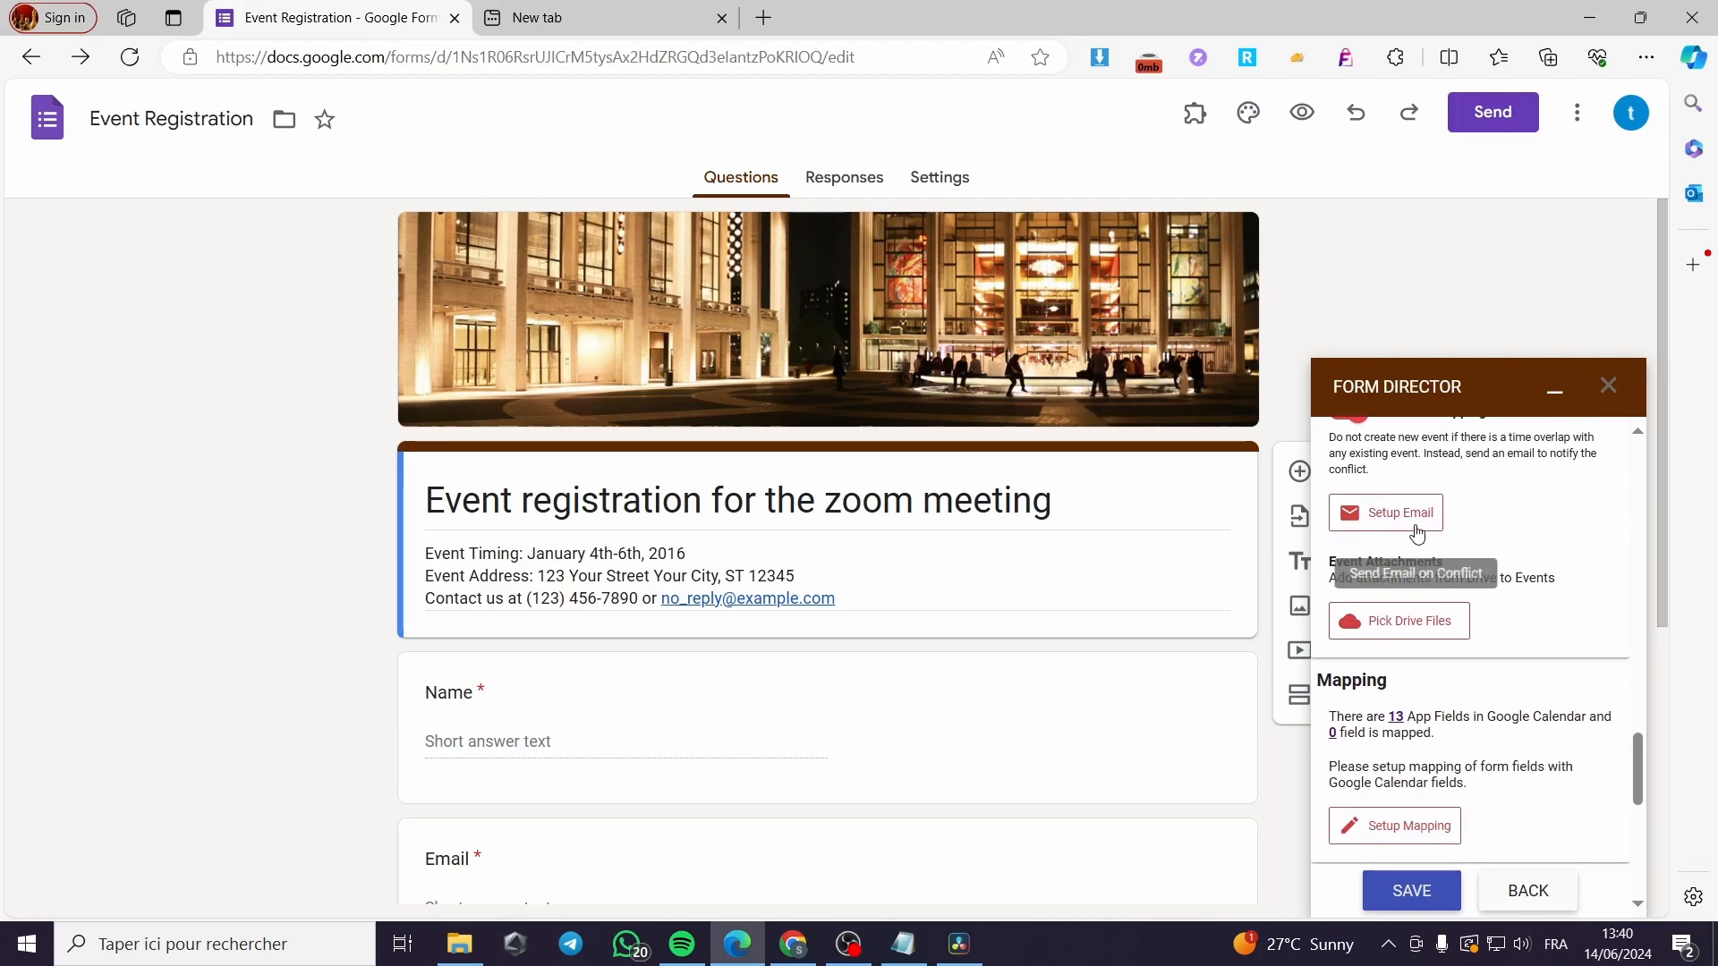
pyautogui.scroll(-1, 1548, 563)
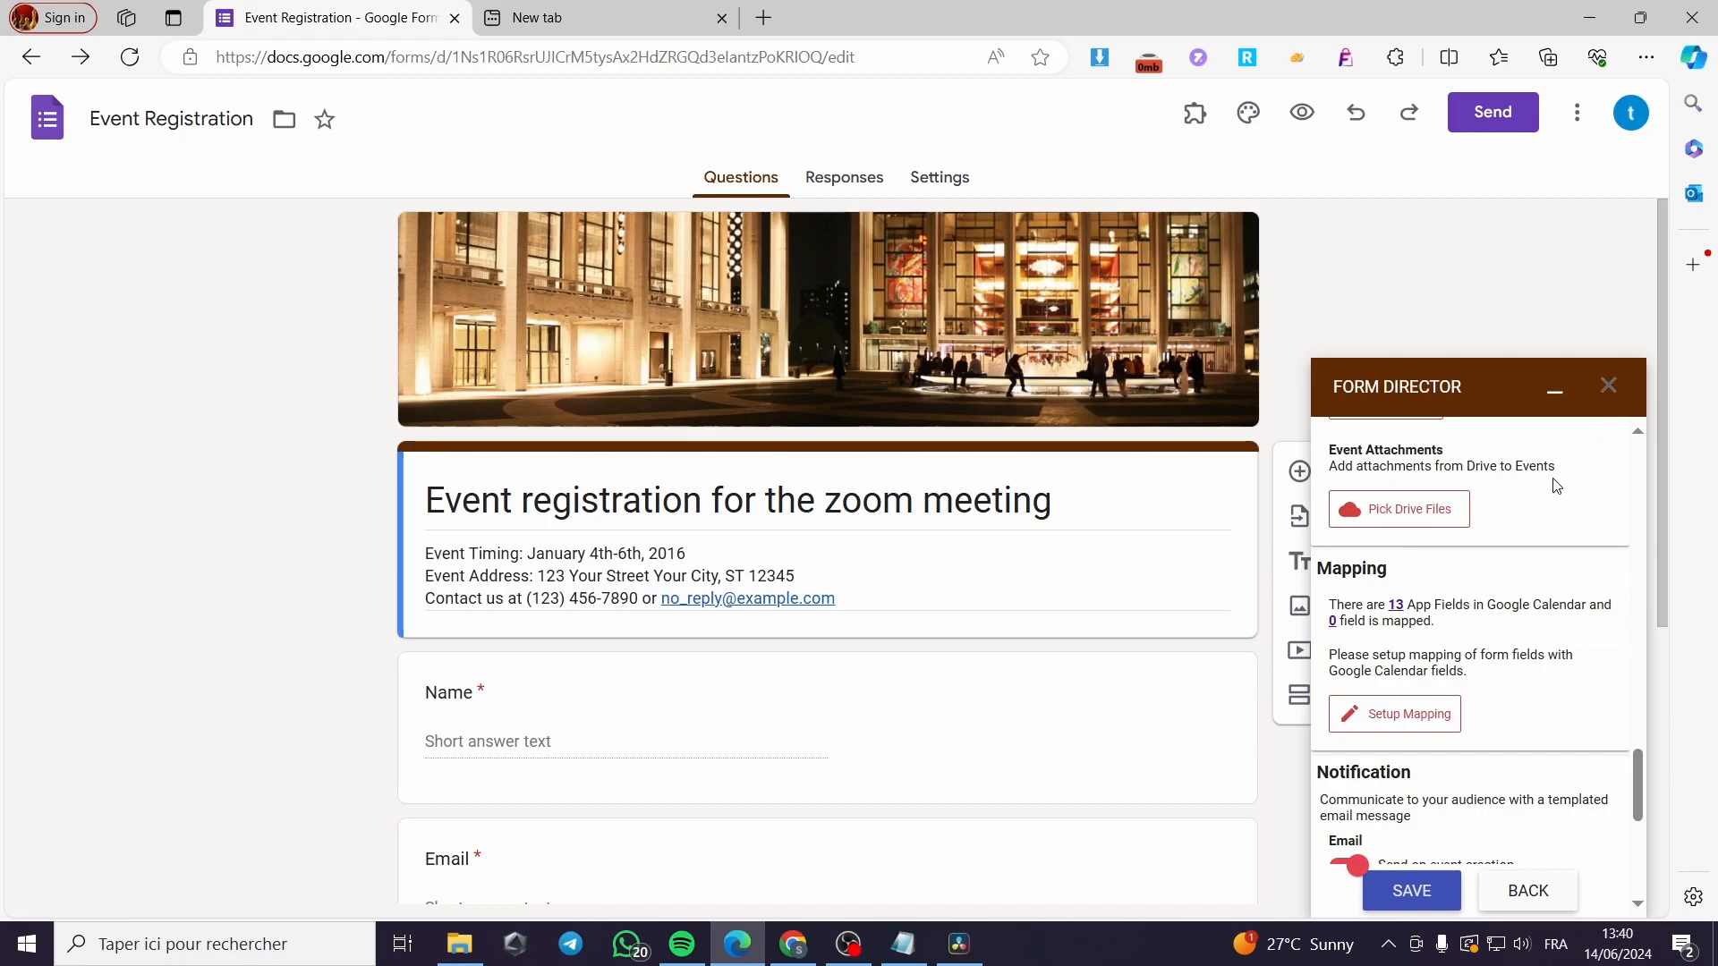
pyautogui.scroll(-1, 1458, 631)
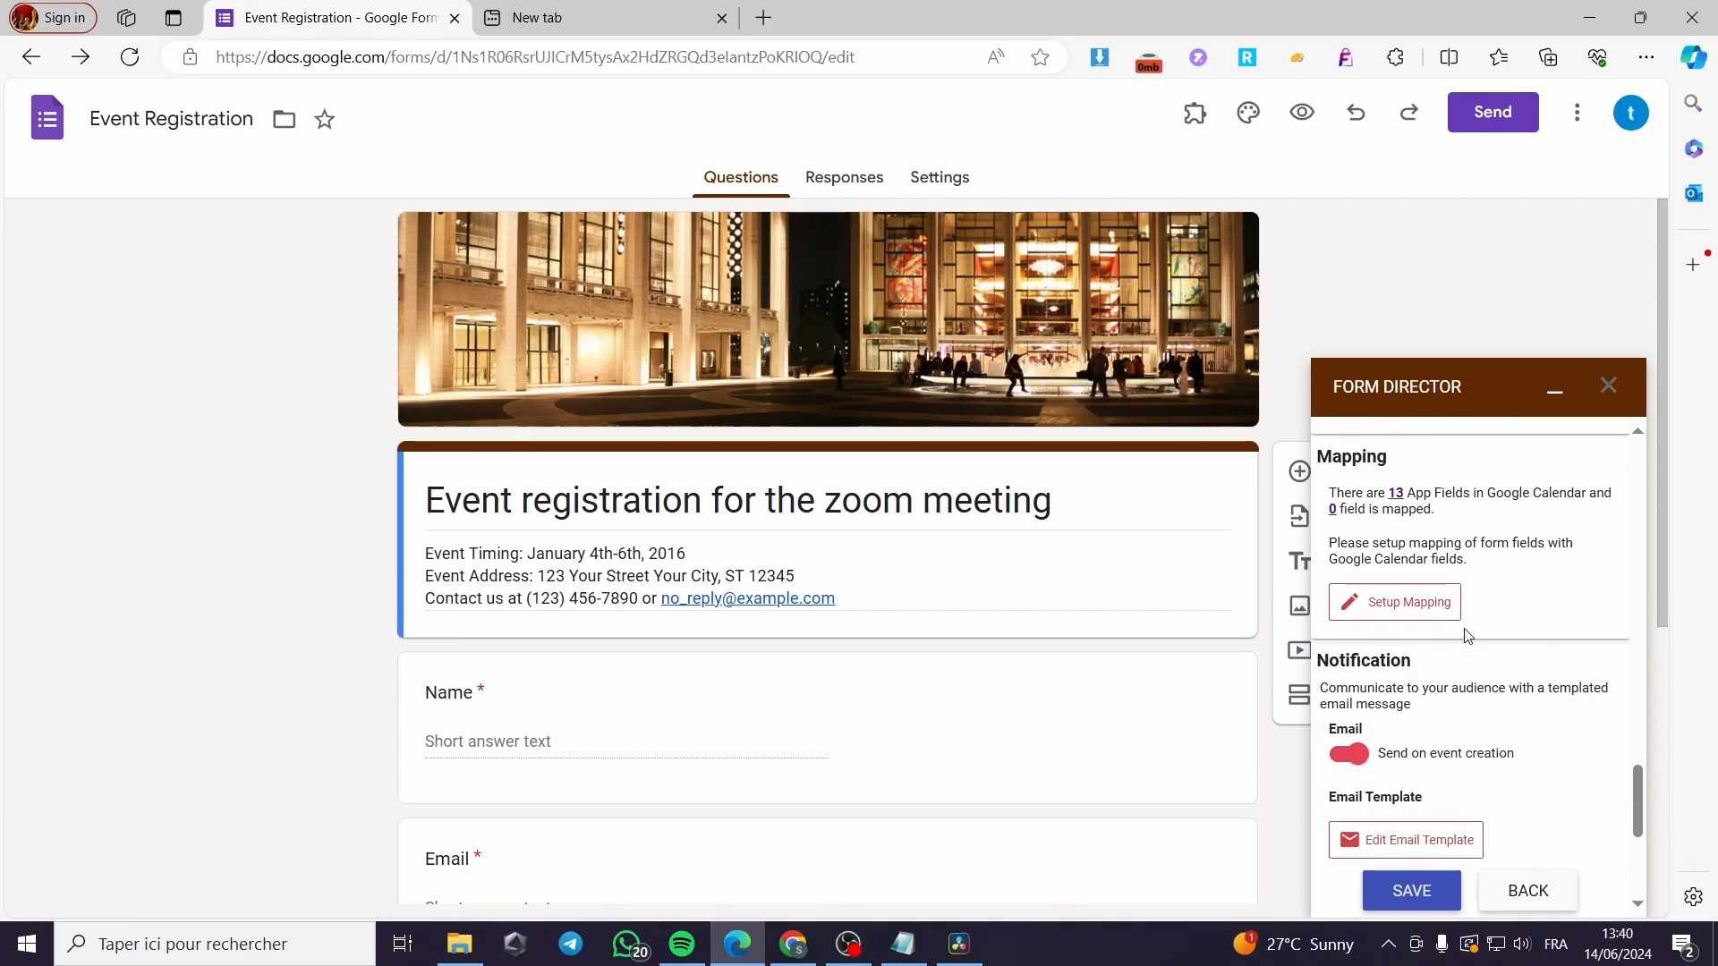
# In Setup Mapping, accept Intelligent Mapping and add the 12 calendar fields to the form.
pyautogui.click(1426, 609)
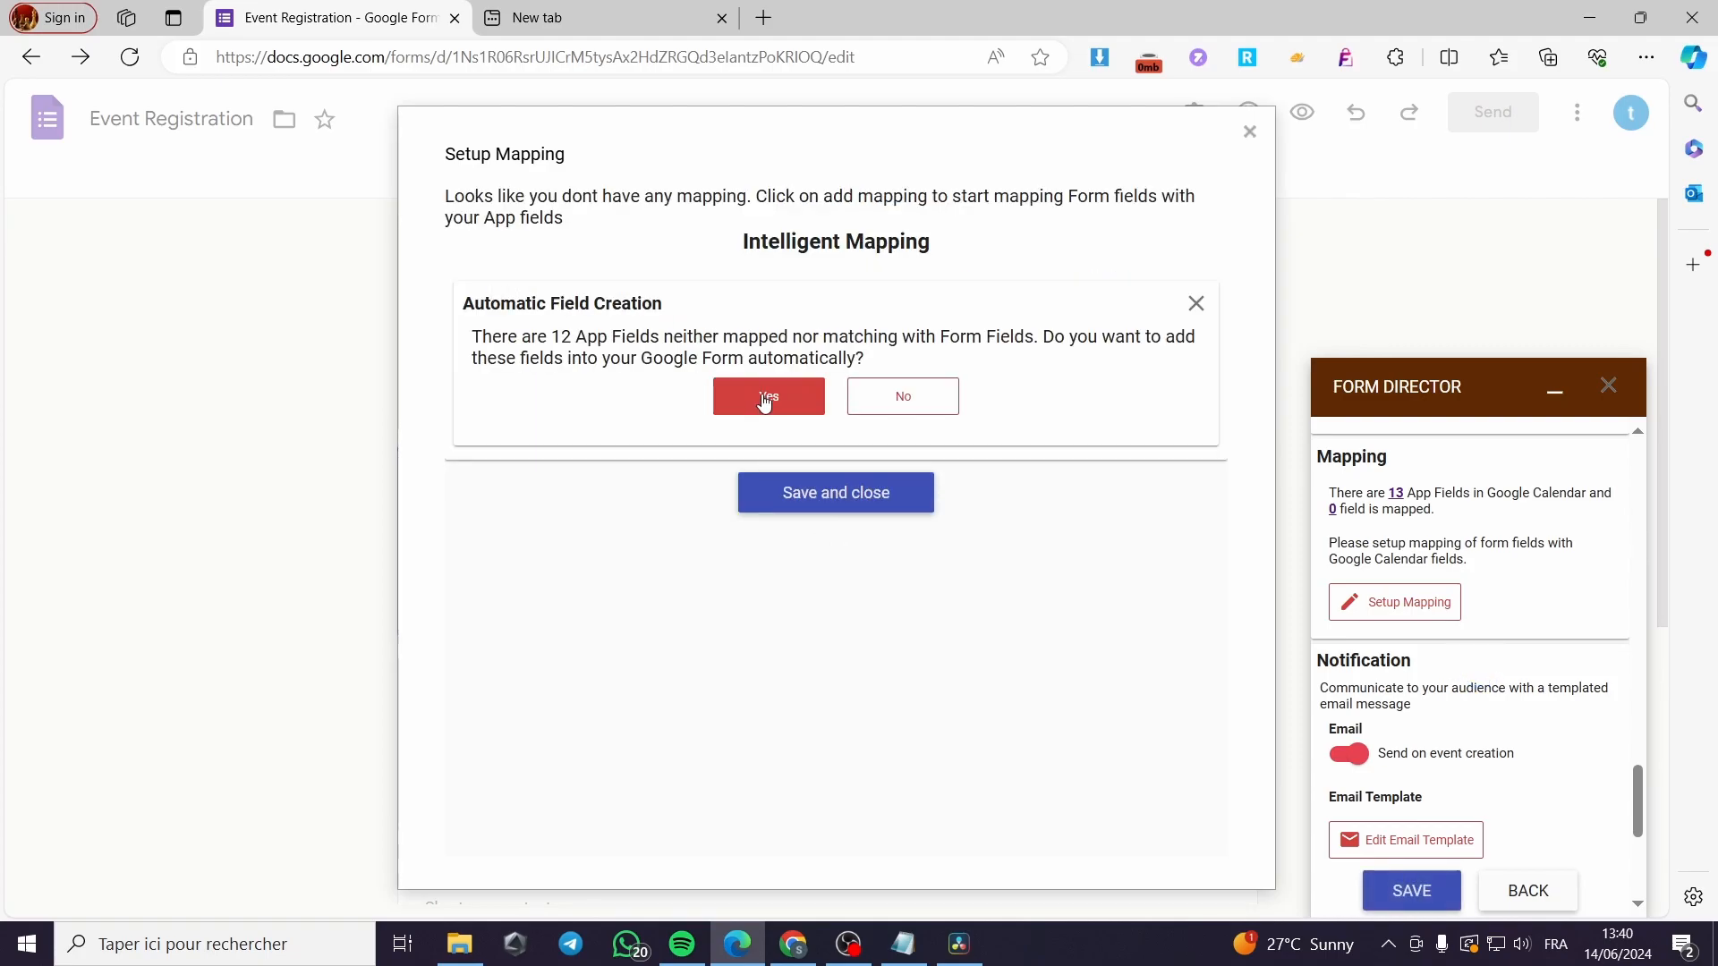
pyautogui.click(764, 402)
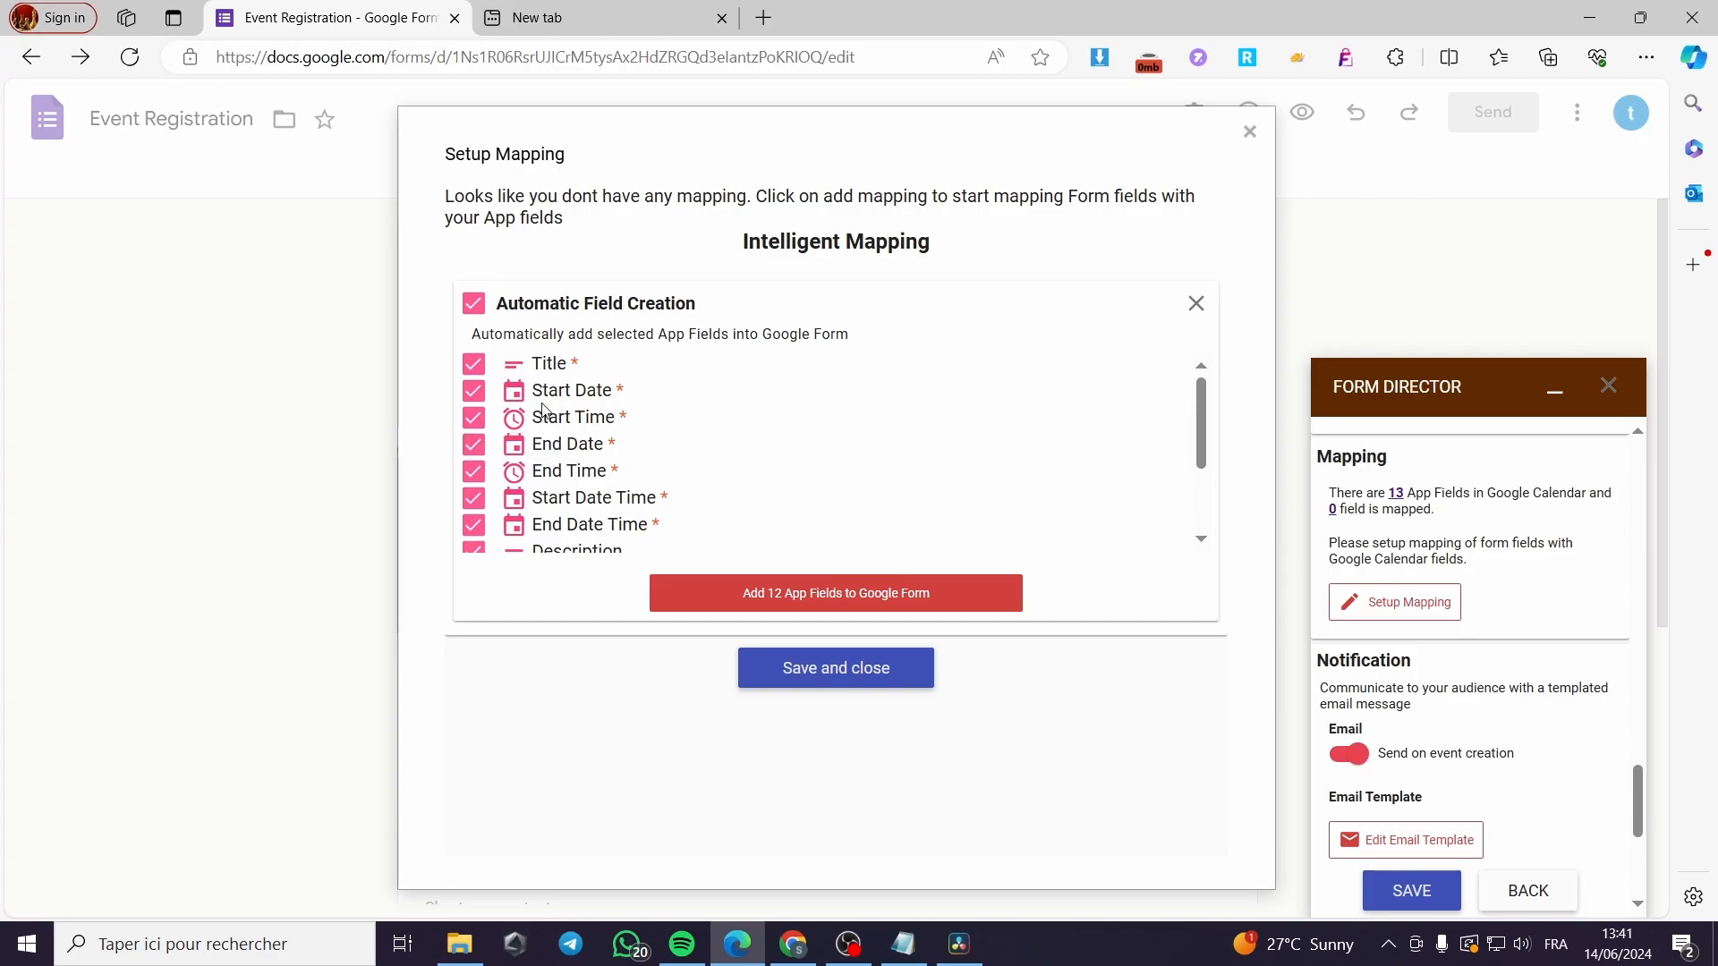
pyautogui.scroll(-2, 593, 430)
pyautogui.scroll(2, 596, 461)
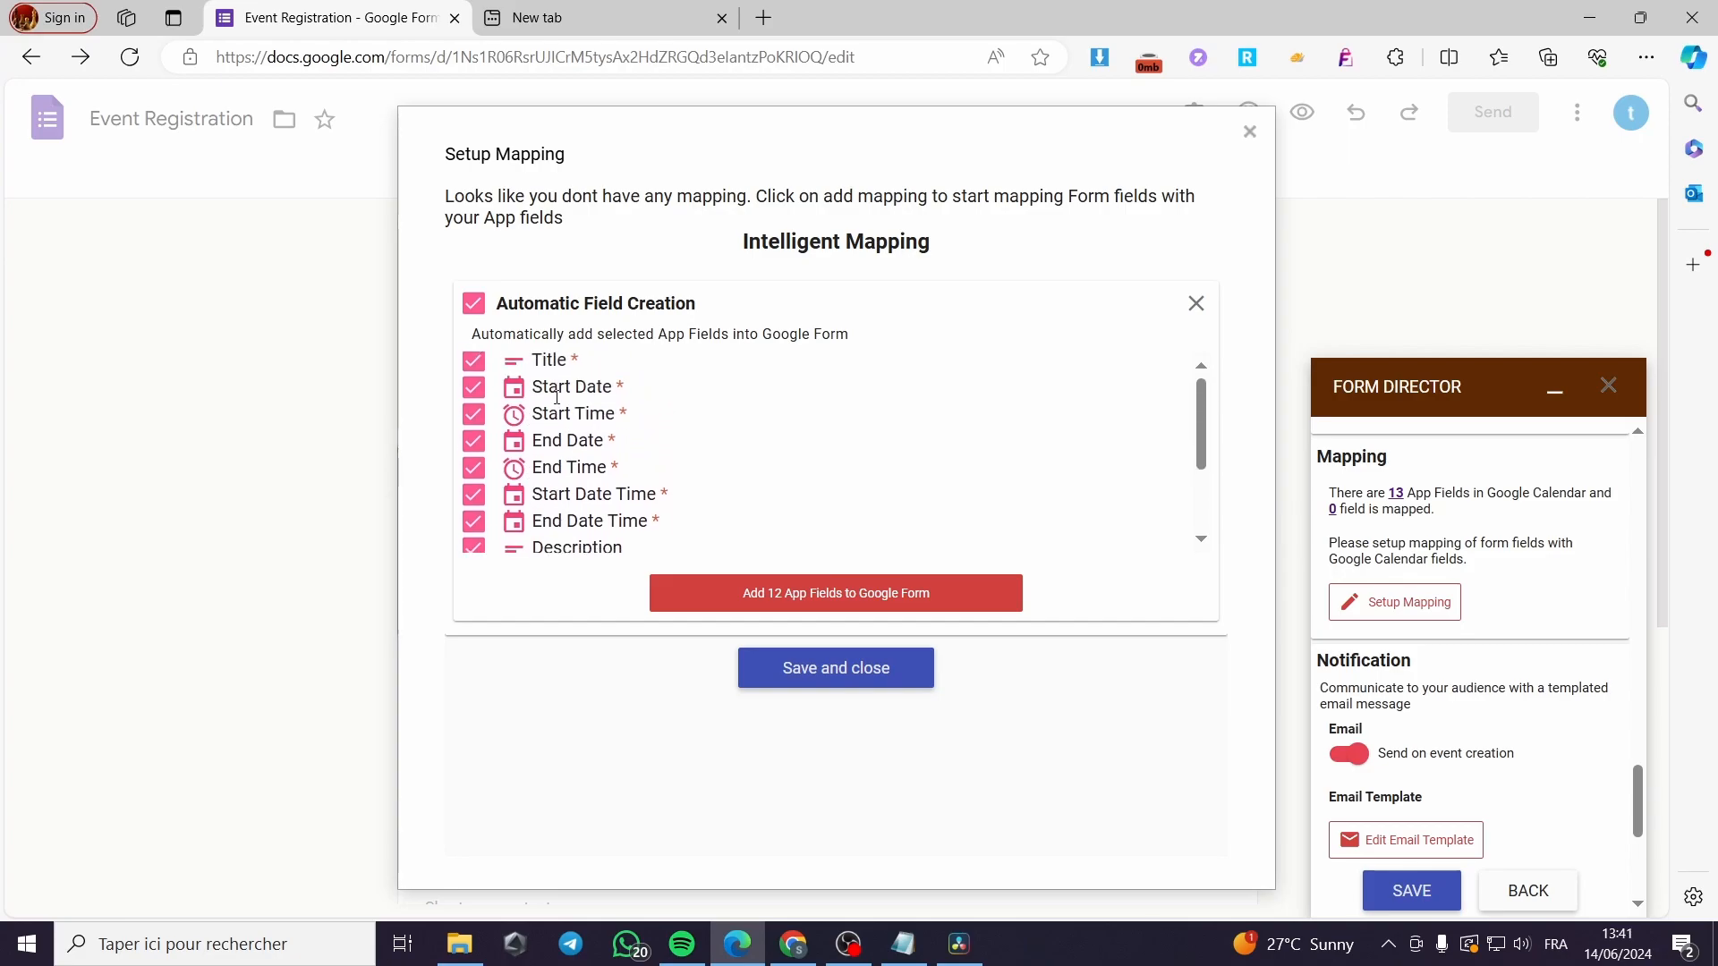
pyautogui.scroll(-2, 577, 448)
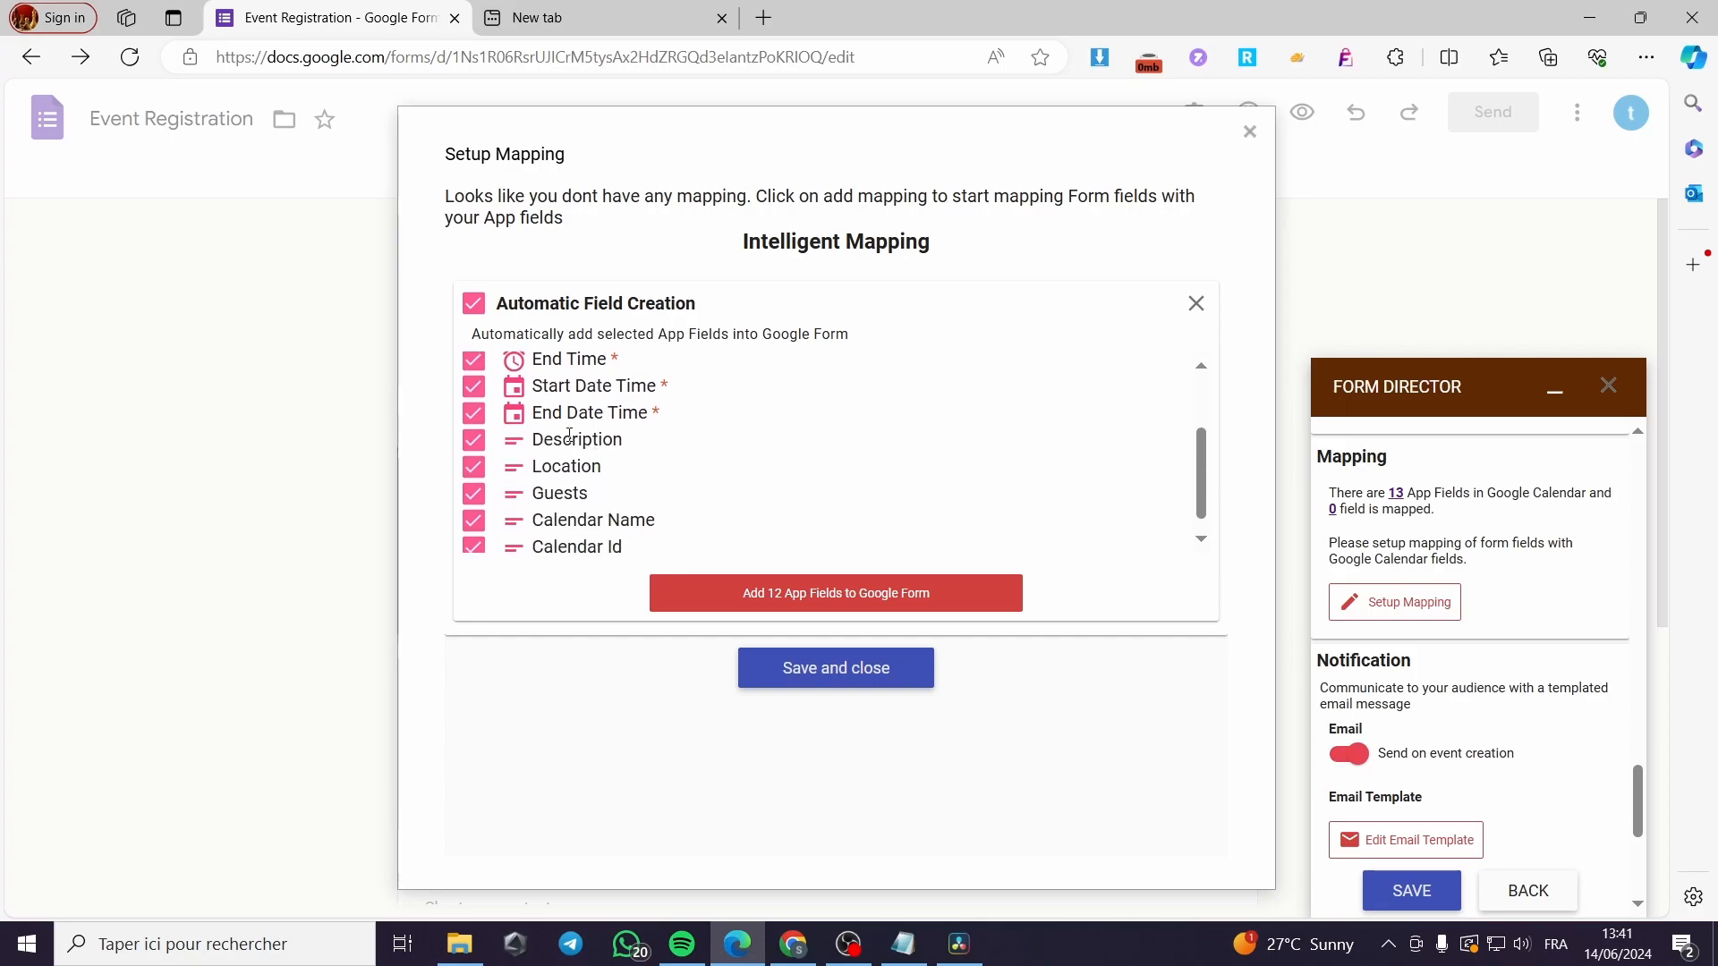
pyautogui.scroll(-1, 541, 456)
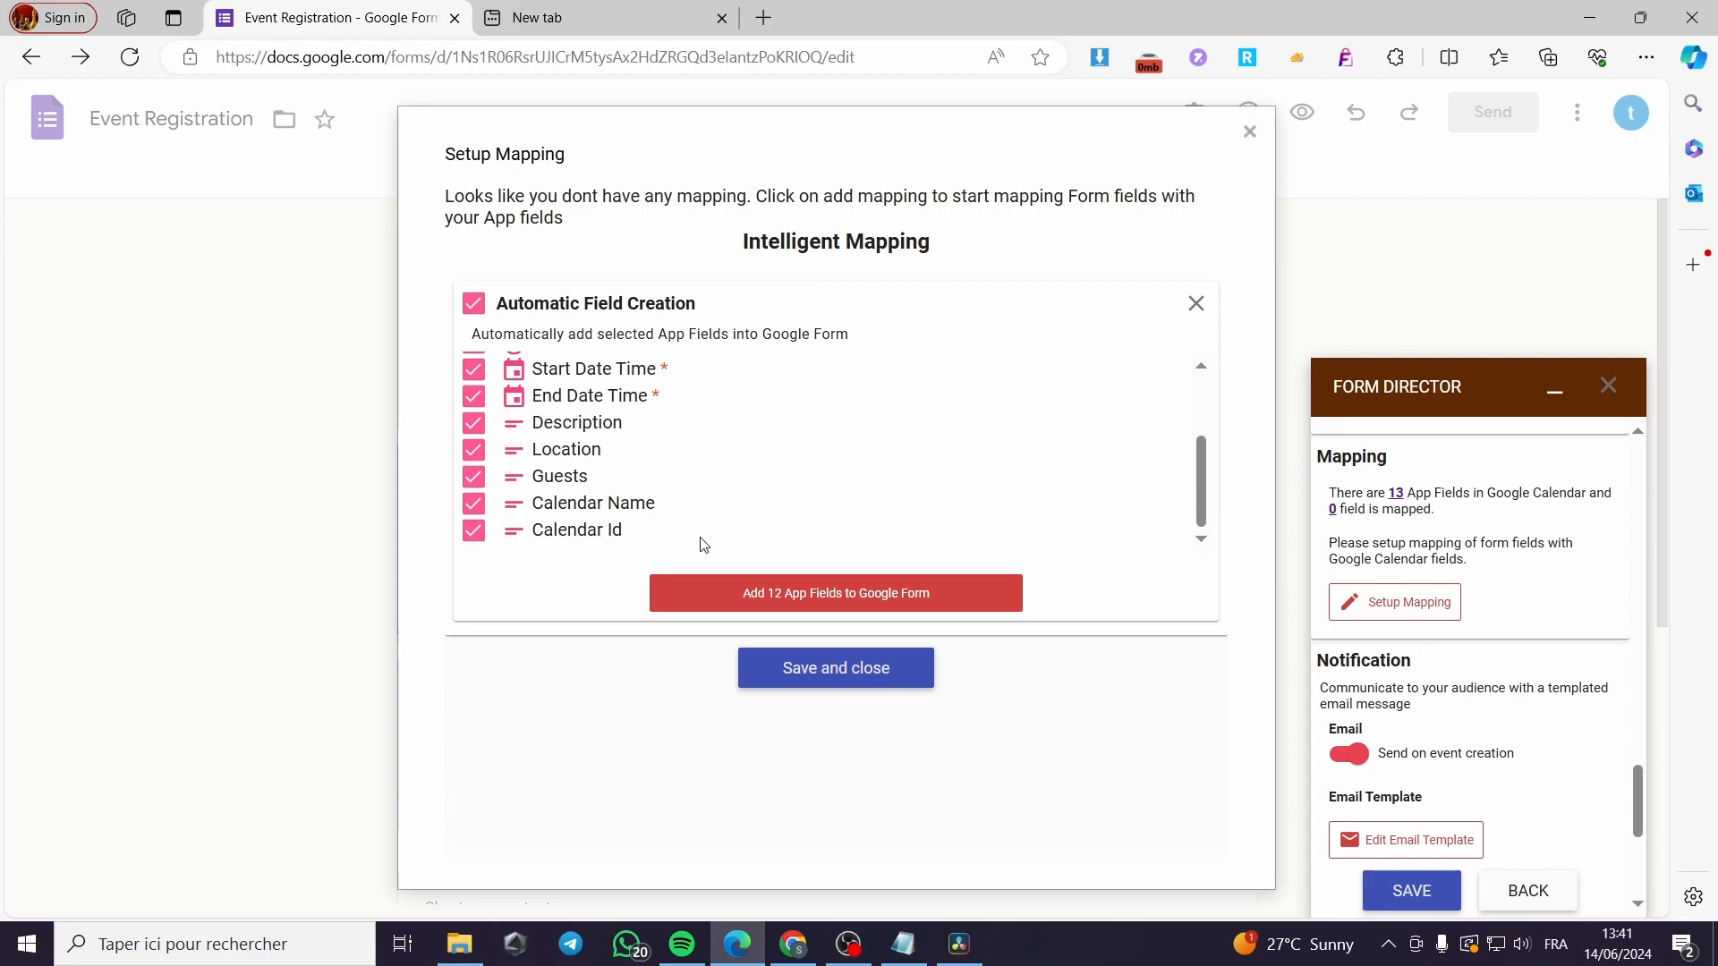
pyautogui.click(775, 608)
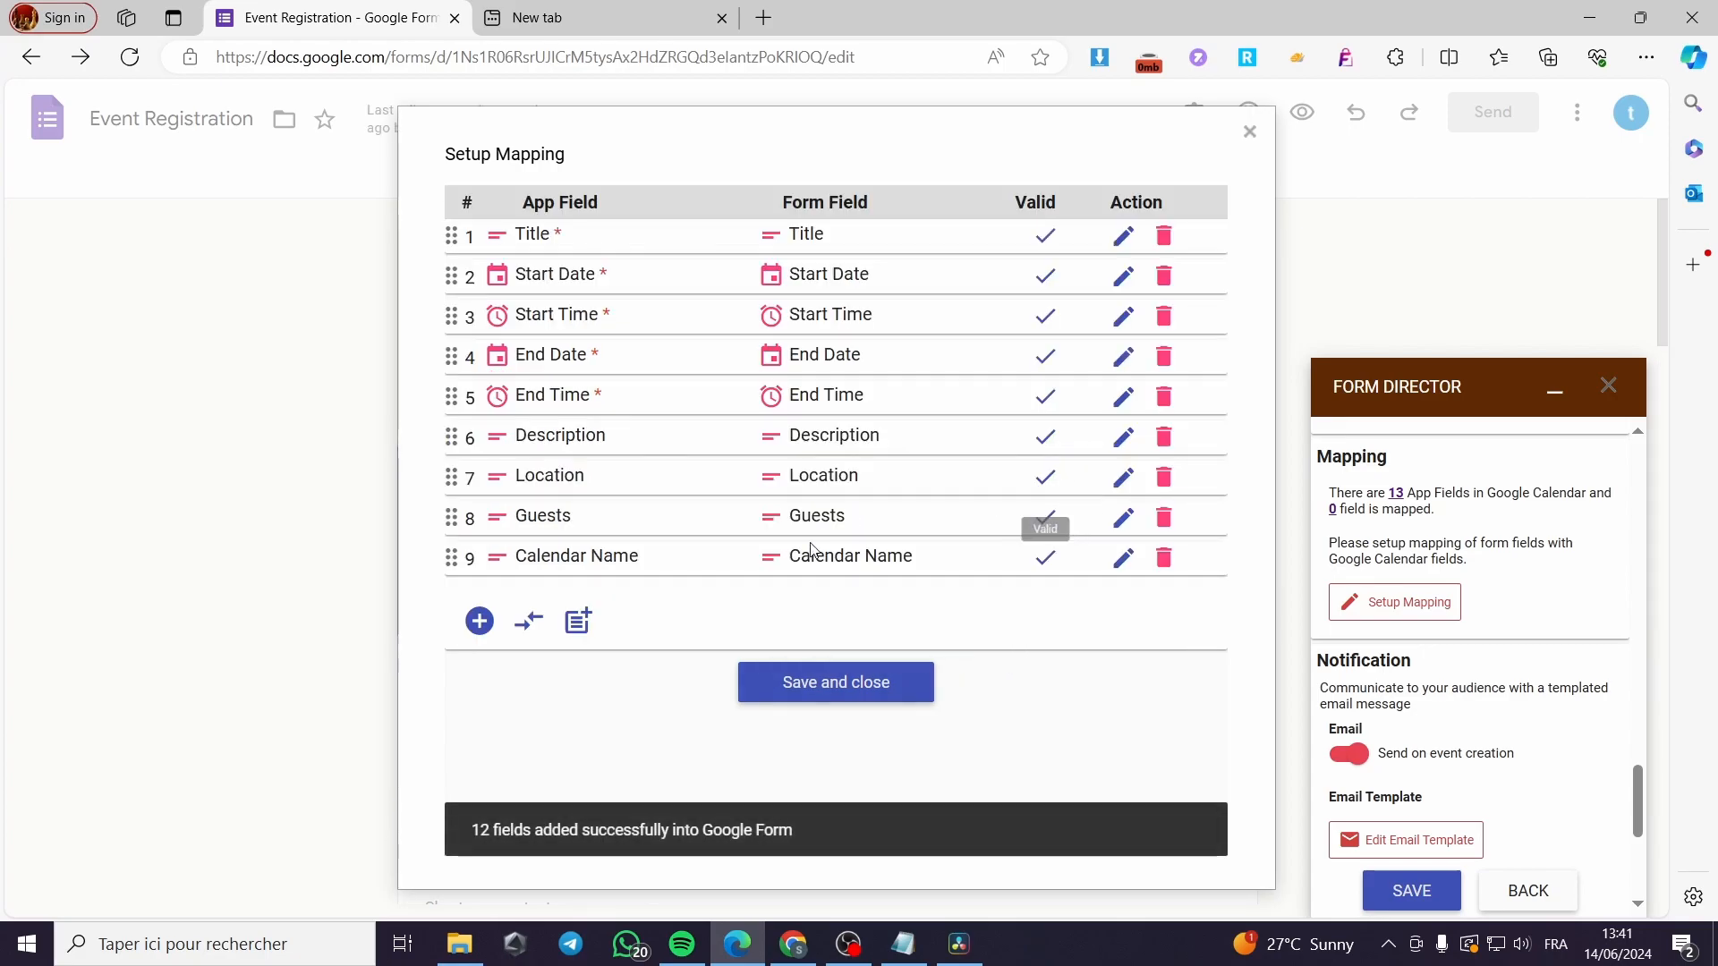
# Delete the Guests, Description and Location mappings, leaving six mapped fields.
pyautogui.click(479, 620)
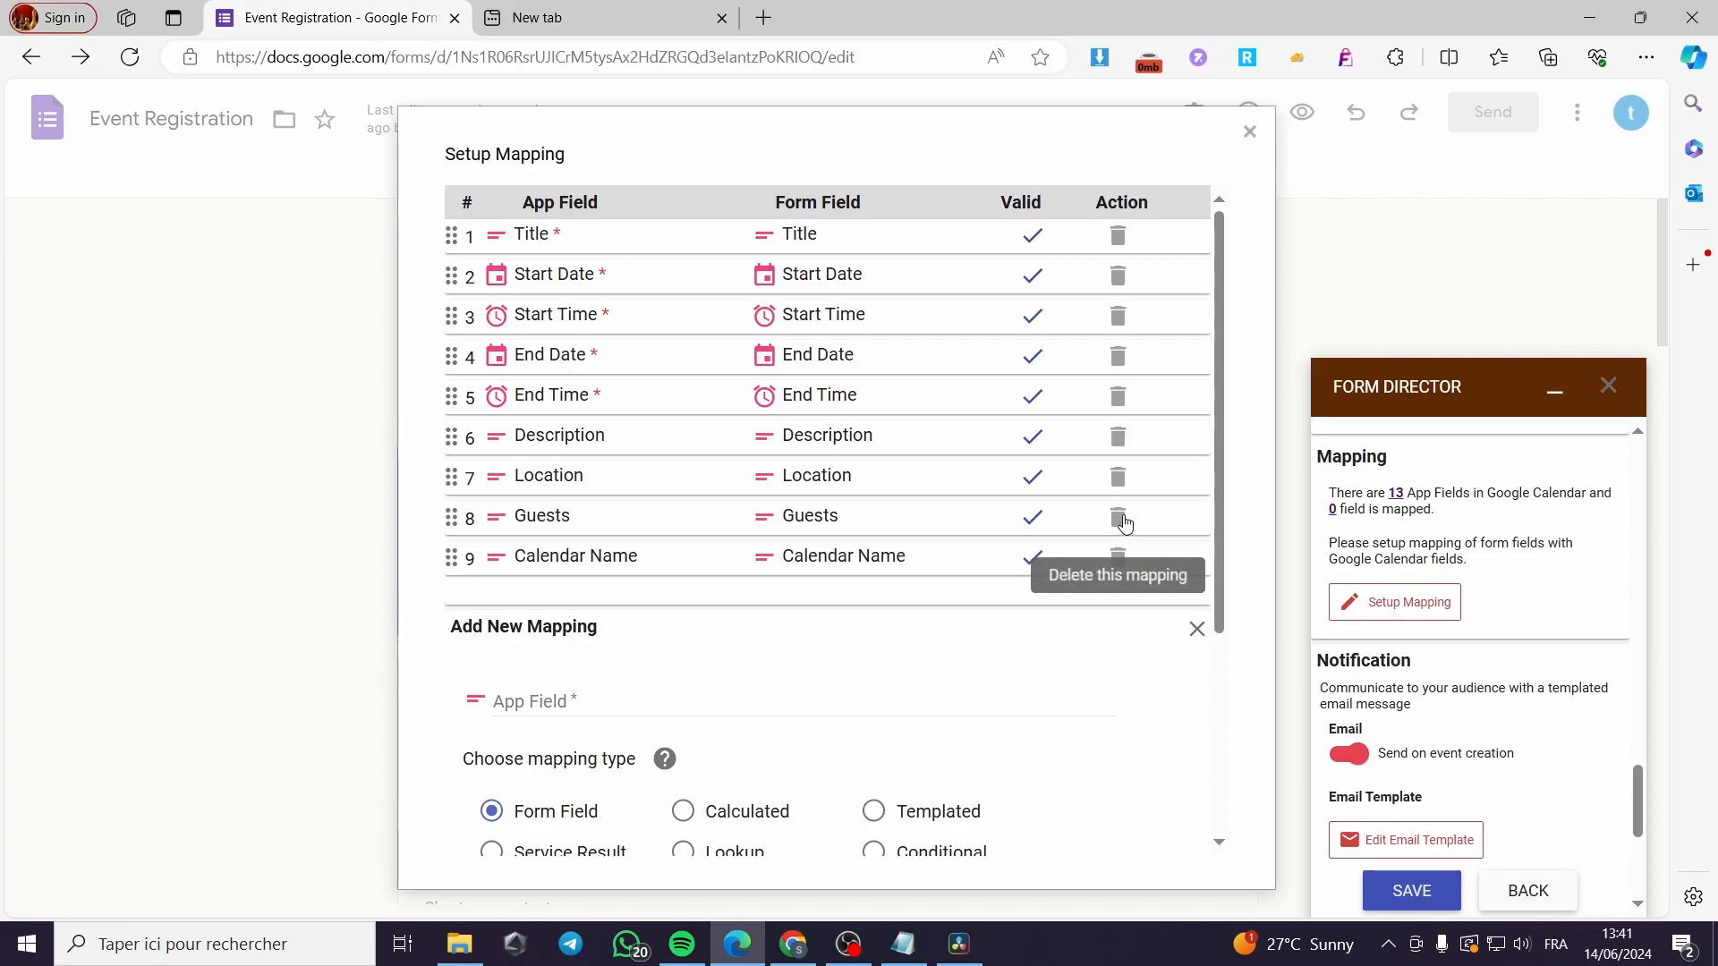
pyautogui.click(1198, 634)
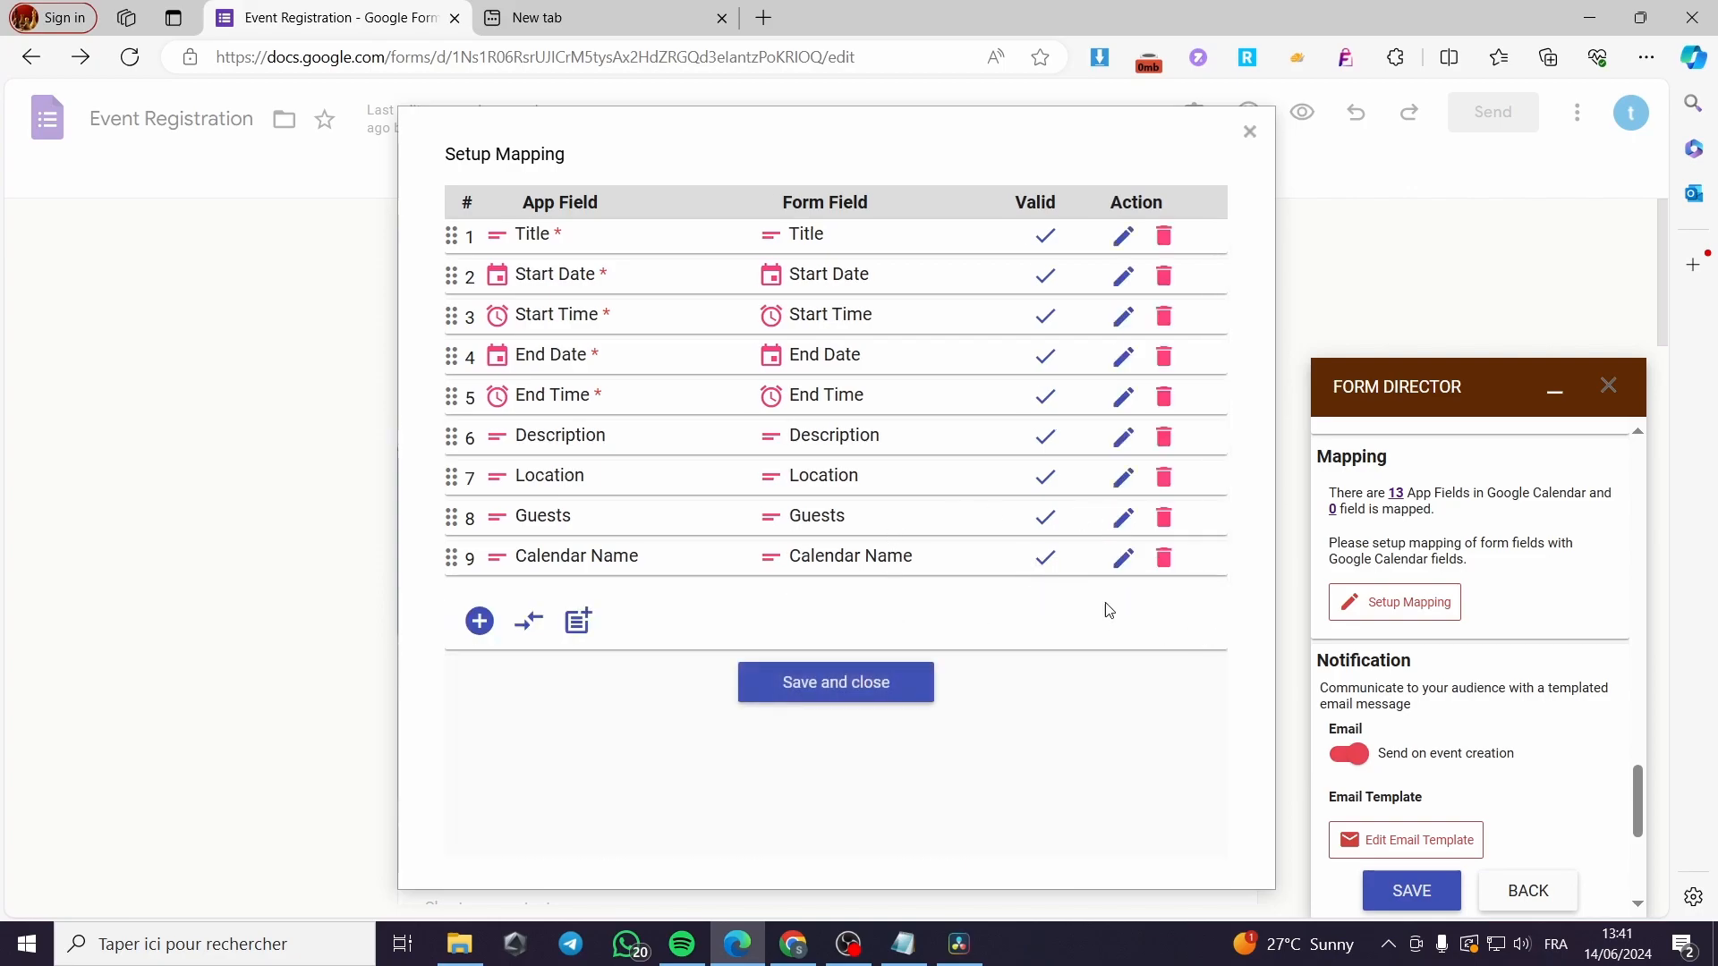
pyautogui.click(1164, 517)
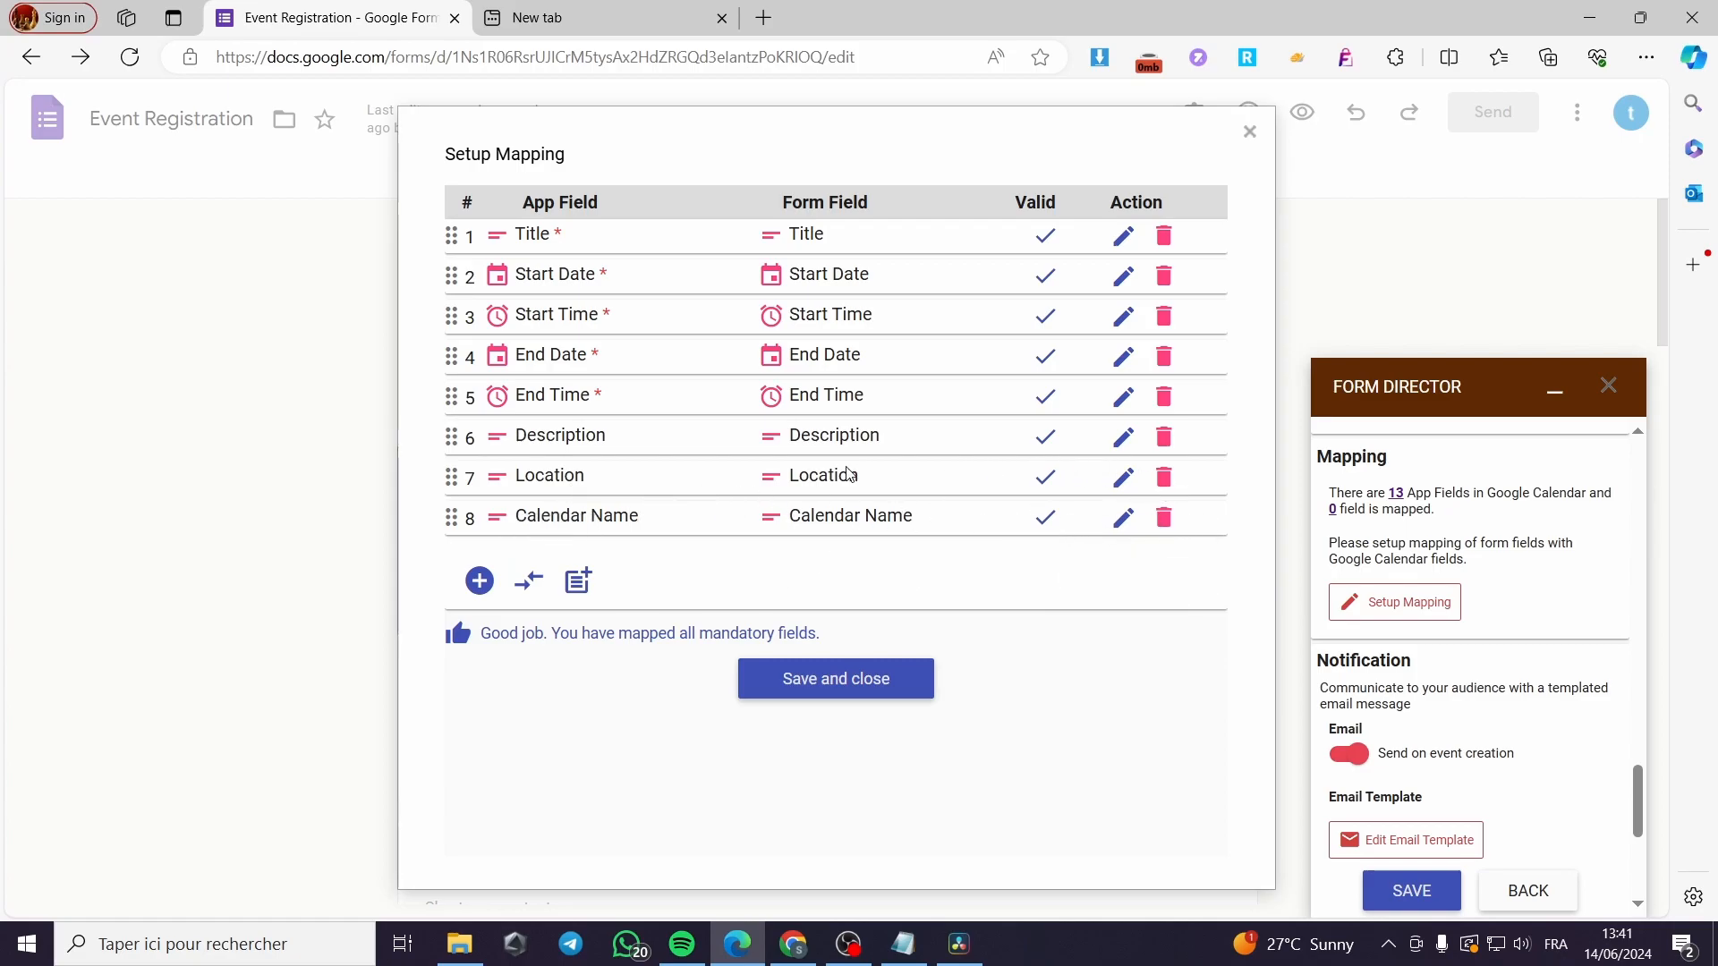
pyautogui.click(1163, 439)
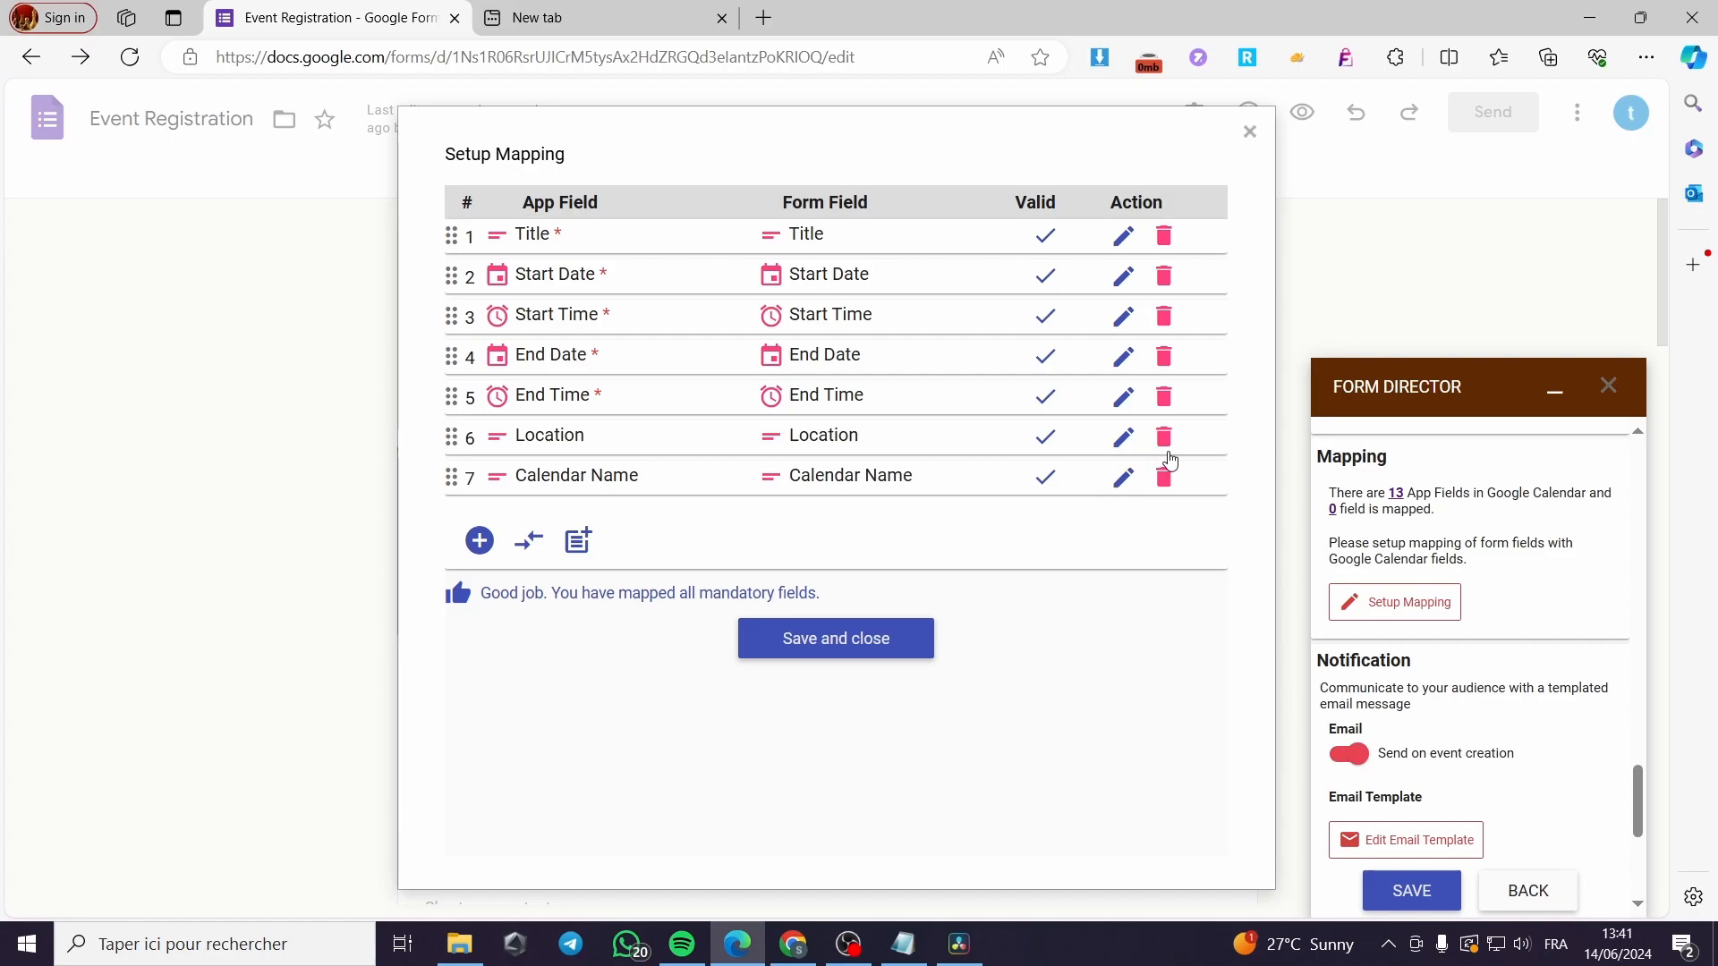
pyautogui.click(1163, 438)
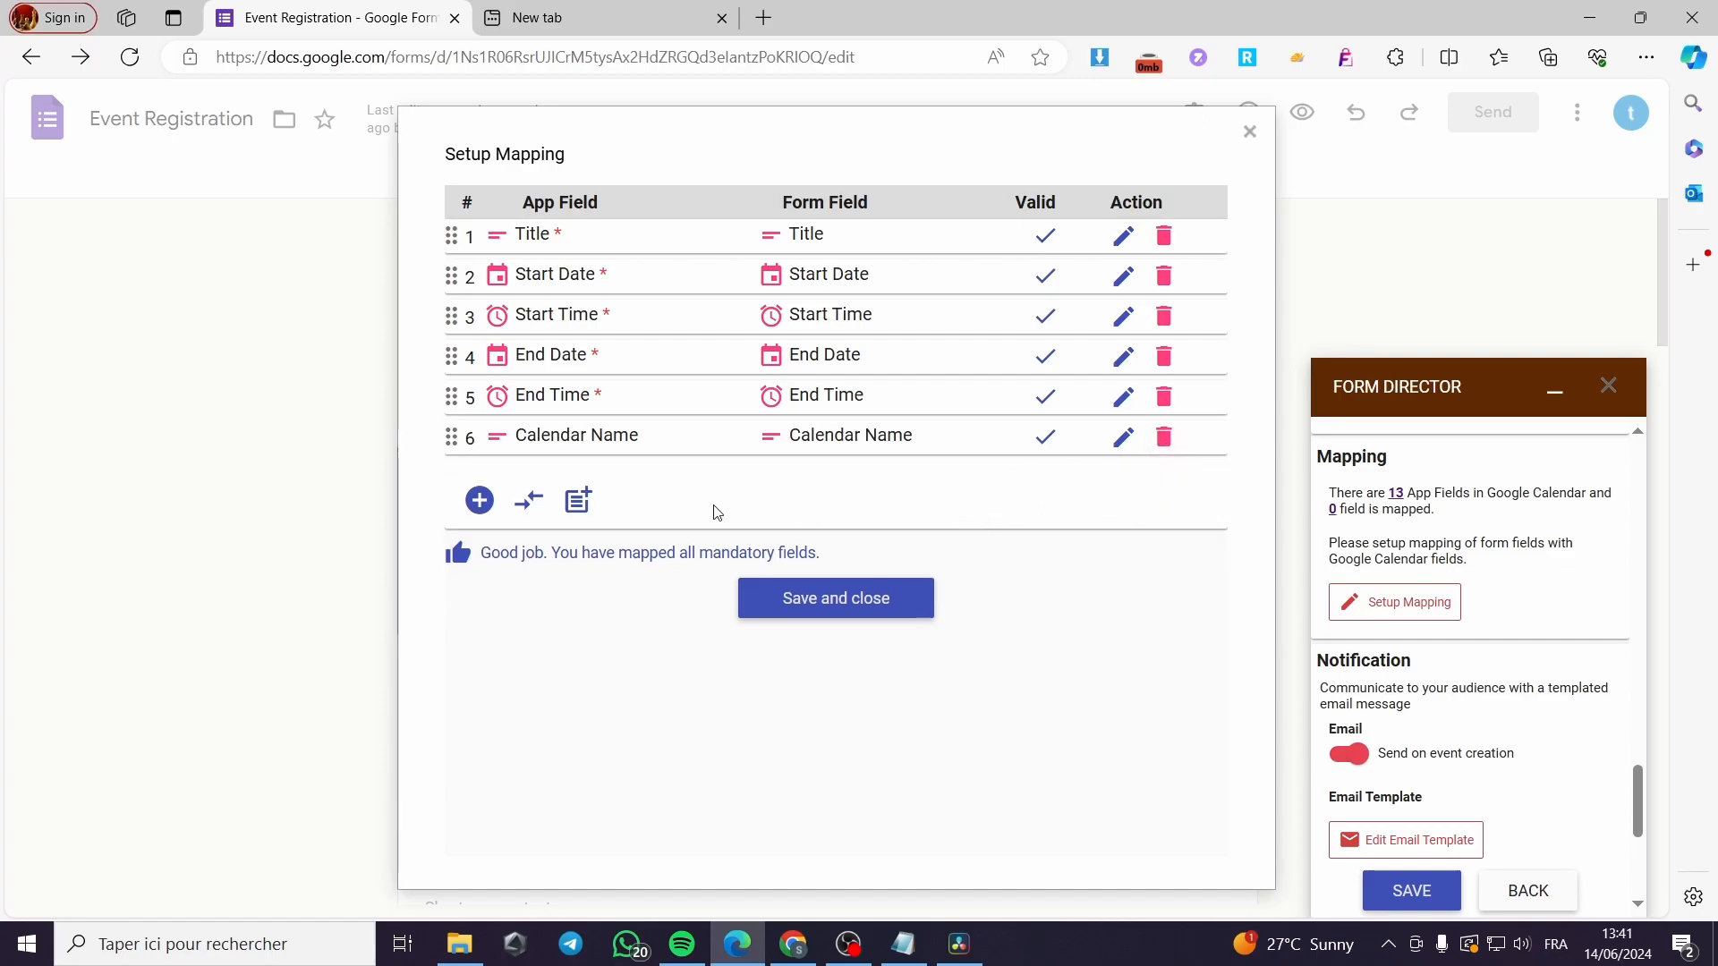
pyautogui.click(479, 501)
# Map Description to the template 'This an exclusive event for the reservations only' and save it.
pyautogui.click(573, 579)
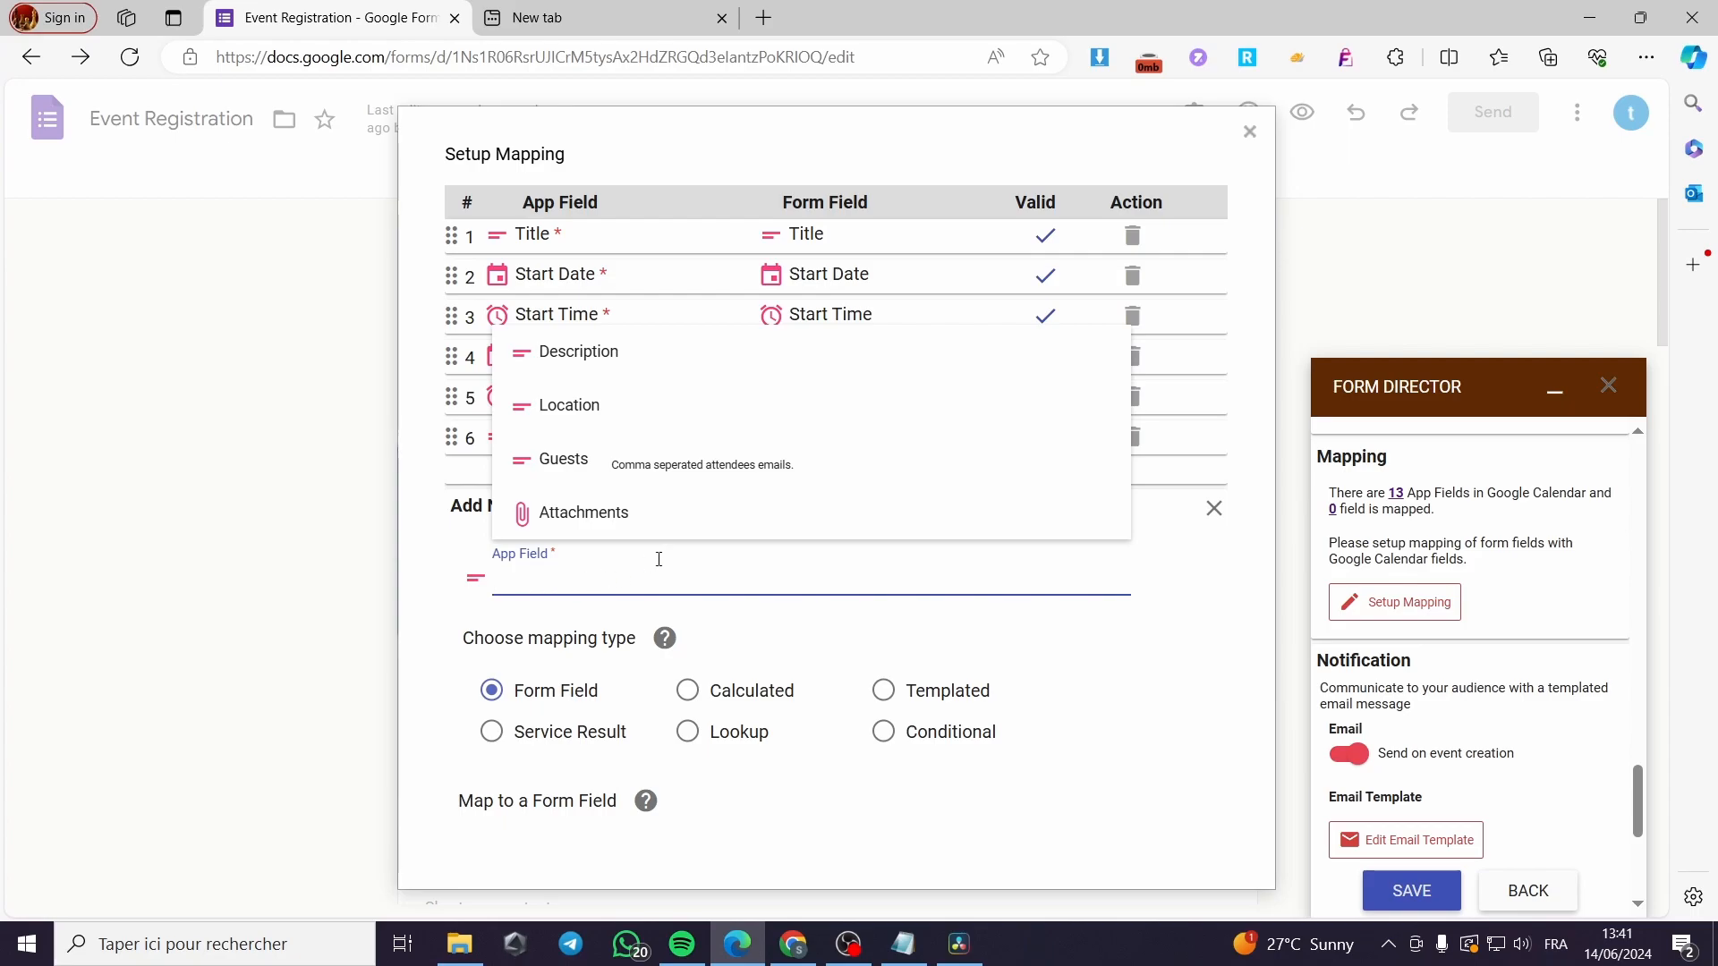
pyautogui.click(758, 358)
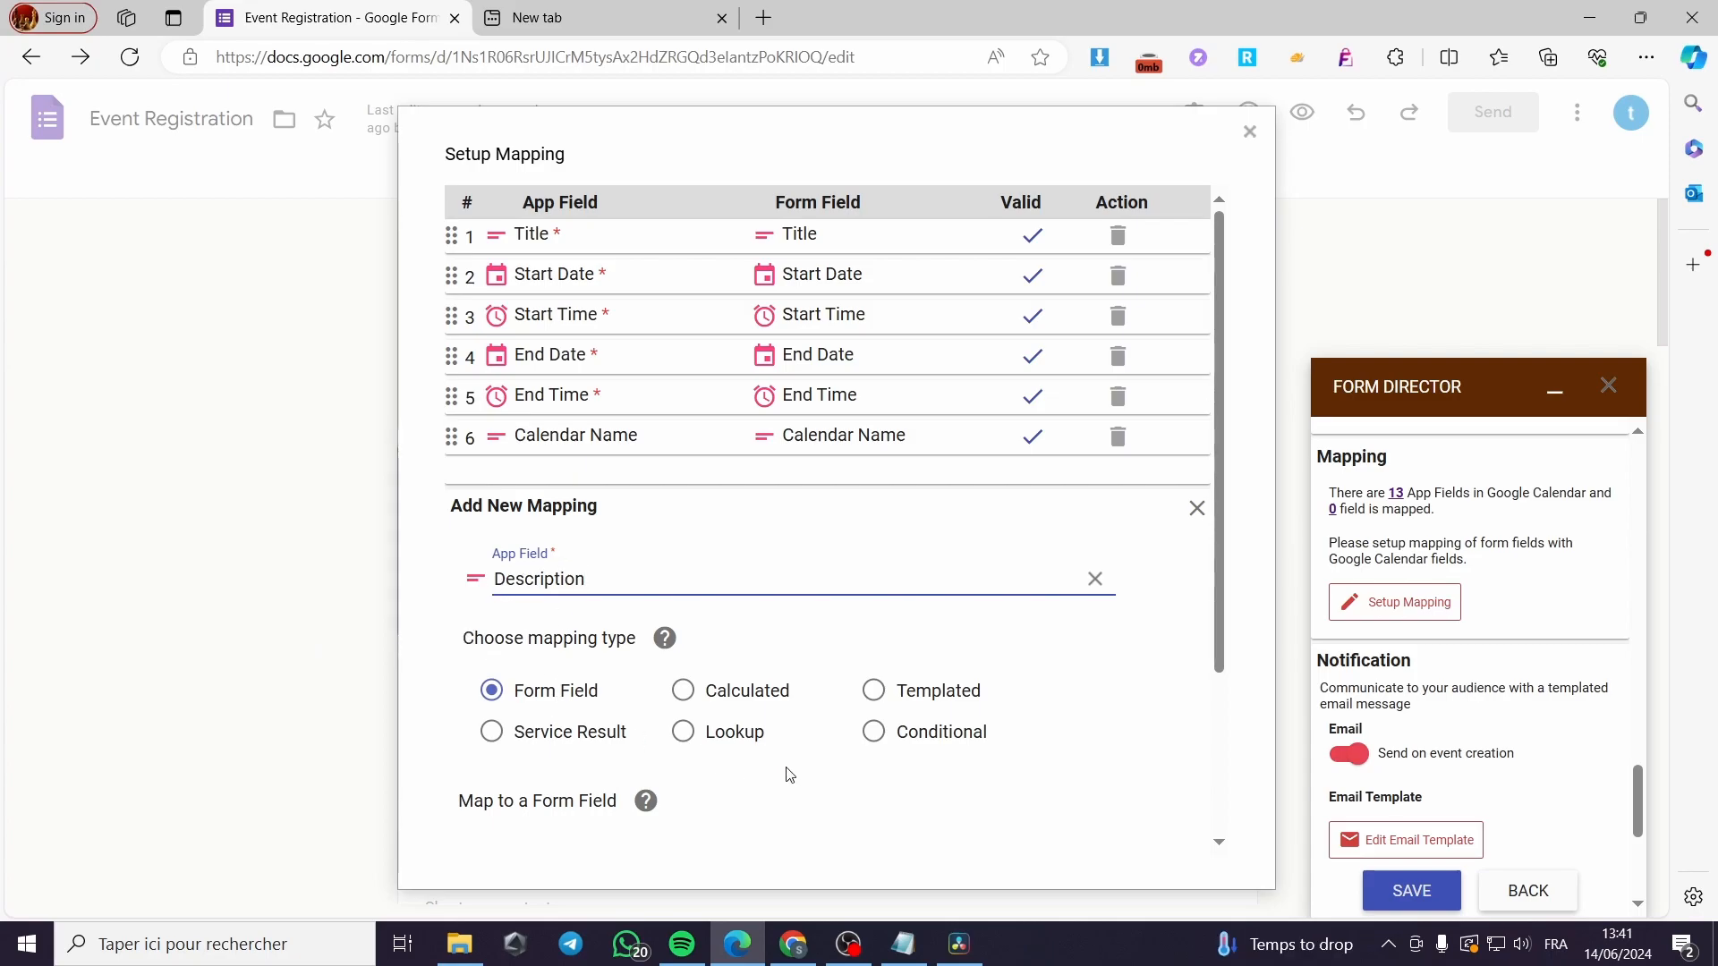
pyautogui.click(873, 694)
pyautogui.scroll(-4, 594, 748)
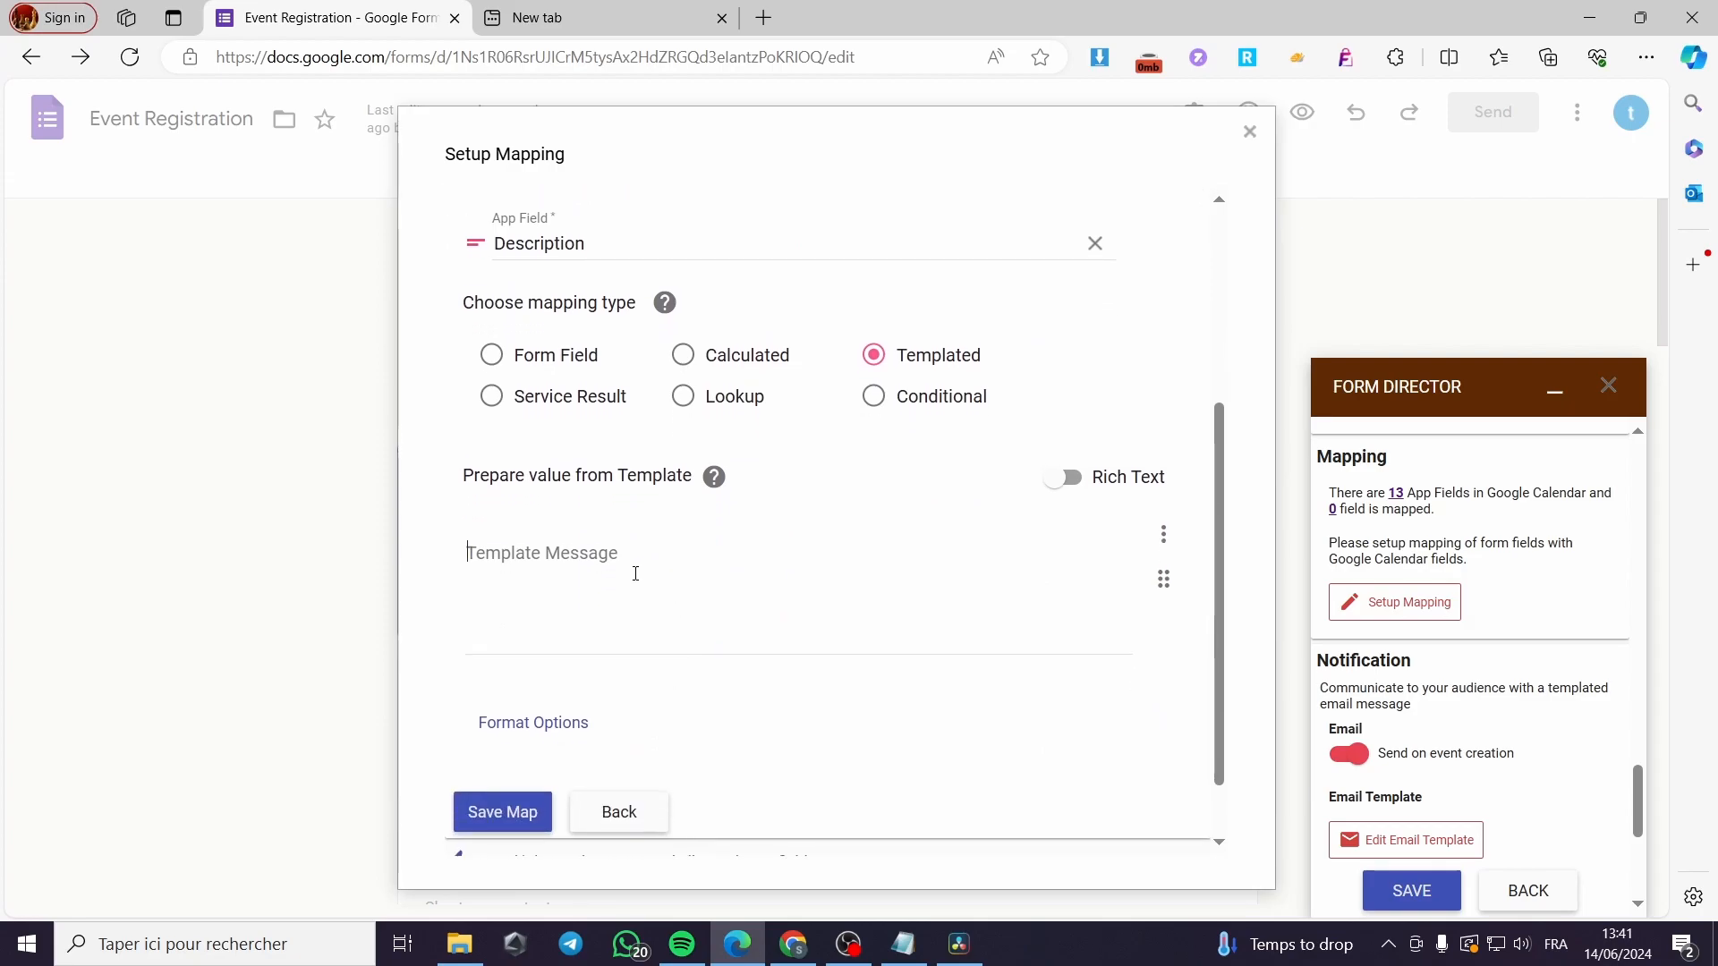
pyautogui.click(635, 574)
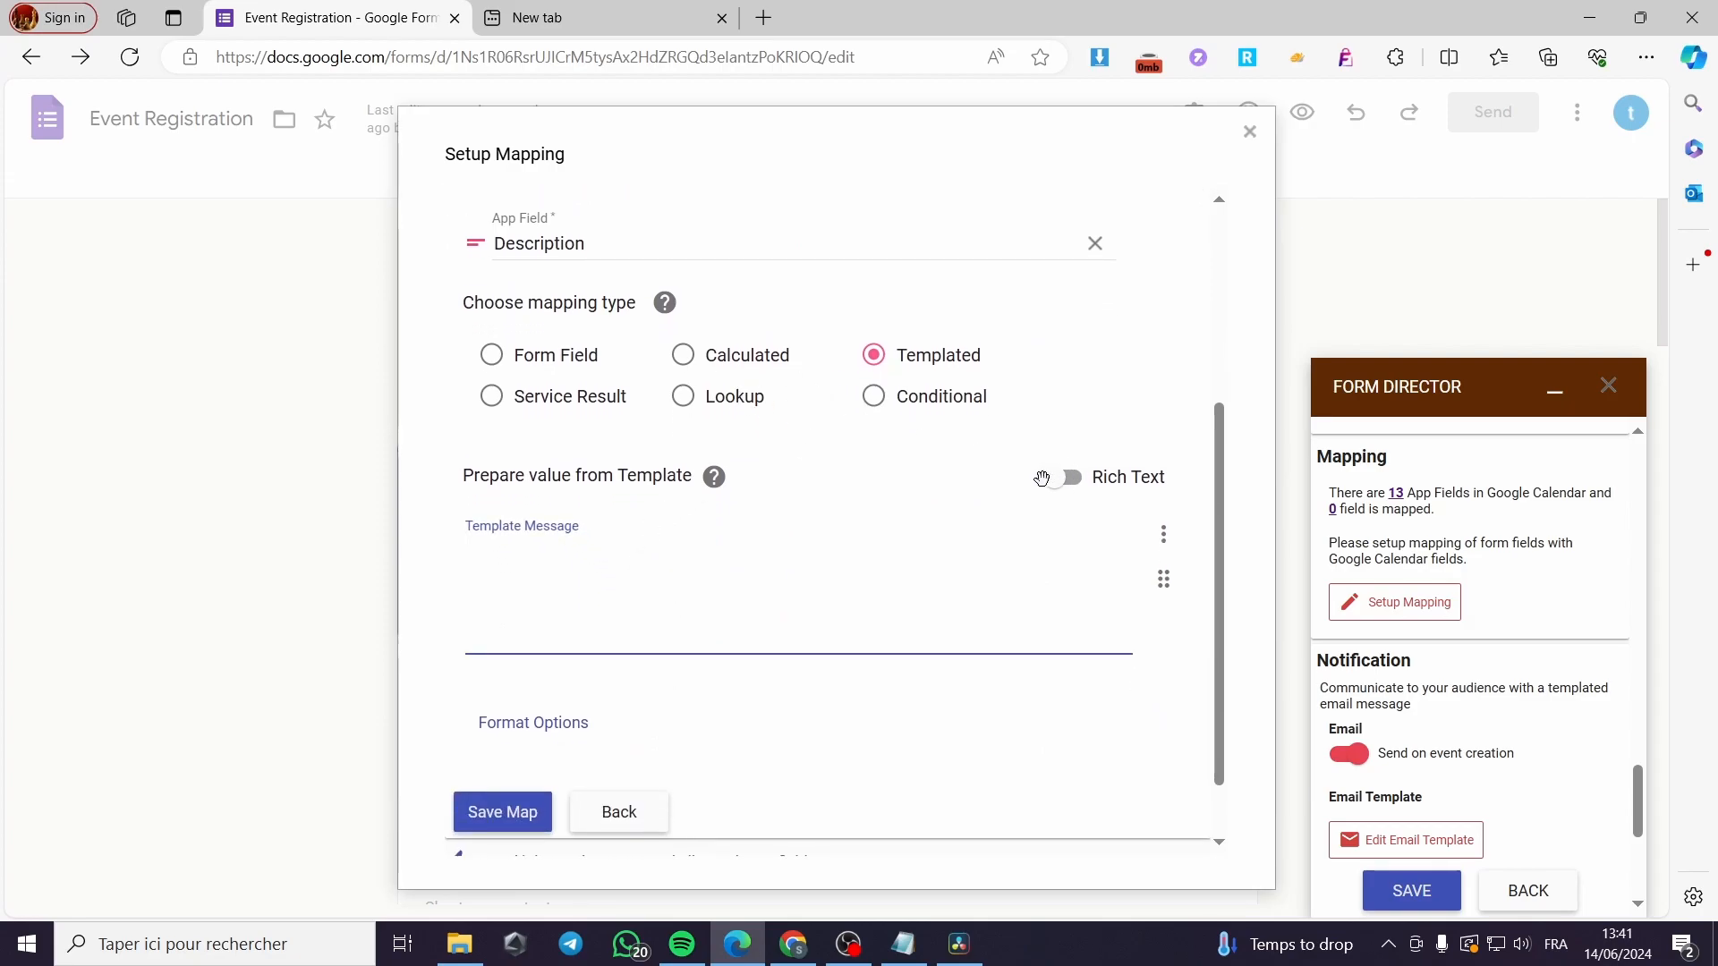
pyautogui.write('This an exclusive e')
pyautogui.write('vent ')
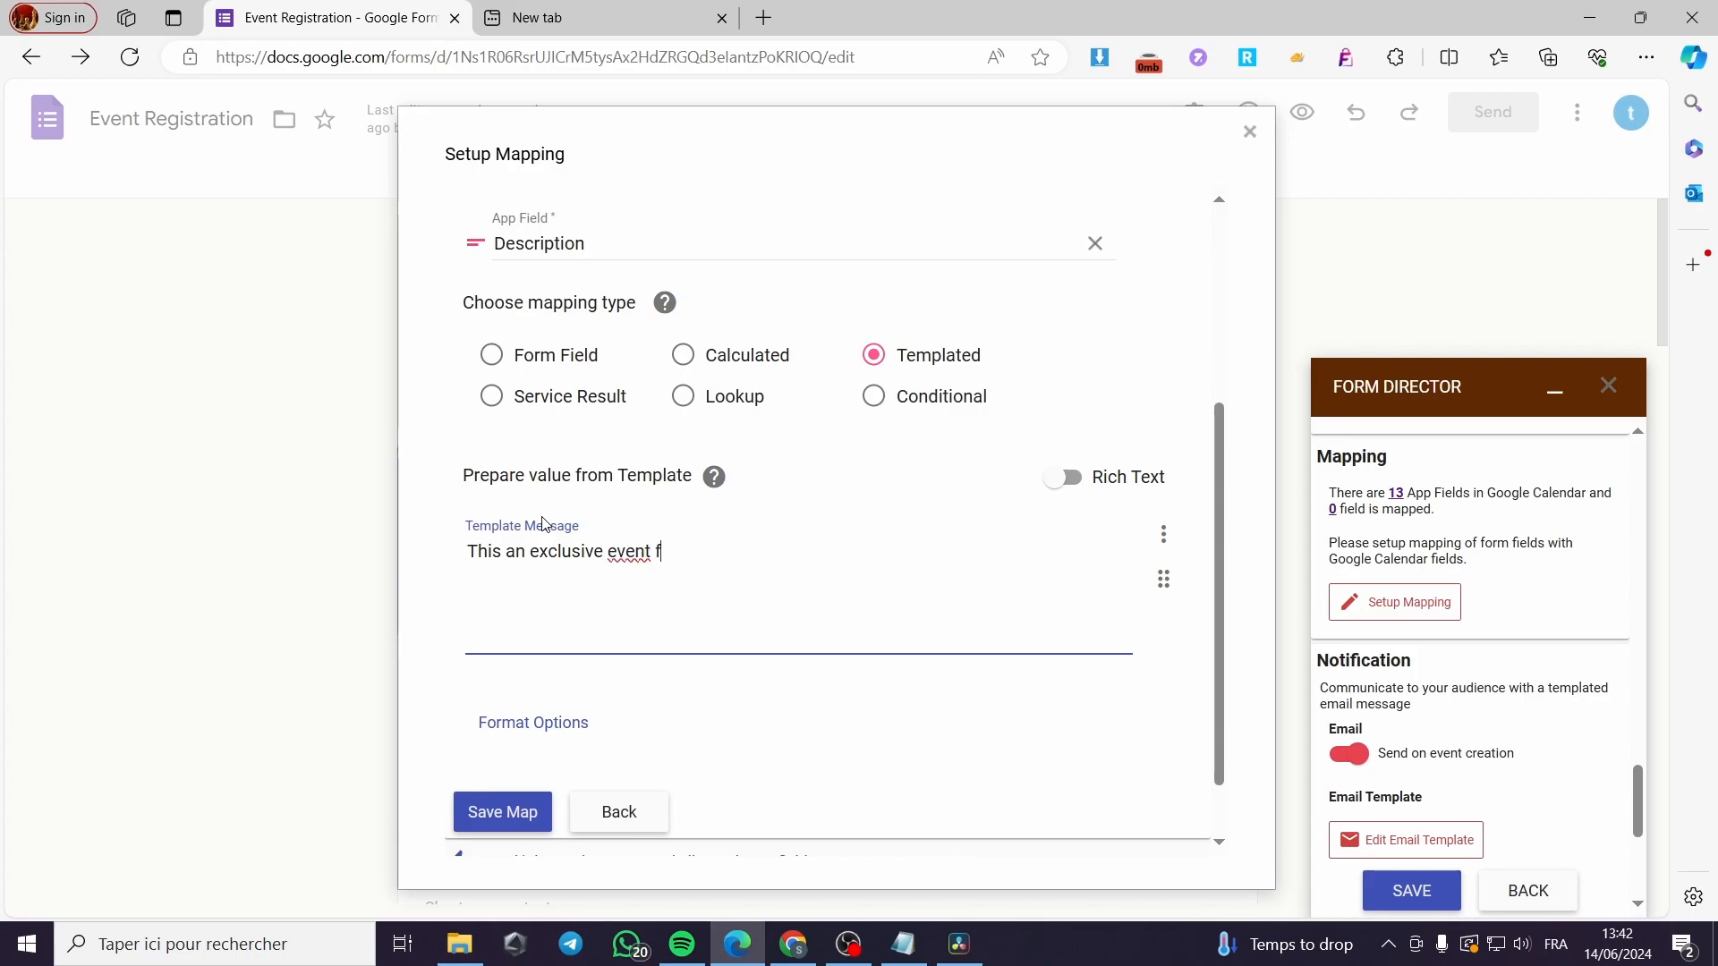
pyautogui.write('for the reservati')
pyautogui.write('s only')
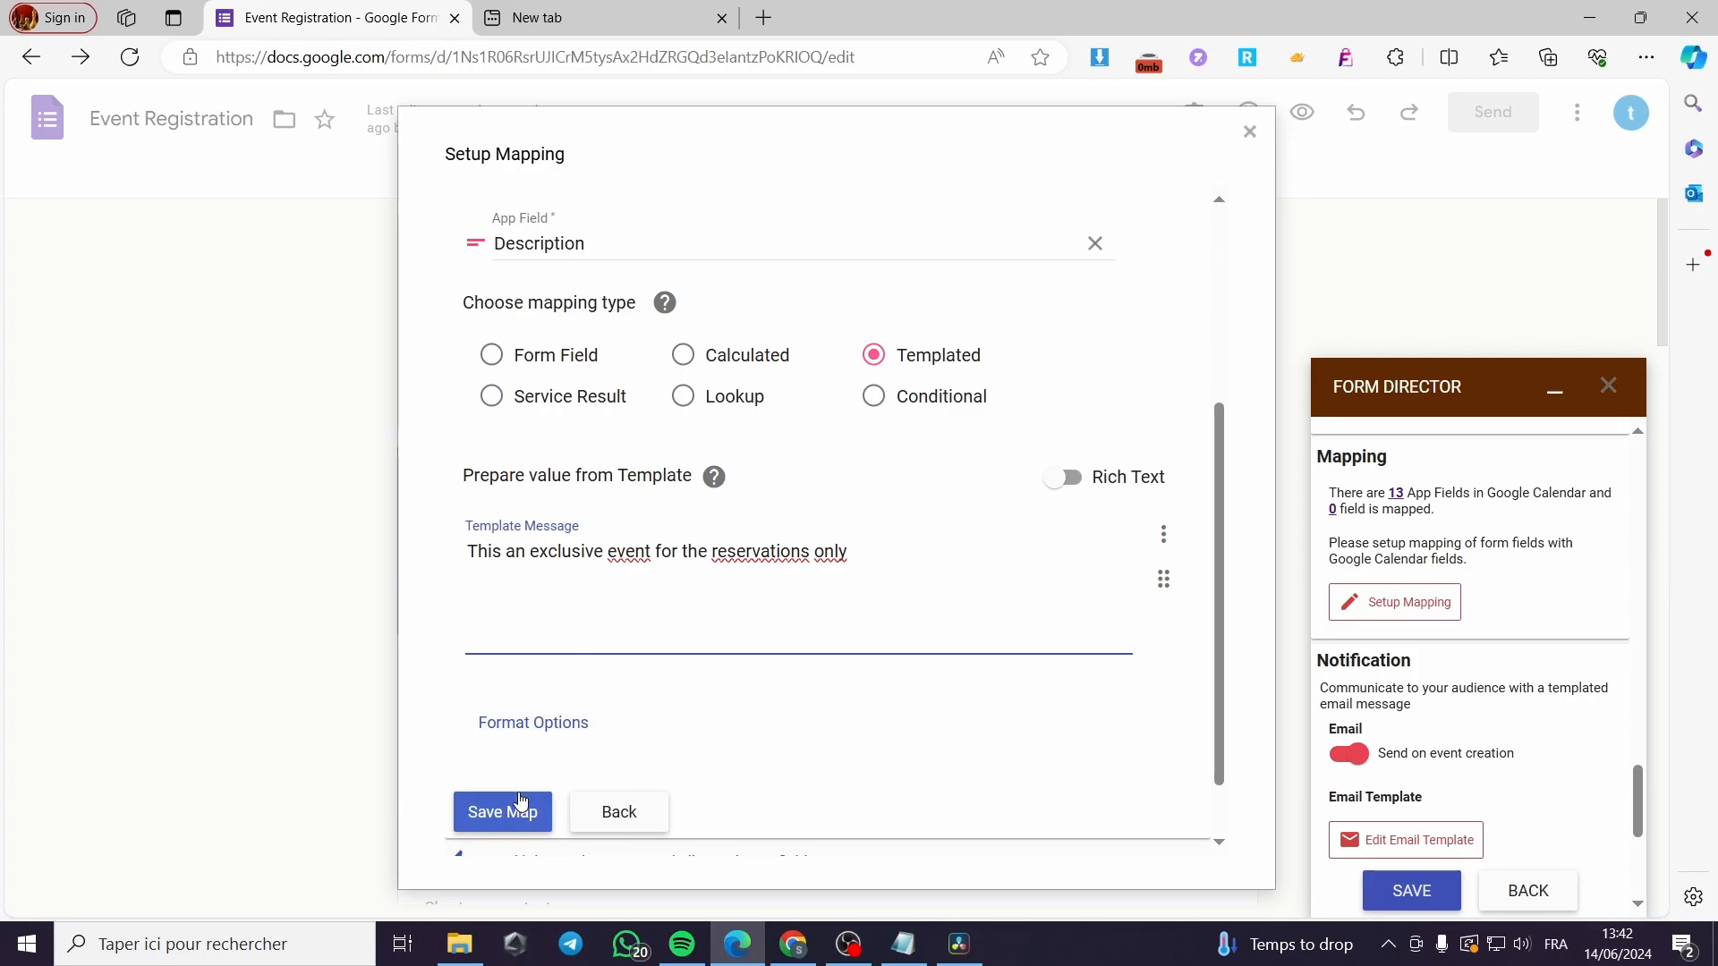
pyautogui.click(551, 739)
pyautogui.scroll(-1, 690, 713)
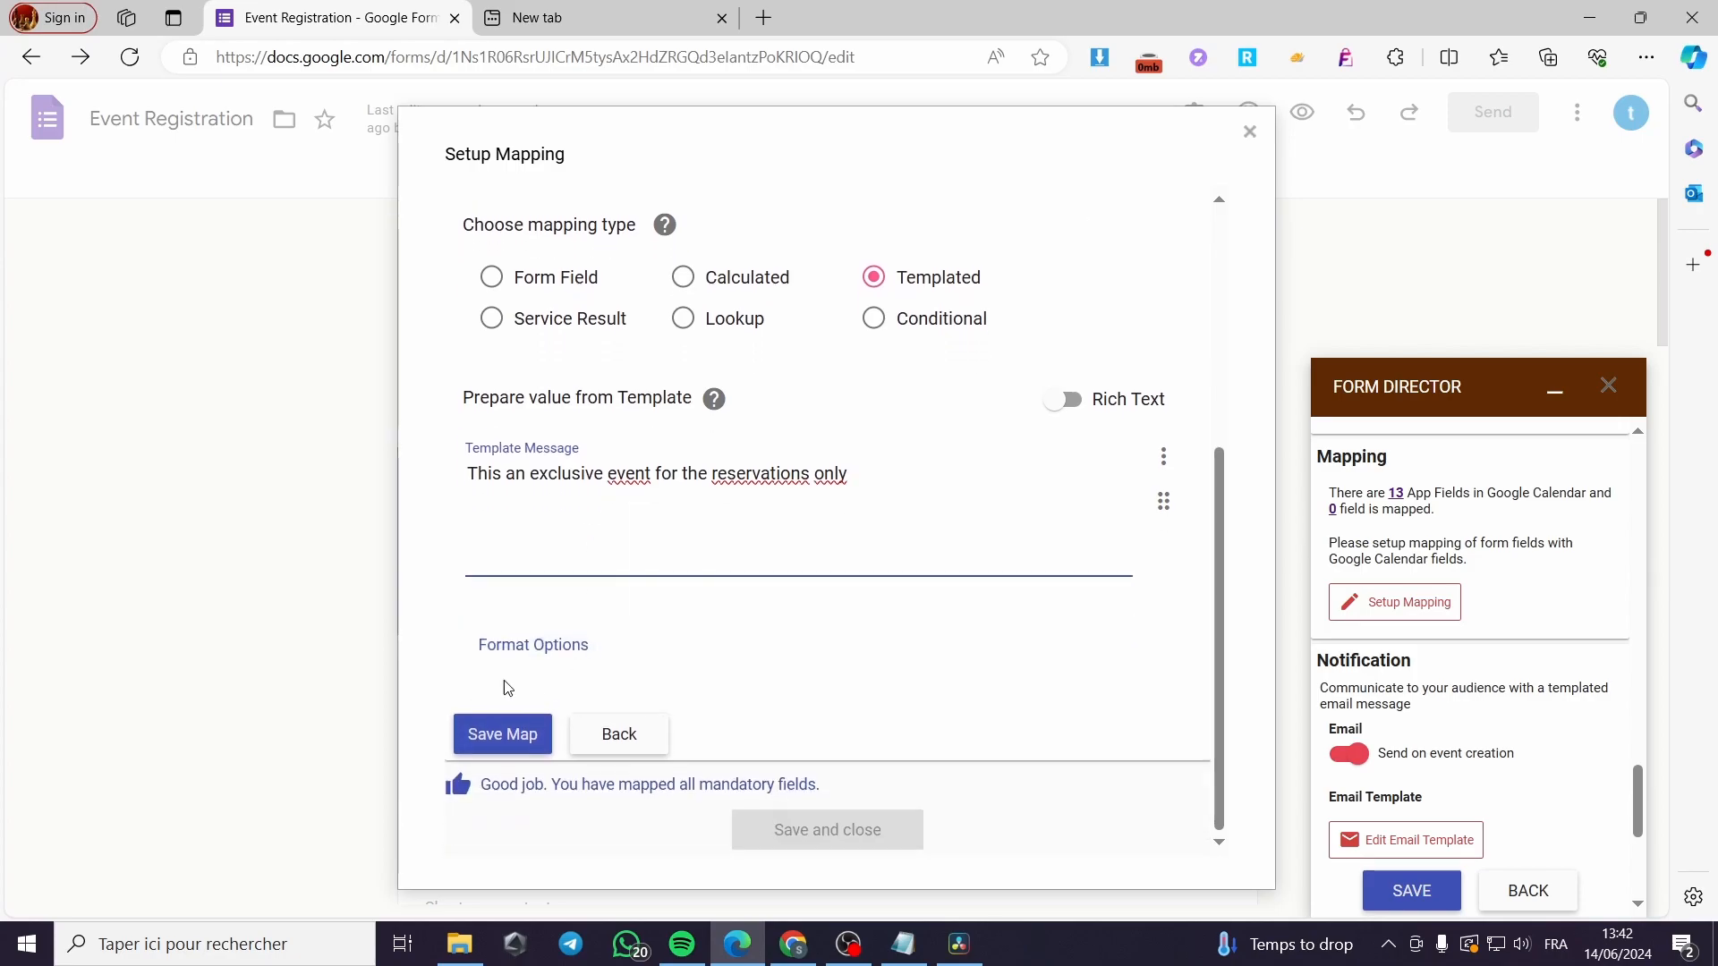
pyautogui.click(499, 736)
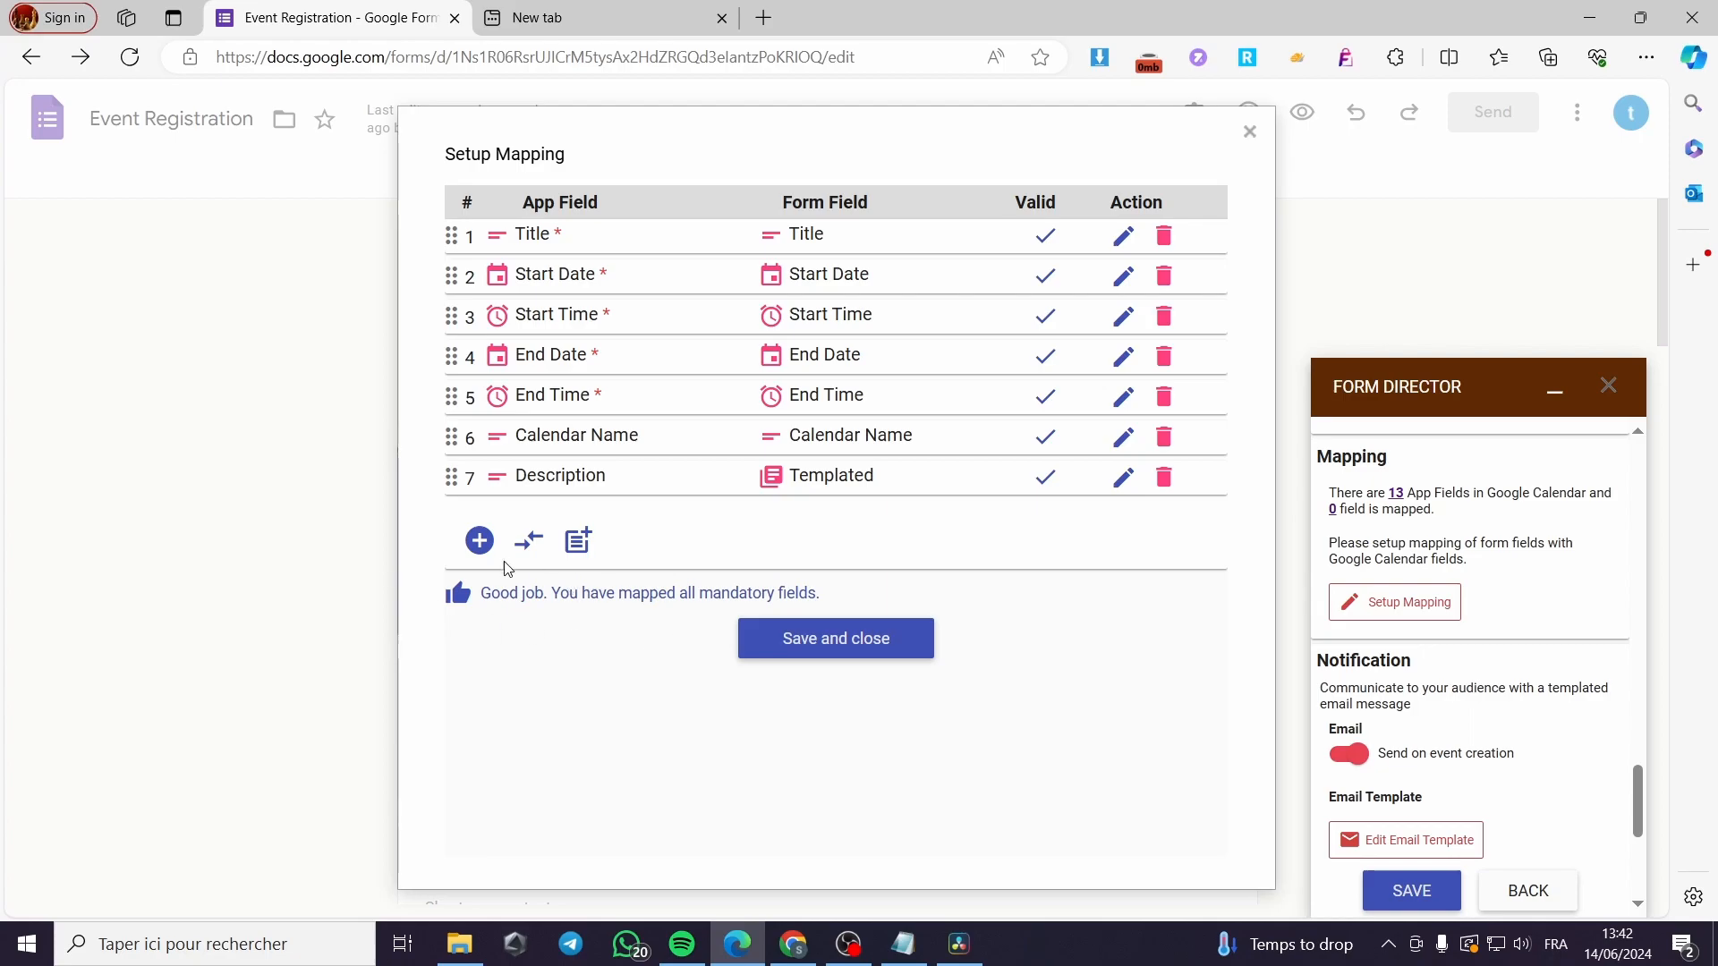
# Add a mapping pairing the calendar Guests field with the form's Email question and save it.
pyautogui.click(480, 541)
pyautogui.scroll(-1, 682, 689)
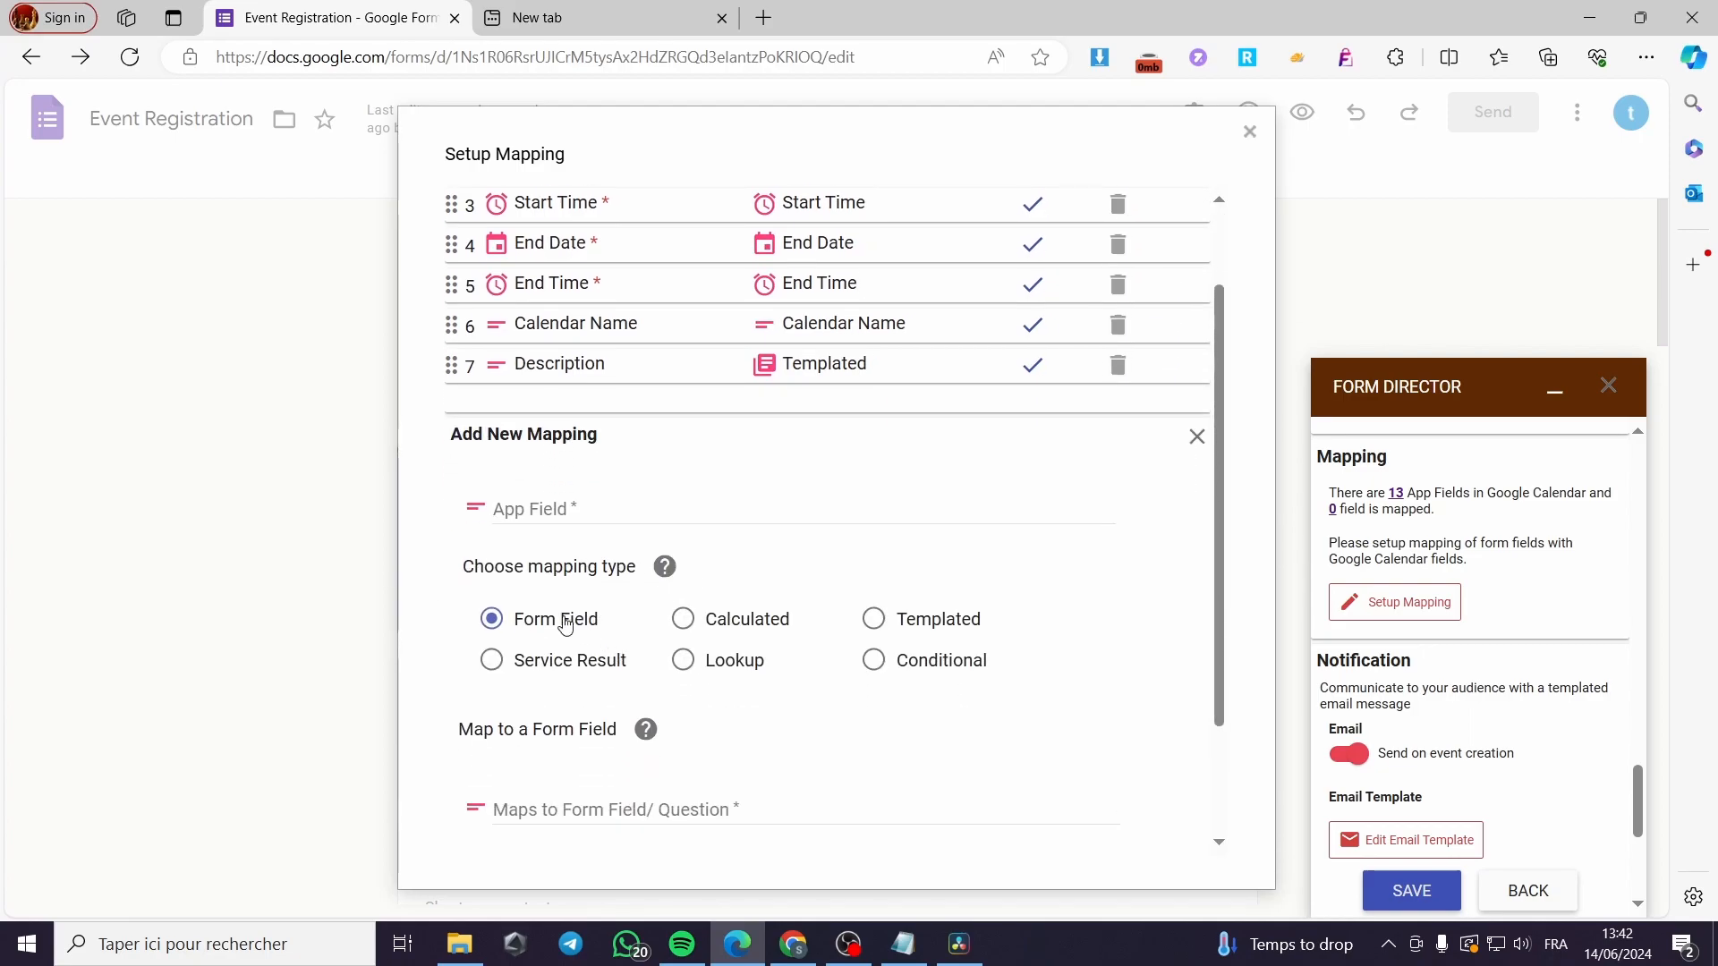
pyautogui.click(587, 514)
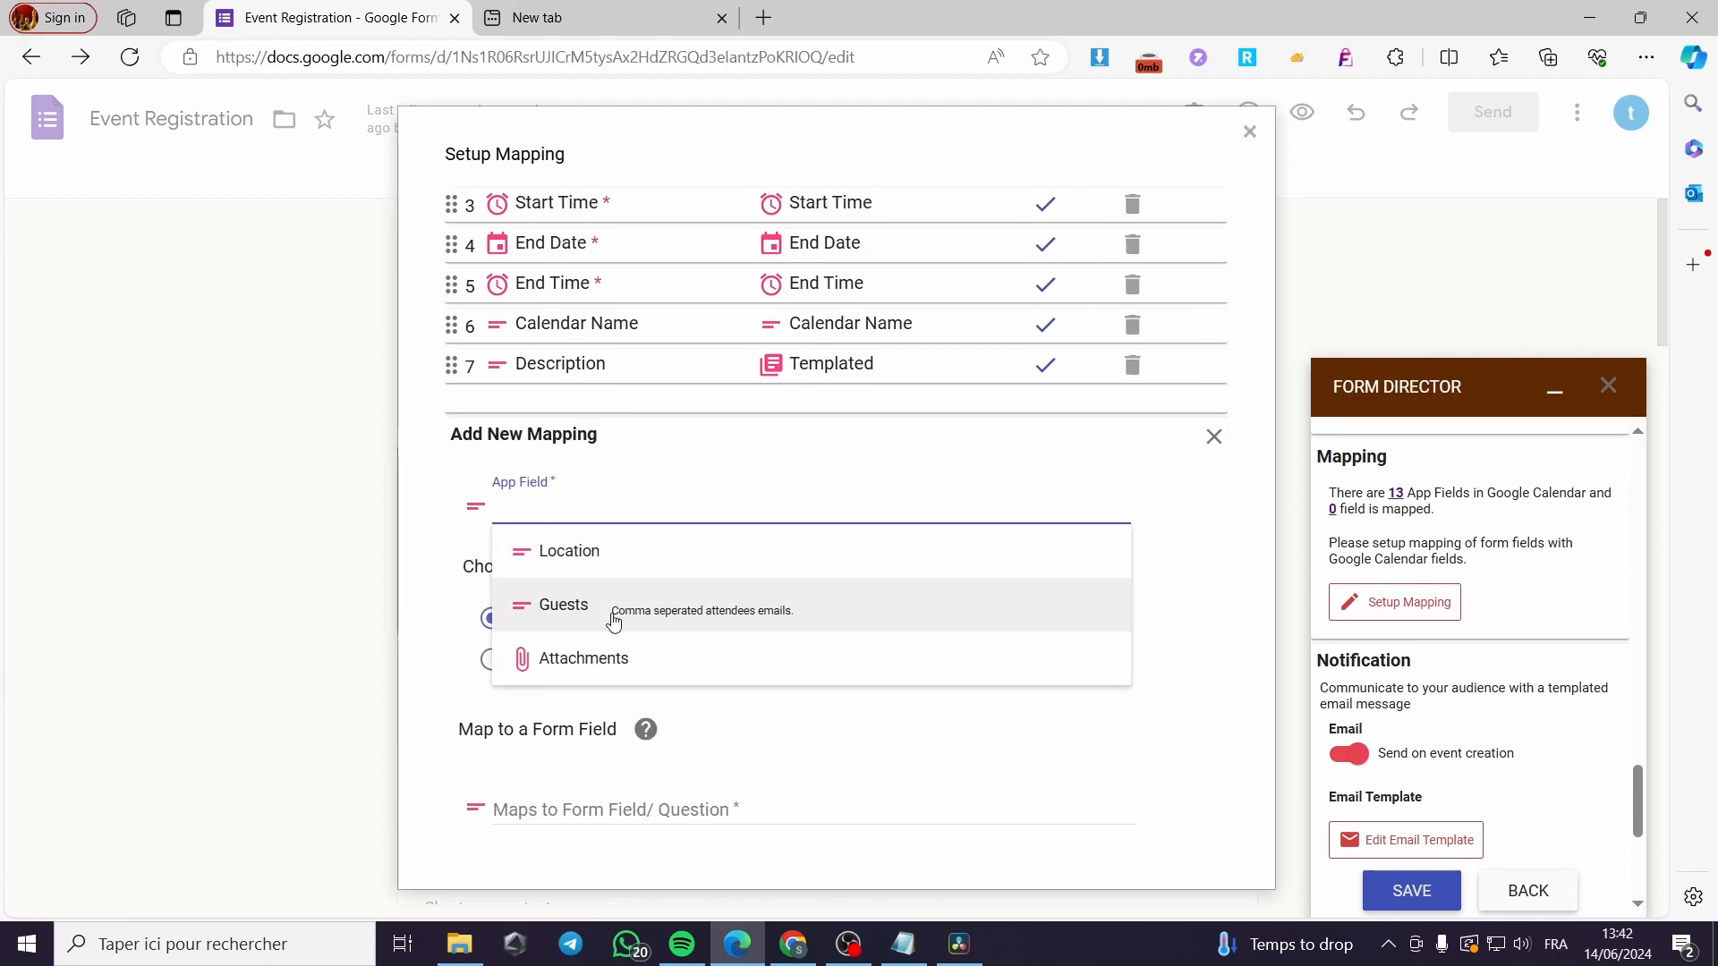
pyautogui.click(563, 616)
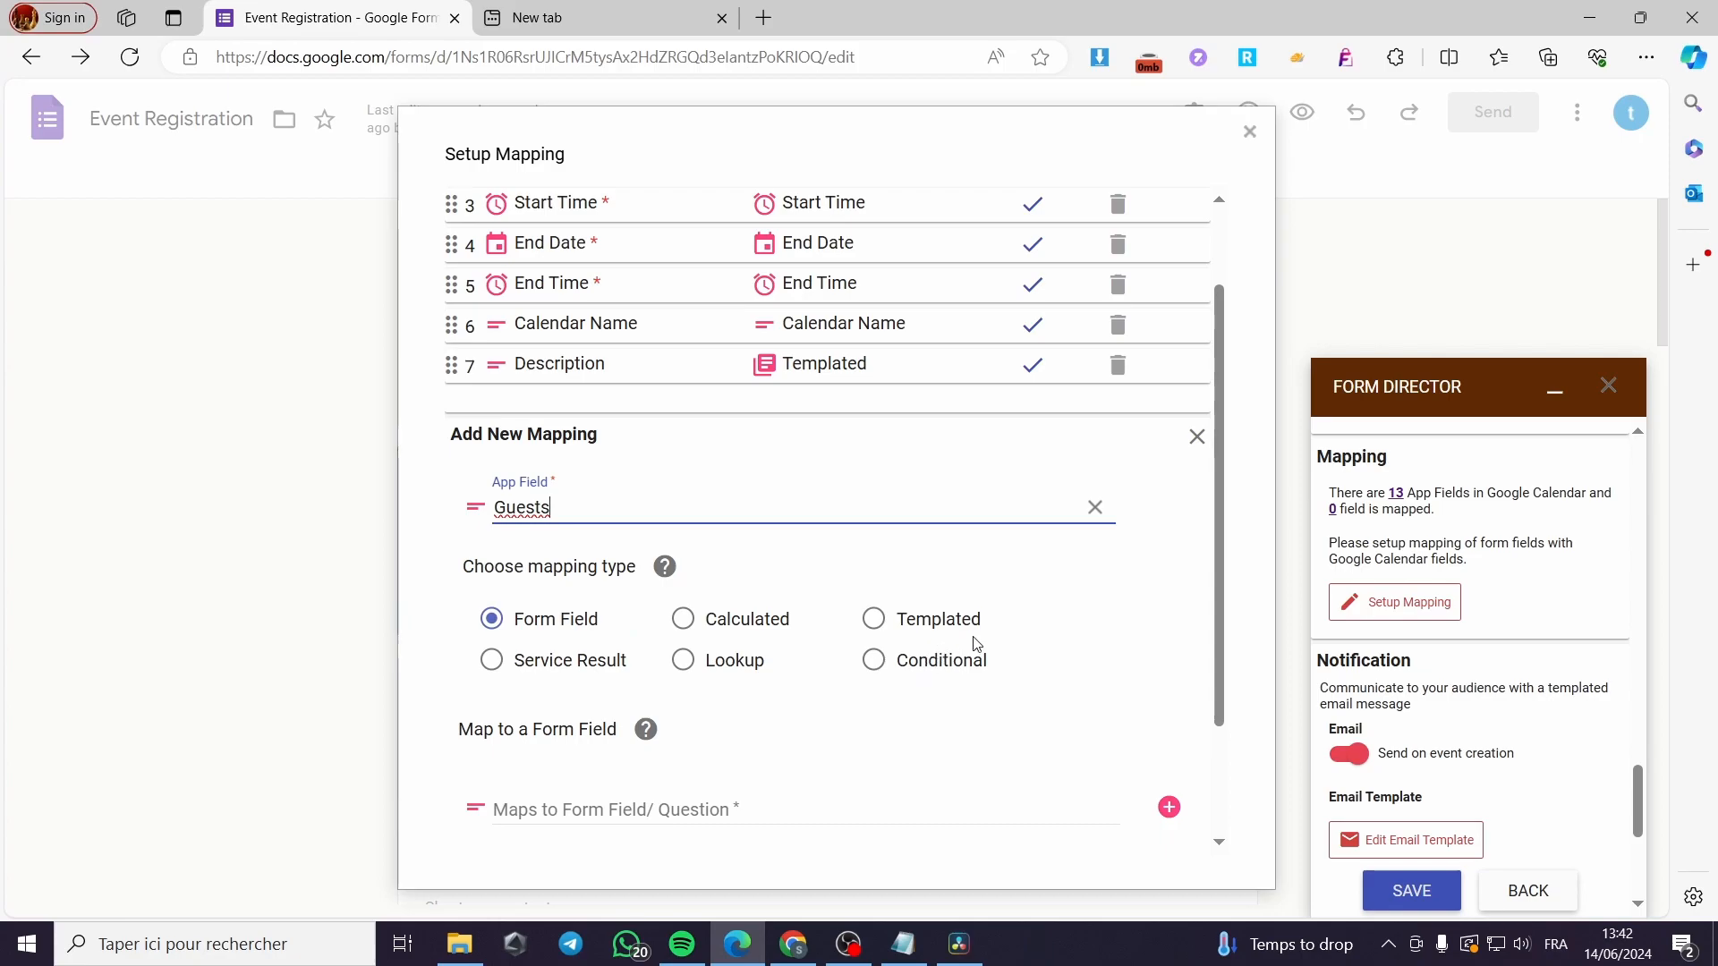
pyautogui.scroll(-2, 594, 651)
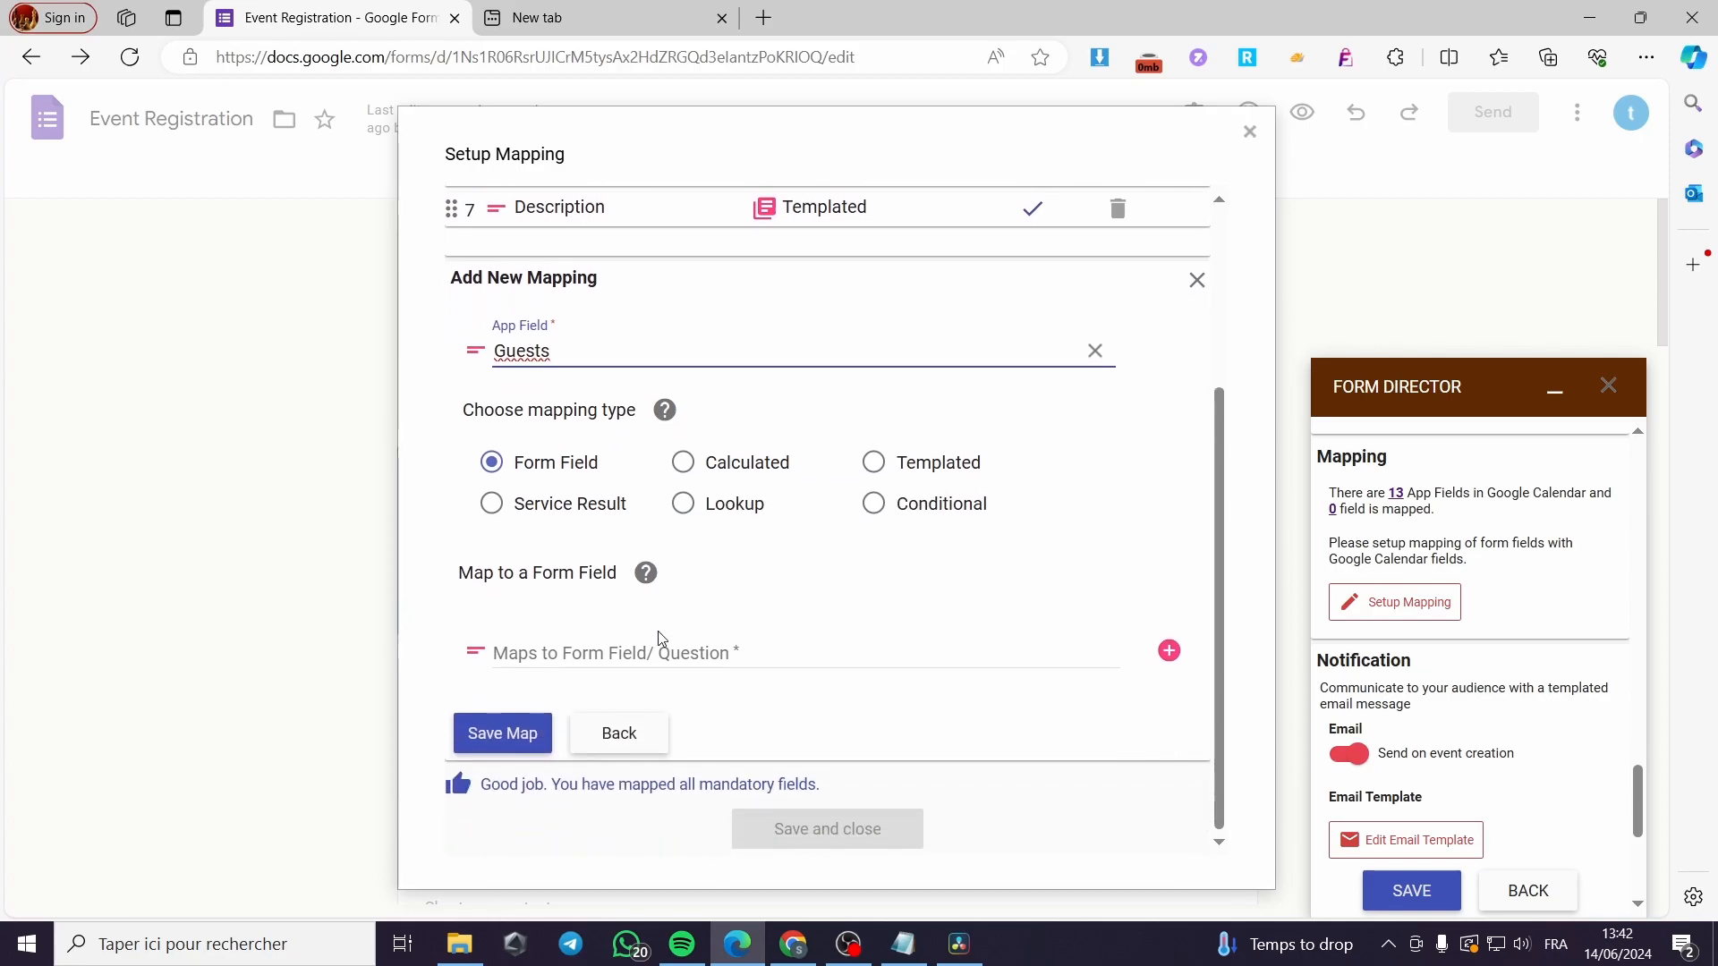
pyautogui.click(749, 653)
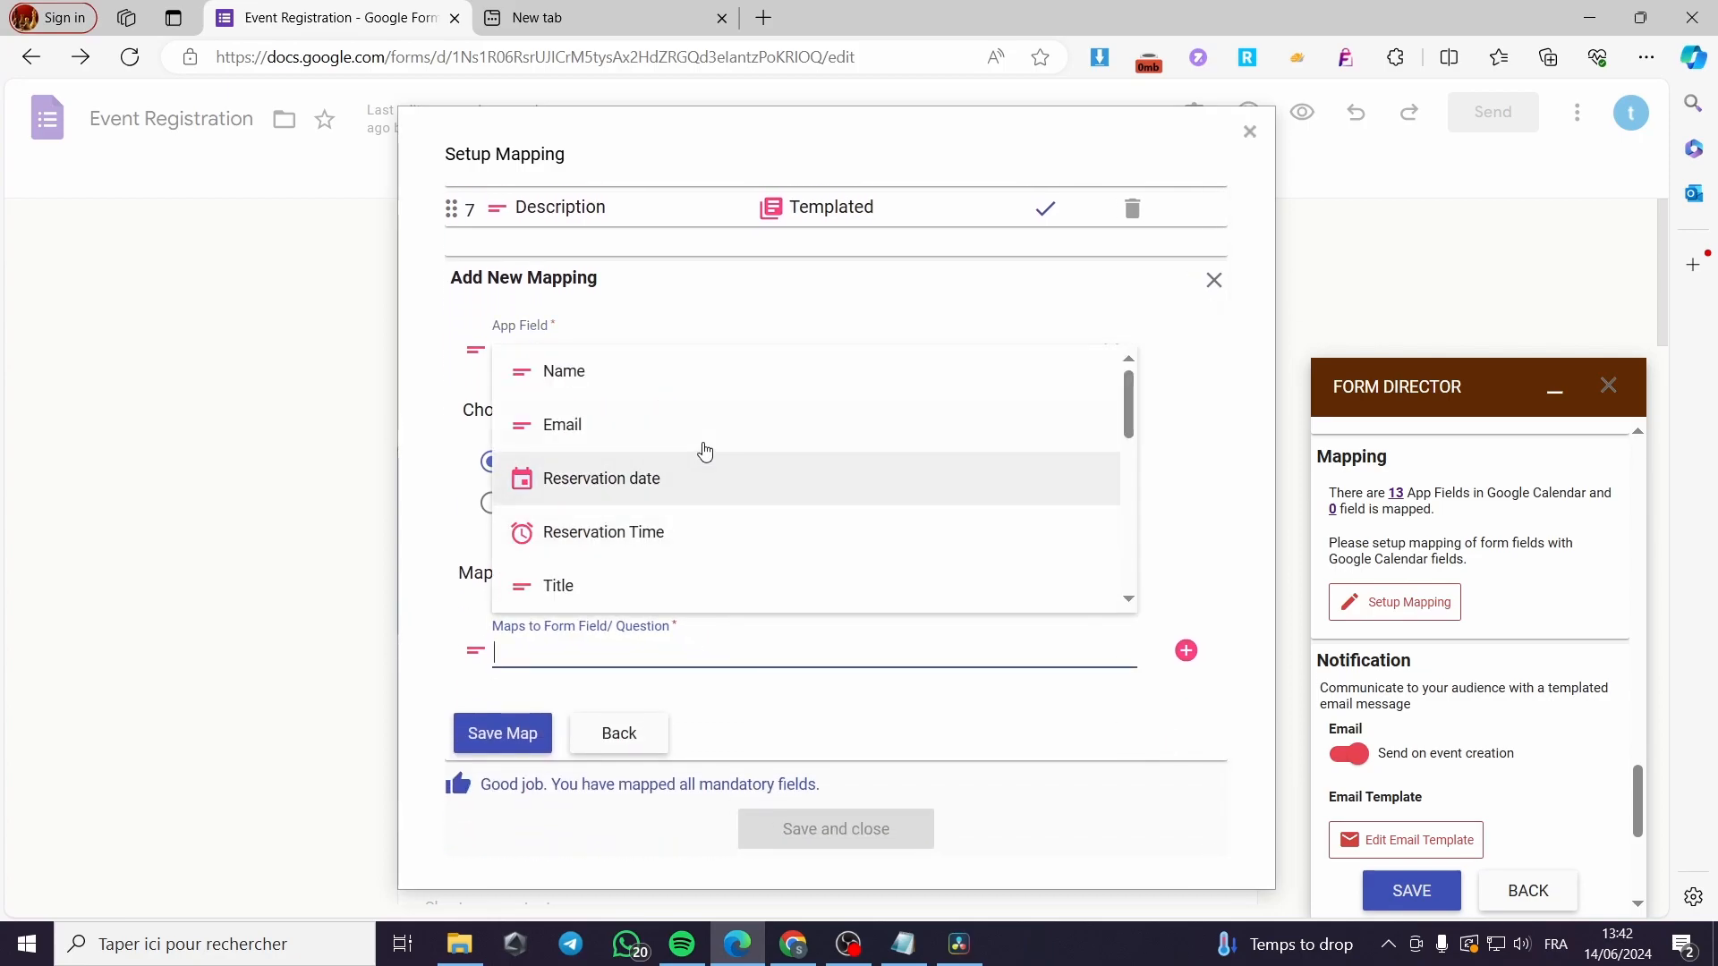
pyautogui.click(832, 436)
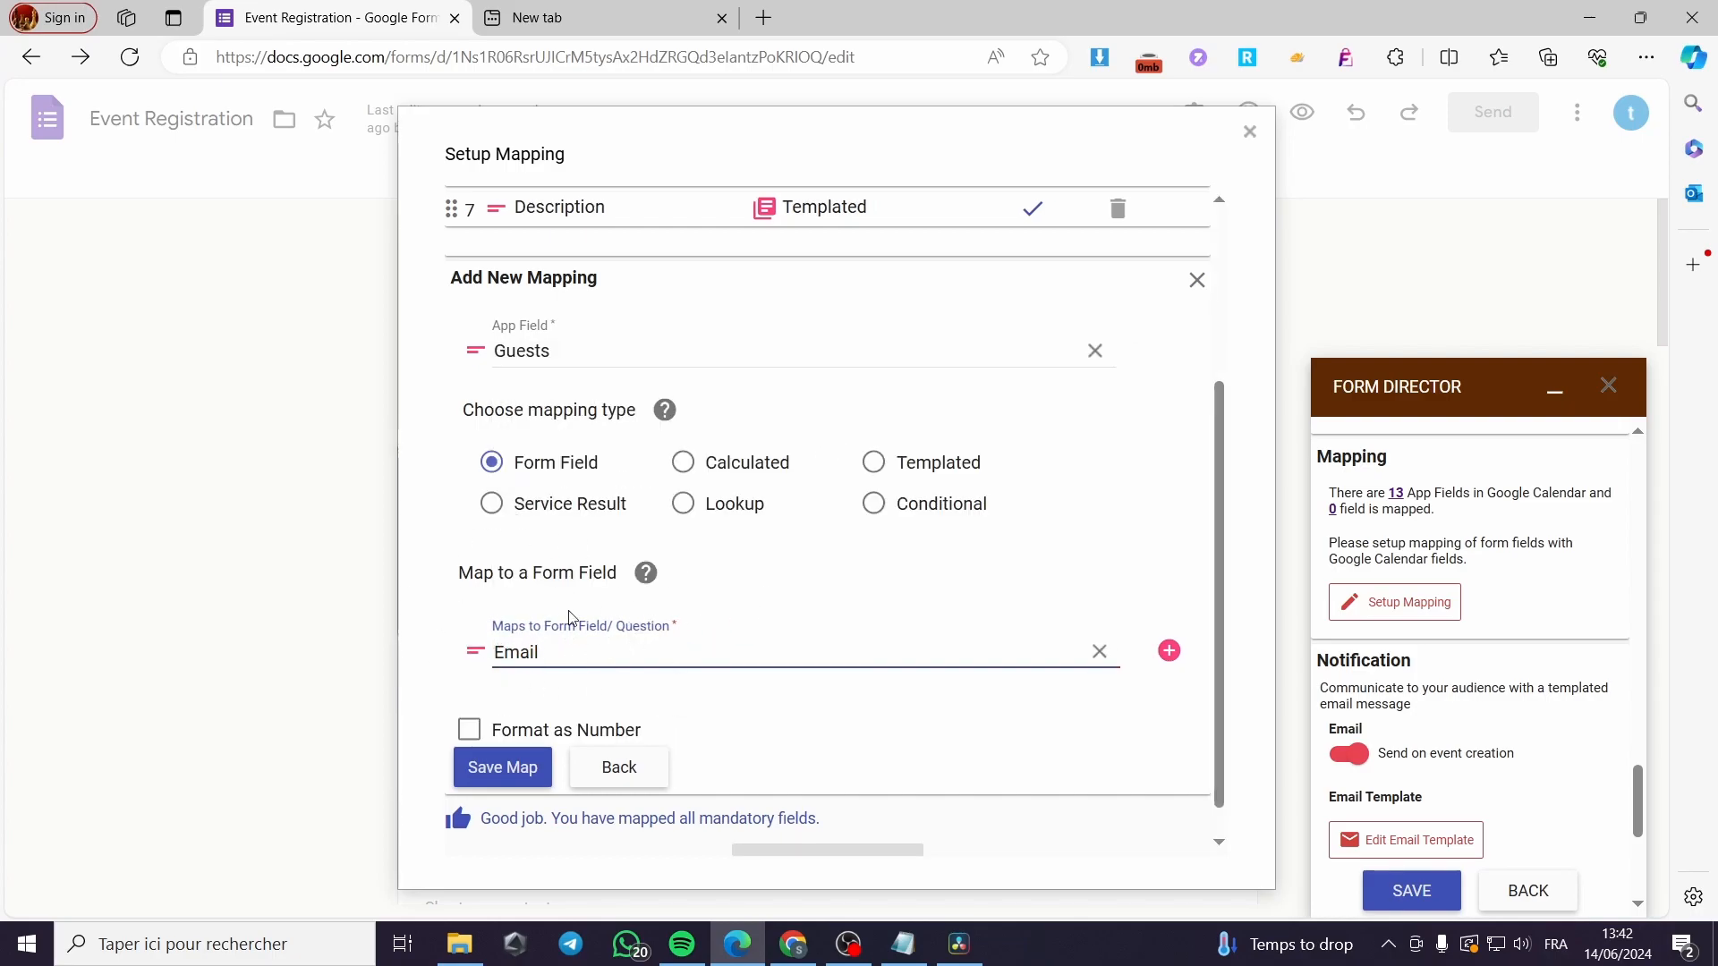
pyautogui.scroll(-1, 582, 667)
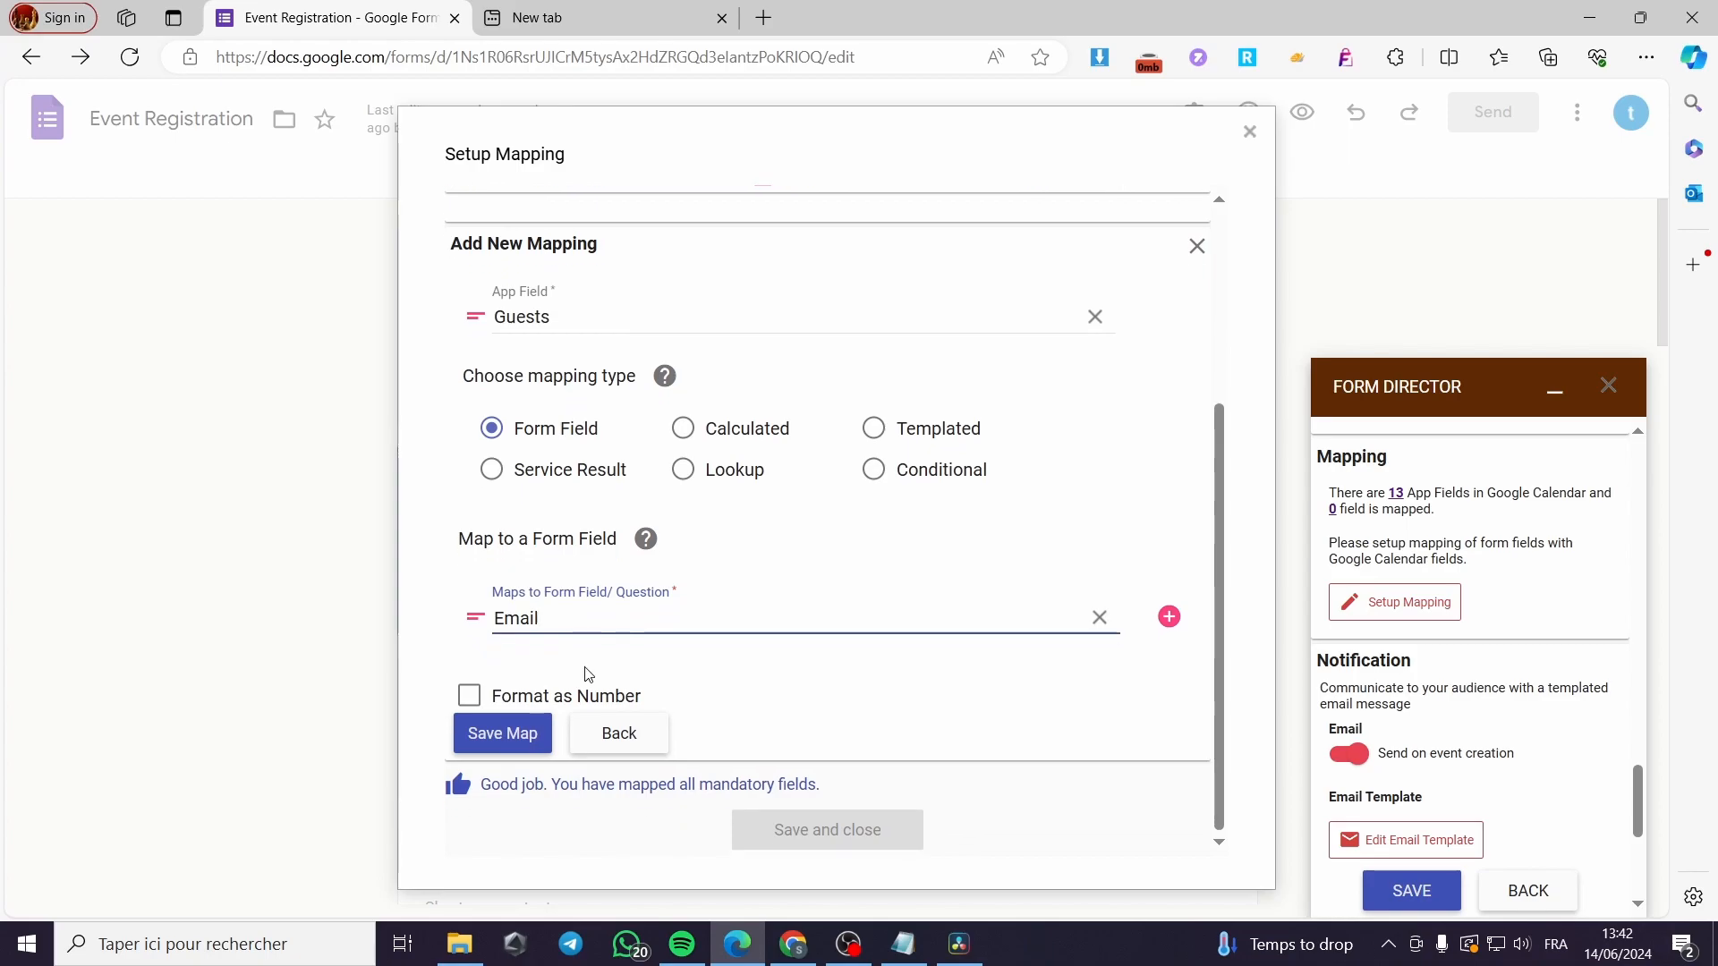
pyautogui.click(549, 733)
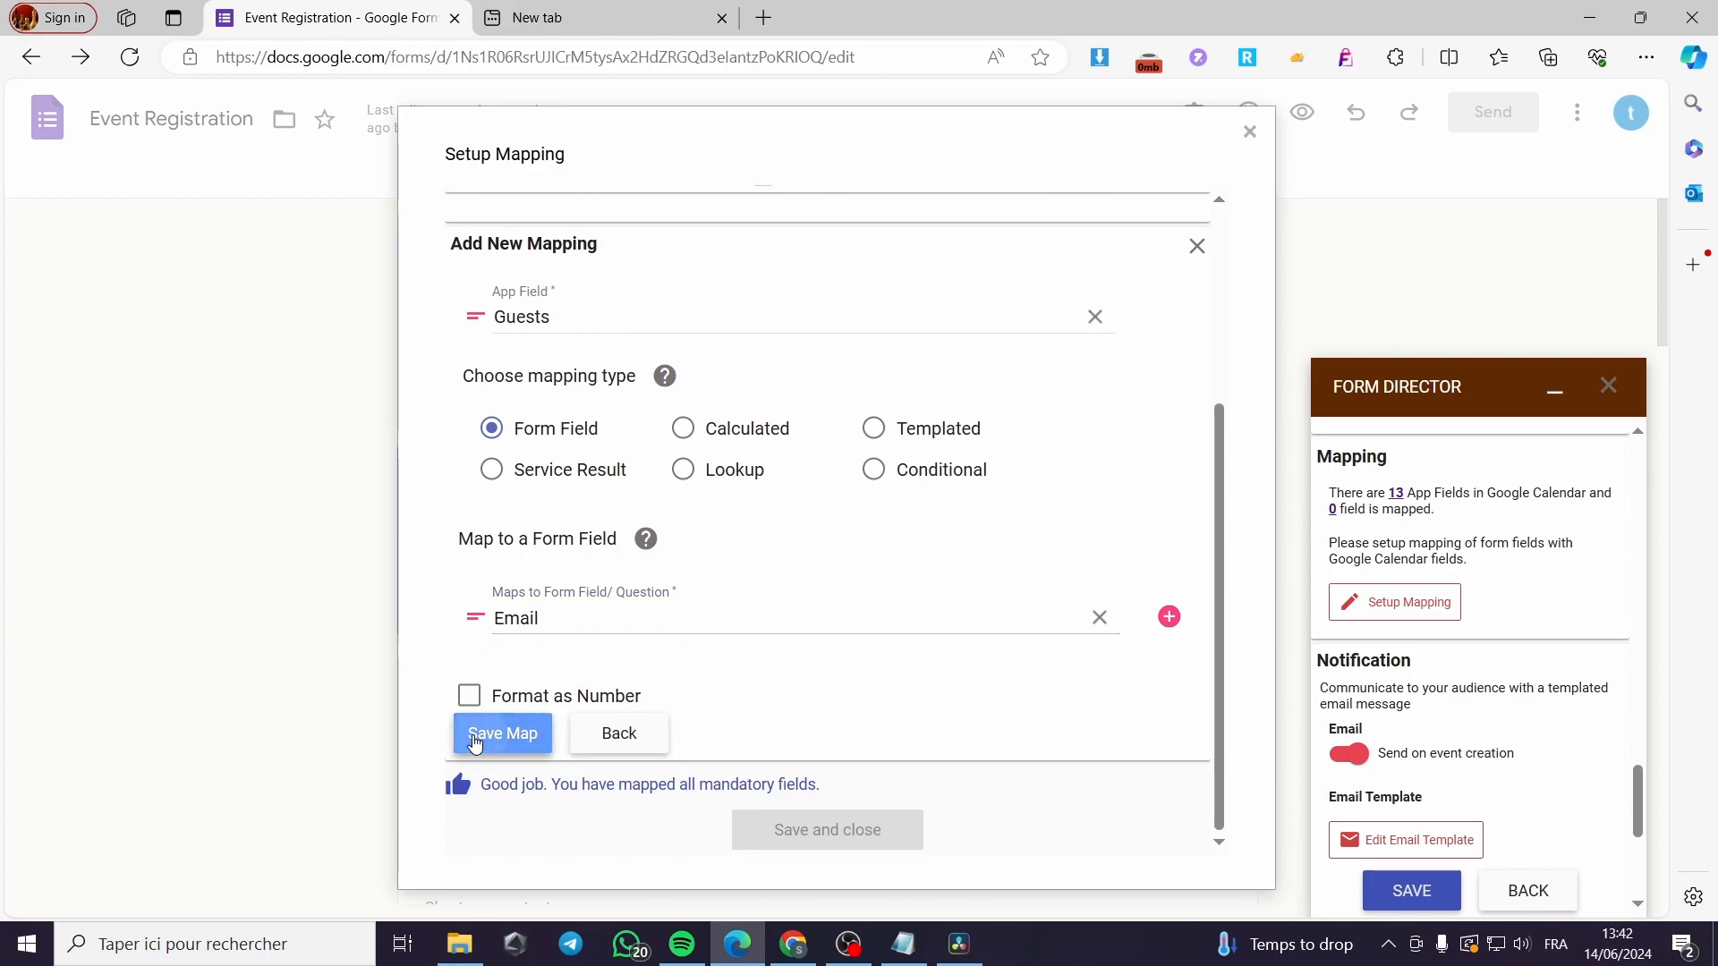
# Start another mapping with Location chosen as the calendar field.
pyautogui.click(535, 591)
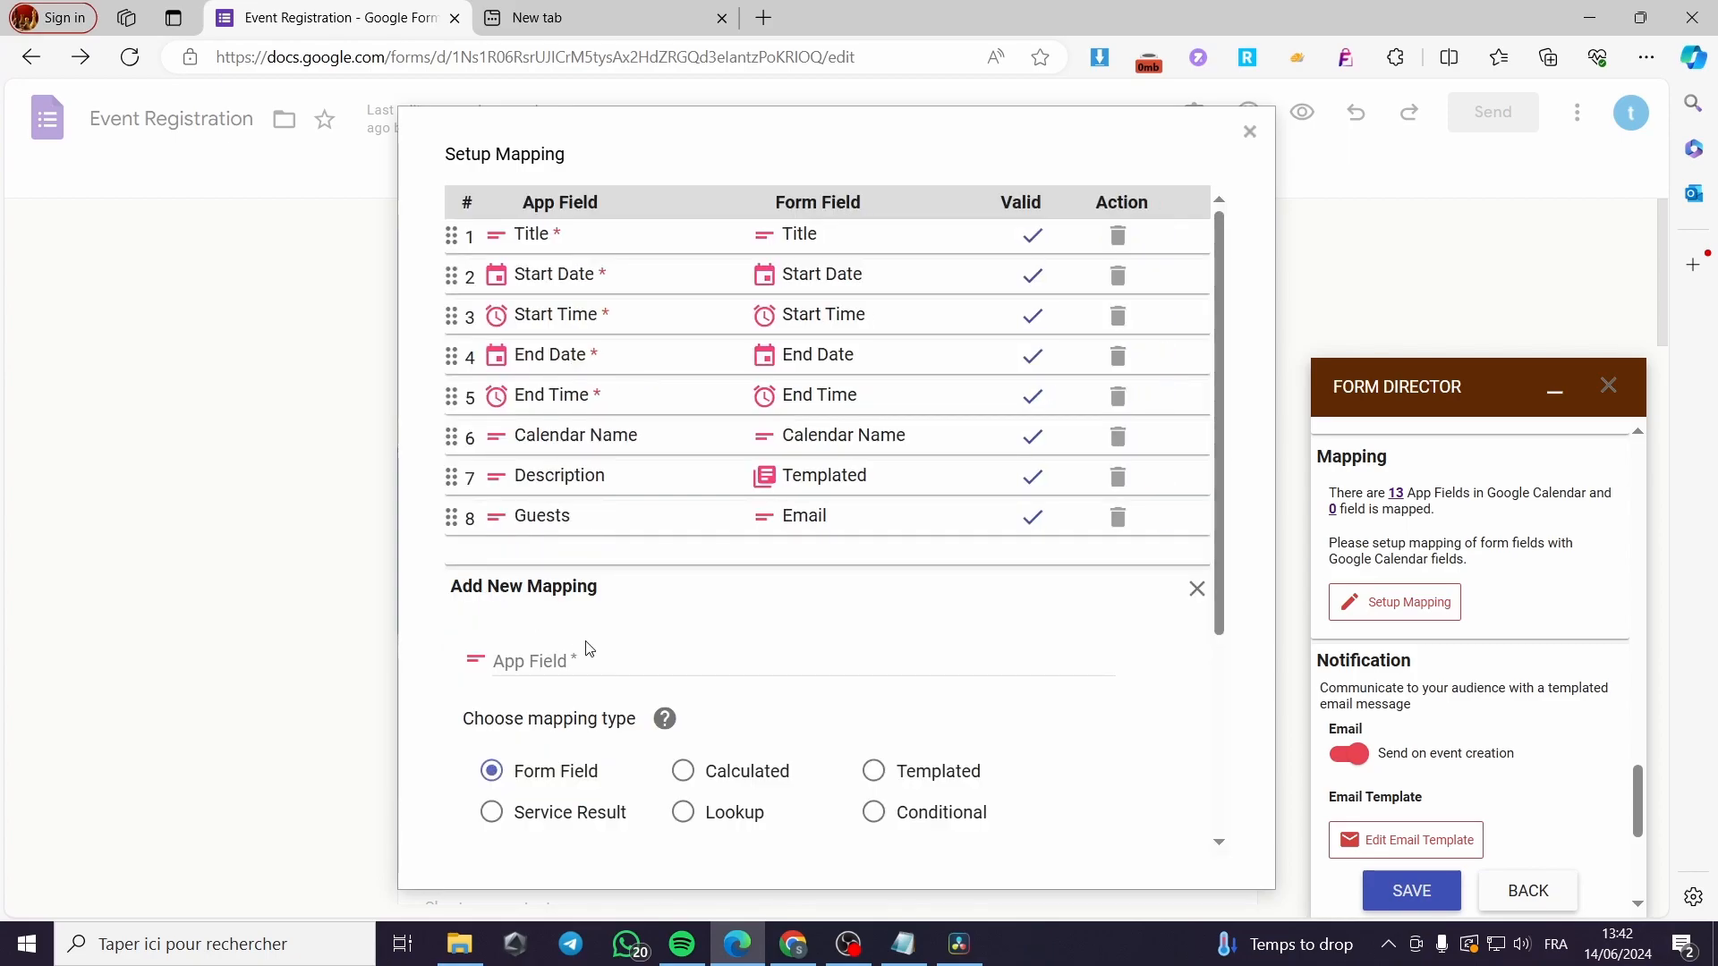
pyautogui.click(670, 661)
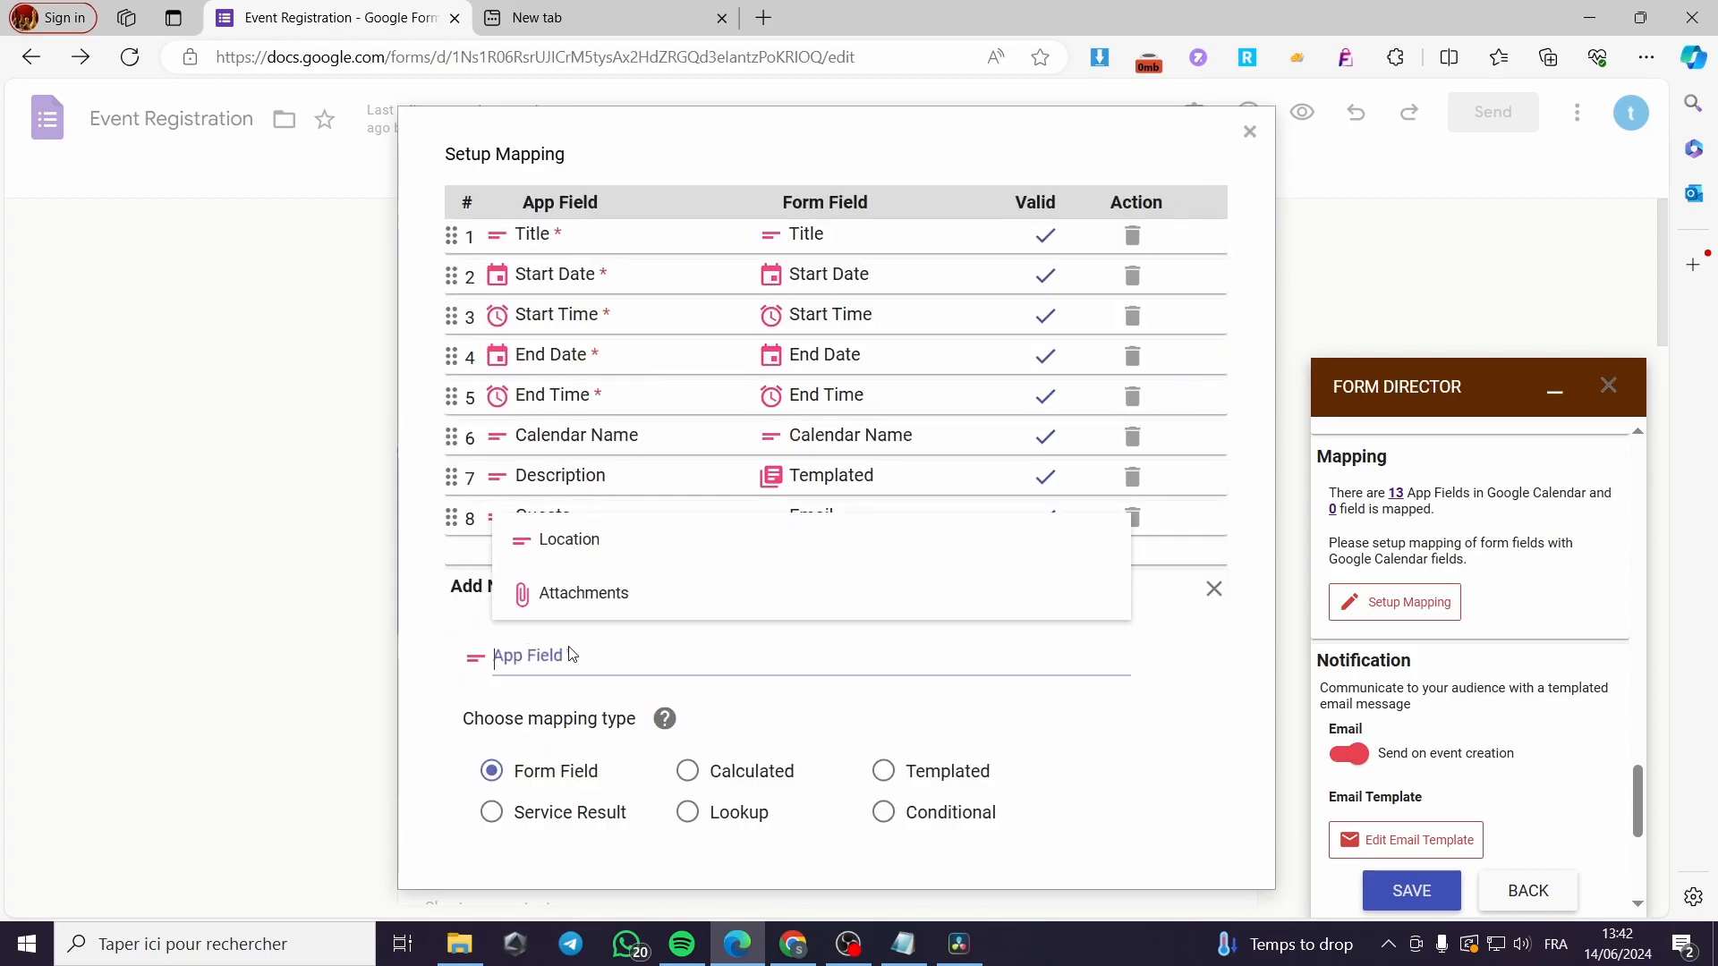
pyautogui.click(582, 551)
pyautogui.scroll(-1, 721, 678)
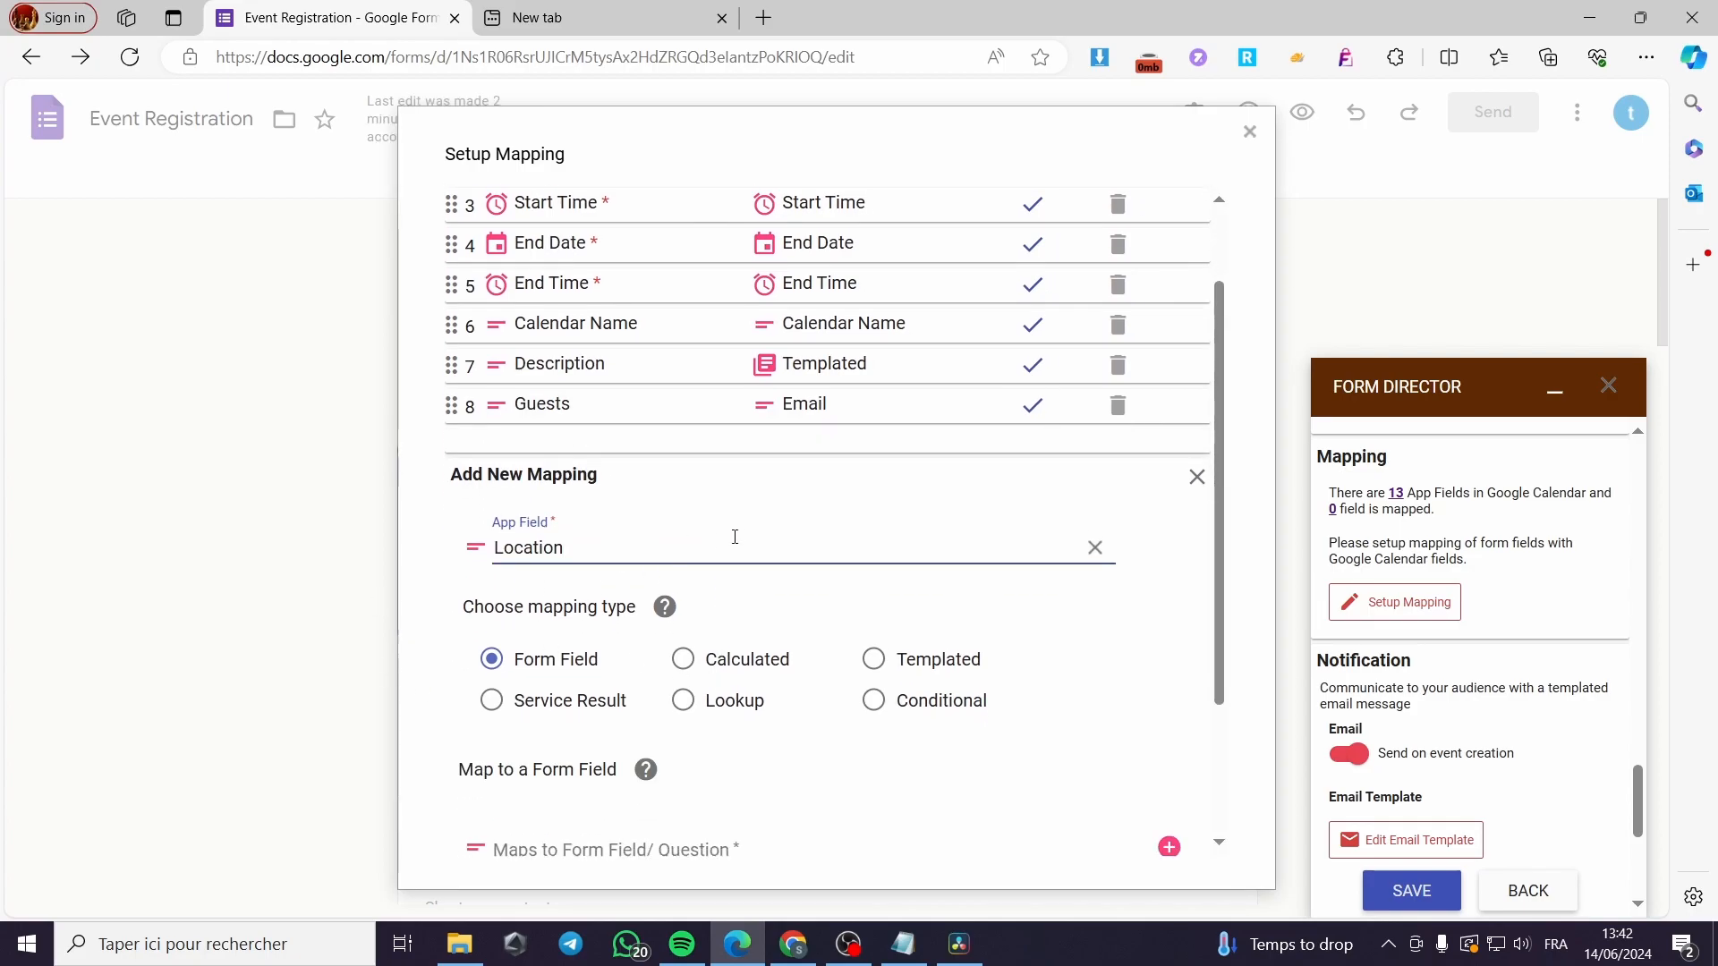
pyautogui.scroll(-2, 713, 582)
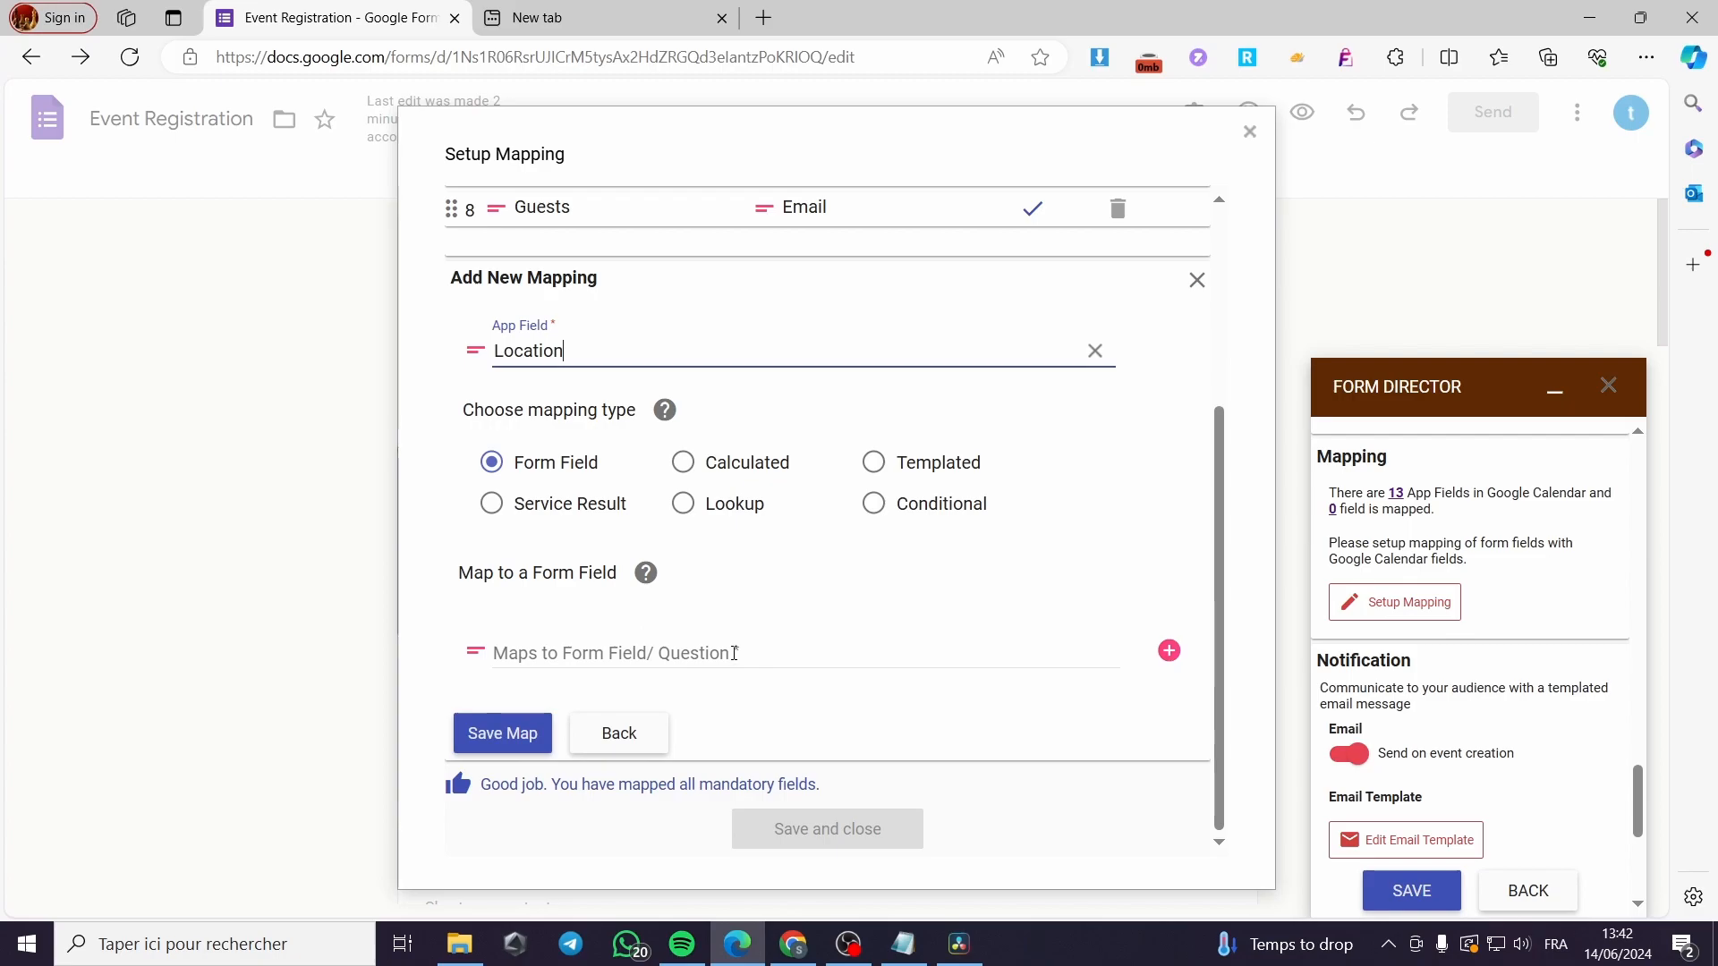
pyautogui.click(716, 653)
pyautogui.scroll(-5, 741, 470)
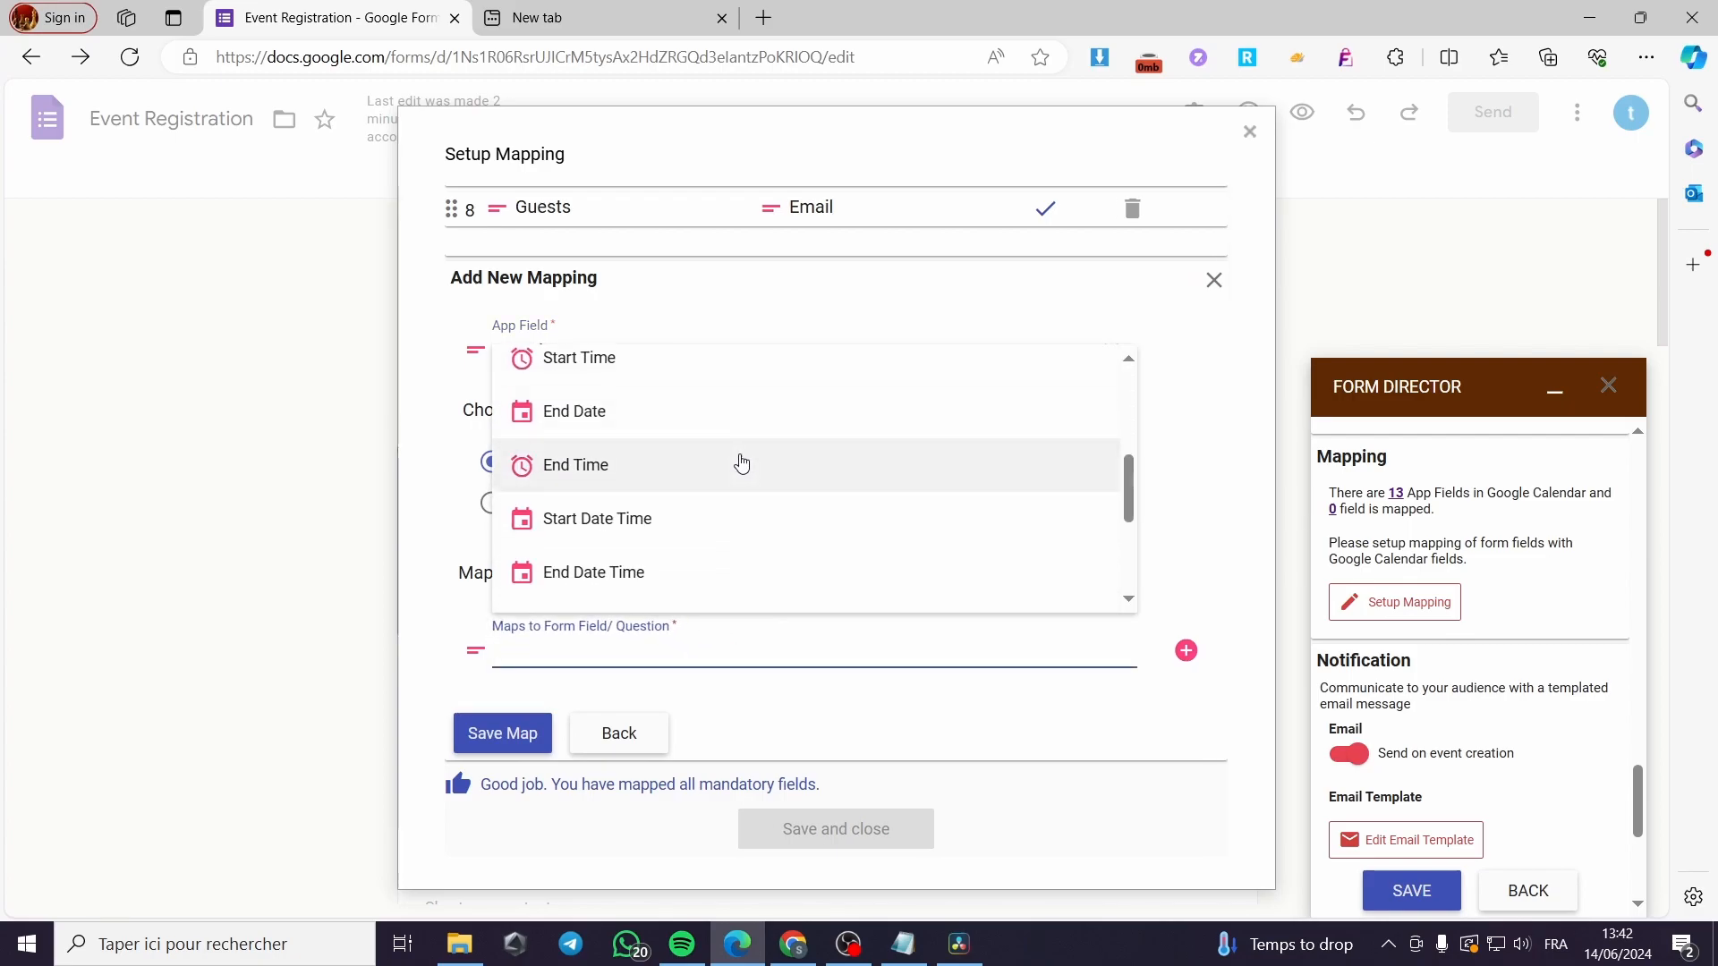
pyautogui.click(1172, 537)
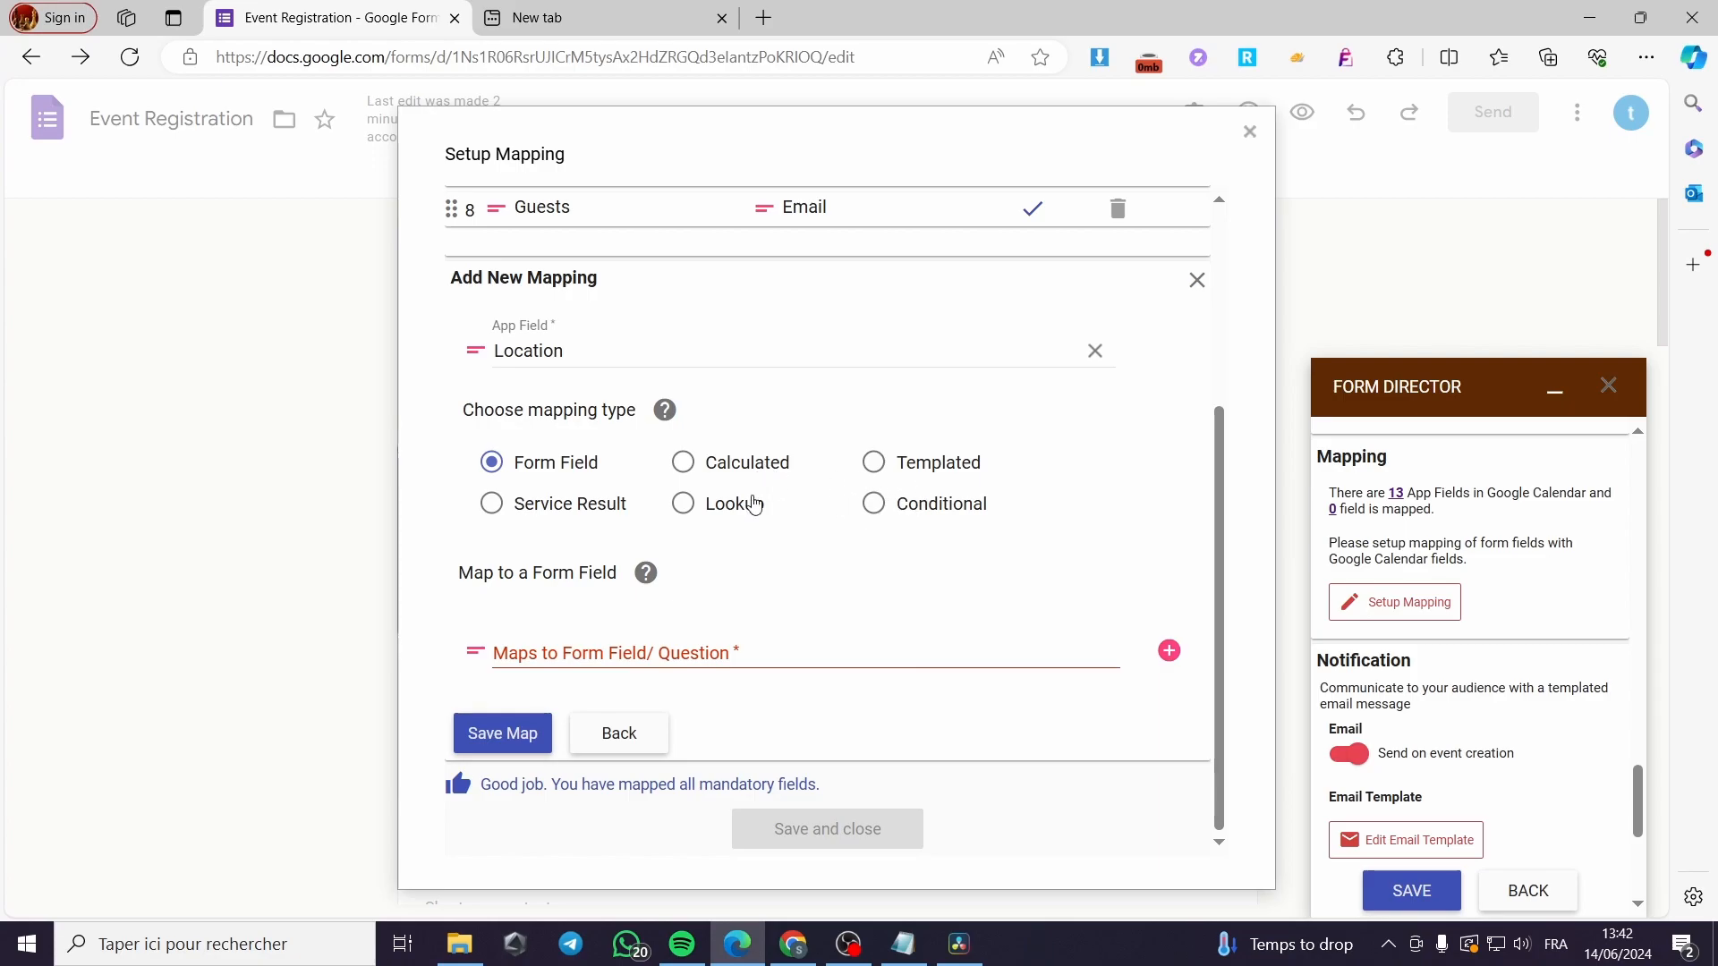
# Switch the Location mapping to a templated value and save it.
pyautogui.click(583, 517)
pyautogui.click(594, 678)
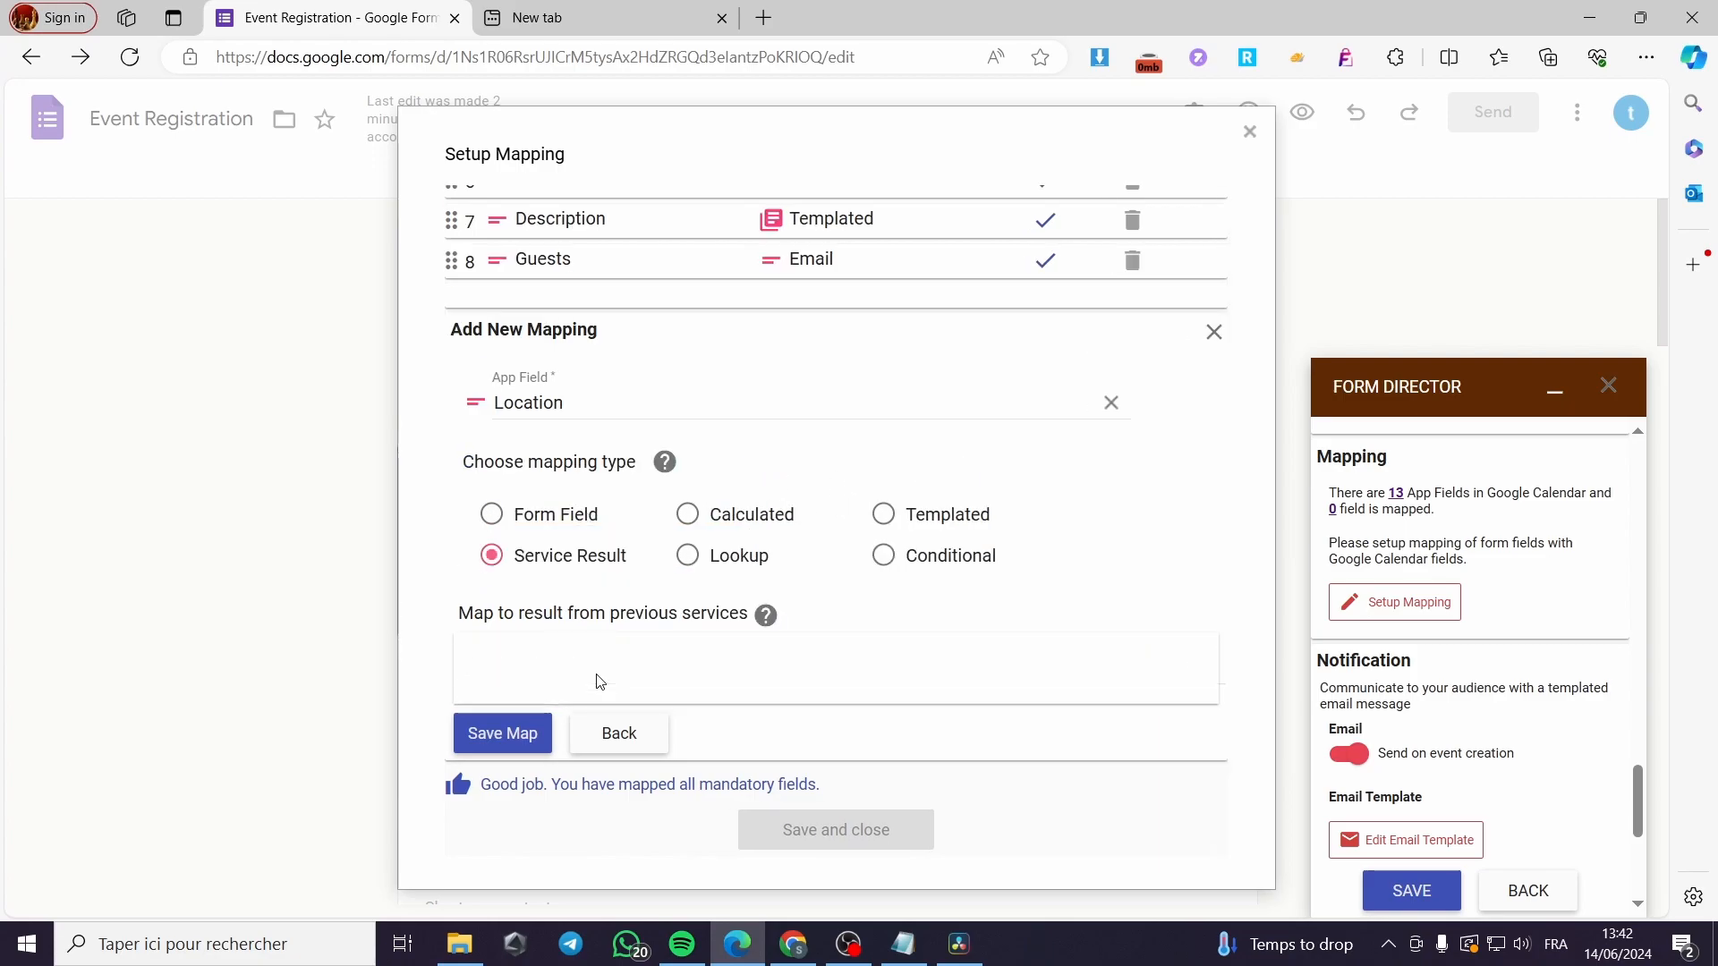
pyautogui.click(913, 514)
pyautogui.click(624, 716)
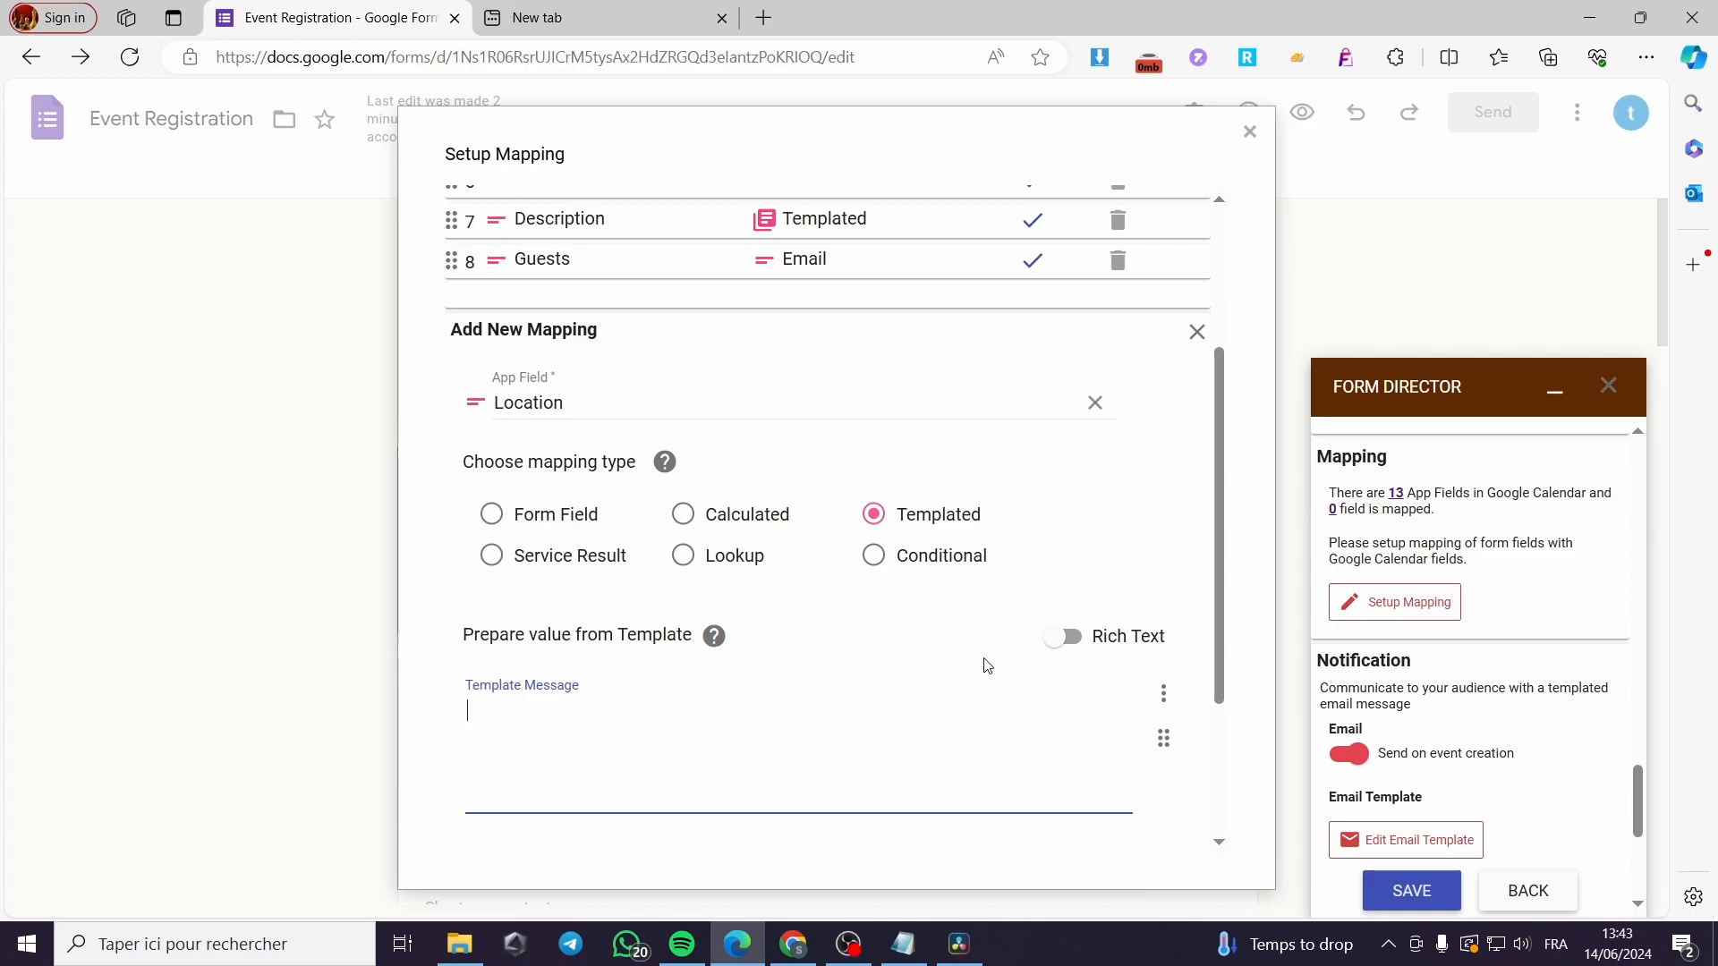
pyautogui.scroll(-3, 993, 689)
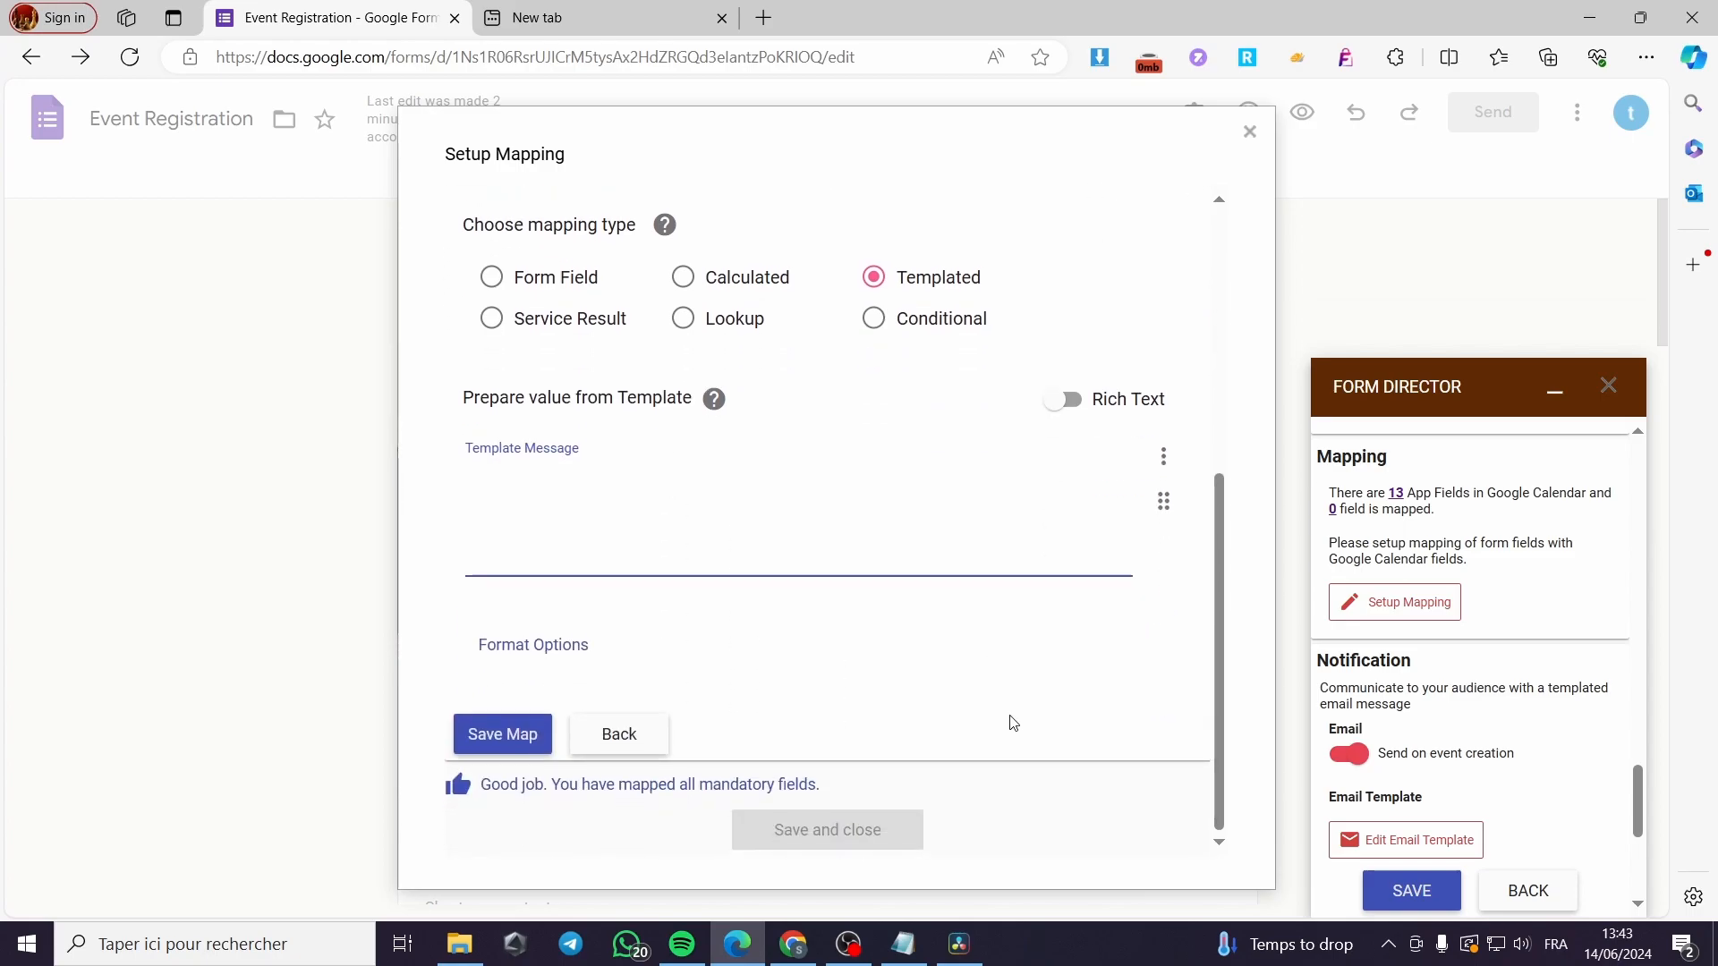
pyautogui.click(507, 736)
# Save the Reservations service mappings and switch on Approval required, starting its authorisation.
pyautogui.click(788, 725)
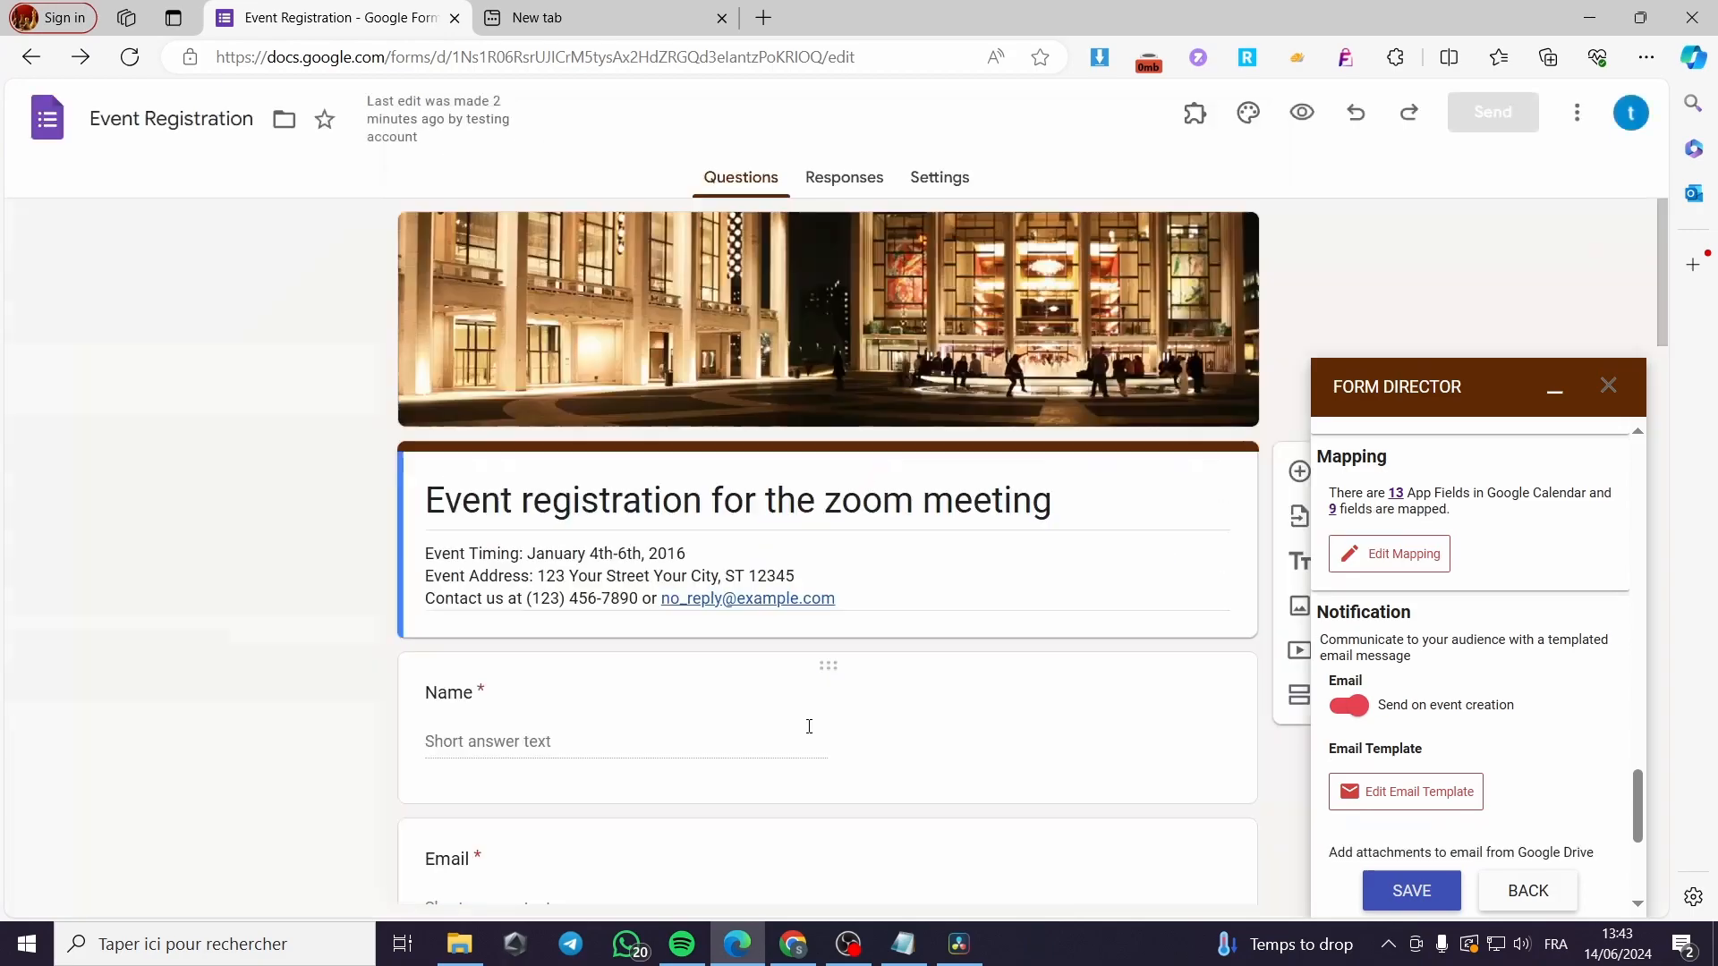
pyautogui.scroll(-4, 1520, 785)
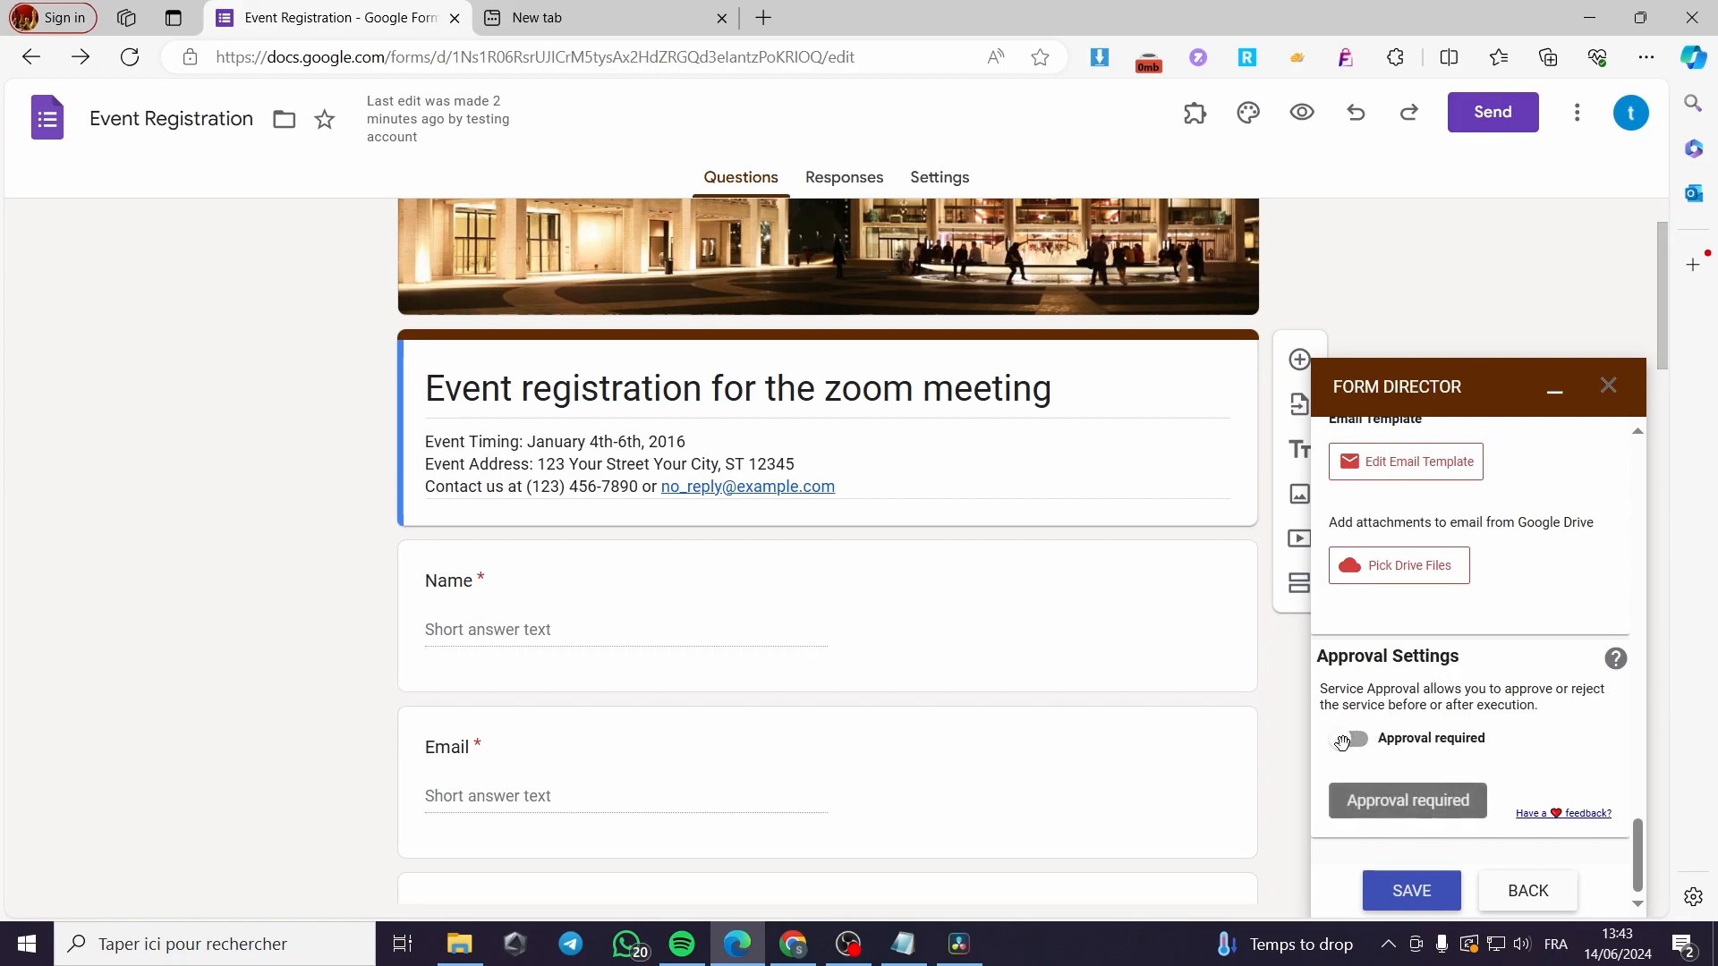
pyautogui.click(1347, 740)
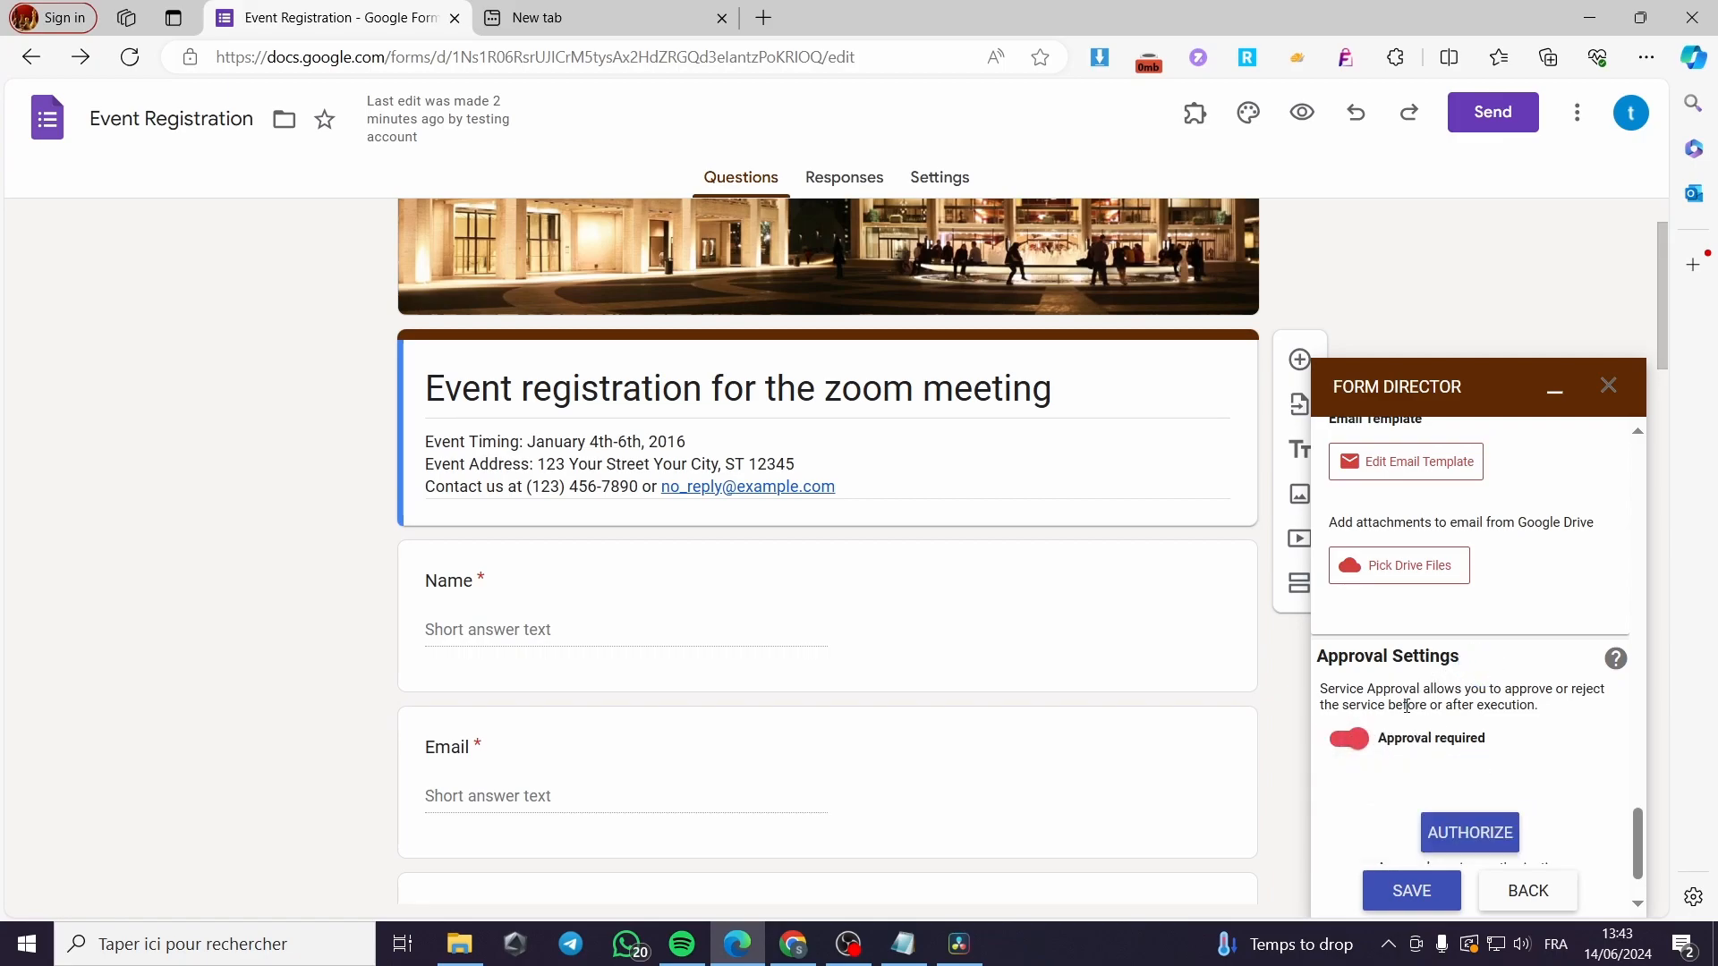
pyautogui.scroll(-1, 1443, 713)
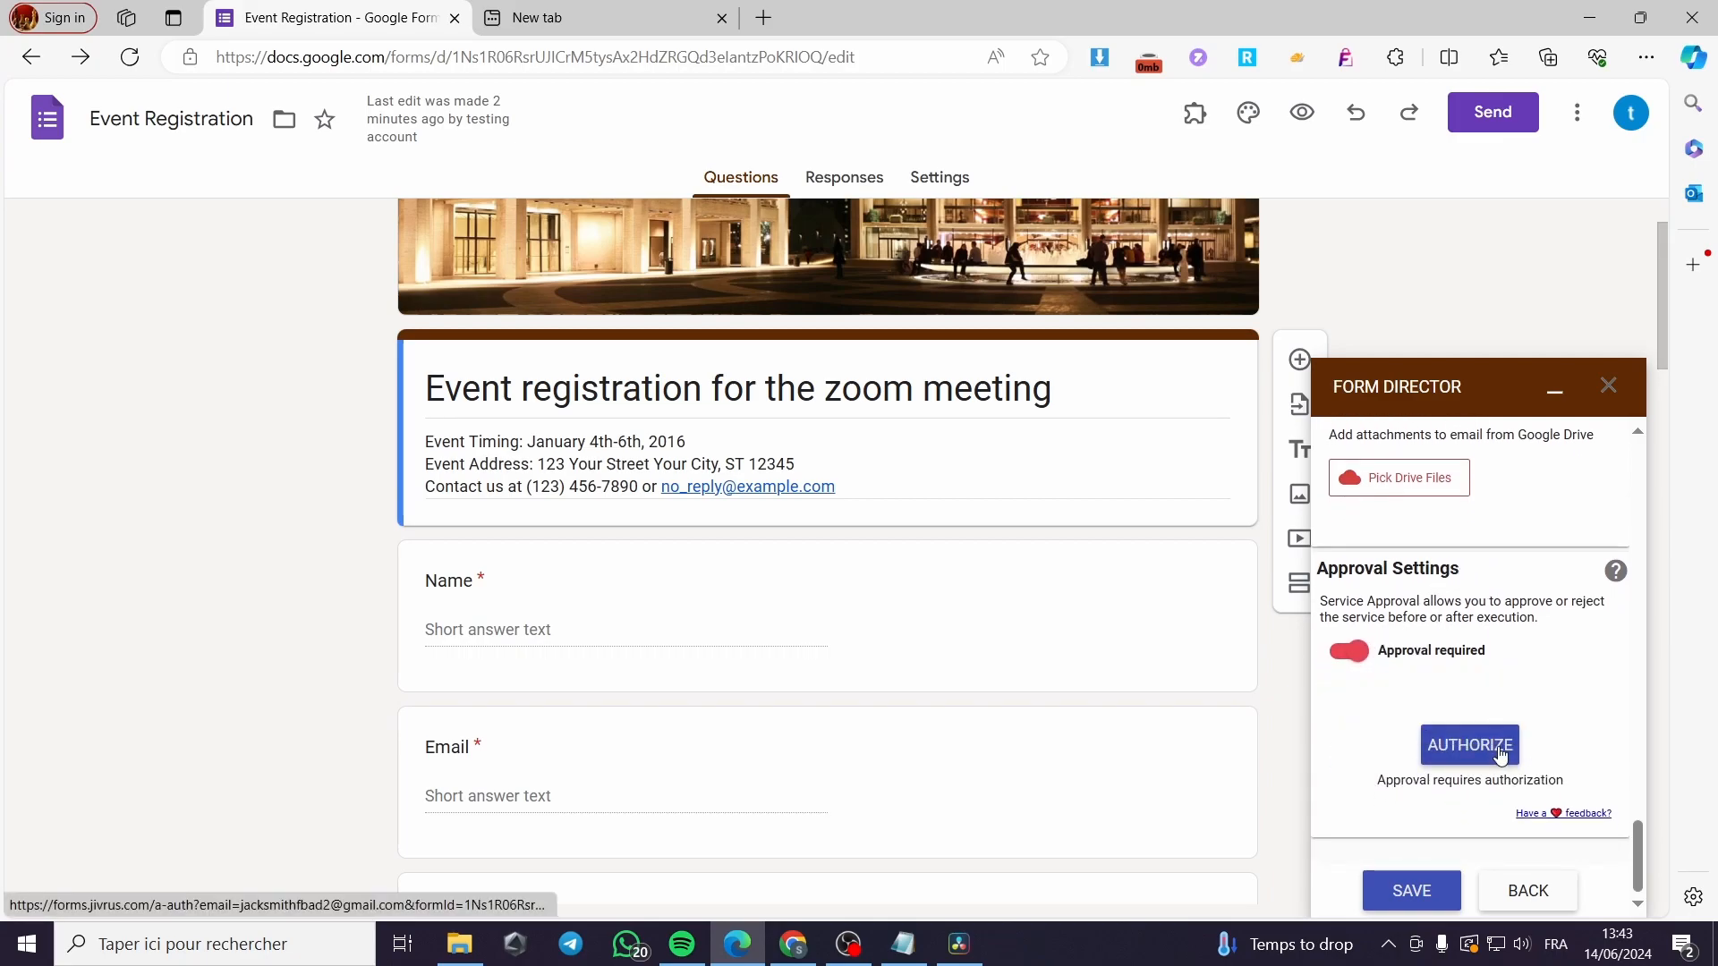
pyautogui.click(1491, 754)
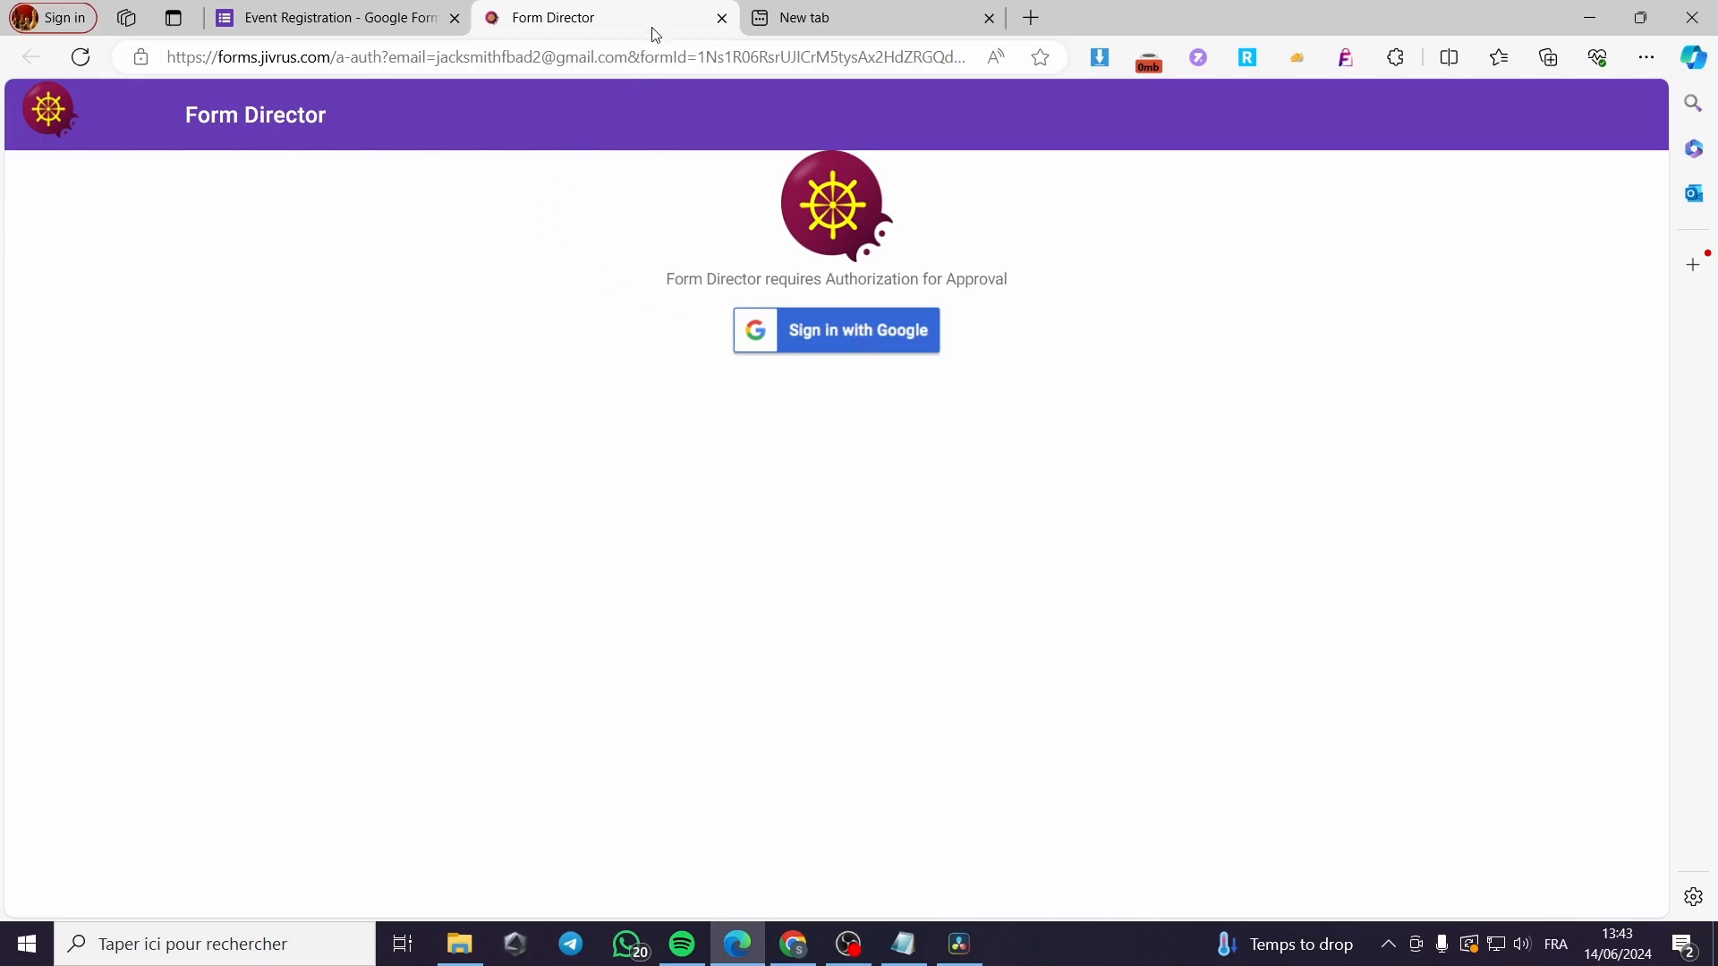
pyautogui.click(722, 17)
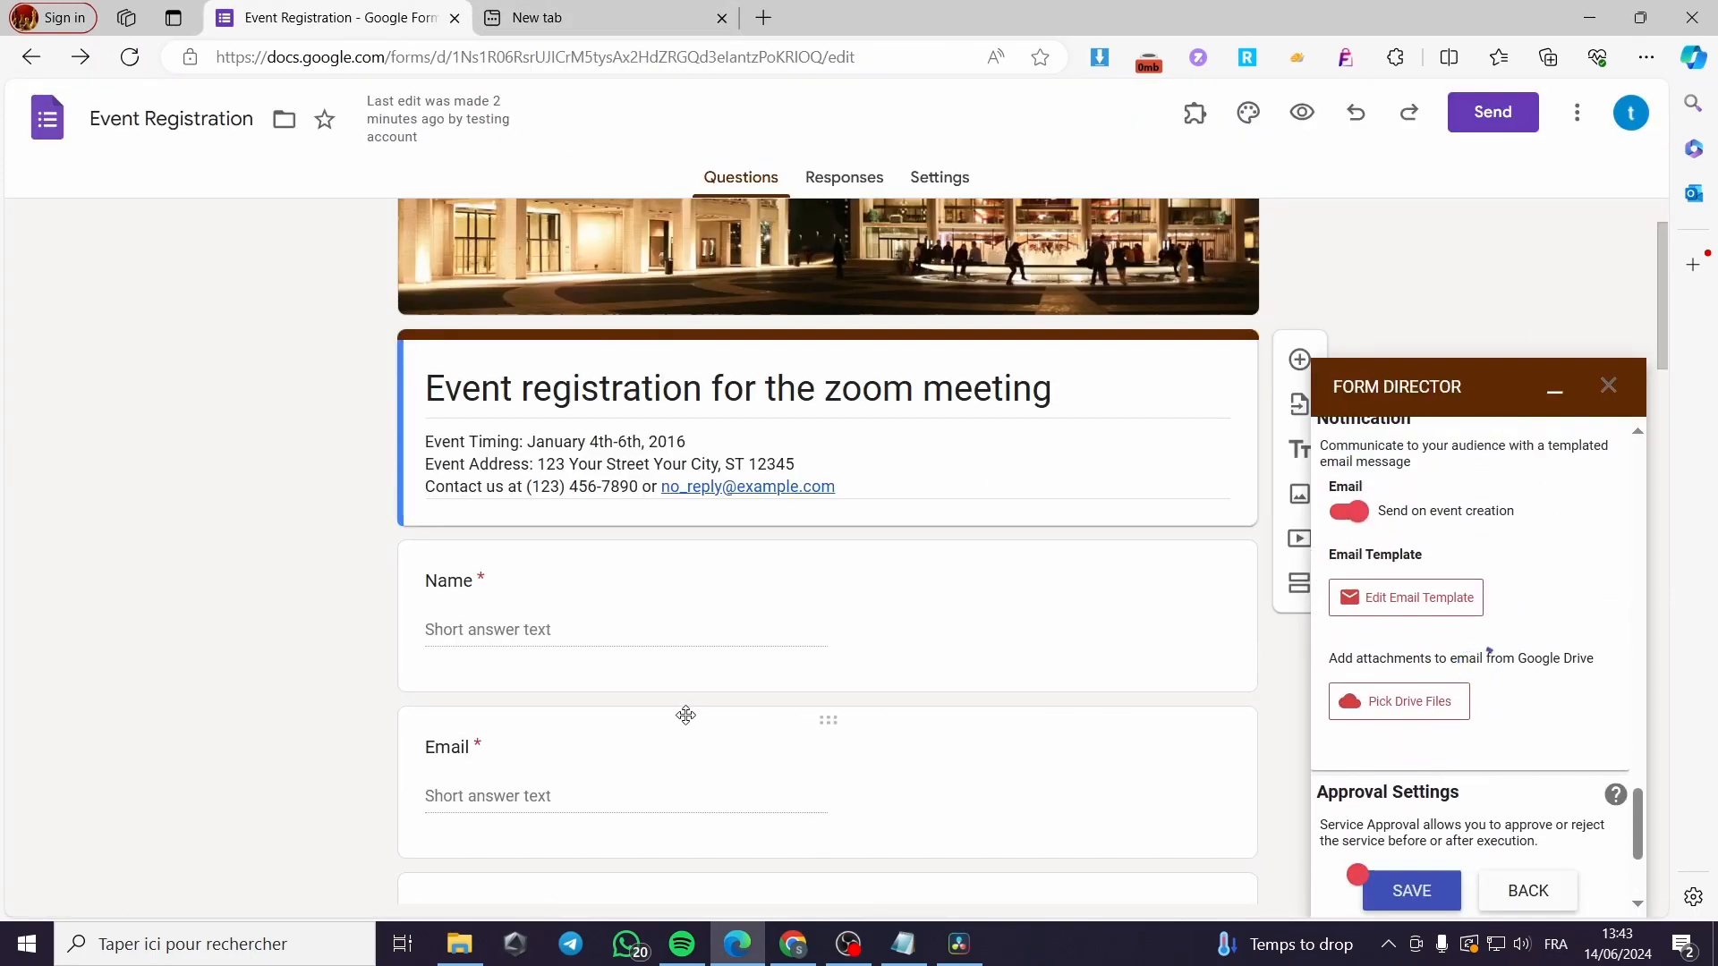
pyautogui.scroll(-4, 686, 715)
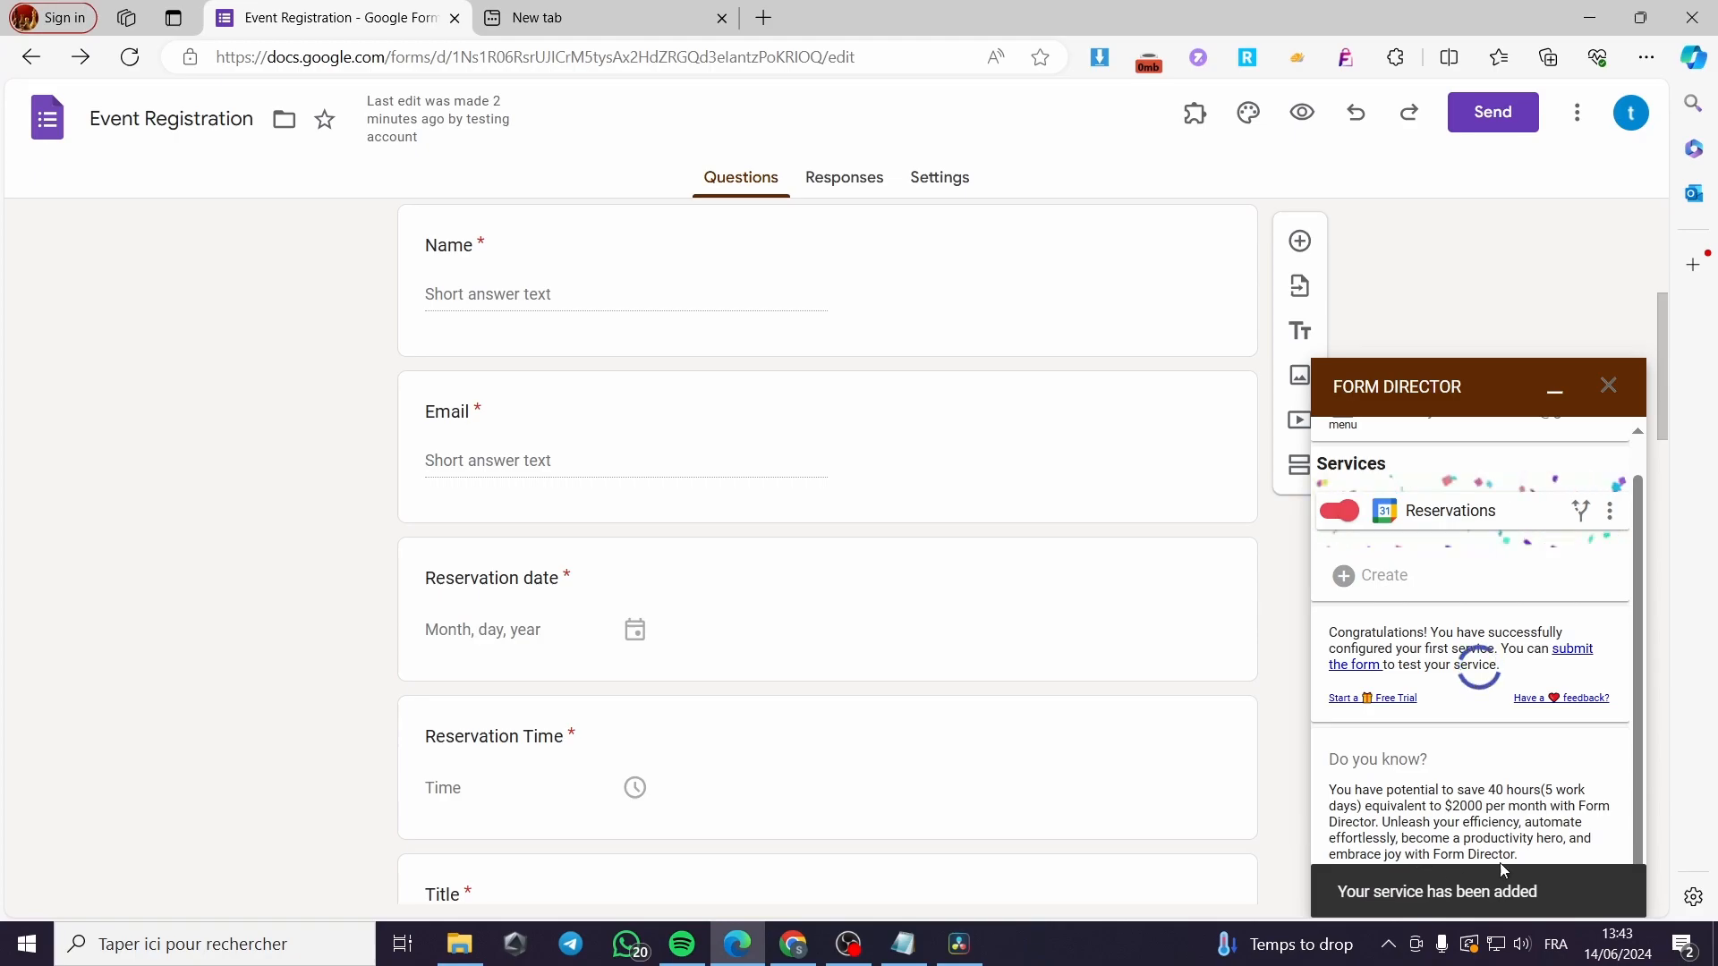
# Preview the form and fill Name and Email from saved autofill suggestions.
pyautogui.click(1304, 114)
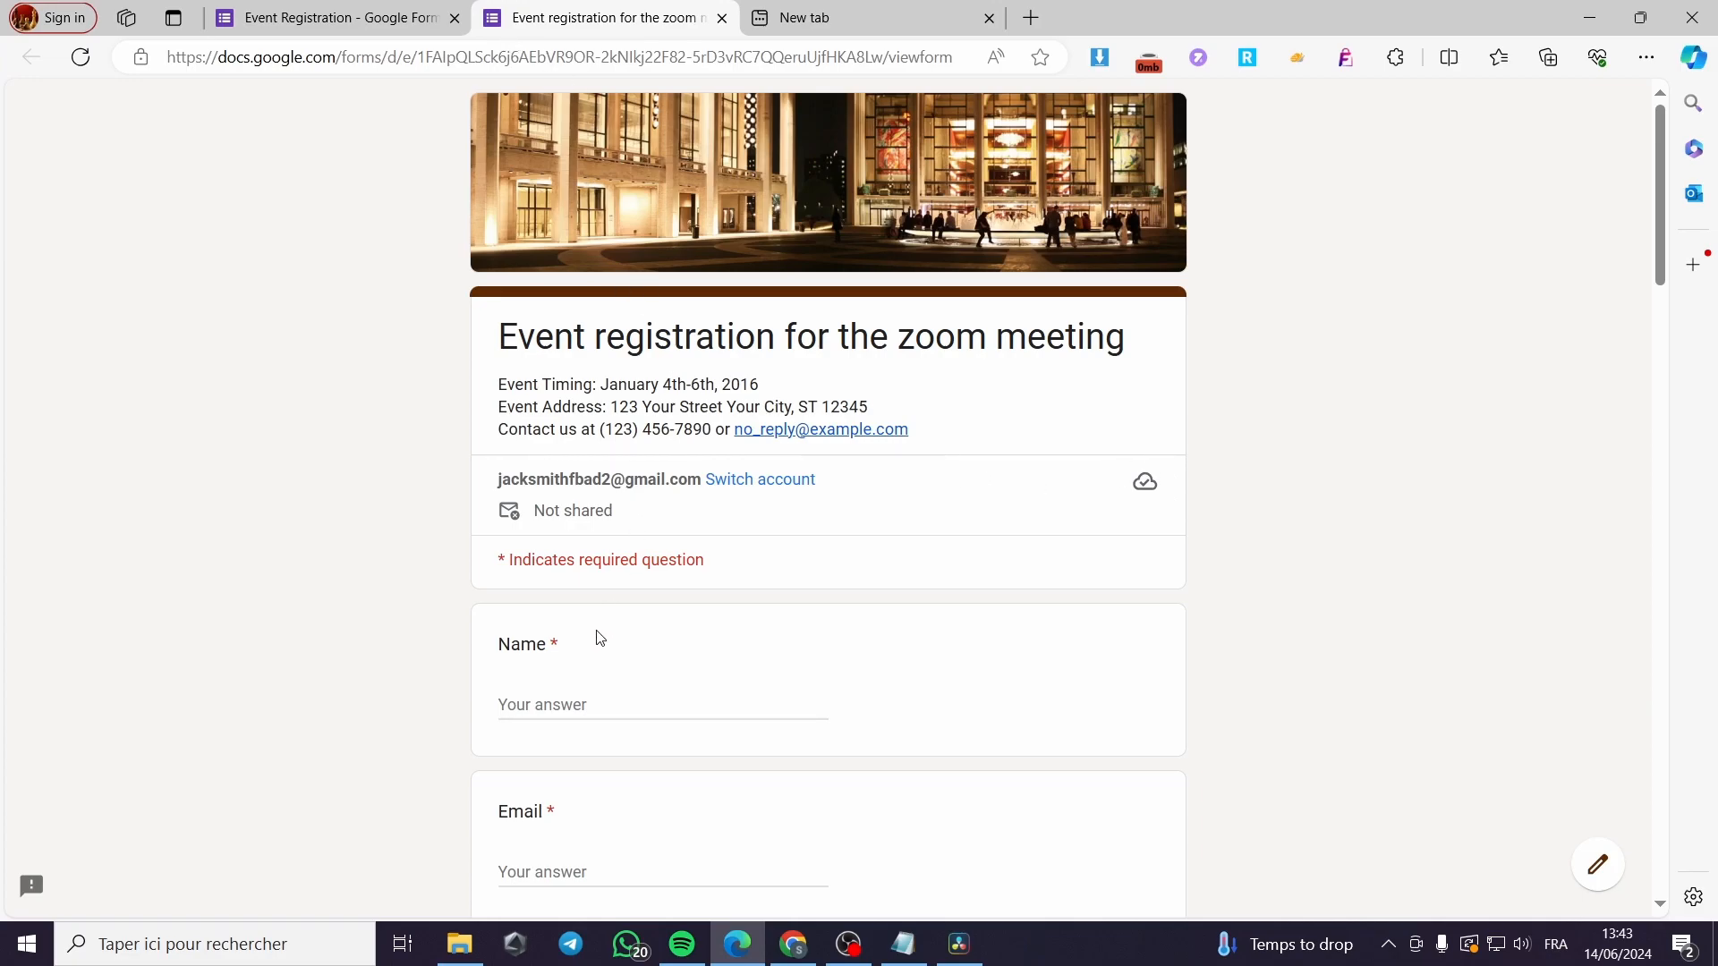
pyautogui.click(560, 706)
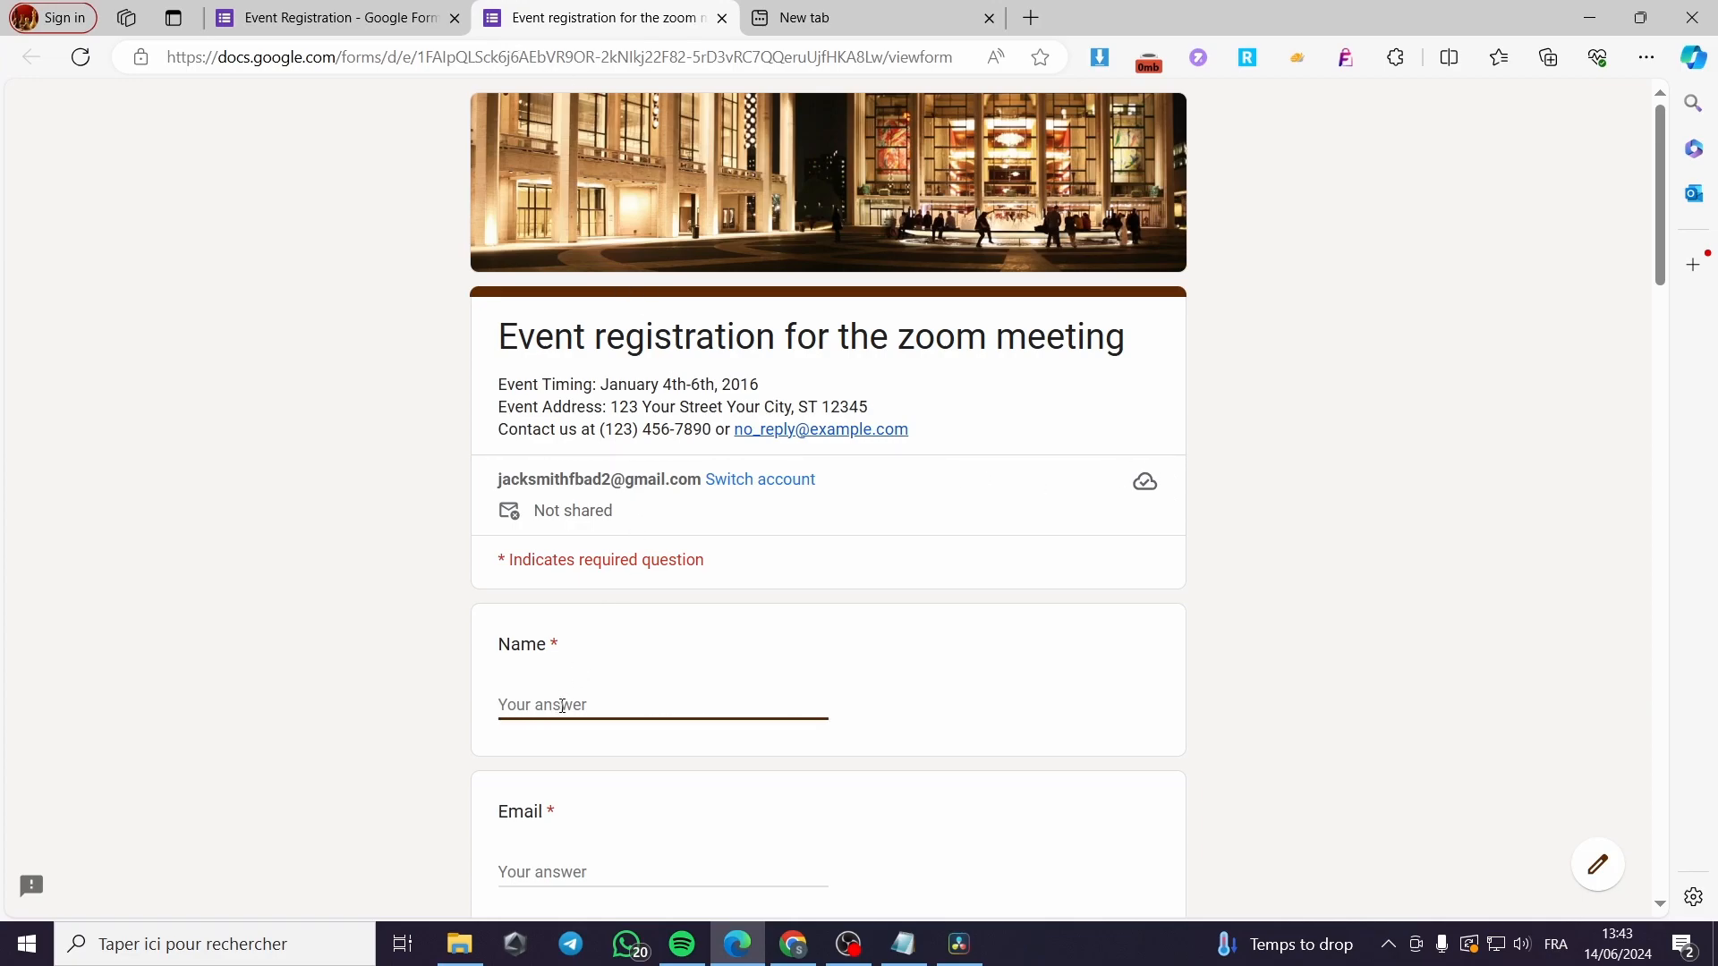
pyautogui.write('jack')
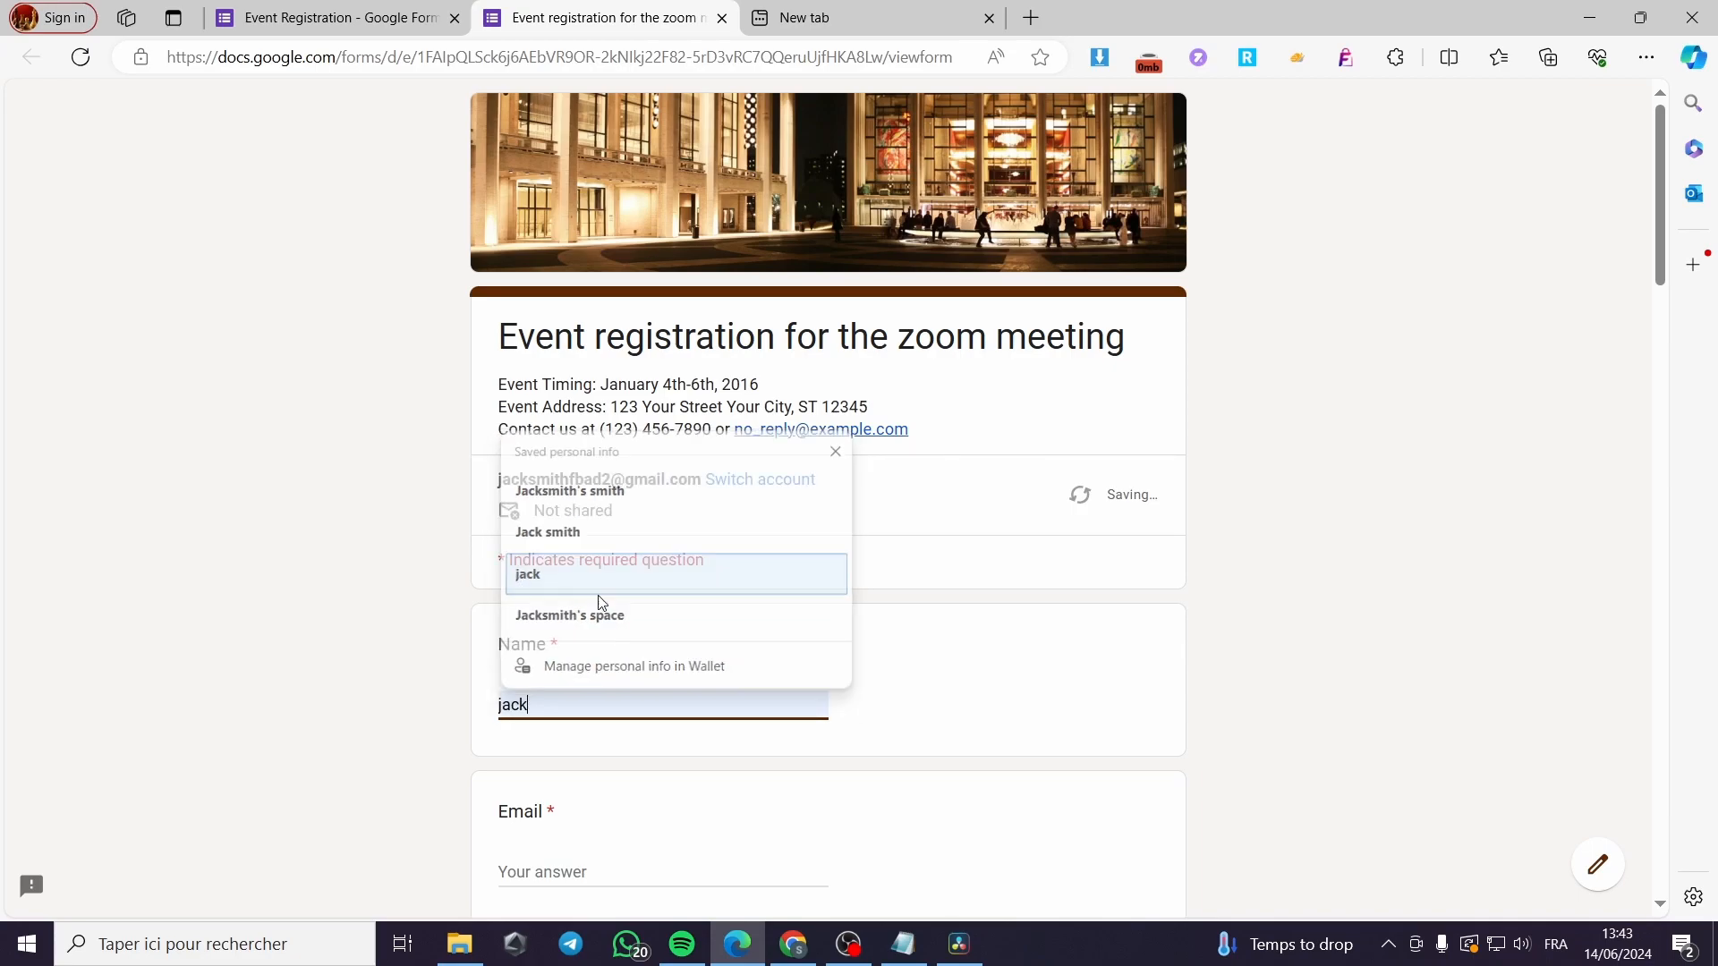
pyautogui.click(554, 574)
pyautogui.scroll(-2, 543, 799)
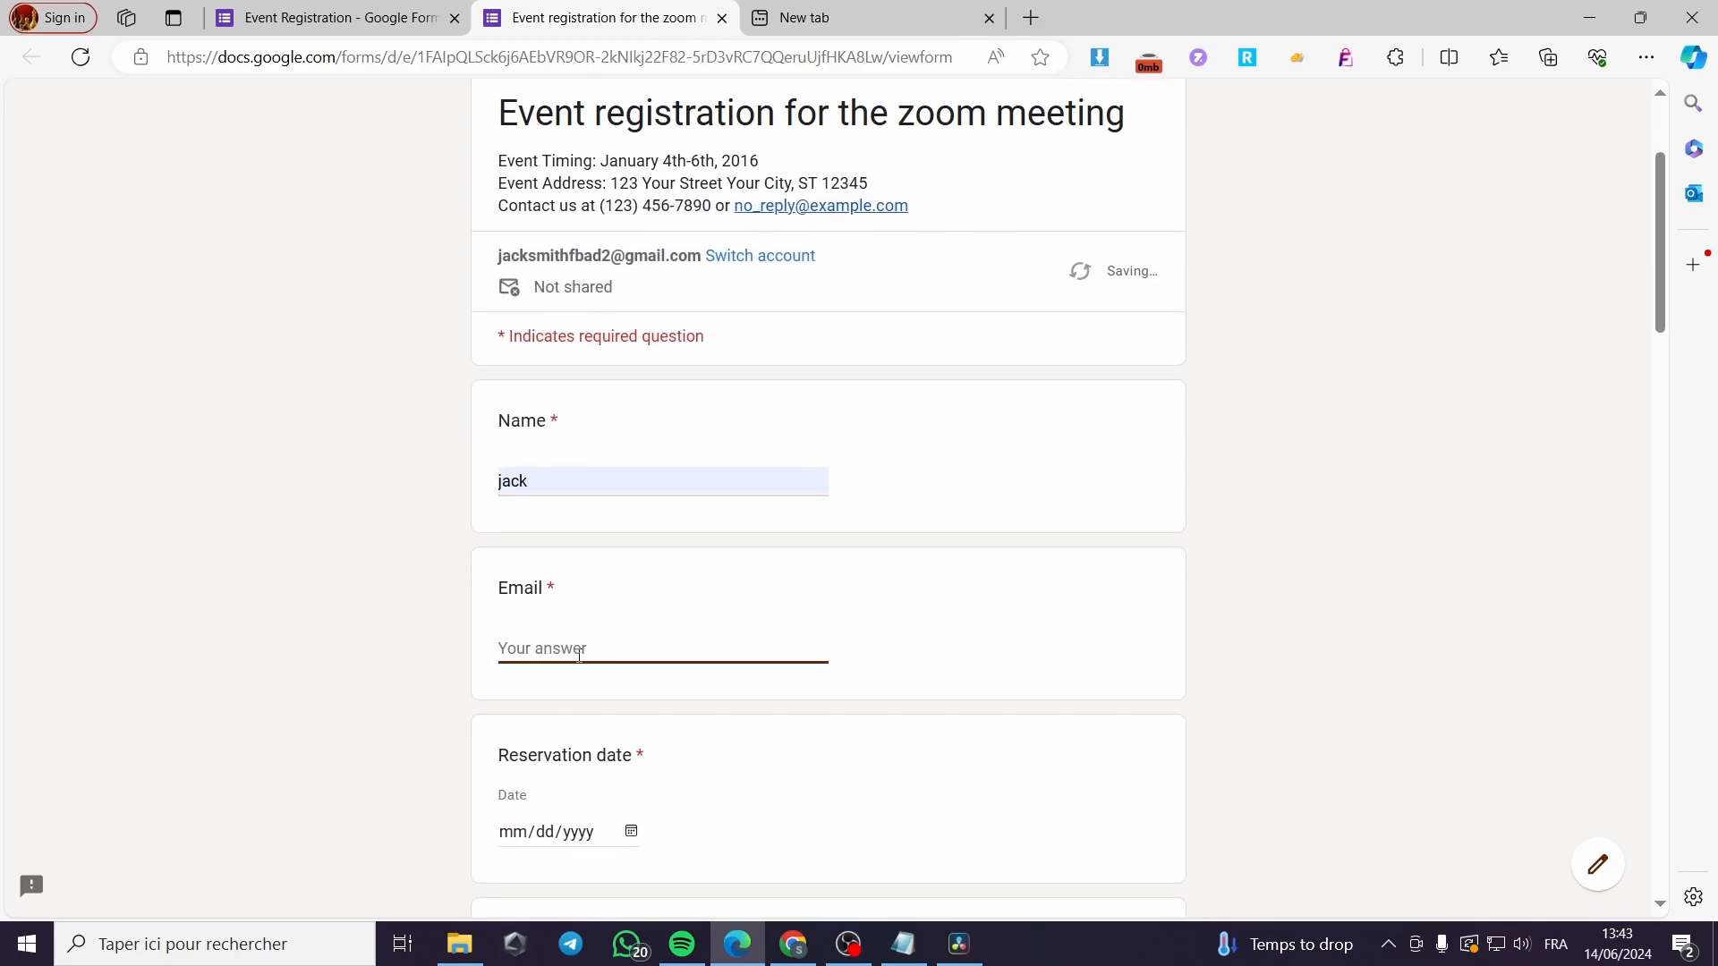
pyautogui.write('jac')
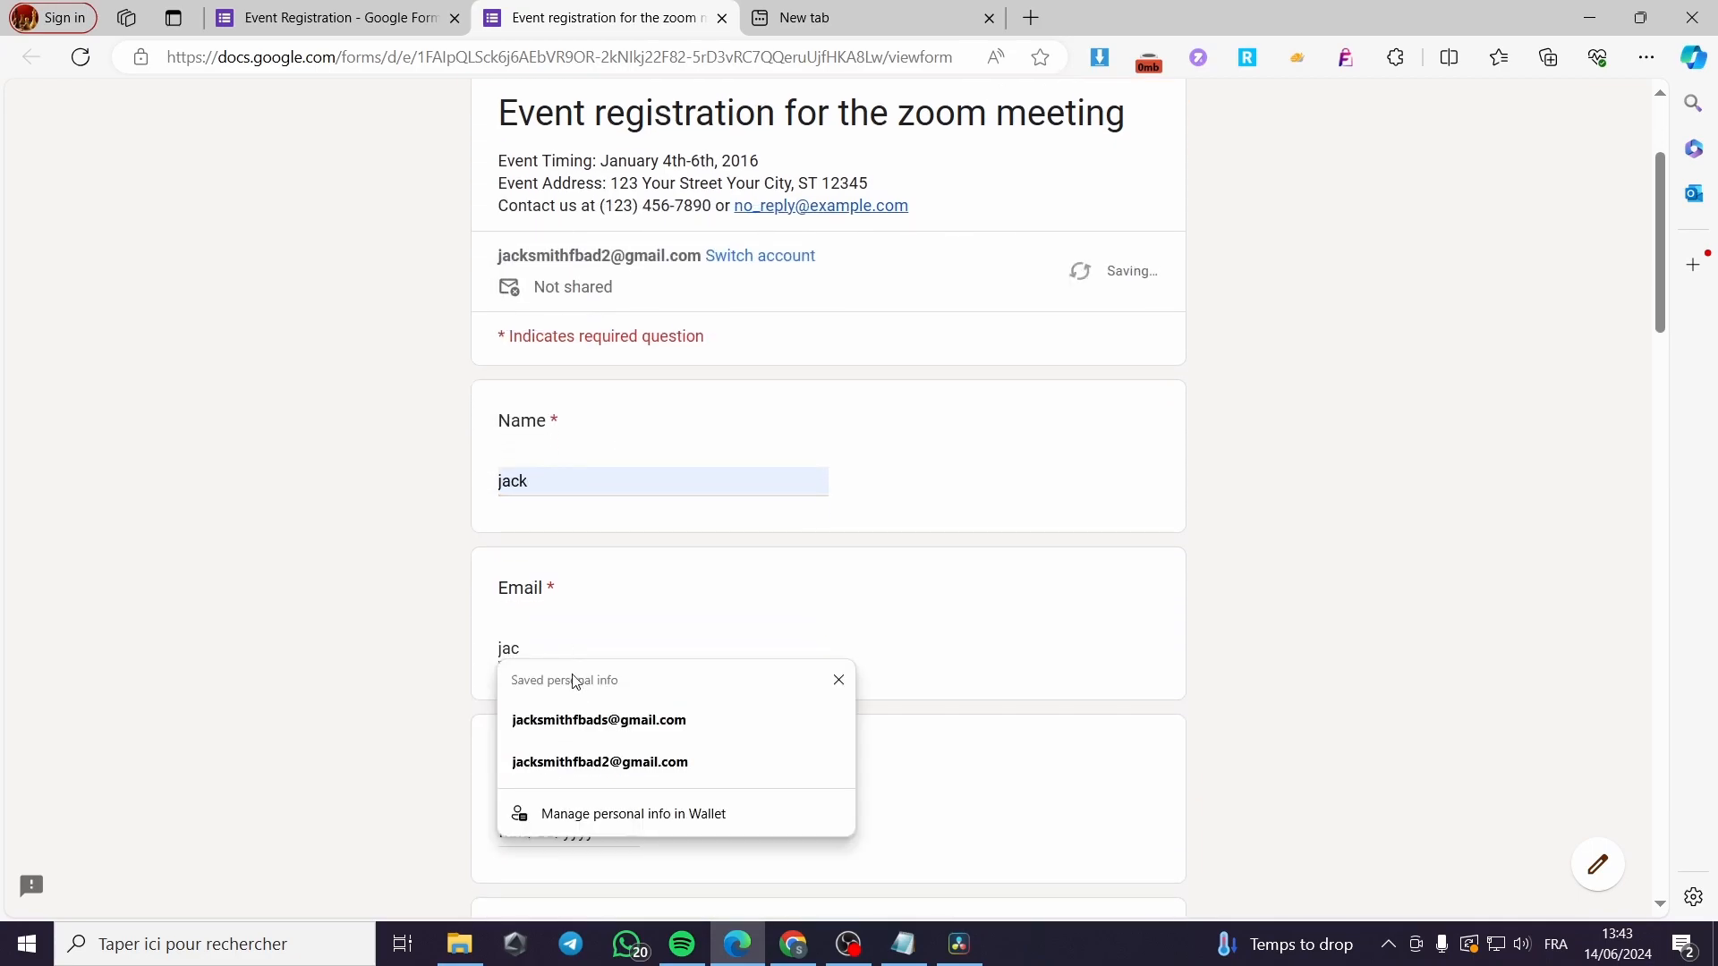
pyautogui.click(582, 721)
pyautogui.scroll(-1, 548, 723)
# Set Reservation date to 06/15/2024 and begin entering a 09:00 Reservation Time.
pyautogui.click(551, 725)
pyautogui.click(631, 721)
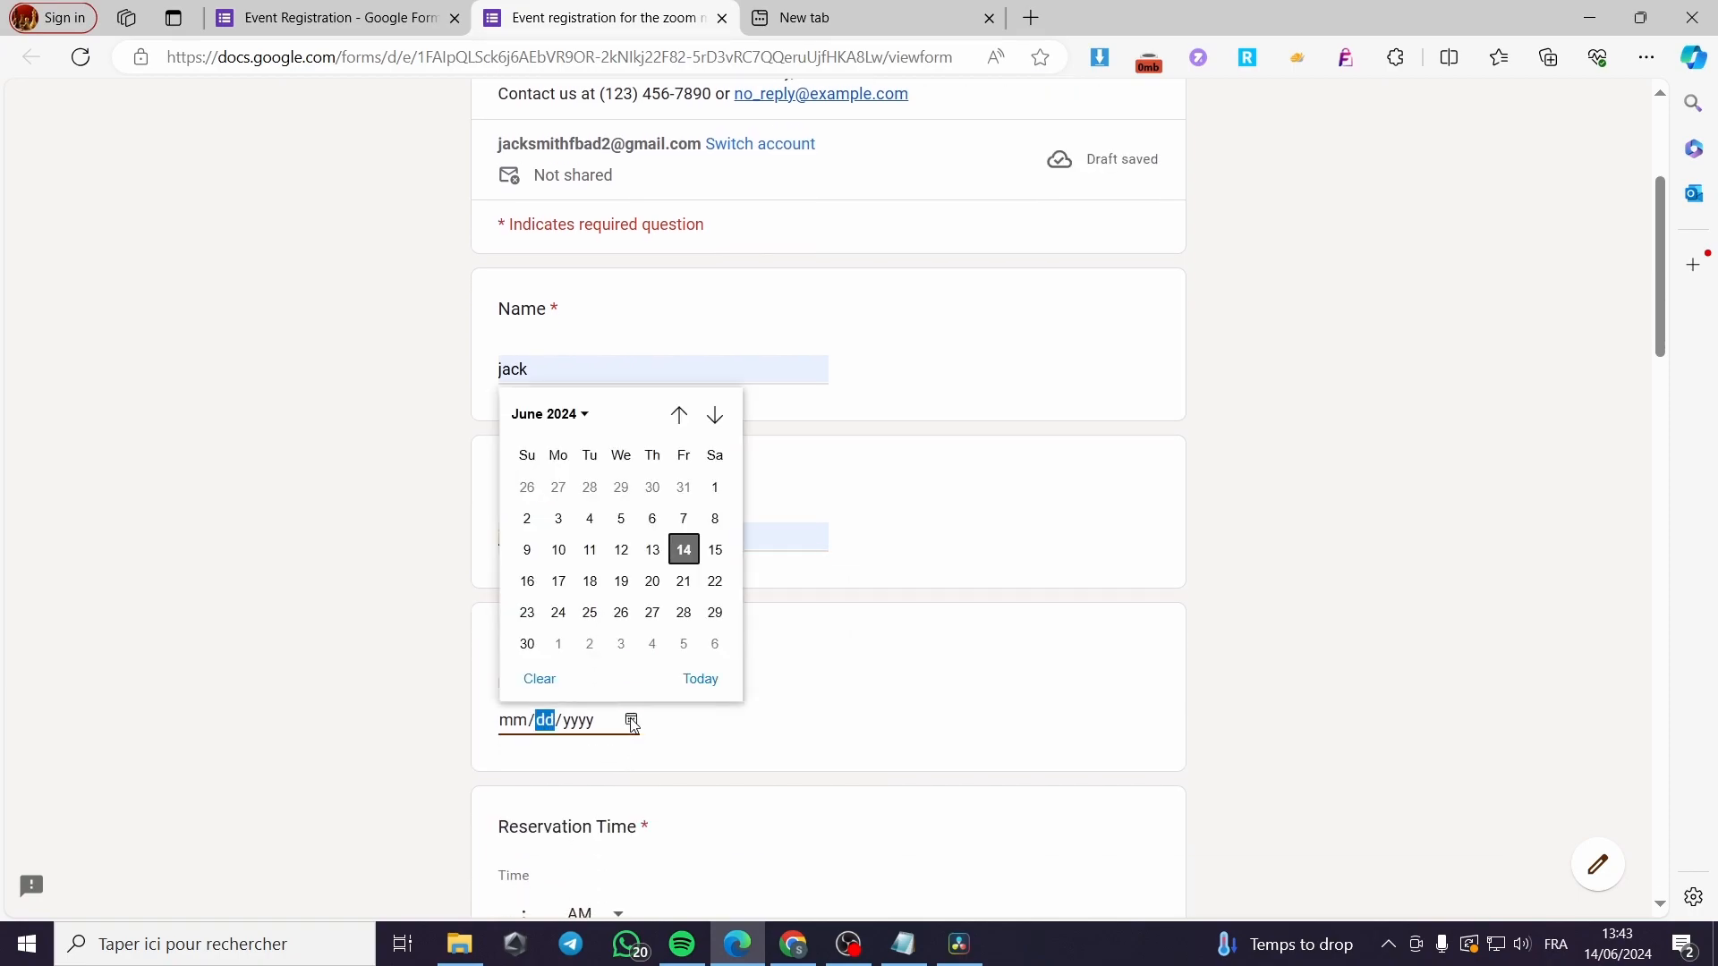
pyautogui.click(717, 555)
pyautogui.scroll(-2, 682, 755)
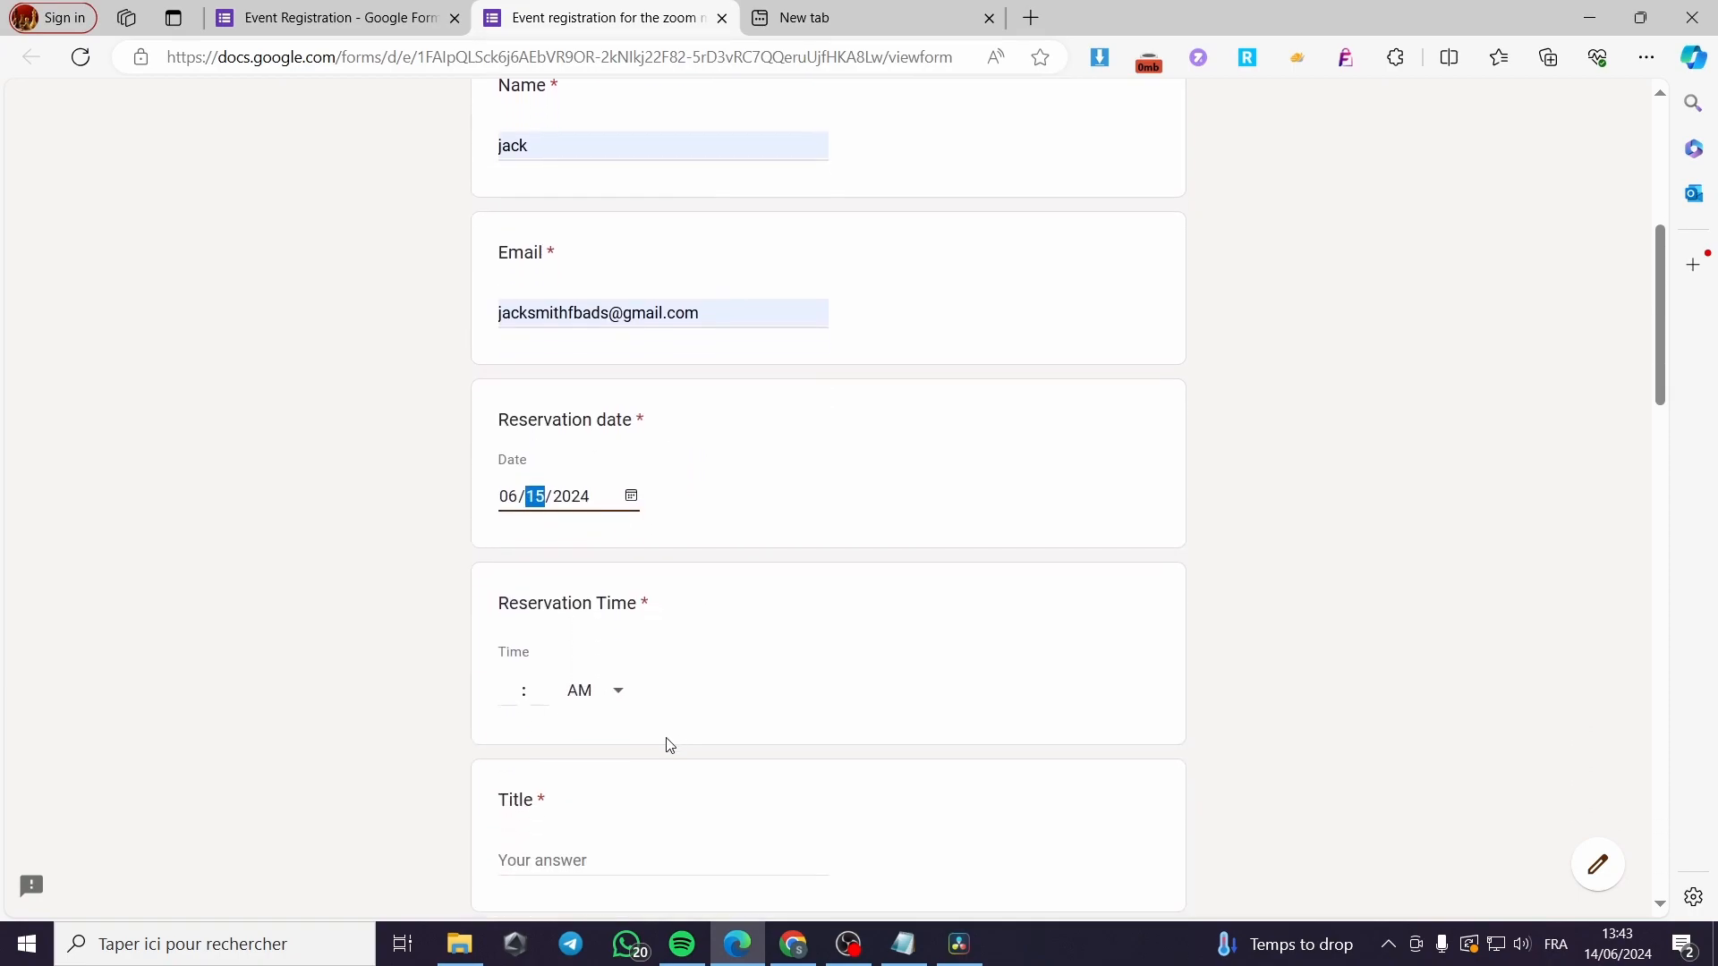
pyautogui.click(508, 695)
pyautogui.click(534, 694)
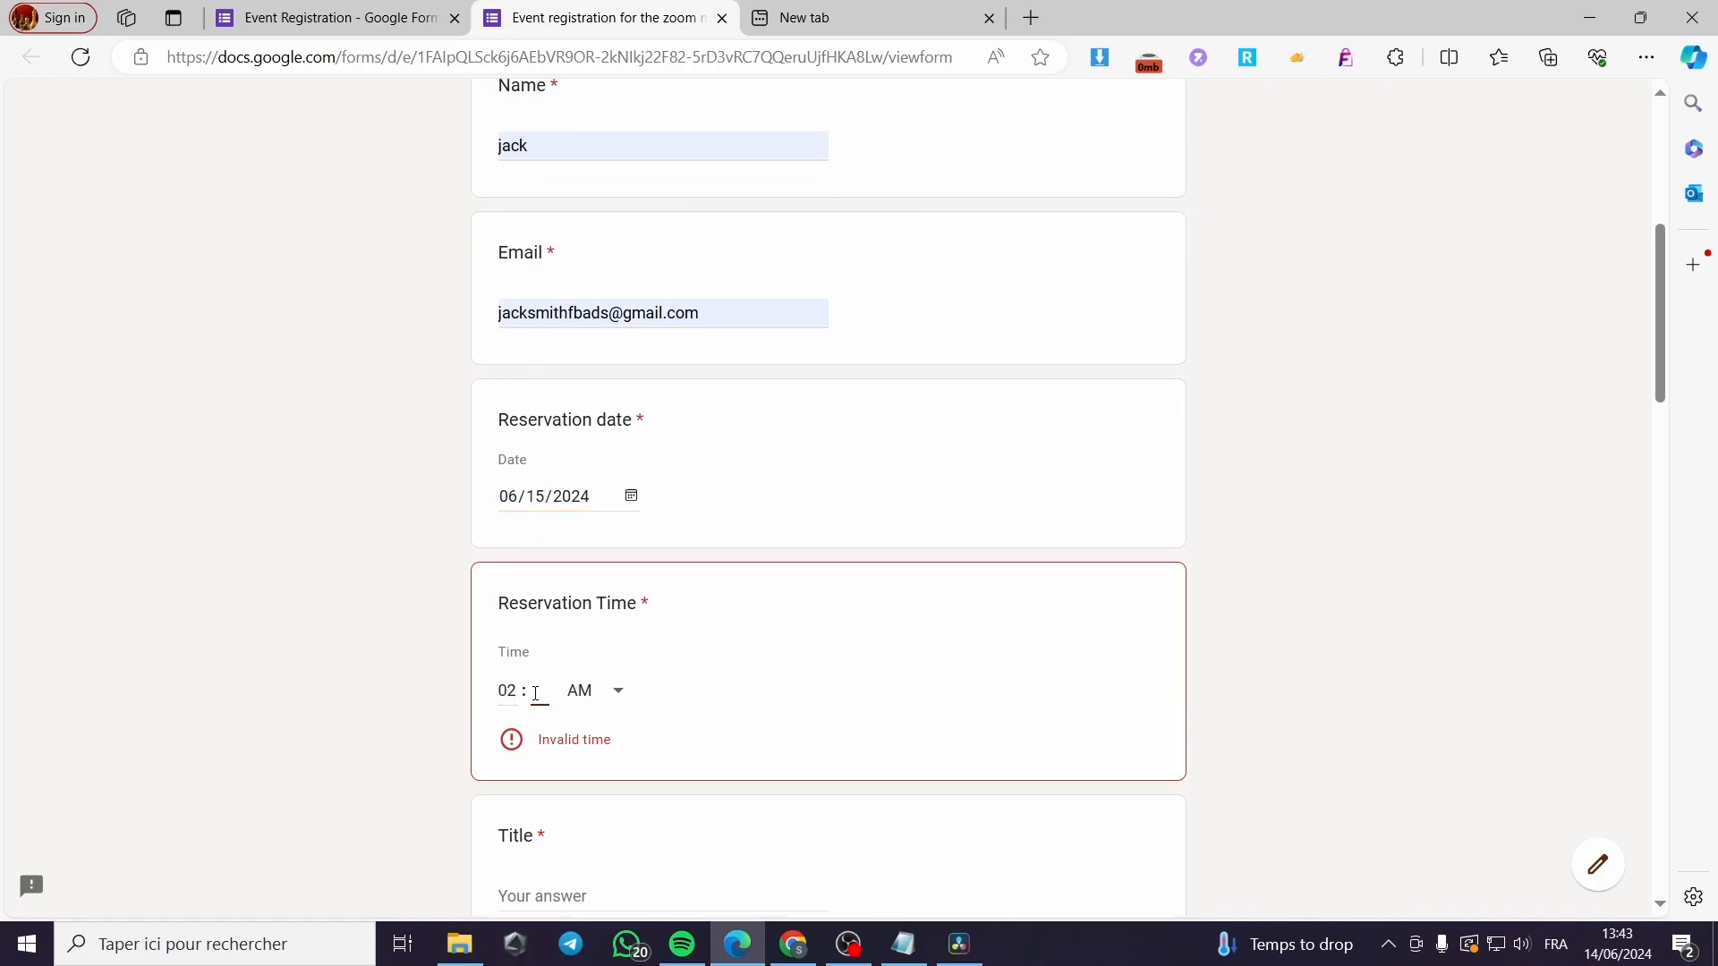
pyautogui.write('00')
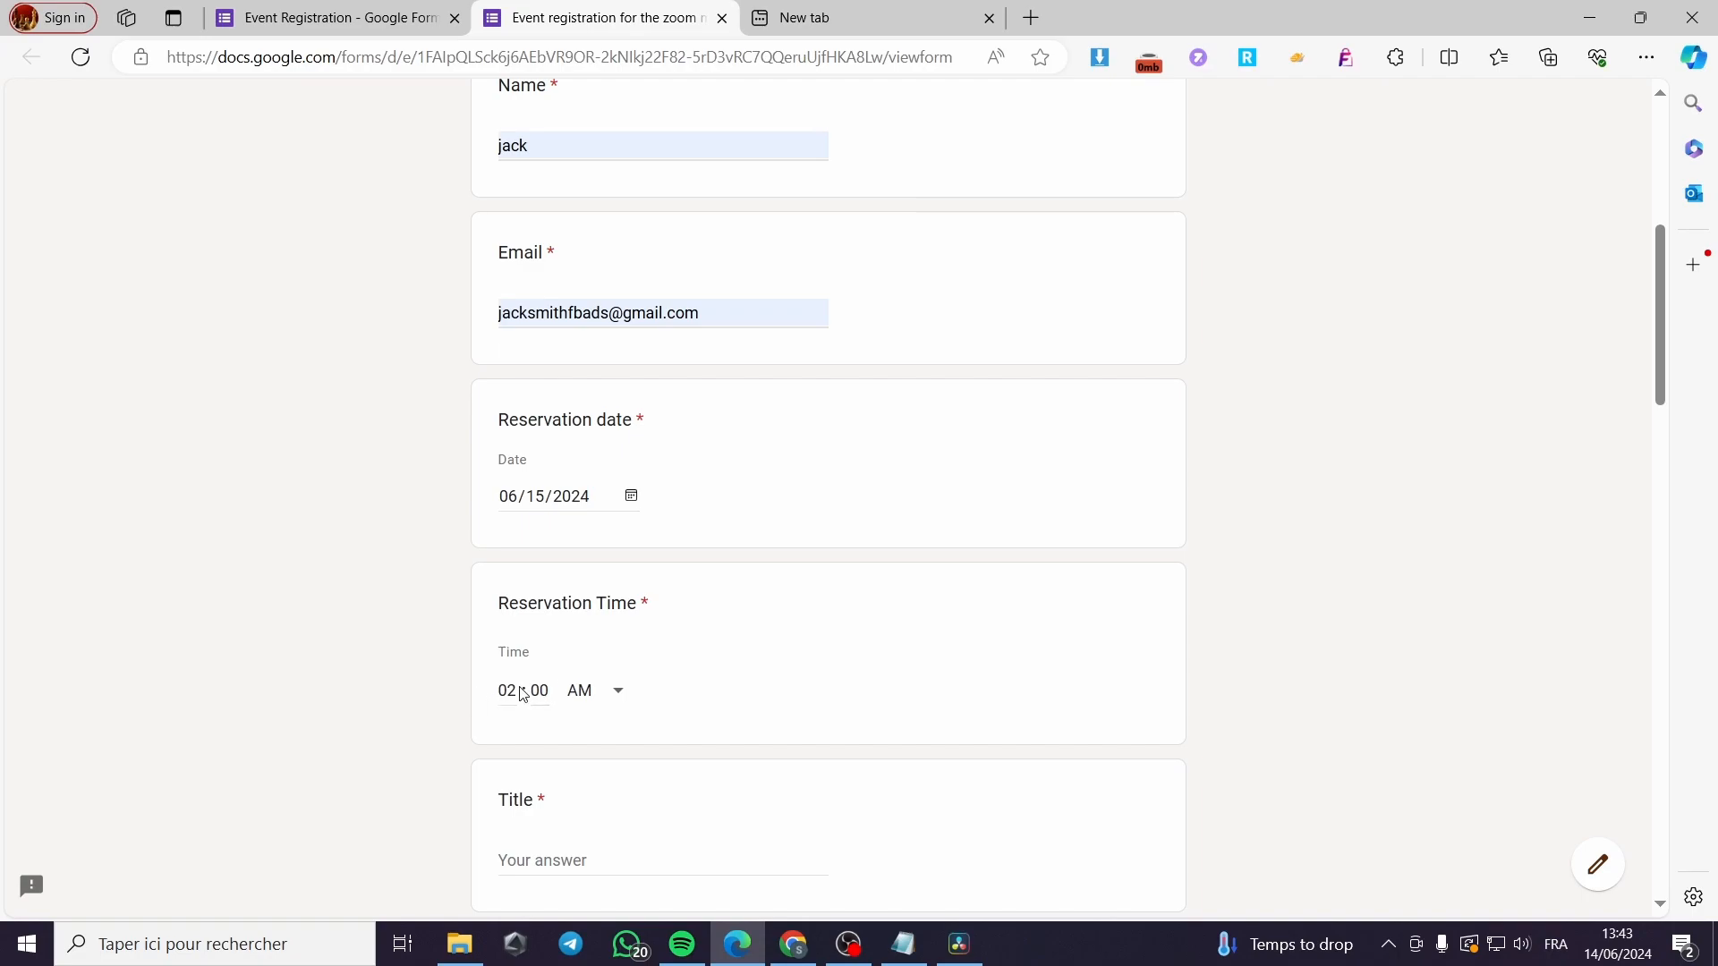
pyautogui.write('9')
# Answer Title with 'company' and set Start Date to 06/15/2024.
pyautogui.scroll(-3, 921, 785)
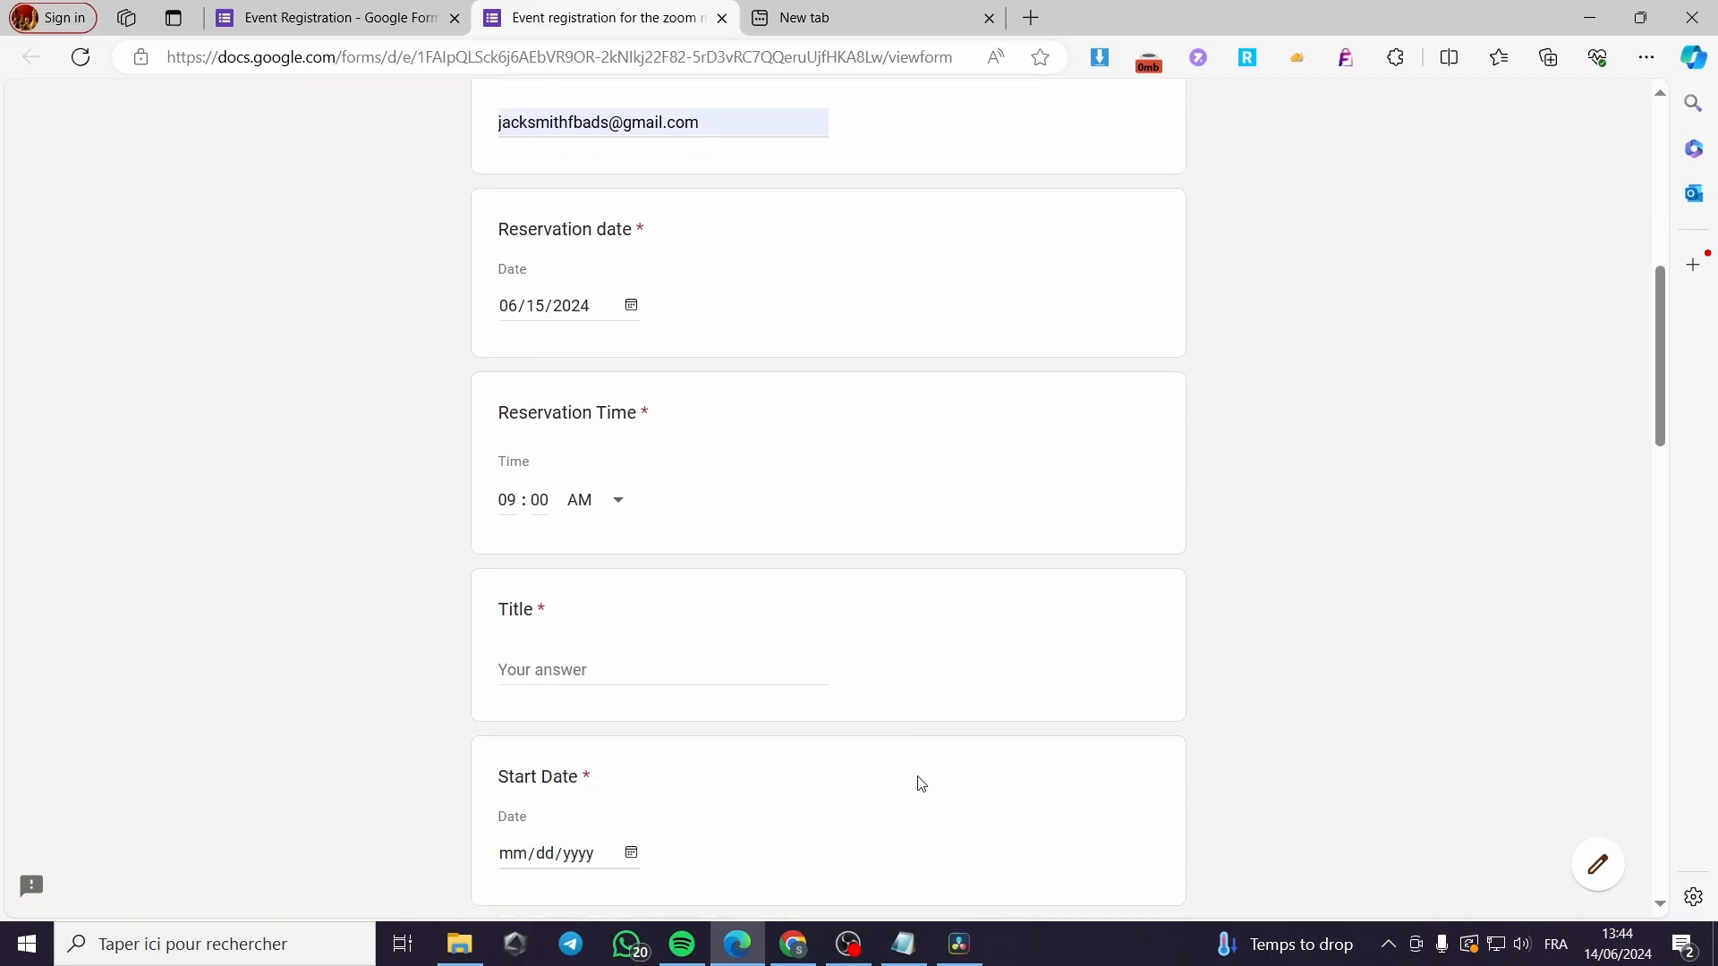
pyautogui.click(633, 642)
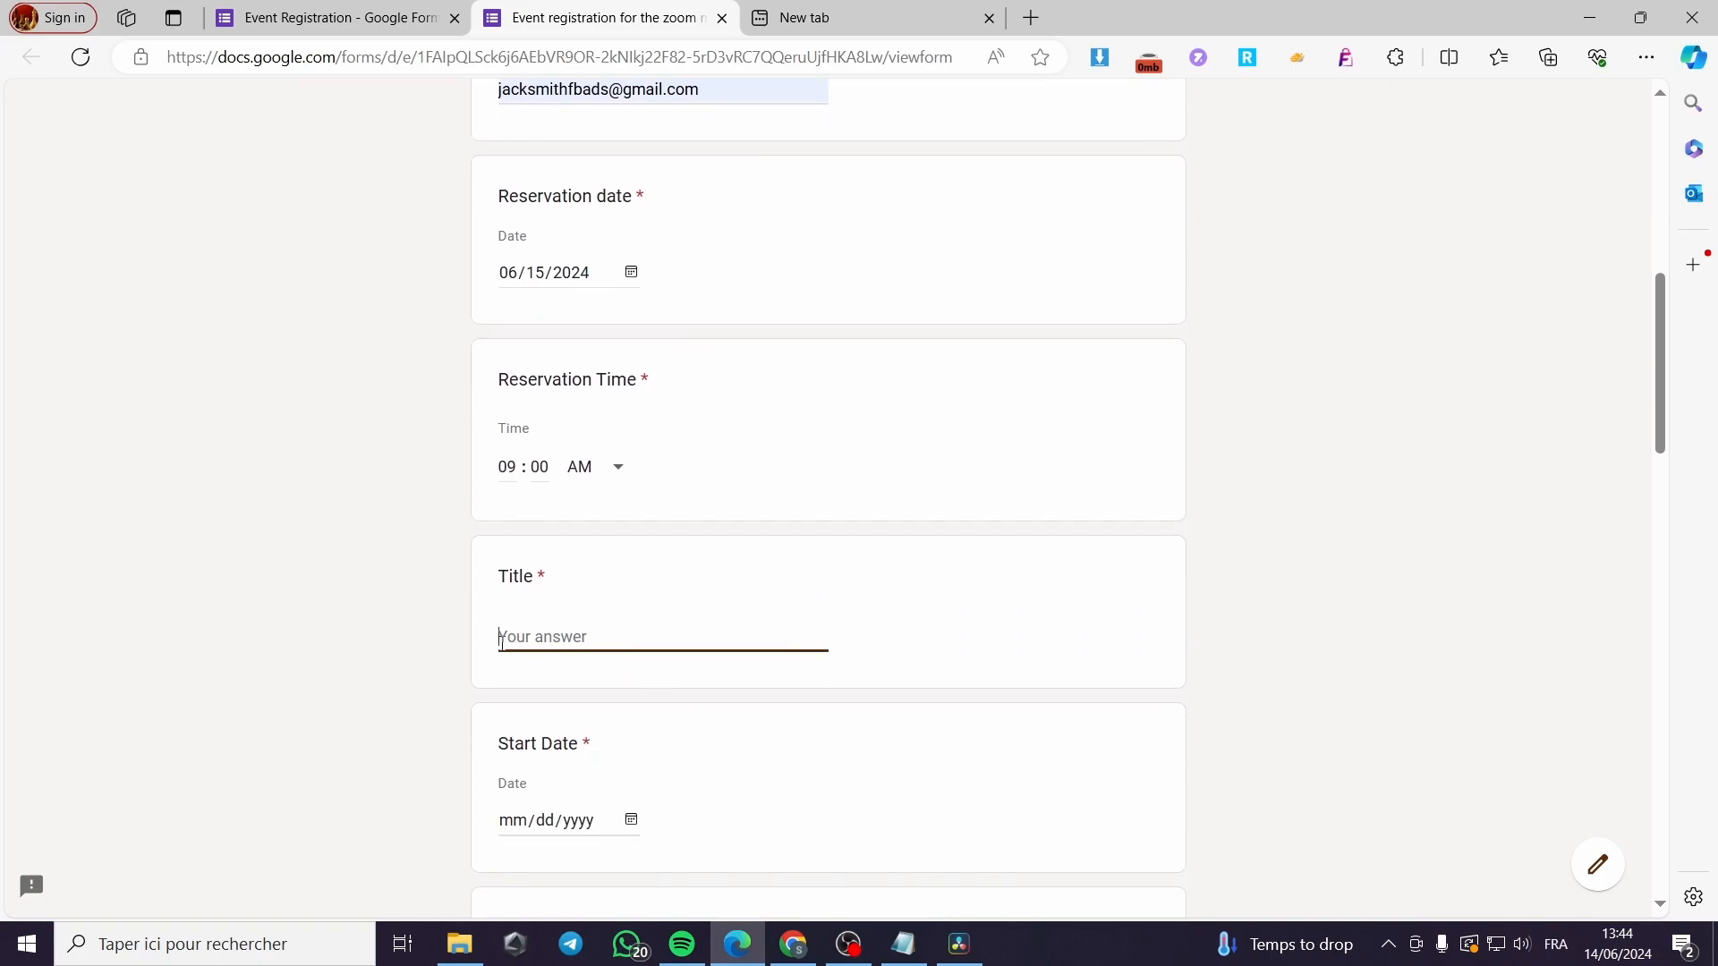
pyautogui.write('company')
pyautogui.scroll(-3, 448, 633)
pyautogui.click(636, 599)
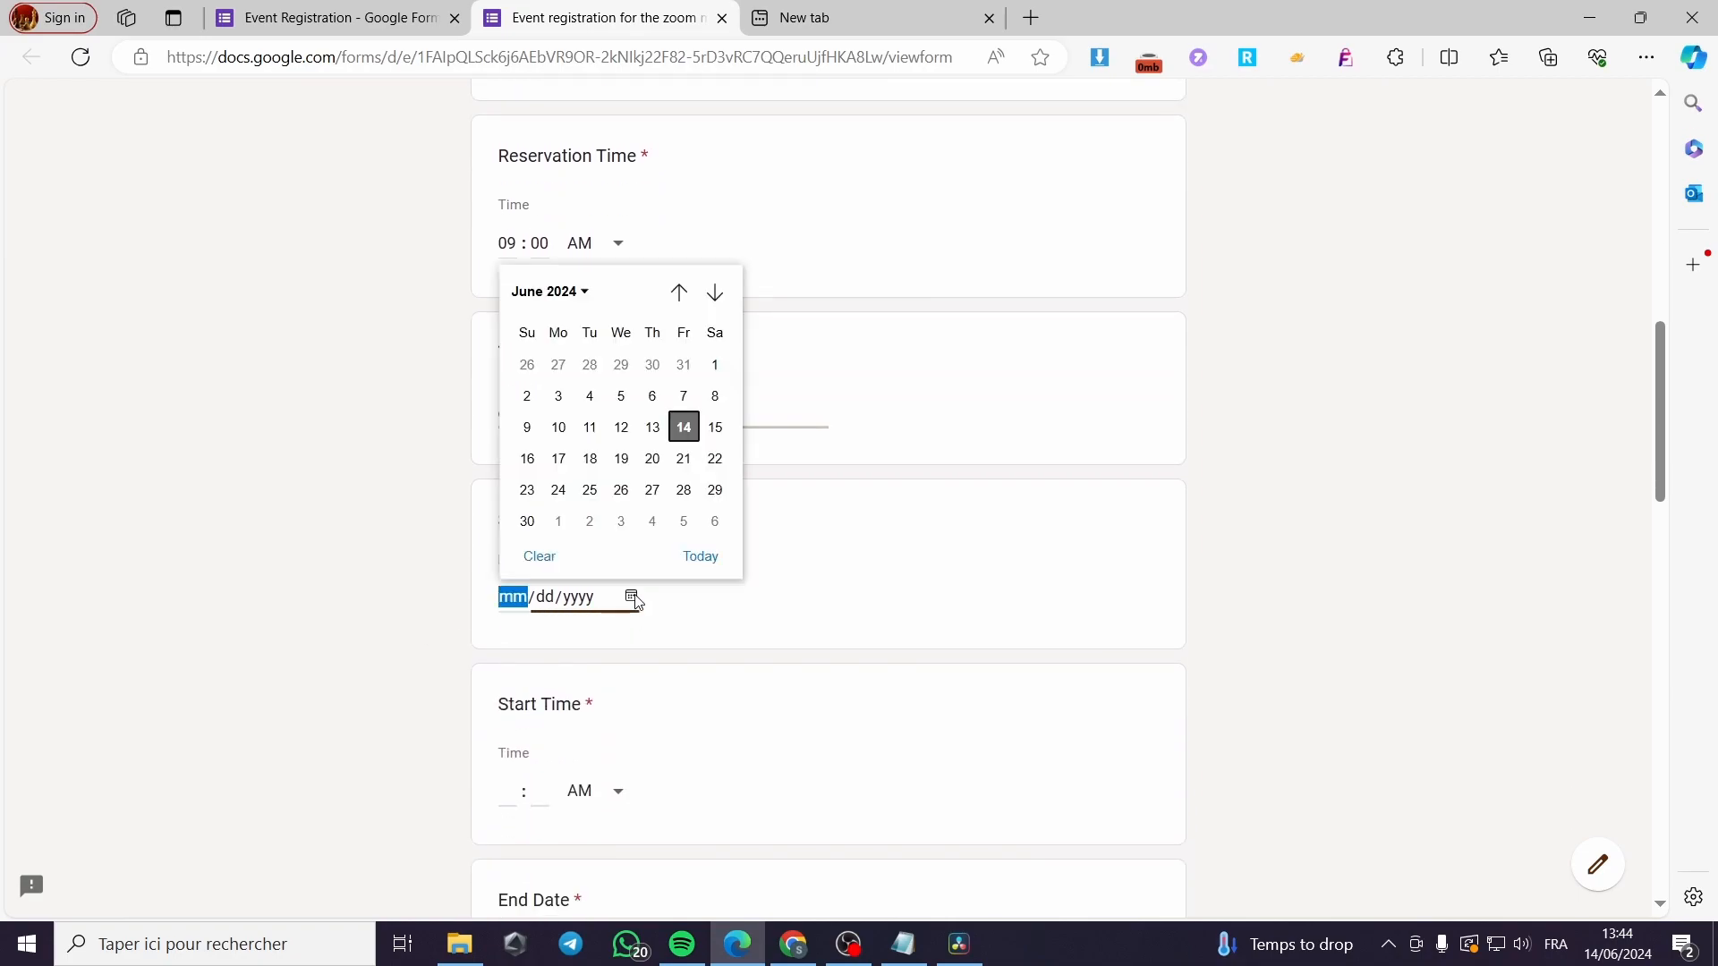
pyautogui.click(712, 428)
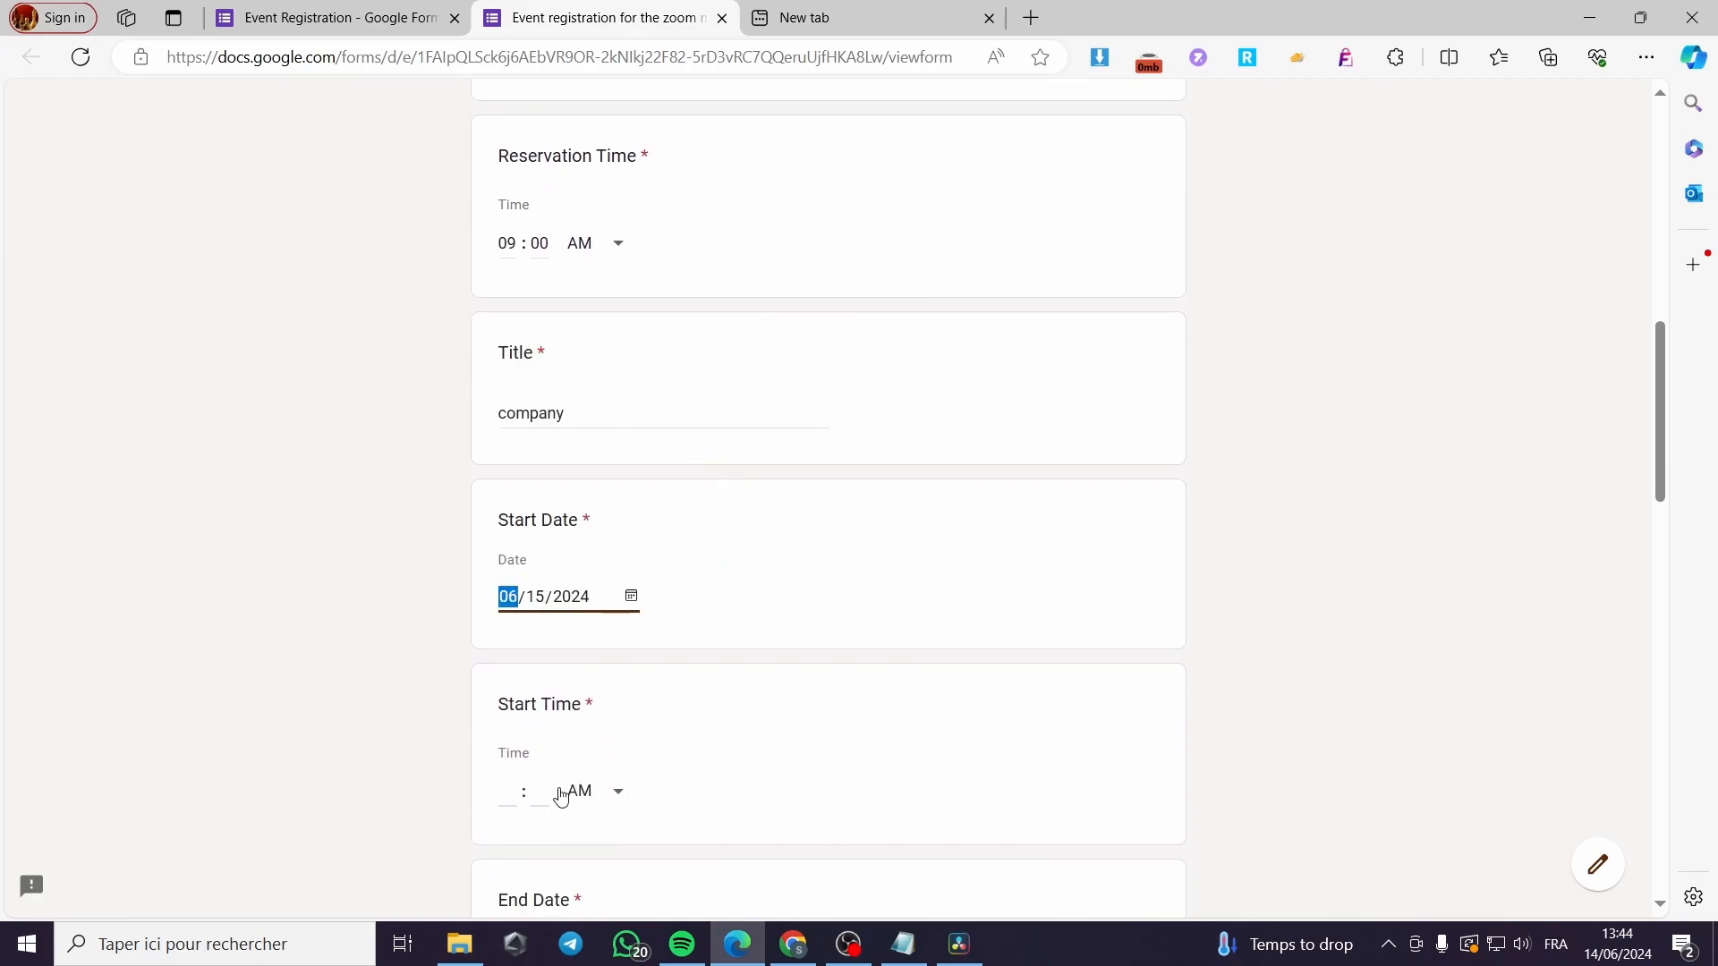
pyautogui.scroll(-9, 578, 741)
pyautogui.scroll(6, 599, 586)
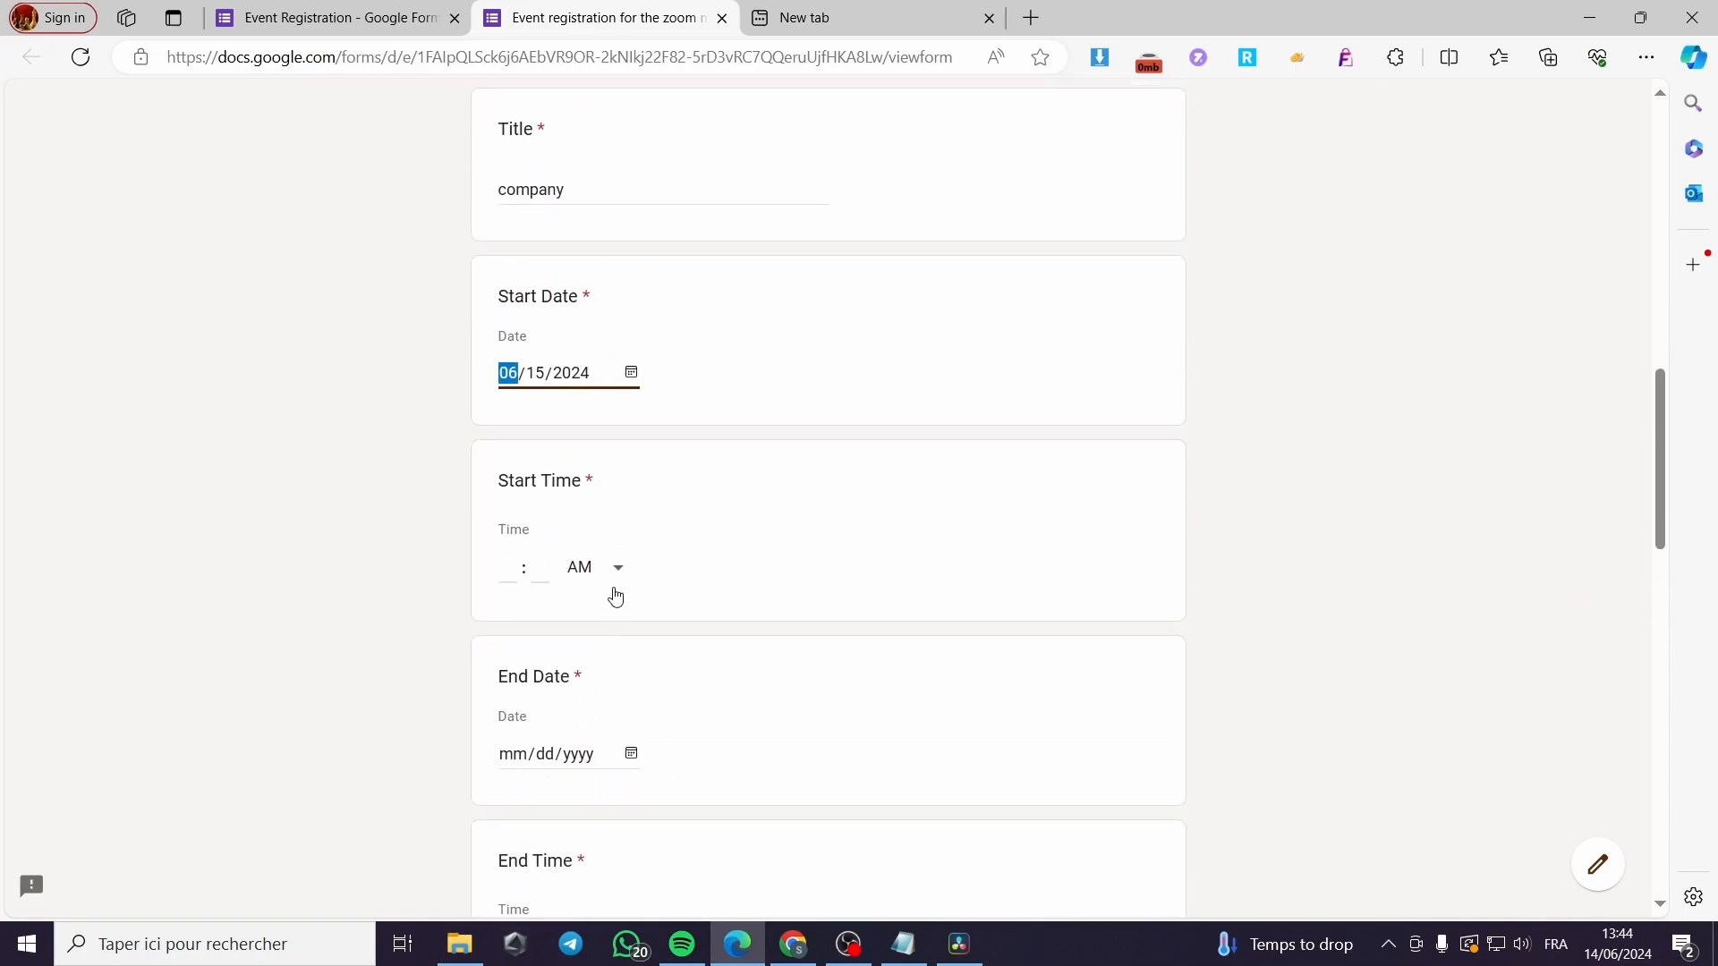
pyautogui.scroll(-12, 594, 570)
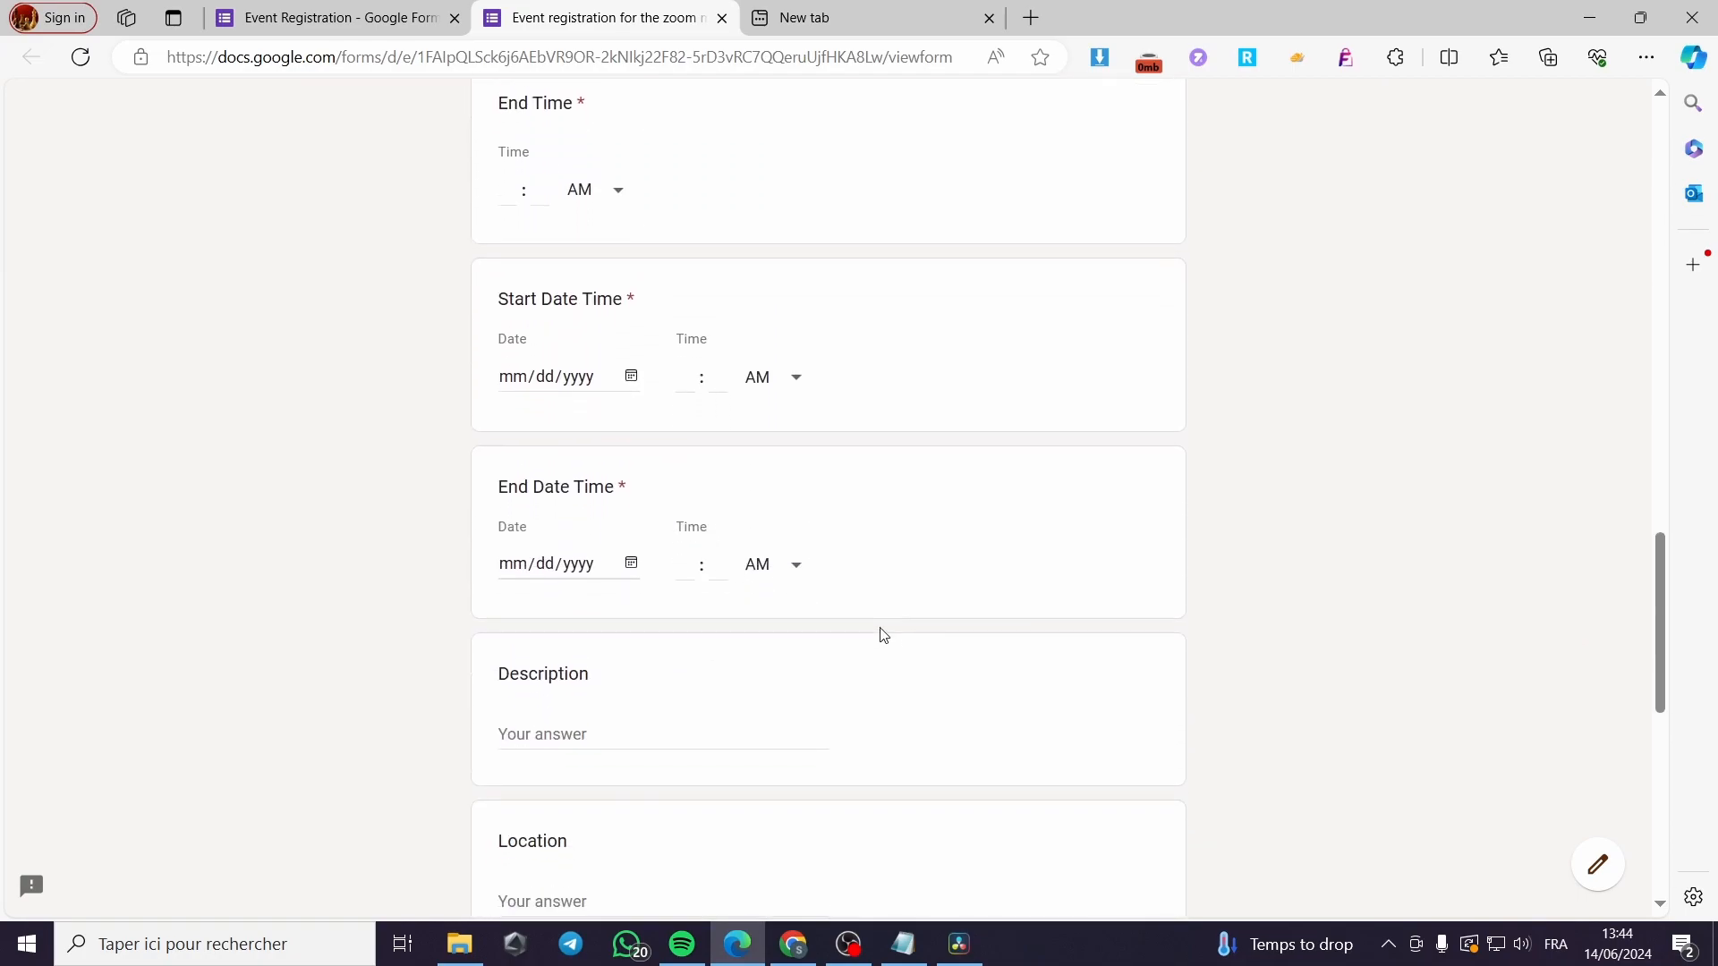
pyautogui.scroll(-4, 746, 591)
pyautogui.scroll(10, 740, 587)
pyautogui.scroll(-6, 743, 587)
# Set End Date Time to 06/15/2024 09:00 AM, then move to Start Date Time's hour.
pyautogui.click(600, 438)
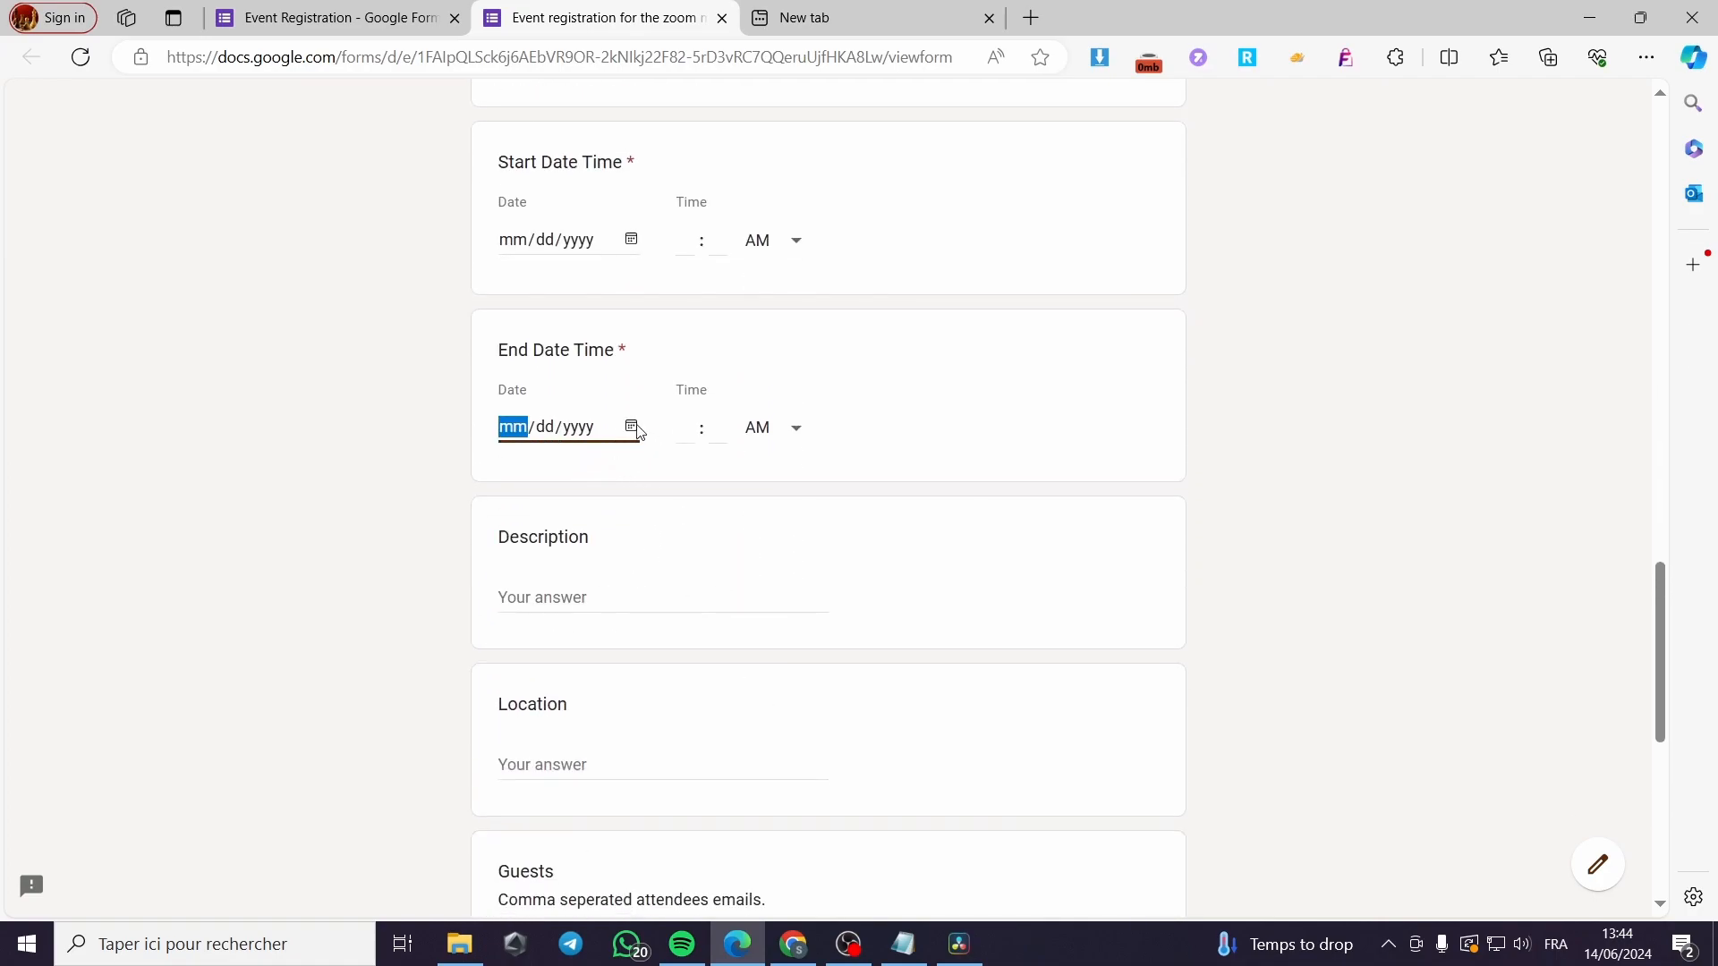
pyautogui.click(632, 426)
pyautogui.click(713, 602)
pyautogui.click(691, 429)
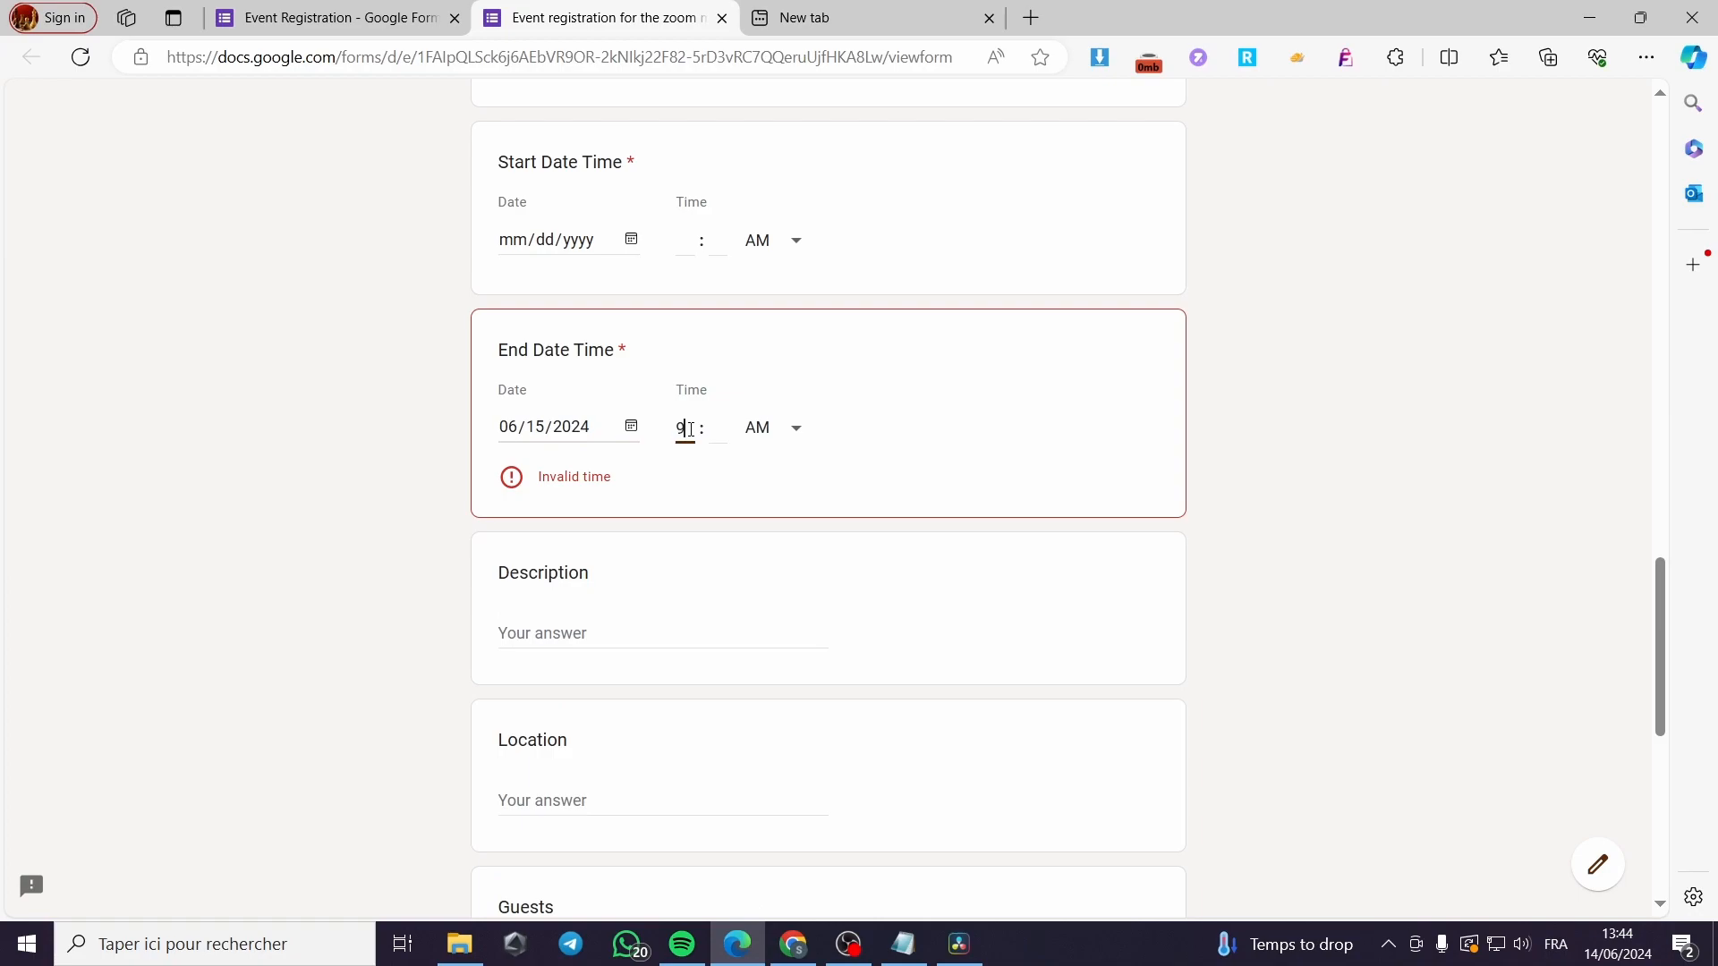
pyautogui.click(848, 457)
pyautogui.click(744, 442)
pyautogui.click(722, 429)
pyautogui.write('00')
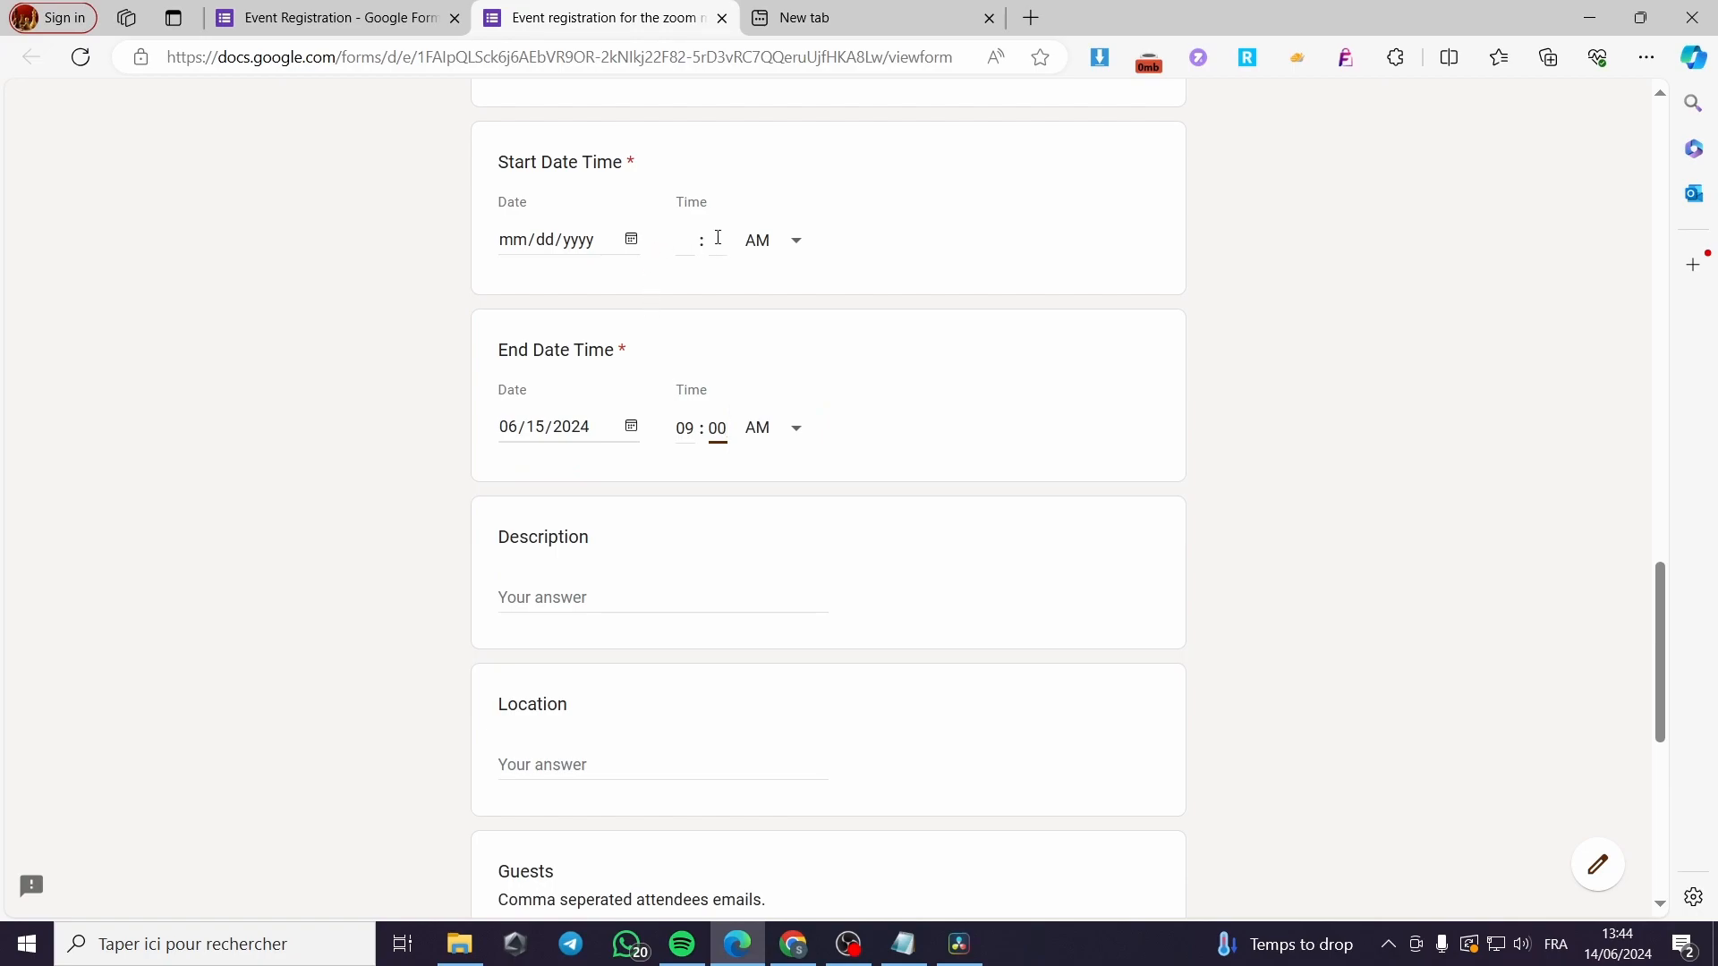
pyautogui.click(687, 241)
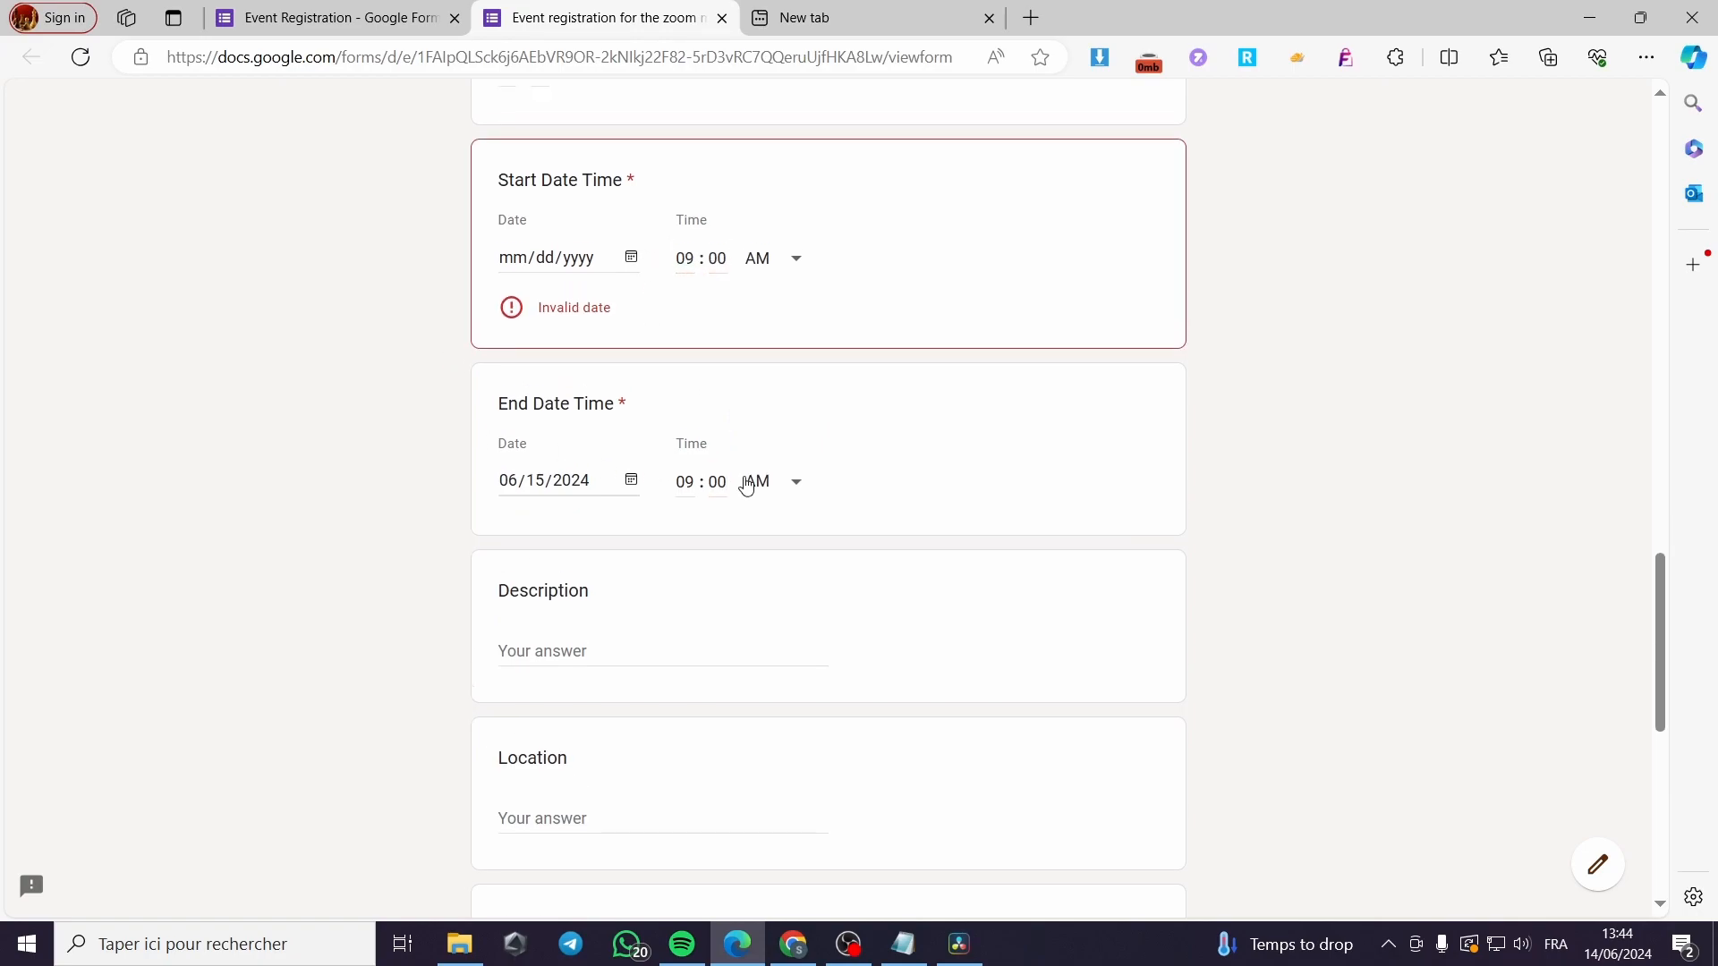
pyautogui.scroll(6, 733, 549)
# Enter 09:00 as the Start Time.
pyautogui.scroll(4, 778, 552)
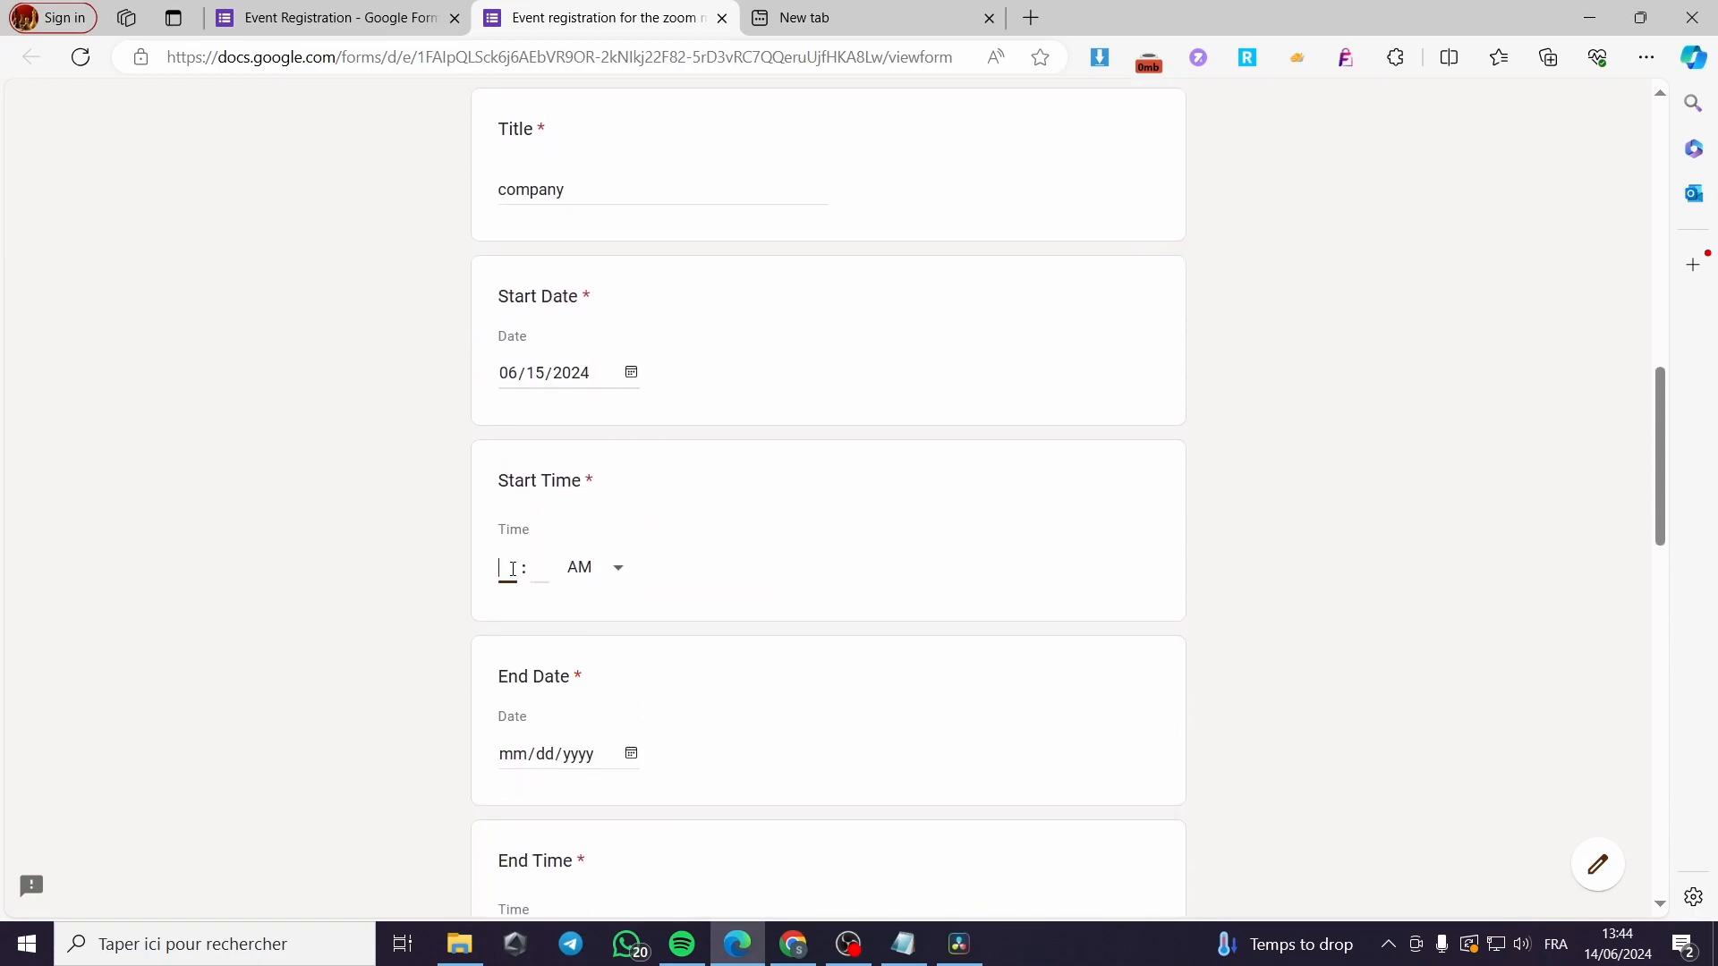
pyautogui.write('09')
pyautogui.click(537, 570)
pyautogui.write('00')
# Set End Date to 06/15/2024 and End Time to 09:00.
pyautogui.scroll(-1, 554, 707)
pyautogui.click(644, 644)
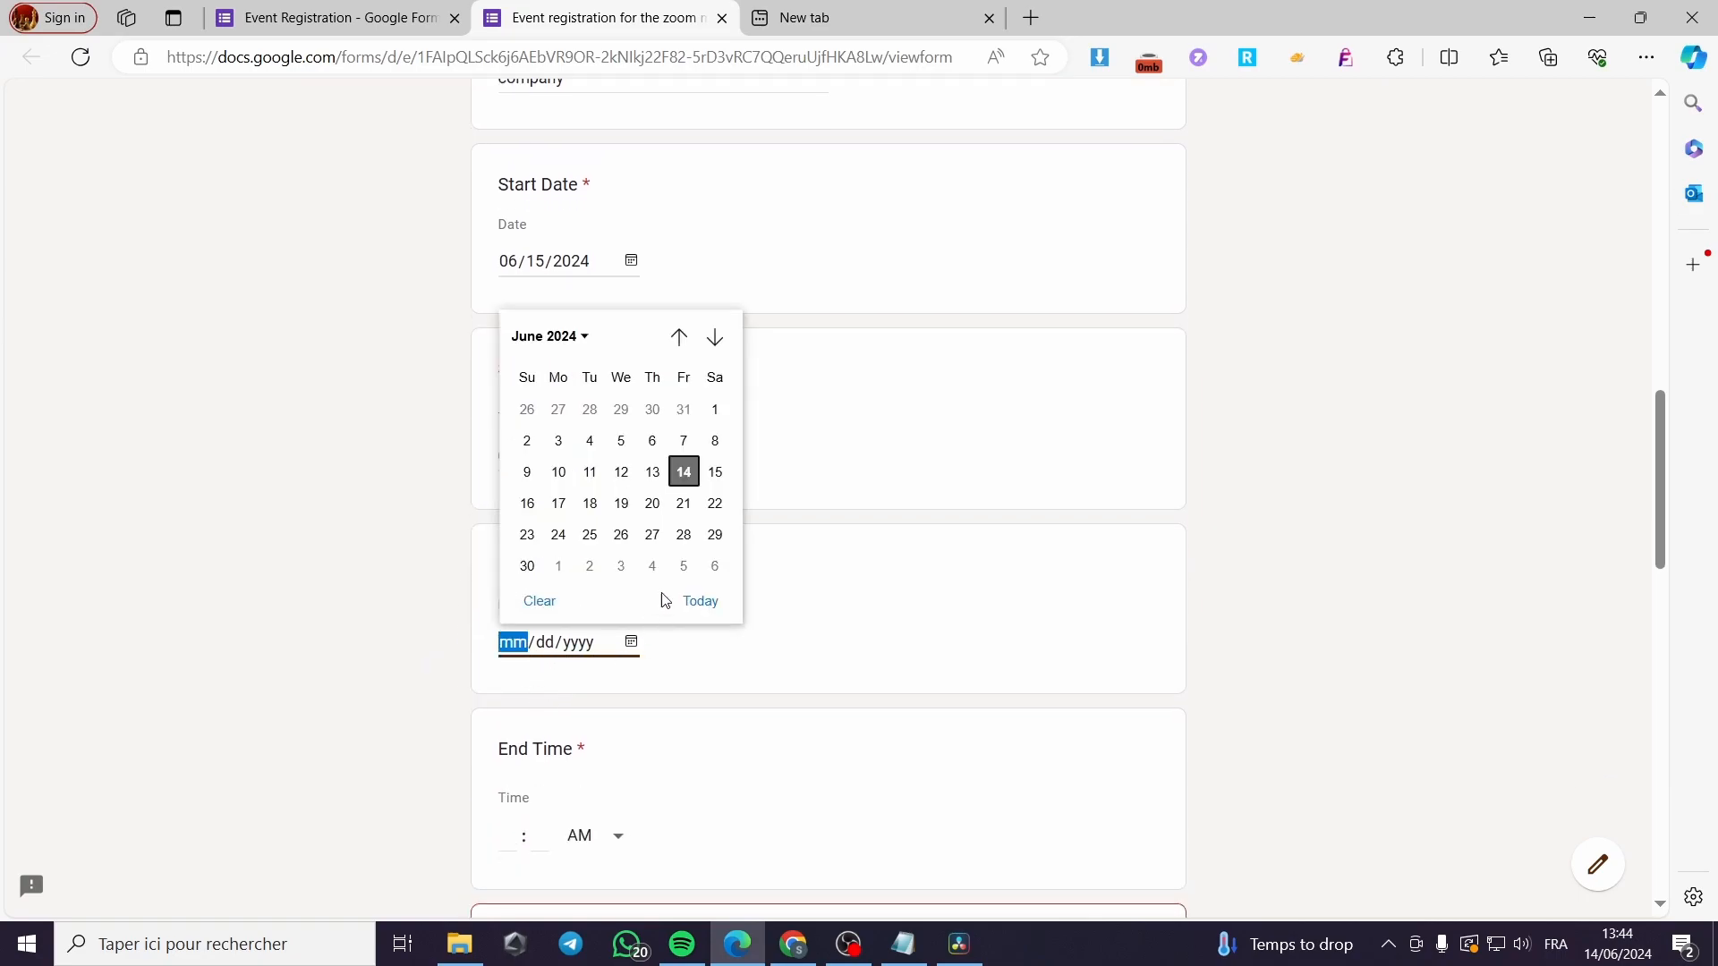
pyautogui.click(709, 470)
pyautogui.scroll(-3, 534, 490)
pyautogui.click(508, 501)
pyautogui.write('0')
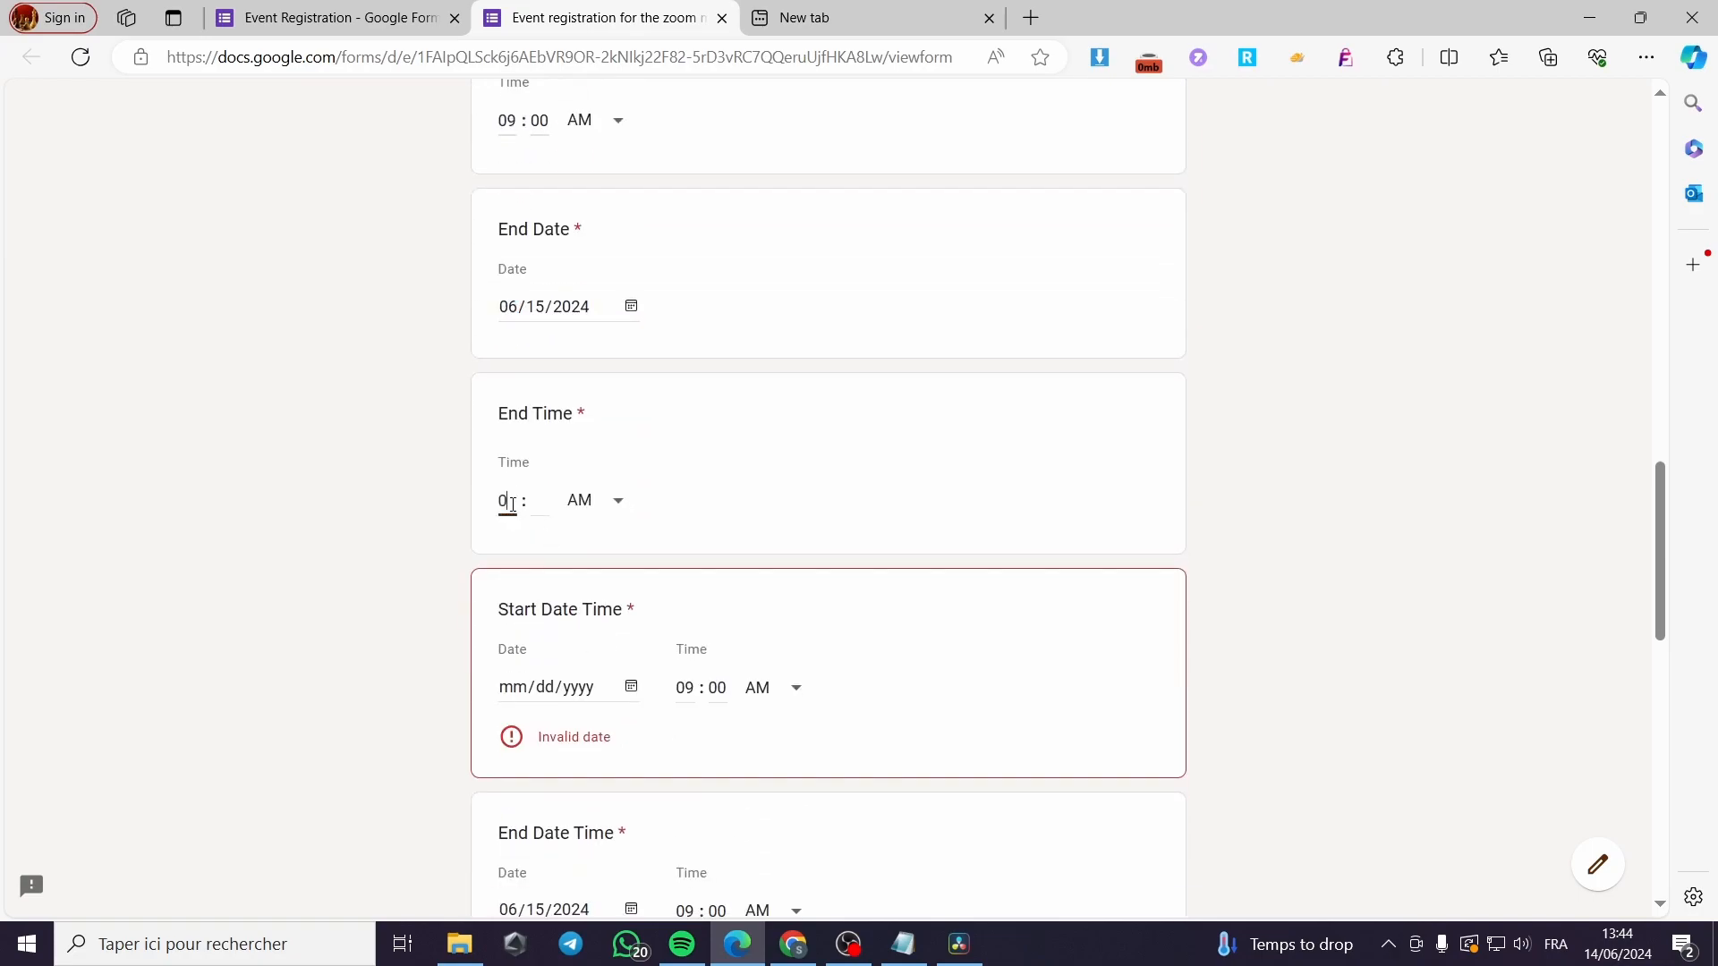
pyautogui.write('9')
pyautogui.click(542, 503)
pyautogui.write('00')
# Pick 06/15/2024 for Start Date Time and submit the test response.
pyautogui.click(617, 686)
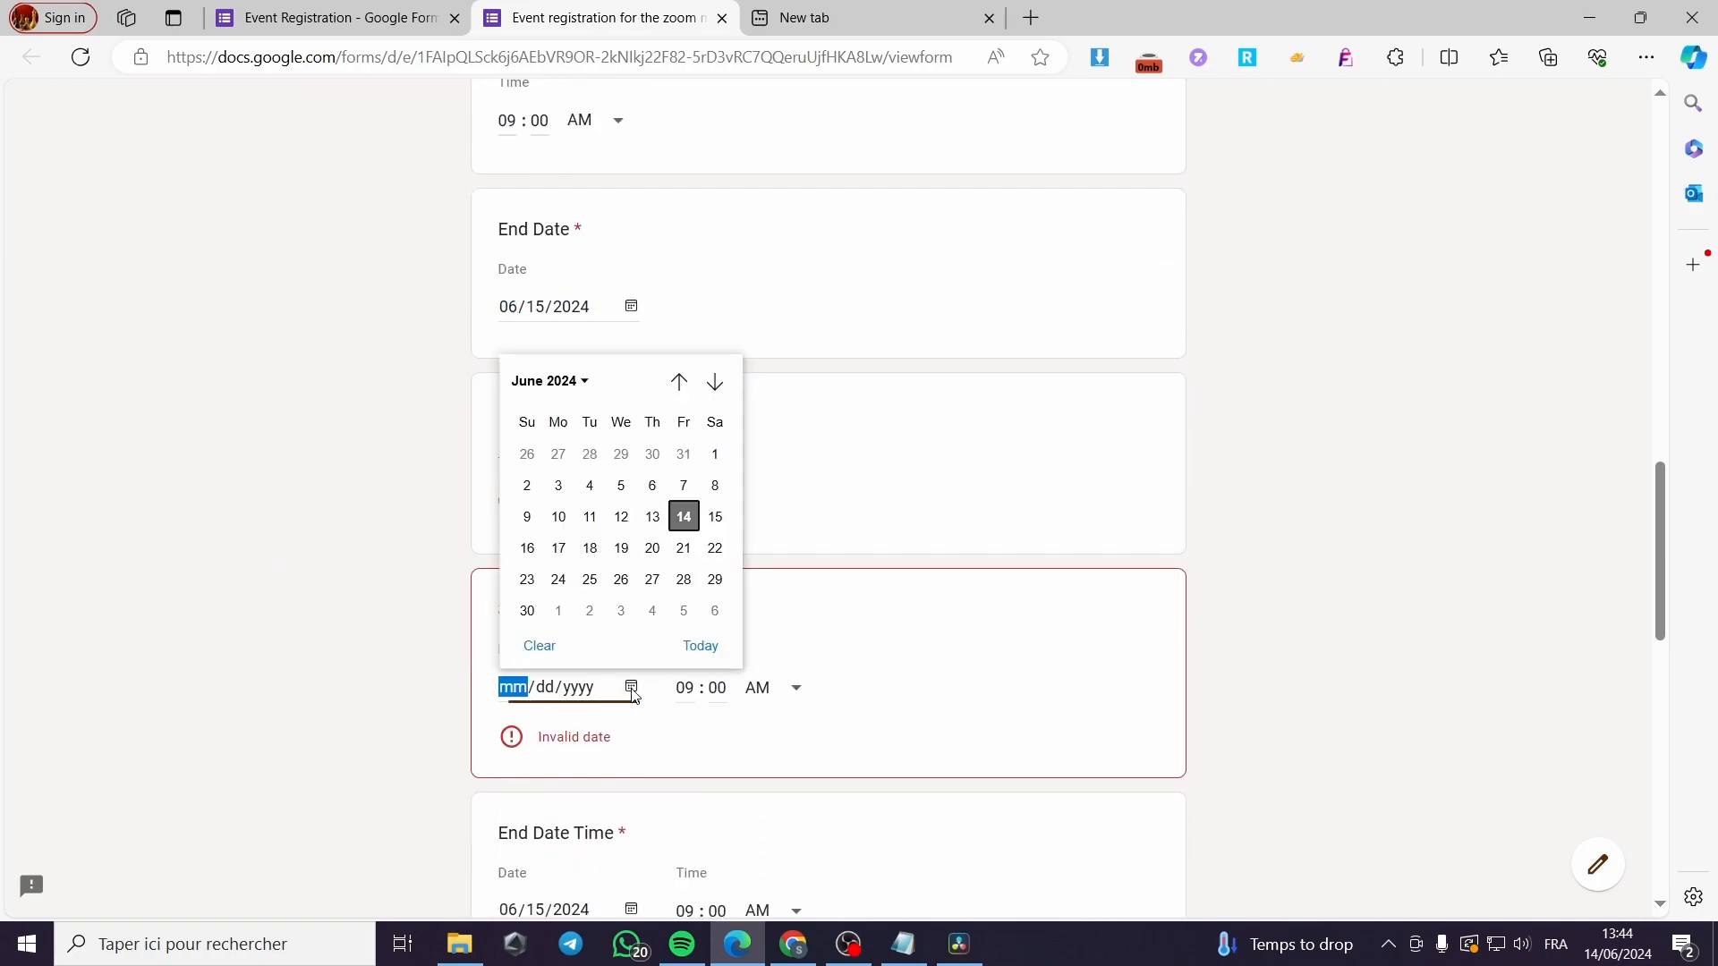
pyautogui.click(713, 511)
pyautogui.scroll(-1, 691, 734)
pyautogui.scroll(-10, 689, 729)
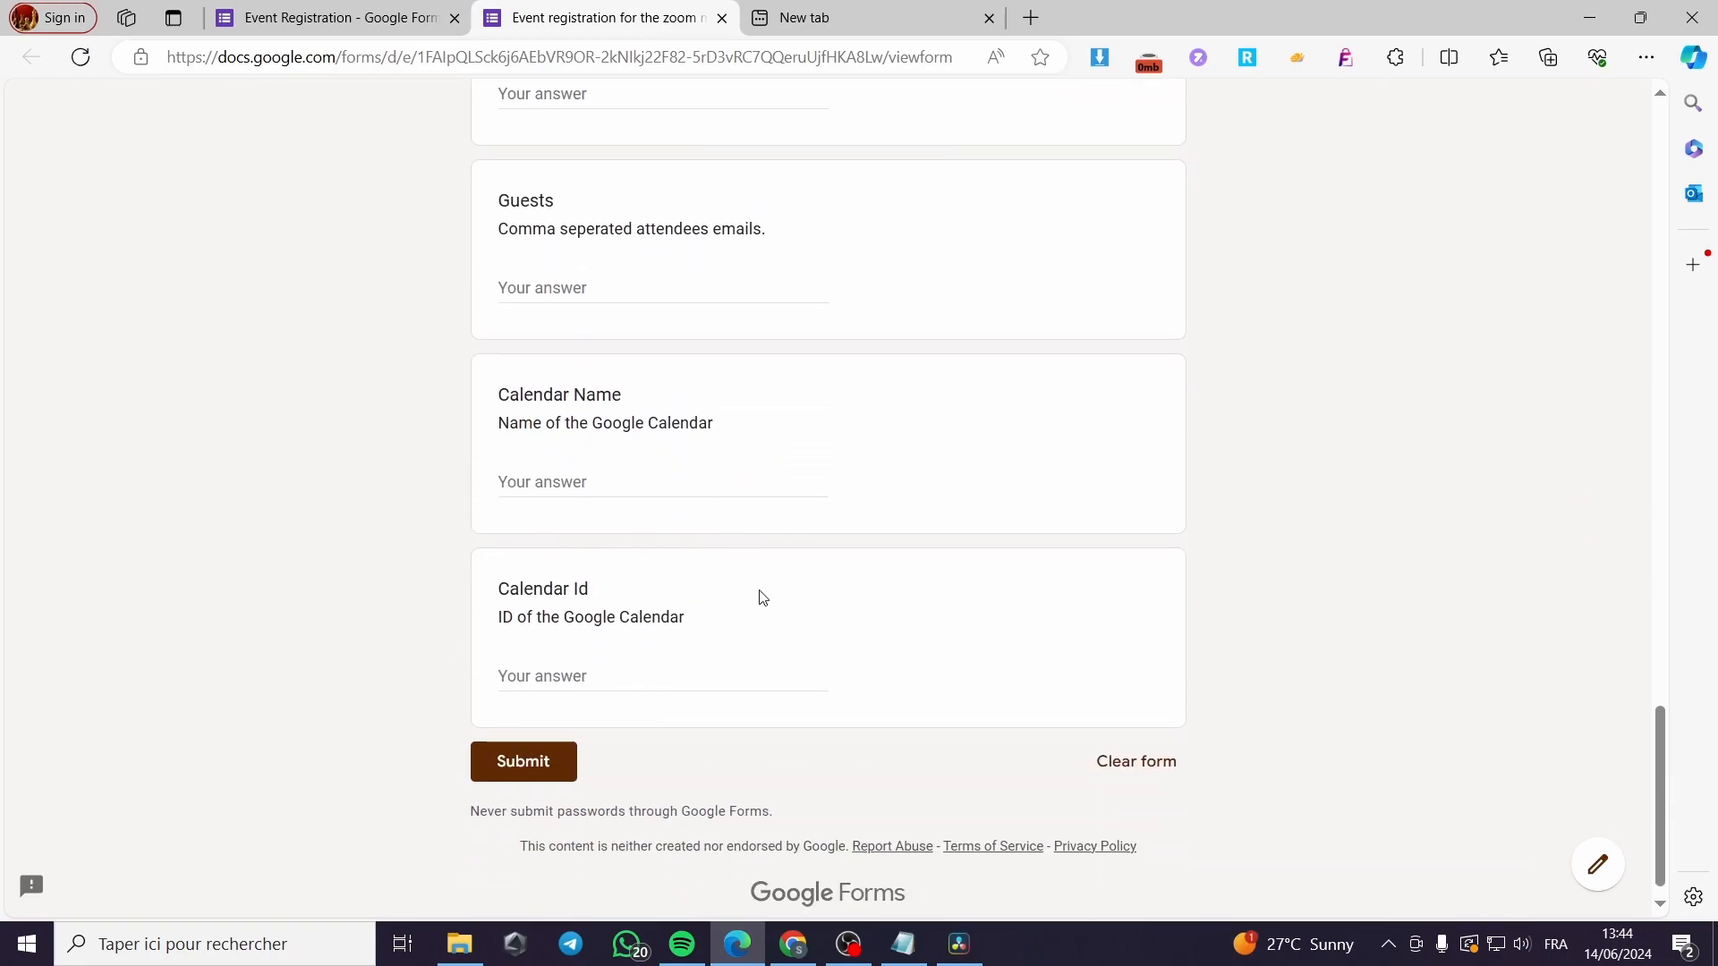
pyautogui.click(542, 762)
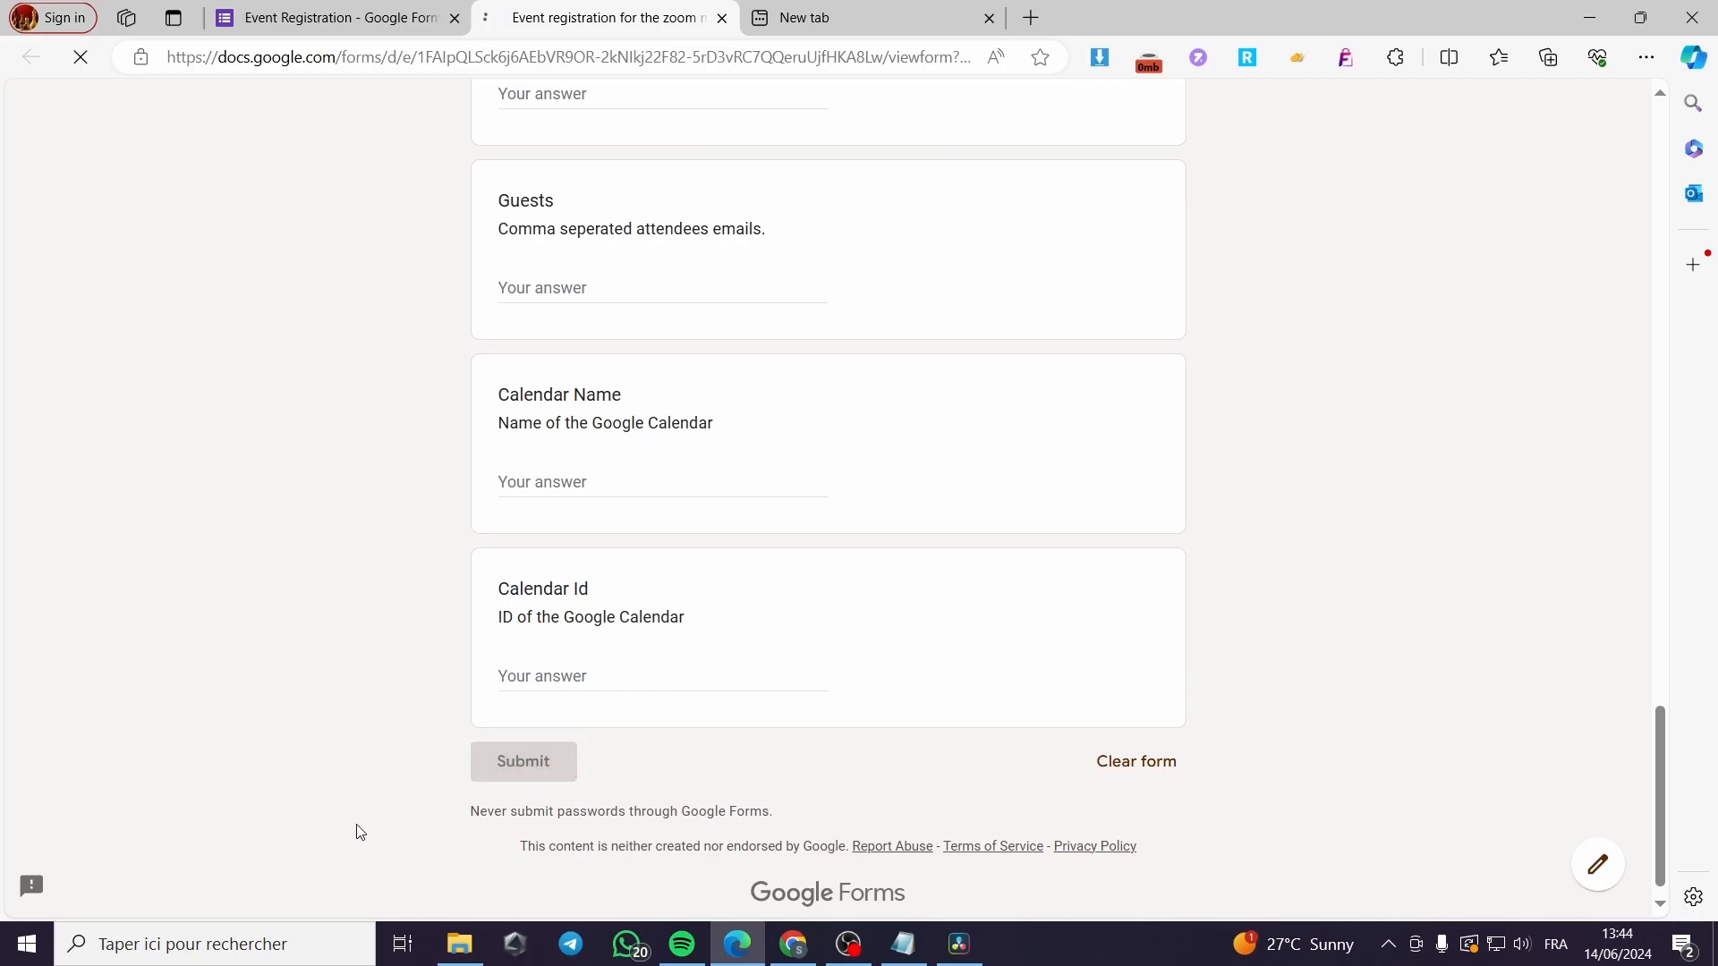